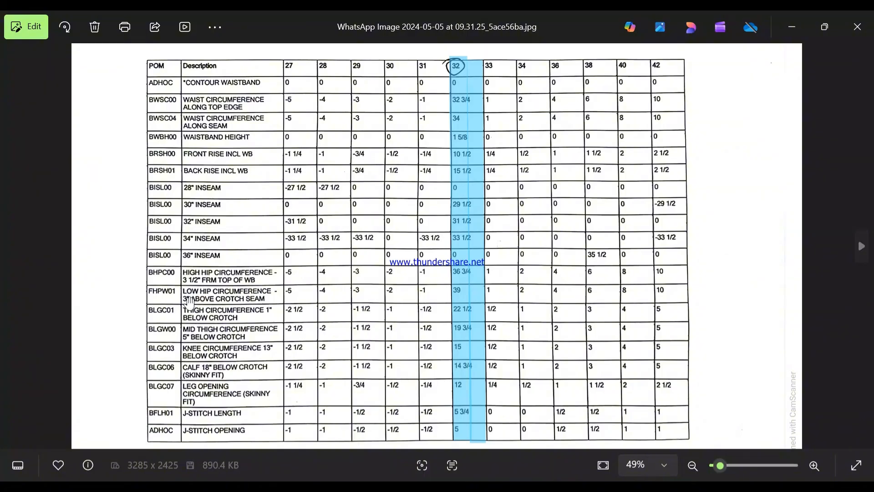
# Review the front and back jeans photos and the graded measurement chart with its size 32 column.
pyautogui.click(860, 247)
pyautogui.click(861, 249)
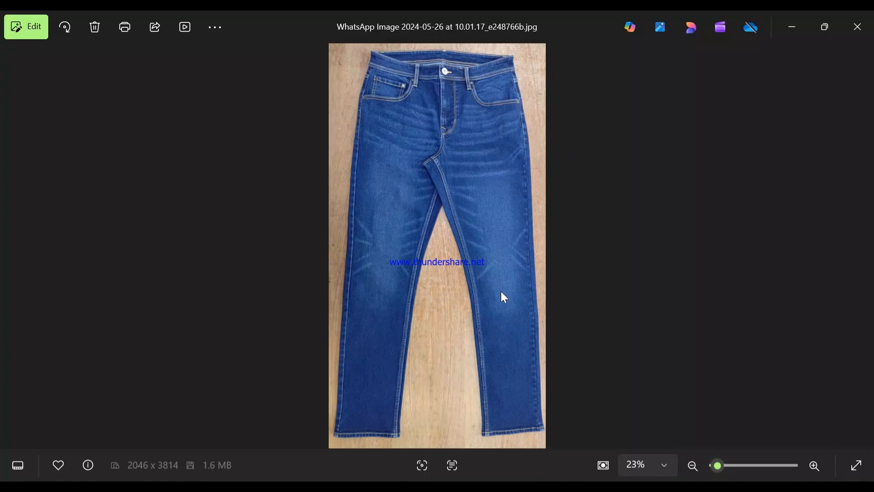
pyautogui.click(13, 255)
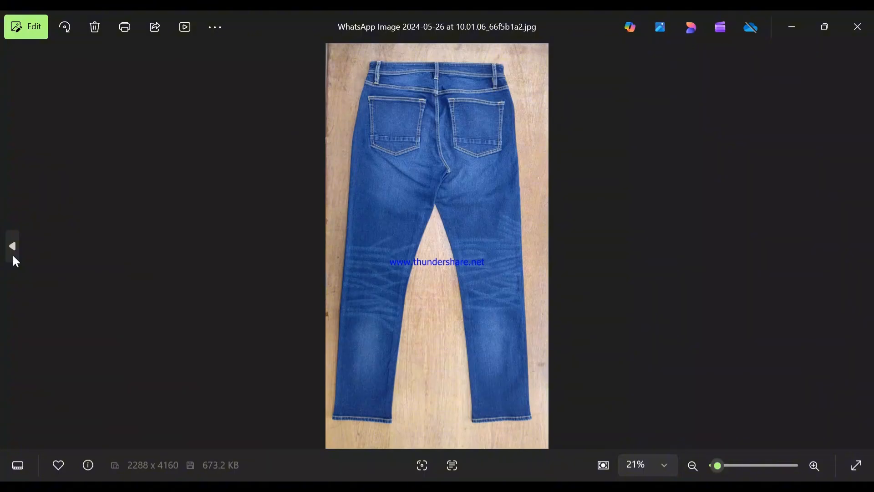
pyautogui.click(13, 256)
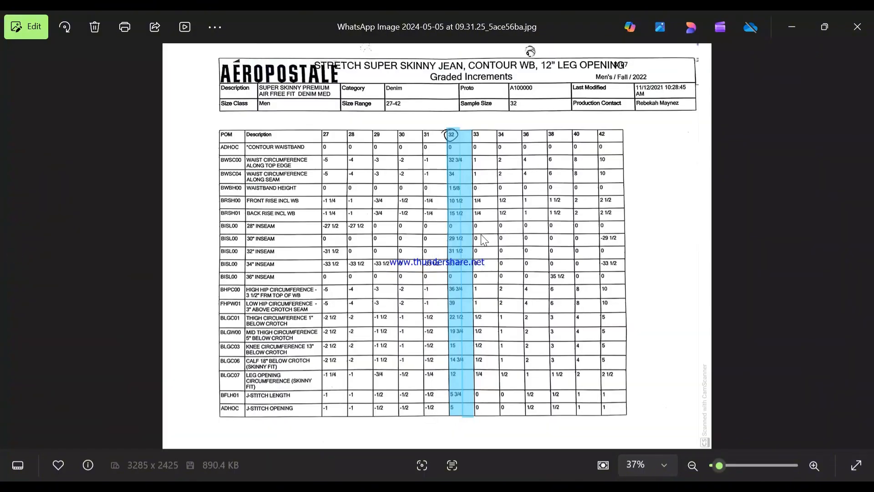
pyautogui.scroll(2, 484, 240)
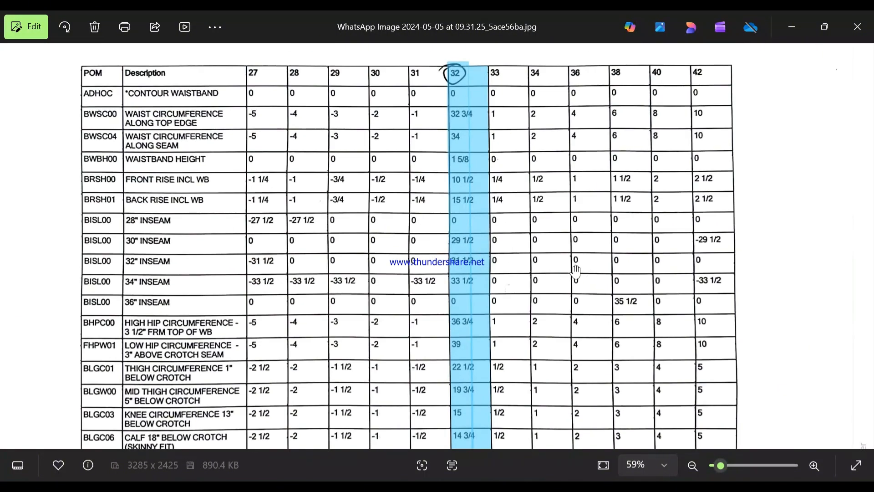
pyautogui.moveTo(575, 272); pyautogui.dragTo(576, 228)
pyautogui.scroll(-2, 576, 231)
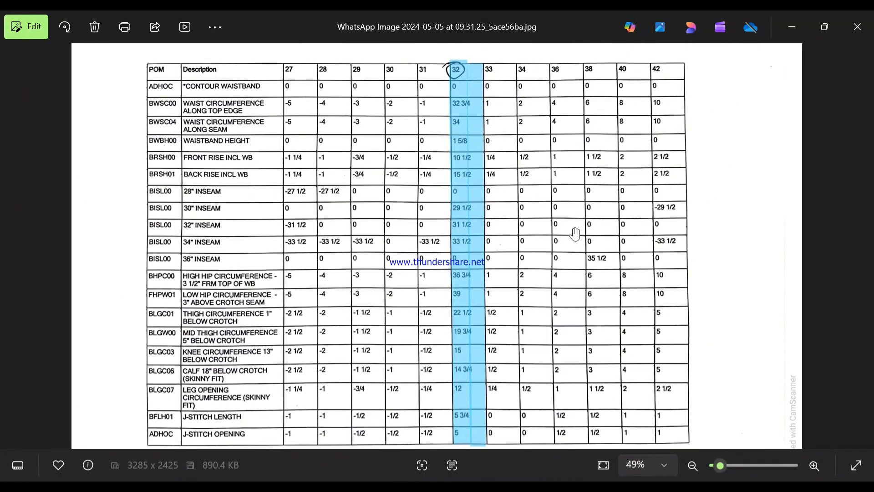
pyautogui.click(792, 41)
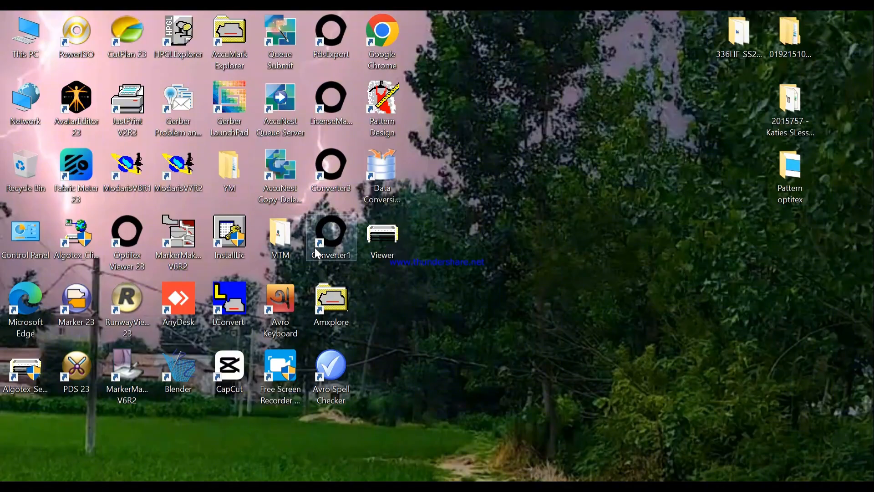
# Launch ModarisV8R1 and switch its tool display from icons to text labels.
pyautogui.doubleClick(138, 173)
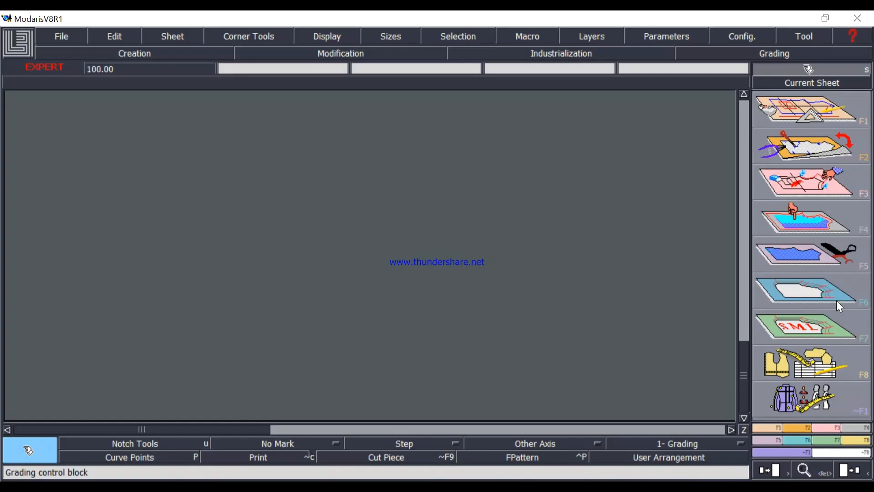
pyautogui.click(747, 40)
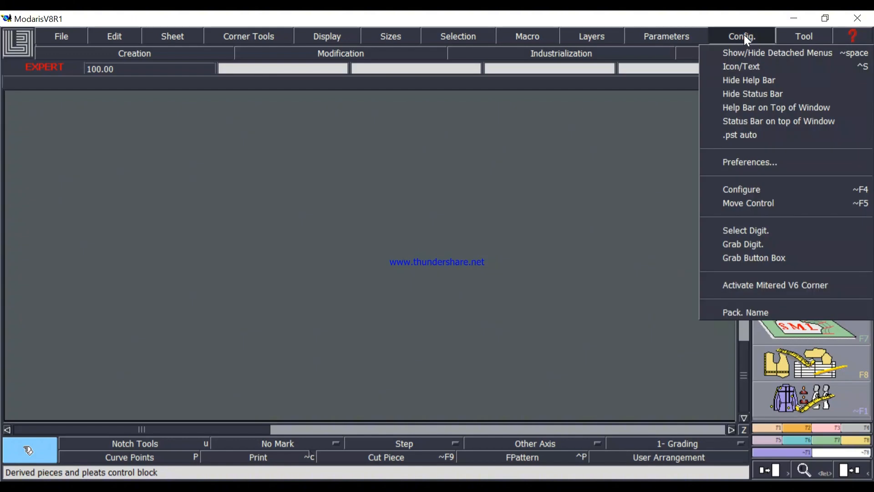
pyautogui.click(746, 68)
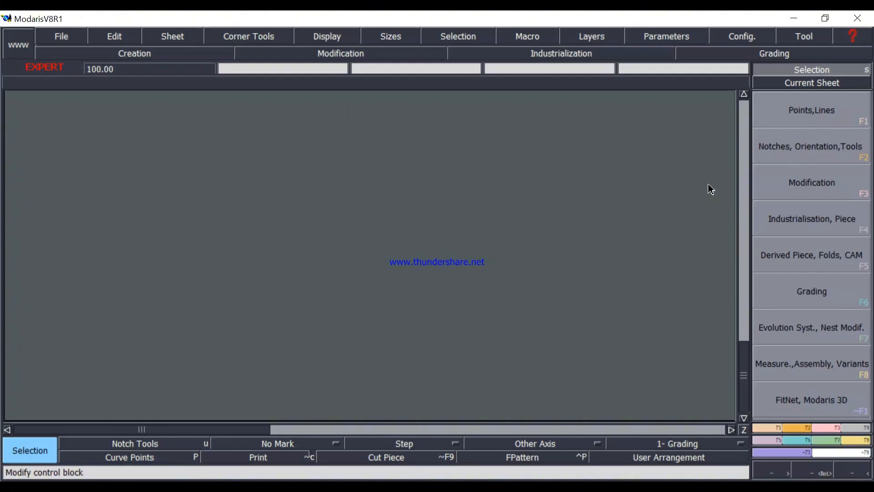
# Set both the length unit and the area unit to inches and 10ths.
pyautogui.click(676, 40)
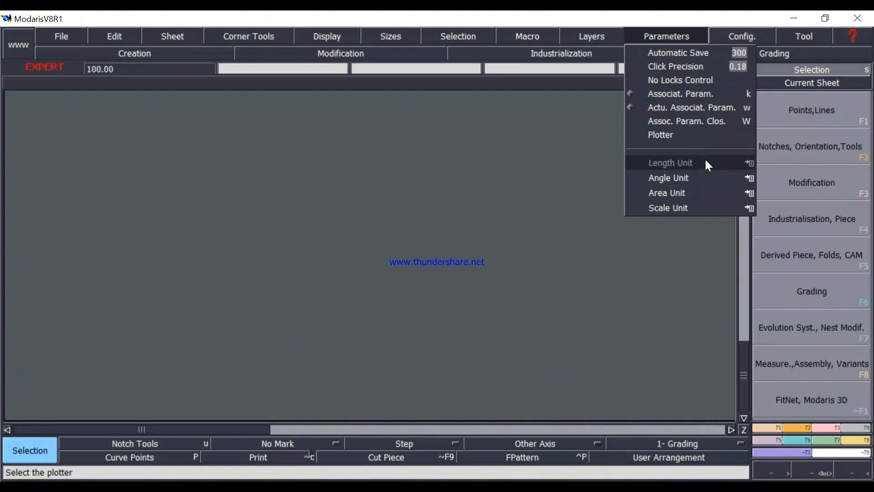
pyautogui.moveTo(749, 162)
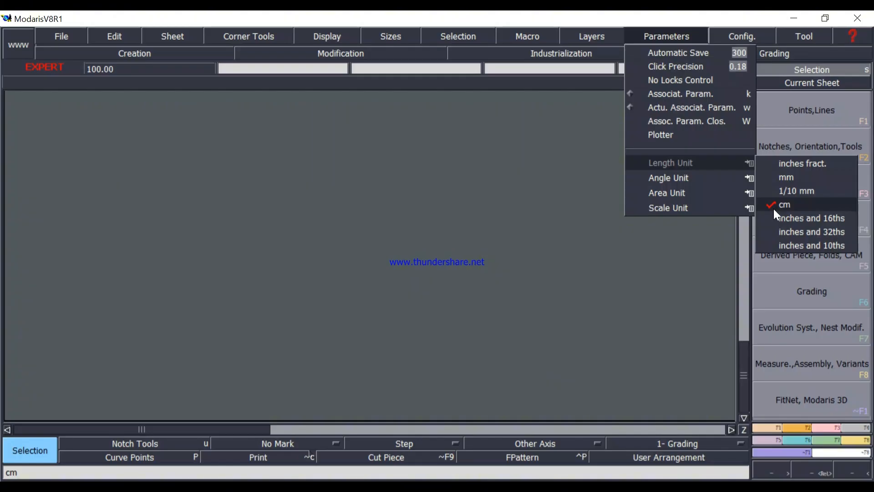
pyautogui.click(774, 245)
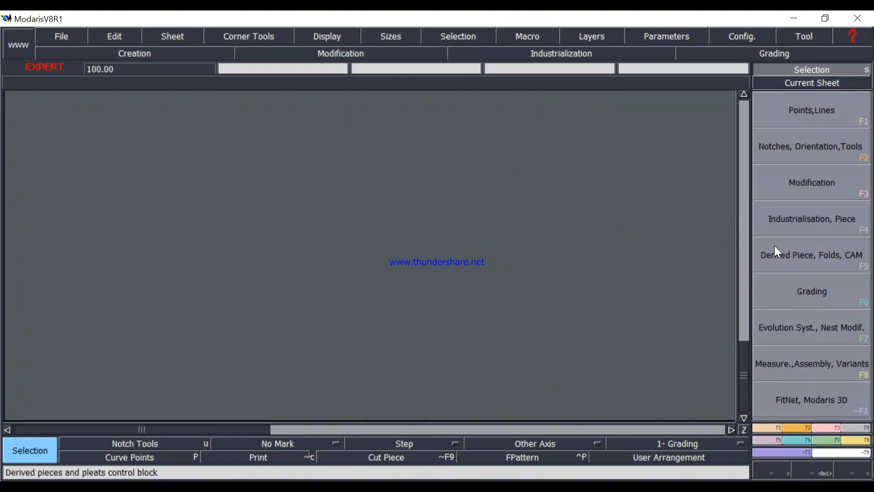
pyautogui.click(685, 40)
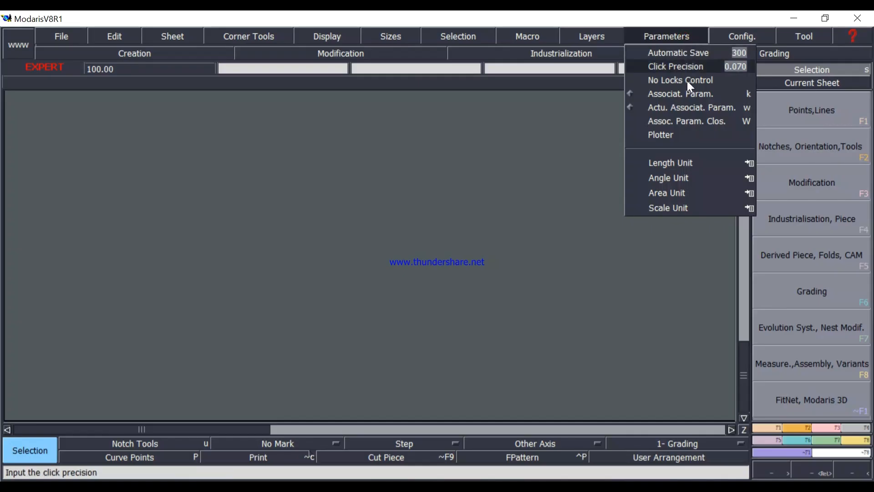
pyautogui.moveTo(741, 192)
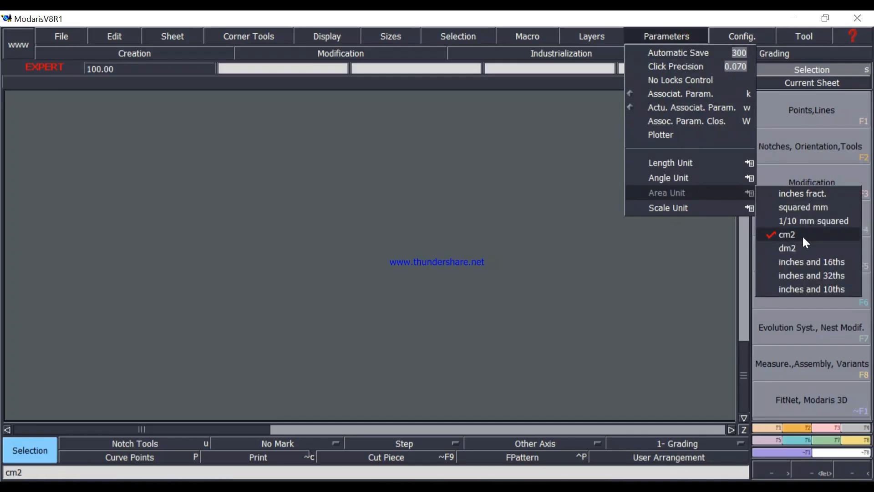
pyautogui.click(775, 289)
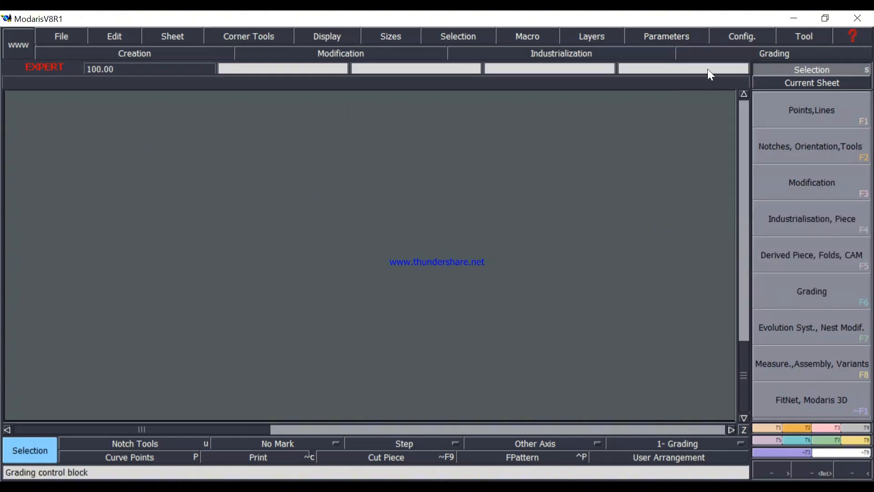
# Check which scale unit is selected in the parameters.
pyautogui.click(696, 39)
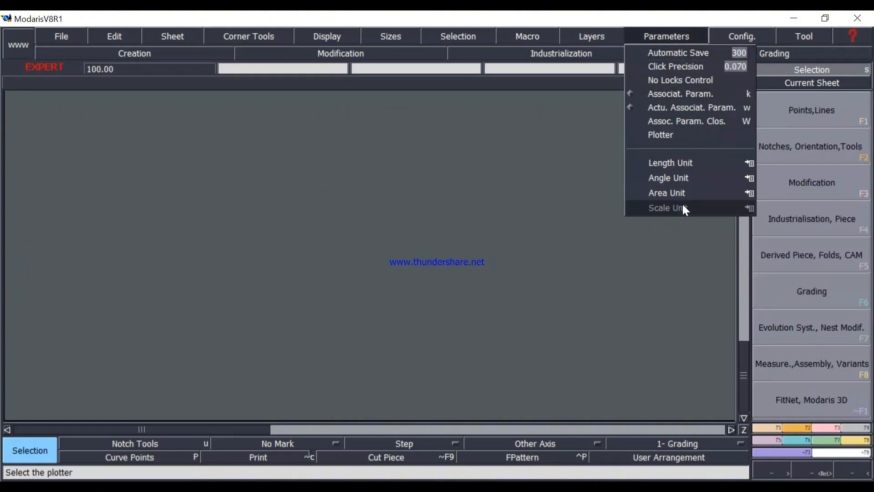
pyautogui.moveTo(739, 203)
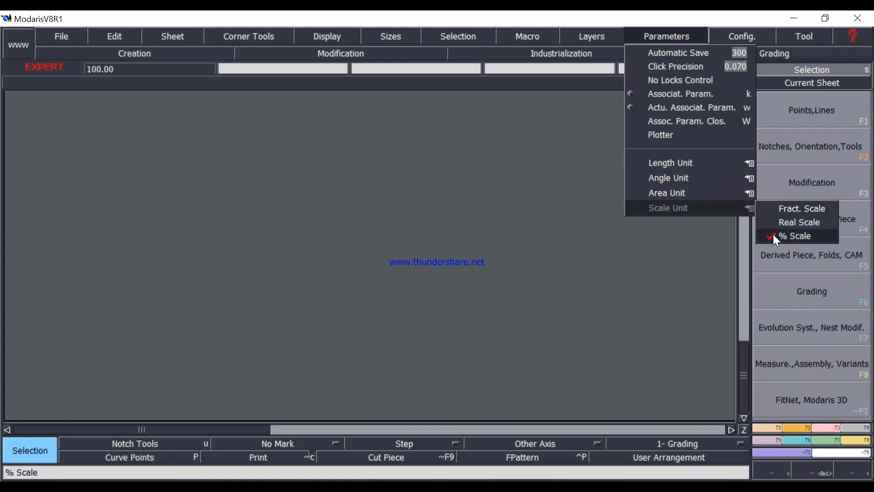
pyautogui.click(690, 36)
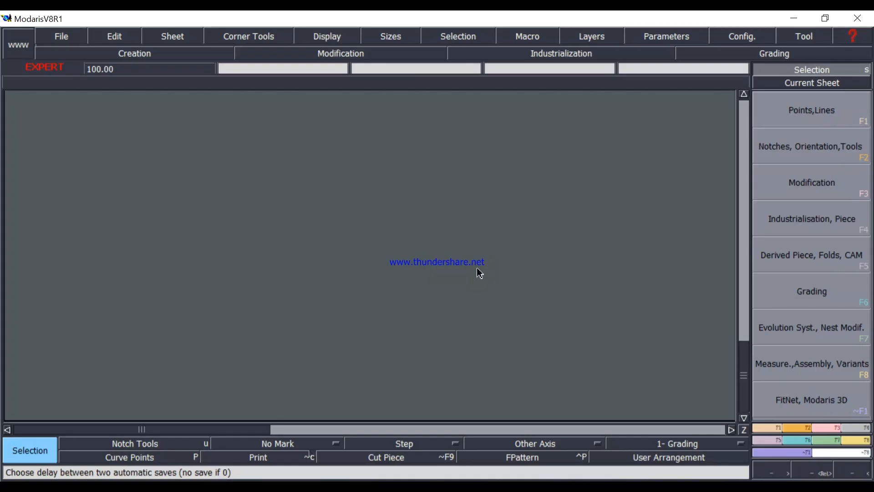
# Switch to File Explorer and open the 5 PKT MENS DENIM PANT folder under D:, MAKE FOR PATTERN, Pant, Pant.
pyautogui.click(794, 18)
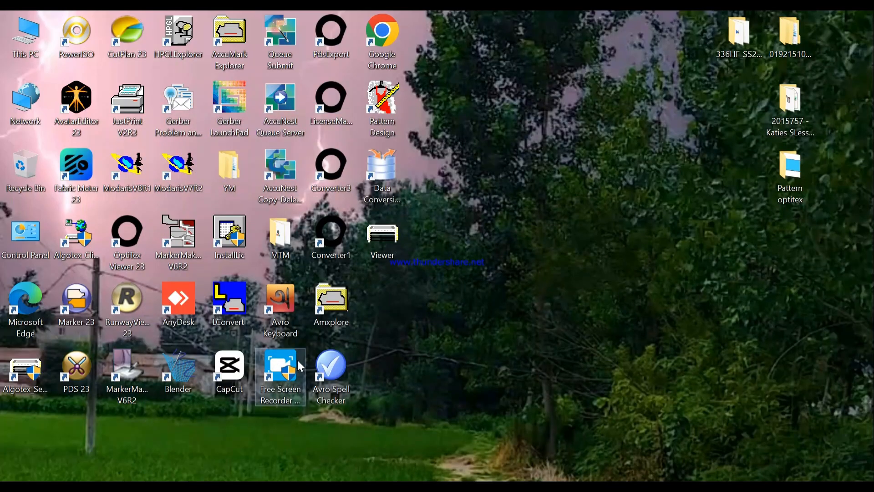
pyautogui.doubleClick(28, 42)
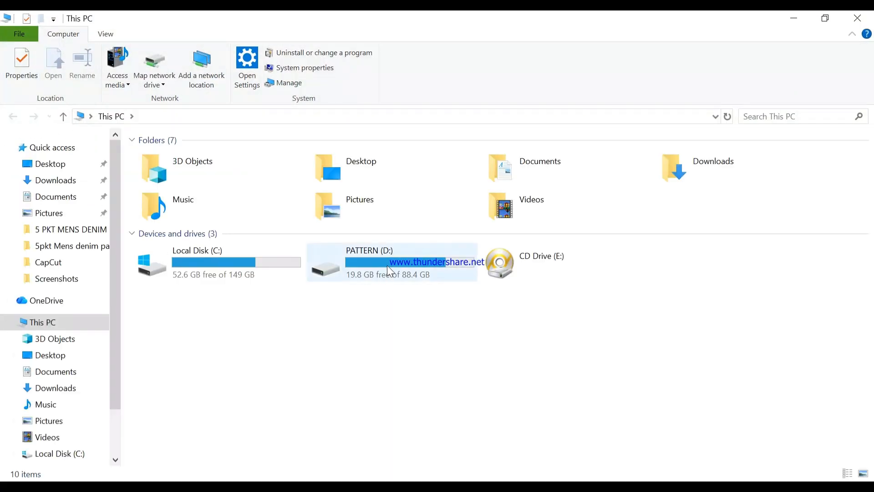
pyautogui.doubleClick(389, 265)
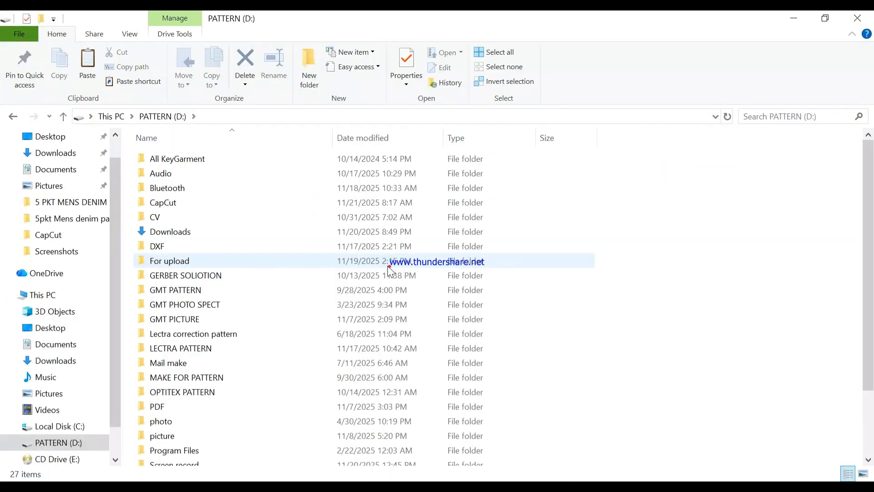
pyautogui.doubleClick(214, 380)
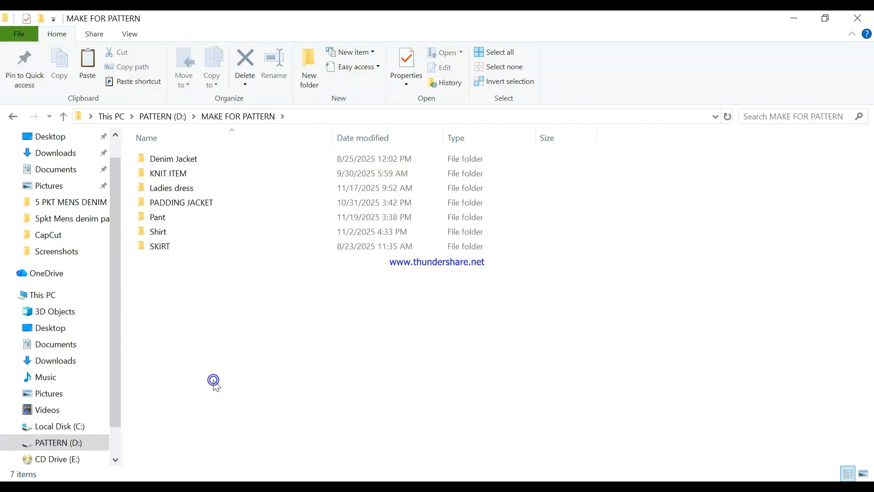
pyautogui.doubleClick(172, 216)
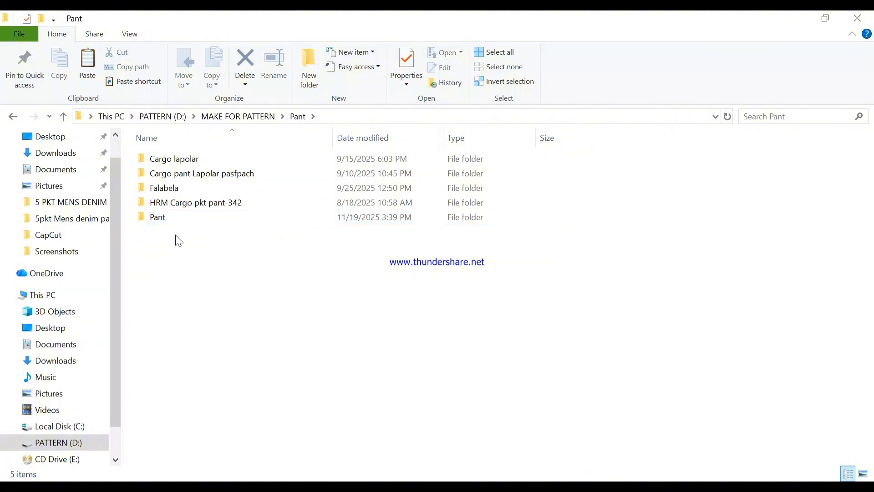
pyautogui.click(173, 222)
pyautogui.doubleClick(172, 222)
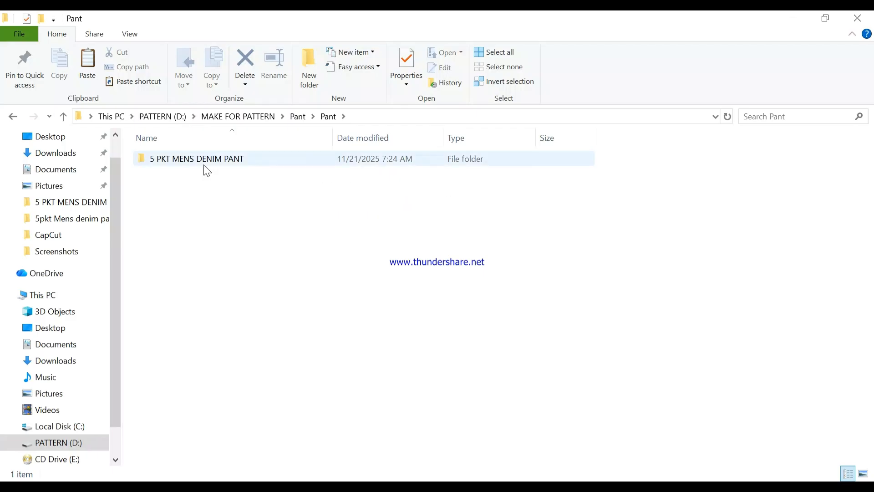
pyautogui.doubleClick(246, 164)
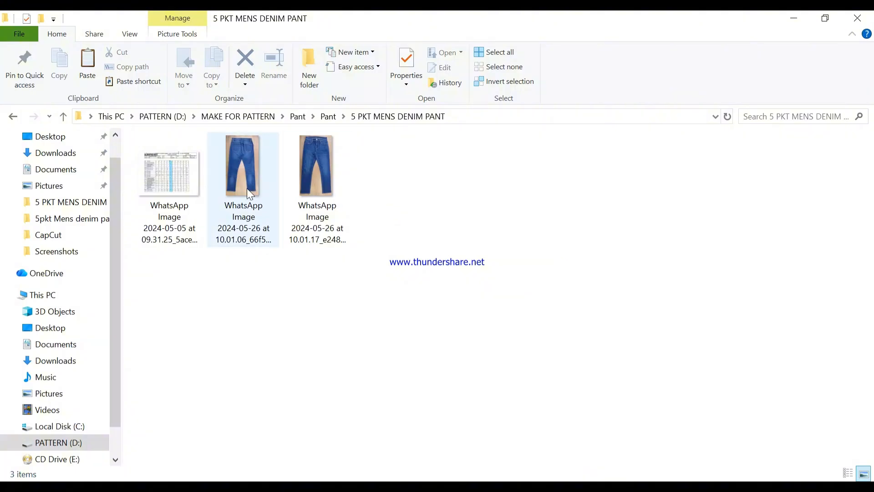
# Create a new text document in the 5 PKT MENS DENIM PANT folder.
pyautogui.rightClick(452, 240)
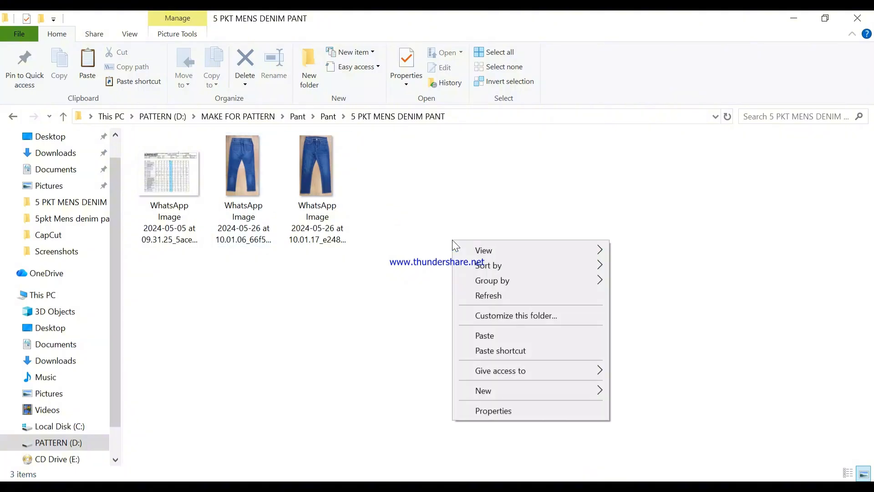
pyautogui.moveTo(527, 394)
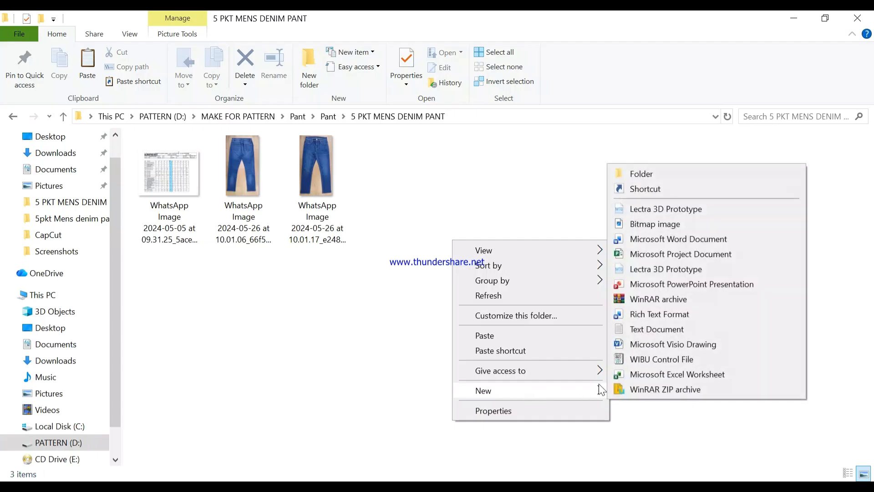
pyautogui.click(657, 329)
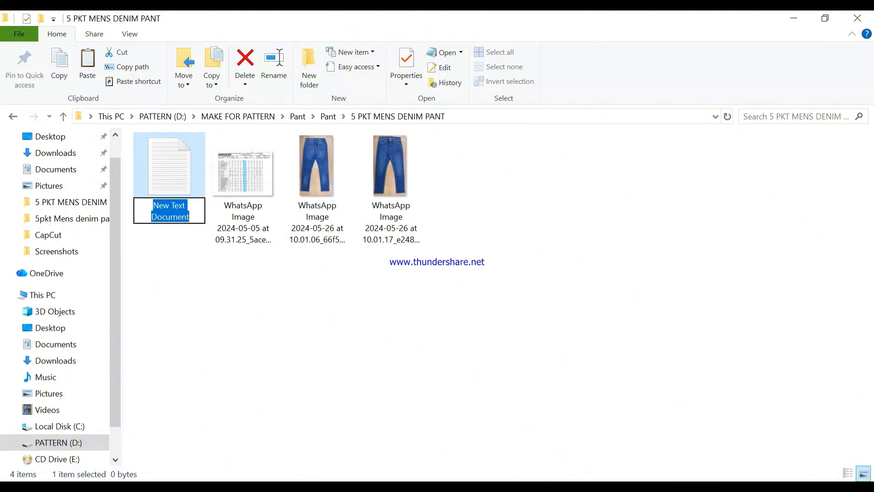
# Check the available sizes in the graded measurement chart image, then return to the folder.
pyautogui.click(665, 444)
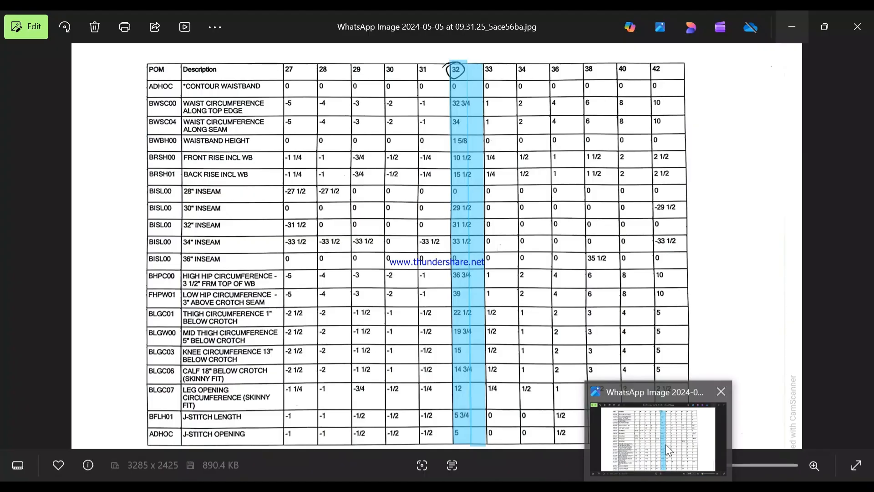
pyautogui.click(666, 444)
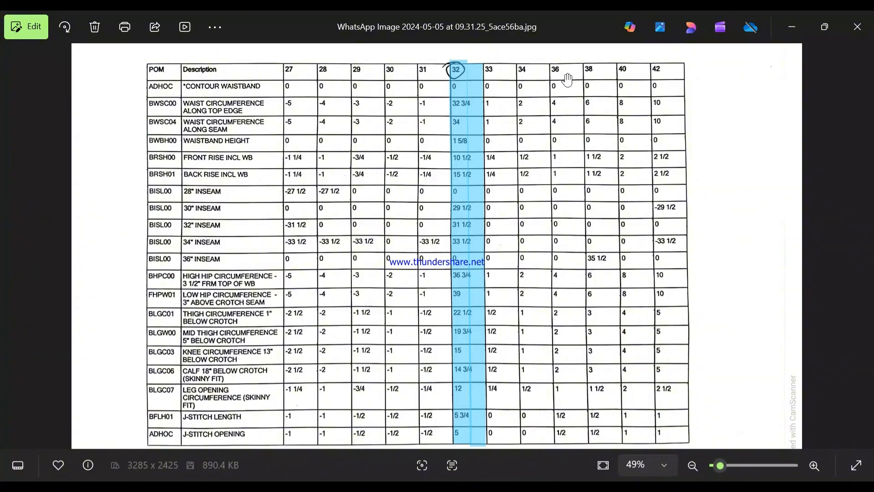
pyautogui.click(792, 25)
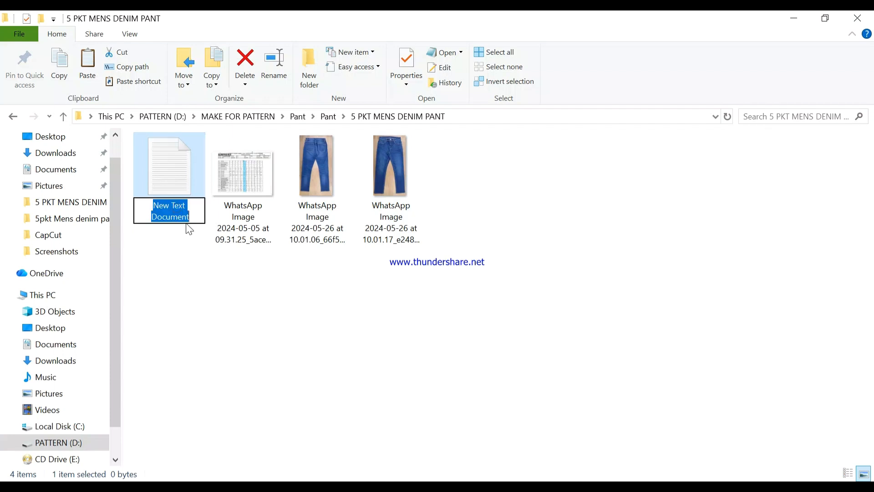
# Name the new text document 28-32-36 and open it in Notepad.
pyautogui.write('28-')
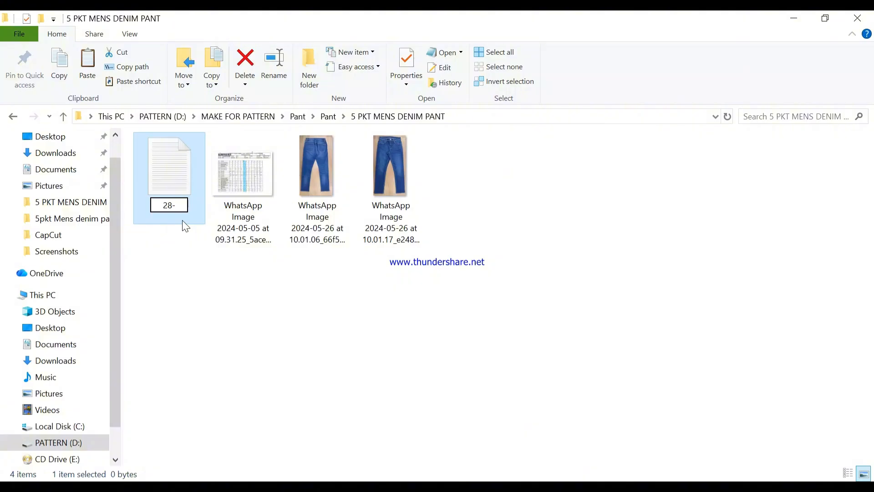
pyautogui.write('32-36')
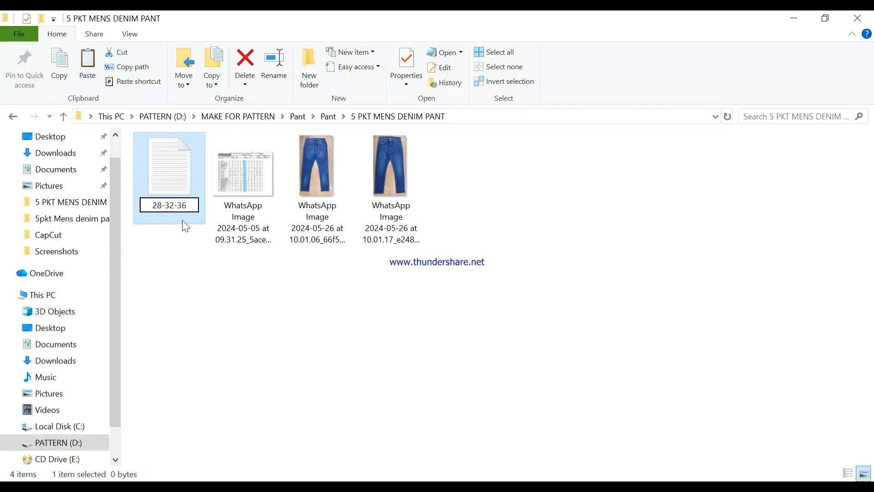
pyautogui.press('Return')
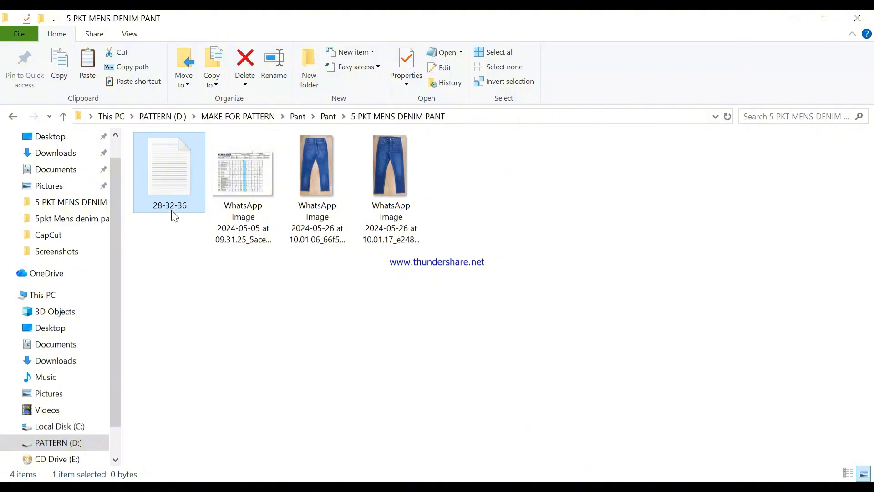
pyautogui.doubleClick(173, 207)
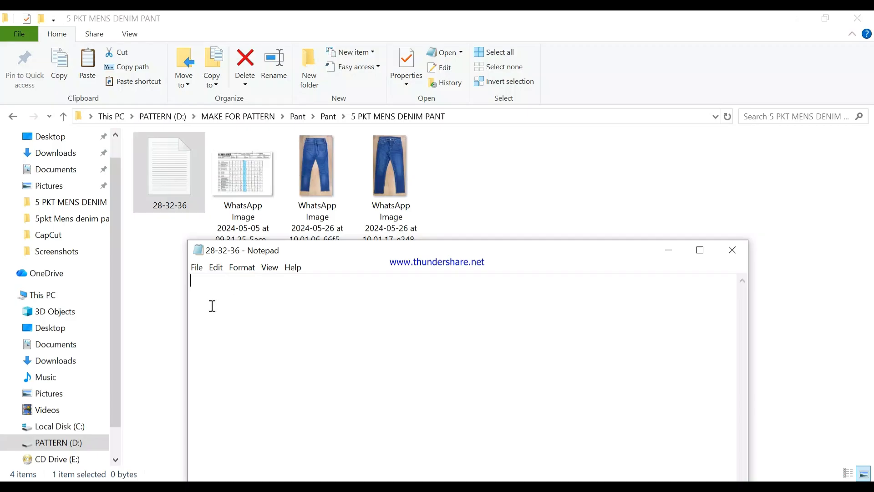
# Enter the size list alpha, 28, 30, *32, 34 and 36 on separate lines in the 28-32-36 text file.
pyautogui.write('al')
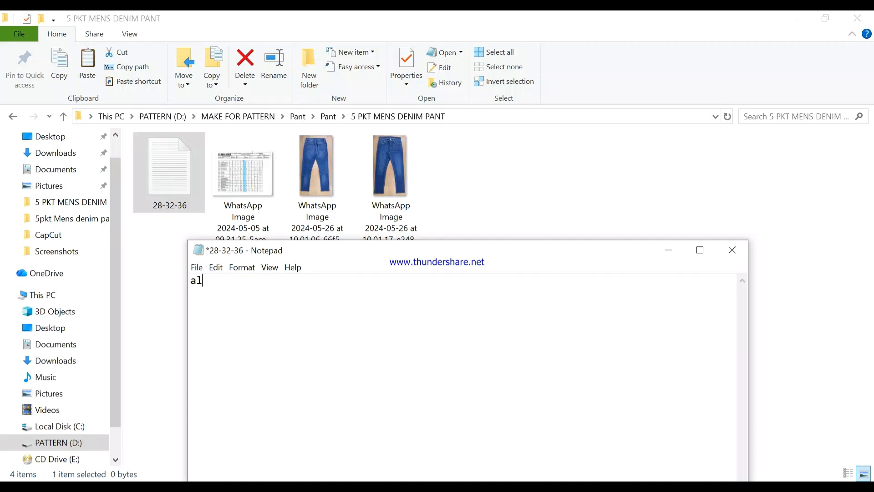
pyautogui.write('ph')
pyautogui.write('a')
pyautogui.write('28')
pyautogui.press('Return')
pyautogui.write('30')
pyautogui.write('*32')
pyautogui.press('Return')
pyautogui.write('34 ')
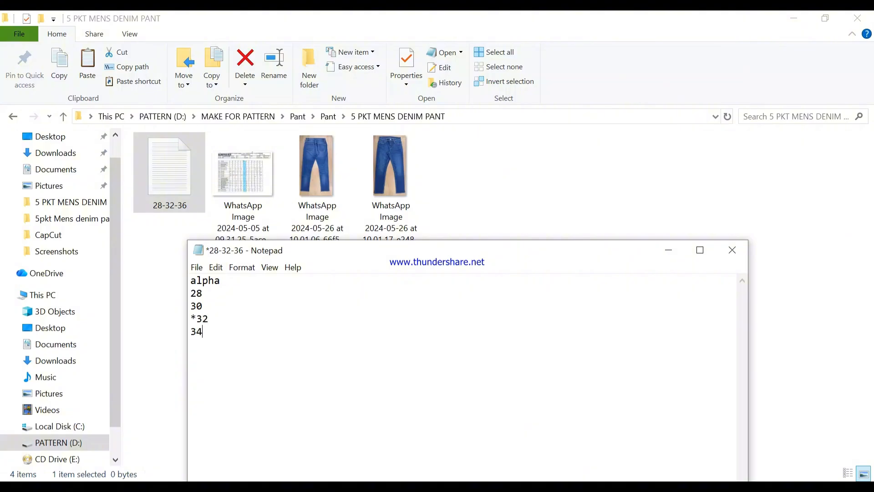
pyautogui.write('36')
pyautogui.press('Return')
# Save the 28-32-36 text file and close it.
pyautogui.click(198, 269)
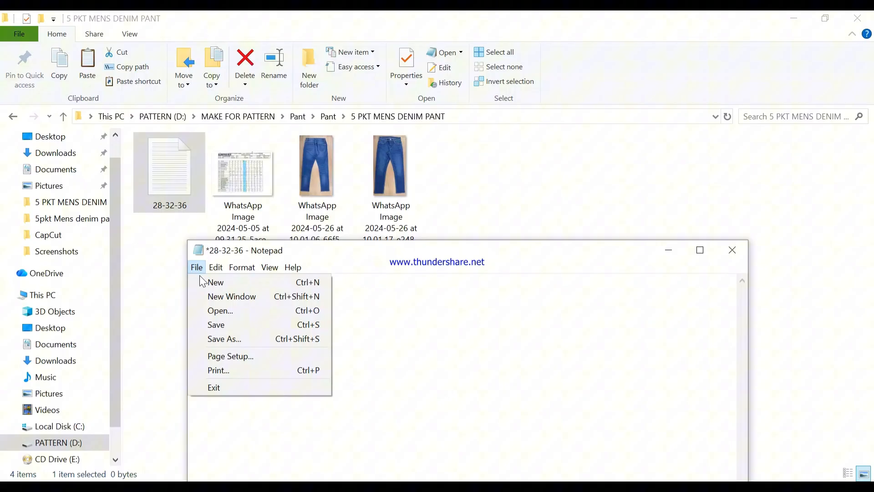
pyautogui.click(221, 325)
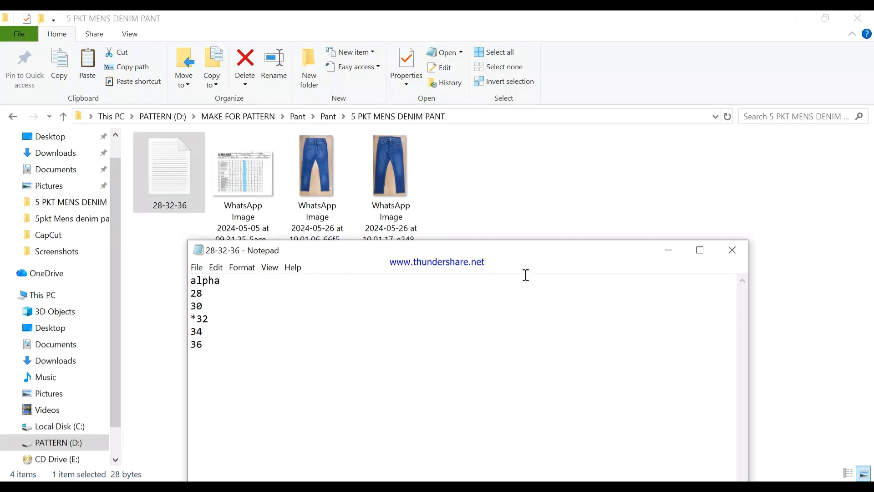
pyautogui.click(738, 250)
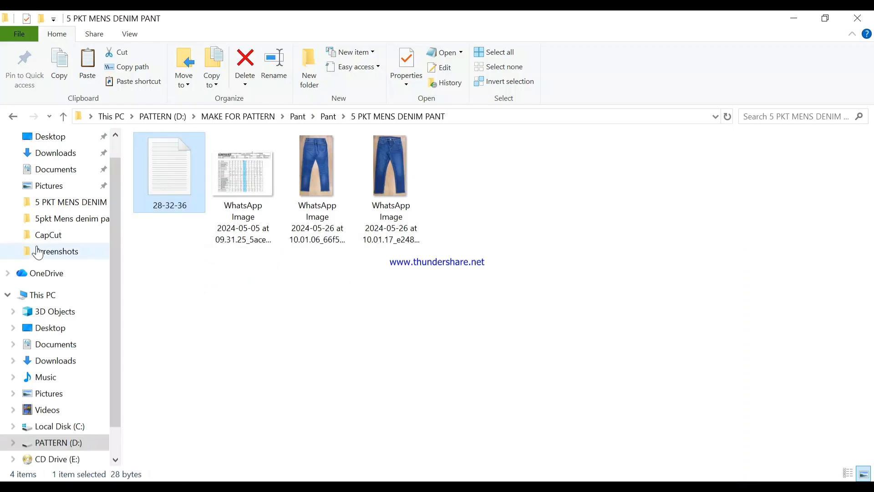
# Reopen the 28-32-36 file to check the saved size list, then close it and the folder to return to Modaris.
pyautogui.doubleClick(175, 205)
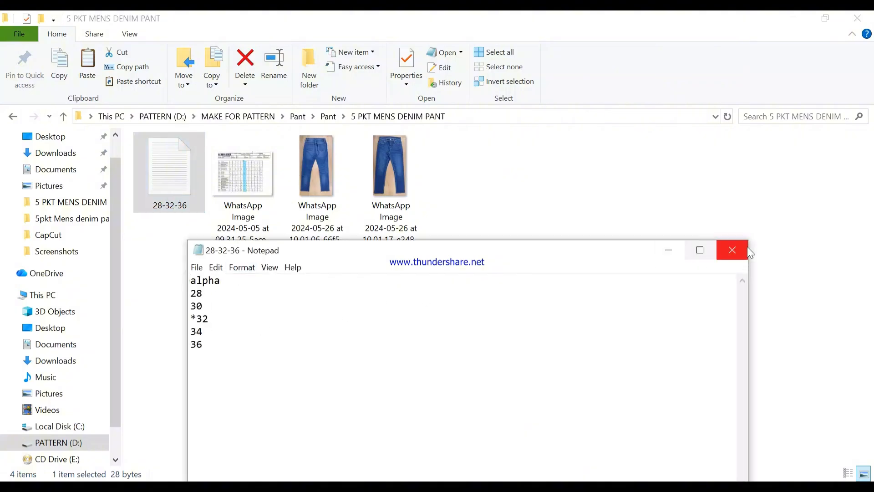
pyautogui.click(746, 254)
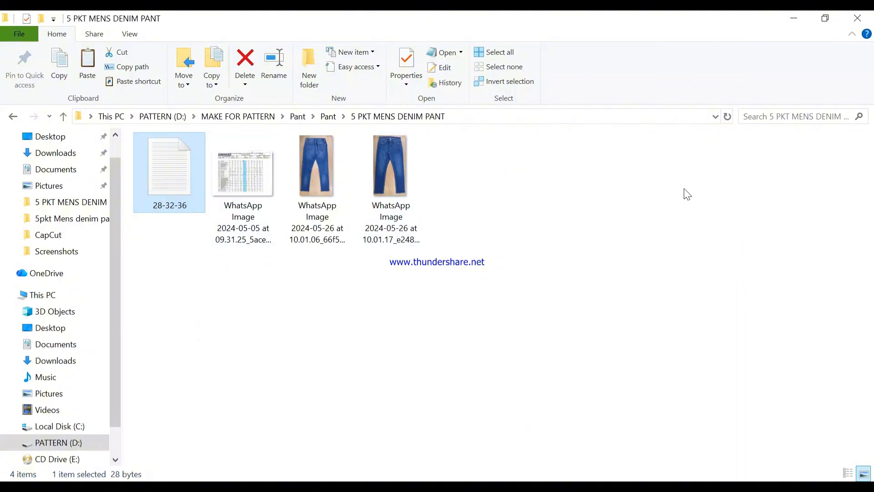
pyautogui.click(858, 22)
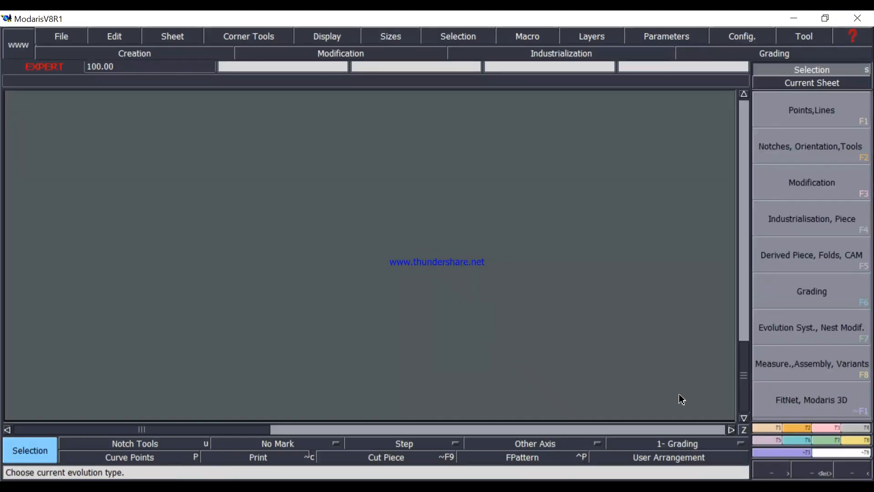
# Create a new model named 5PKT MENS DENIM PANT.
pyautogui.click(59, 35)
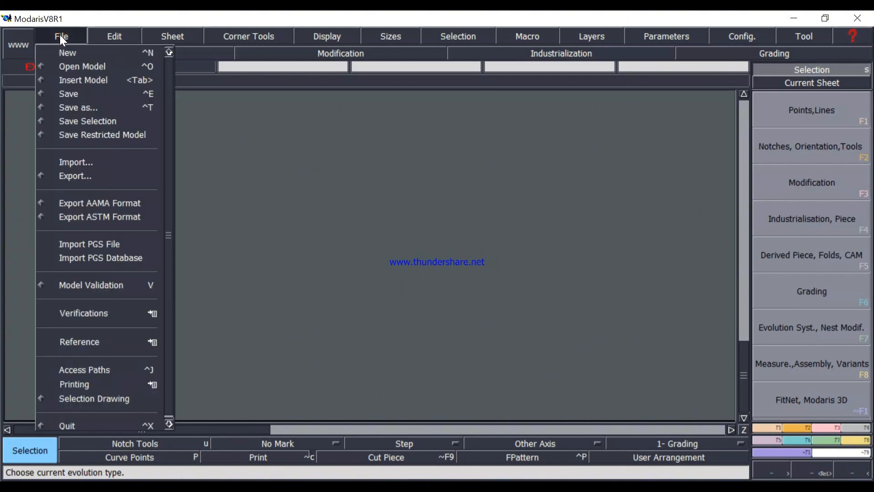
pyautogui.click(83, 53)
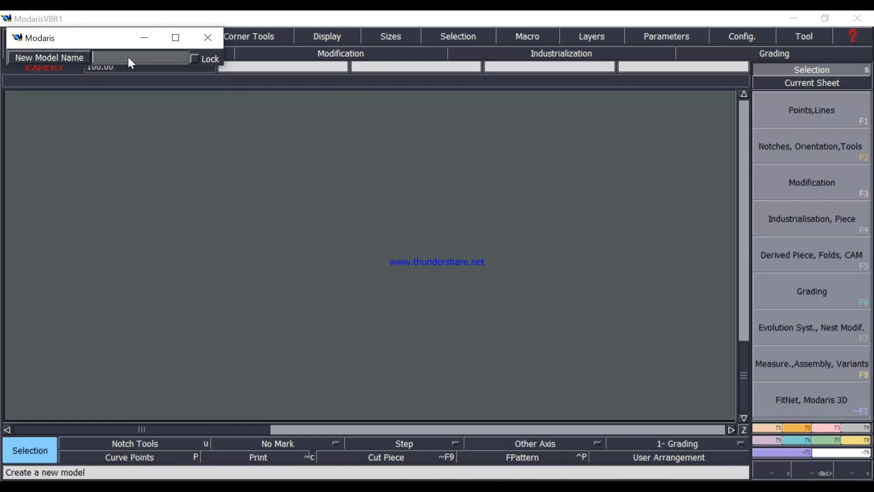
pyautogui.write('5p')
pyautogui.press('BackSpace')
pyautogui.write('PK')
pyautogui.write('T MENS DENIM F')
pyautogui.write('ANT')
pyautogui.press('Return')
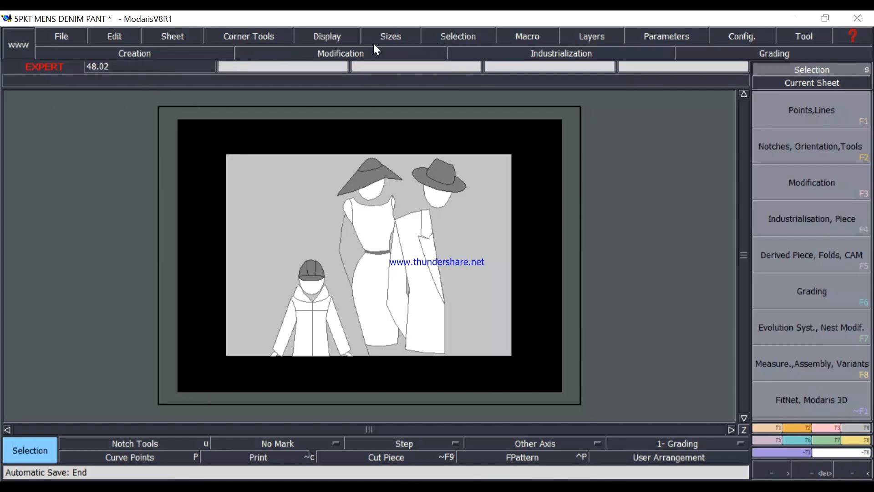
# Add a new blank sheet to the model and arrange all sheets on the desk.
pyautogui.click(185, 39)
pyautogui.click(196, 53)
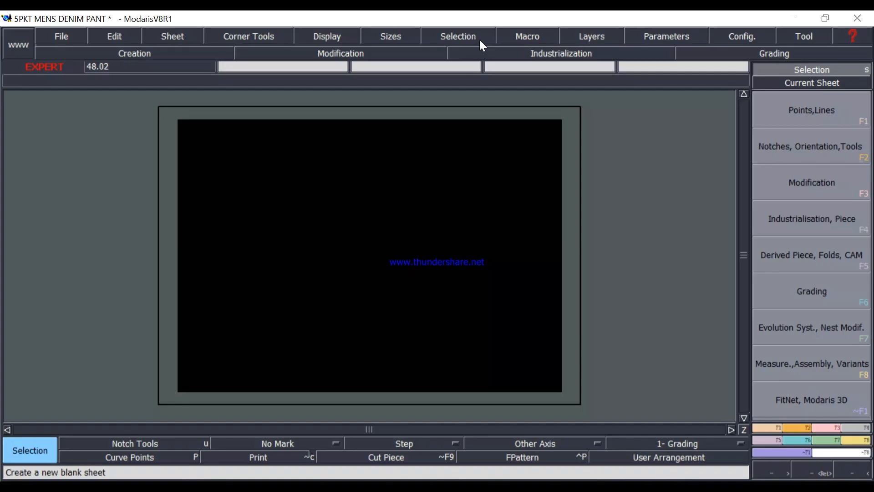
pyautogui.click(192, 35)
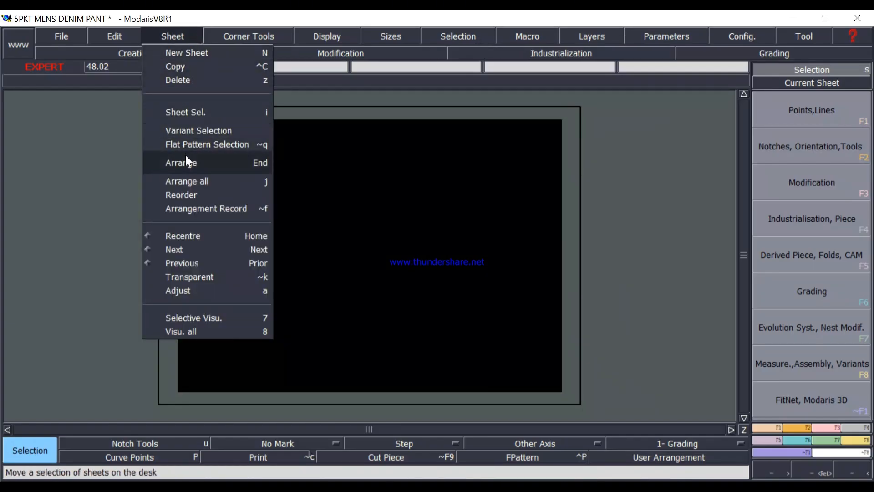
pyautogui.click(258, 183)
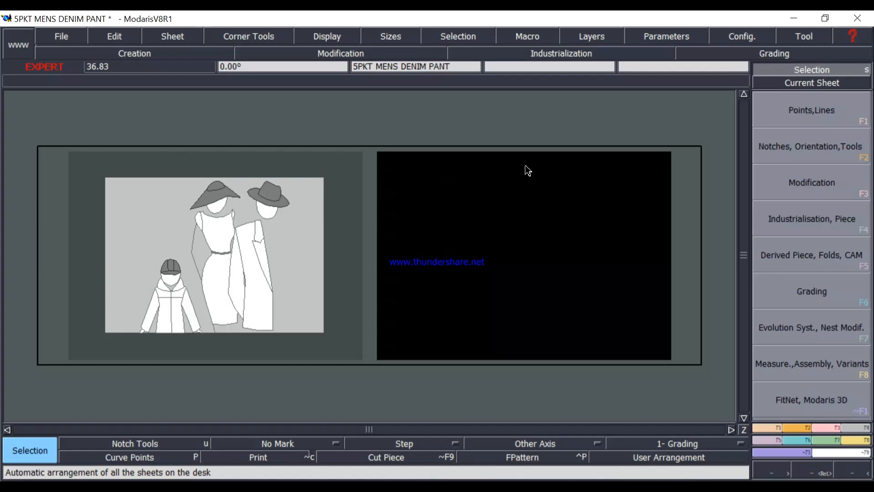
# Select all sheets, display their title blocks and size lists, and rearrange all sheets on the desk.
pyautogui.hotkey('ctrl', 'a')
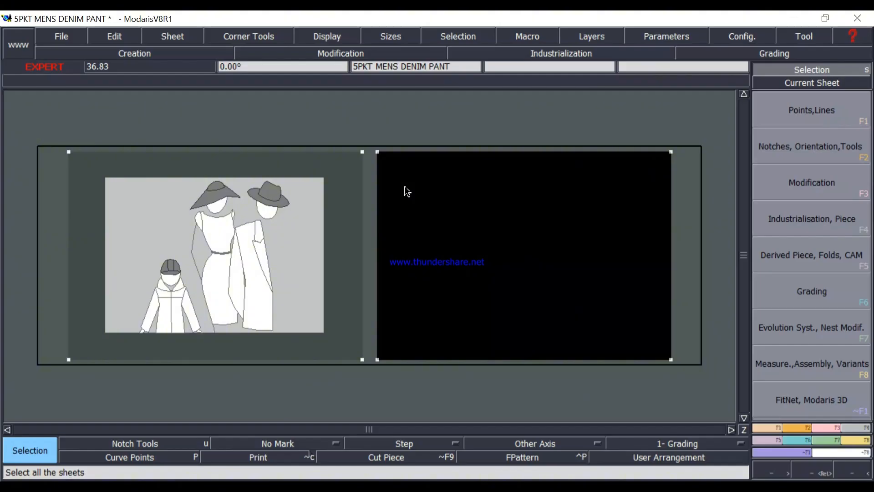
pyautogui.hotkey('ctrl', 'u')
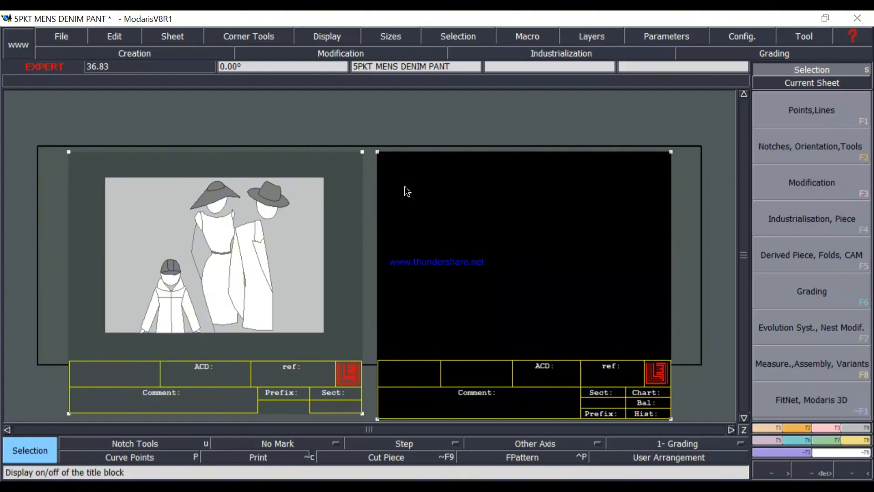
pyautogui.press('F10')
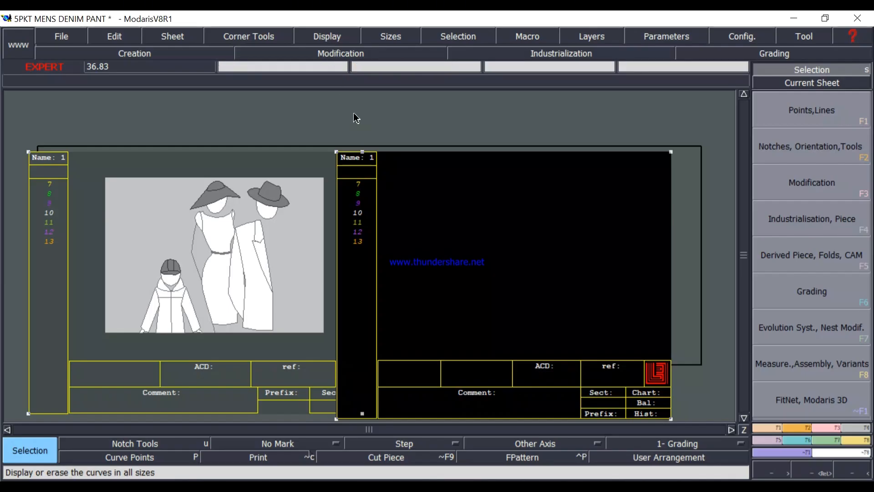
pyautogui.press('j')
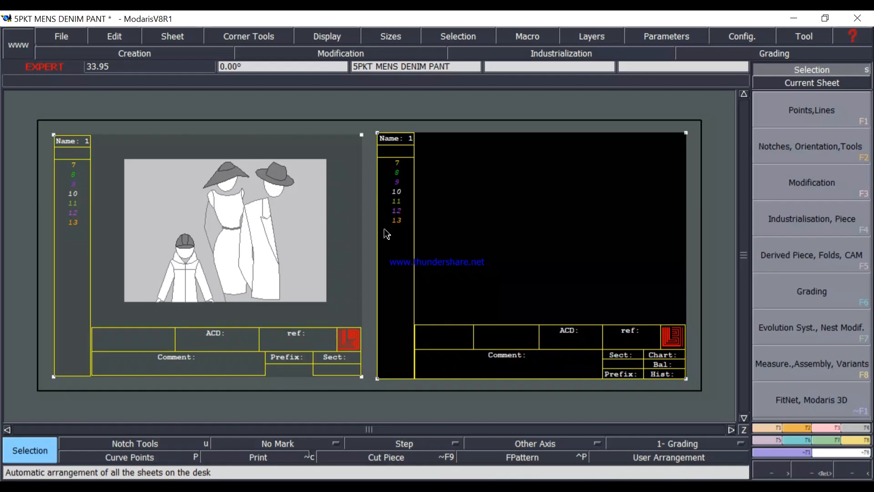
# In the access paths, set the Open Model directory to D:/MAKE FOR PATTERN/Pant/Pant/5 PKT MENS DENIM PANT.
pyautogui.click(61, 37)
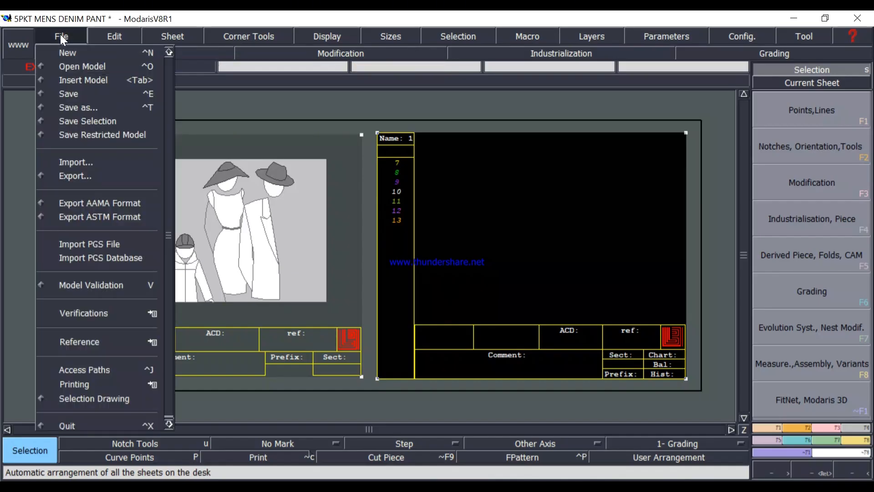
pyautogui.click(85, 369)
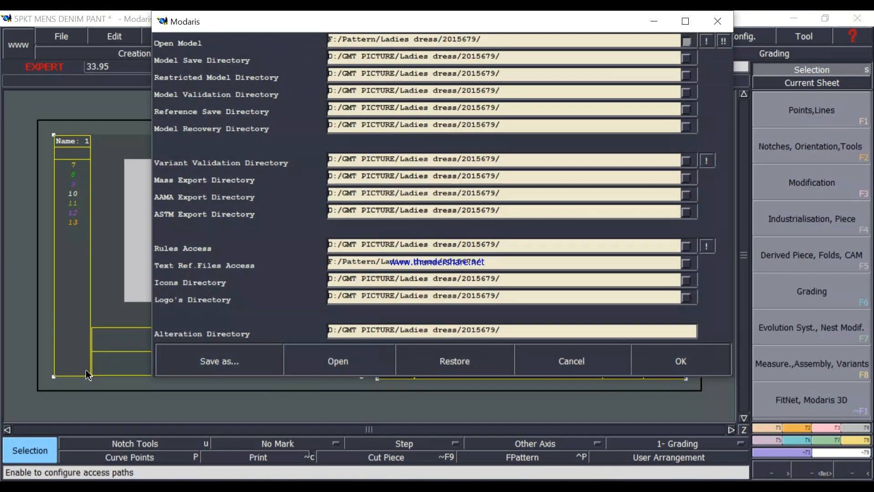
pyautogui.click(515, 40)
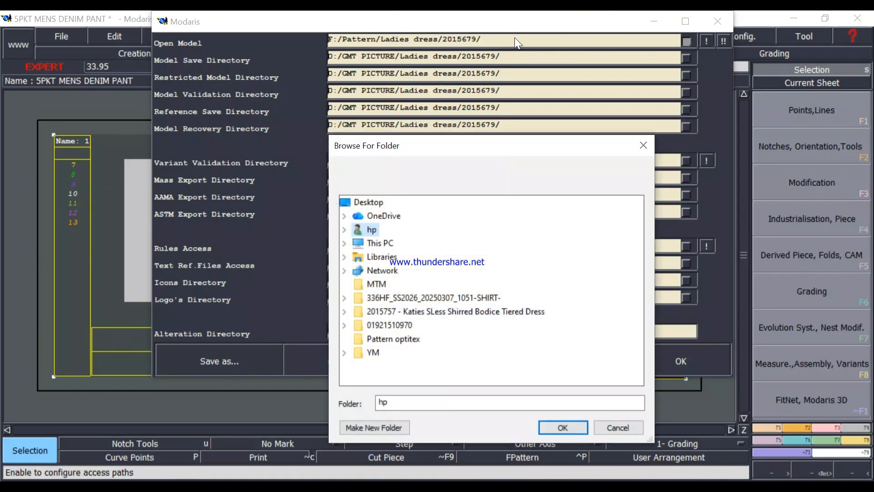
pyautogui.doubleClick(381, 244)
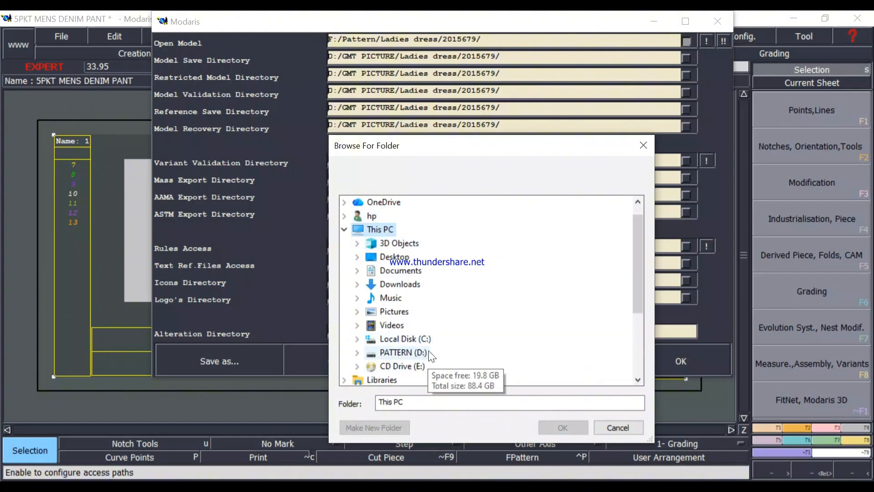
pyautogui.scroll(-1, 436, 353)
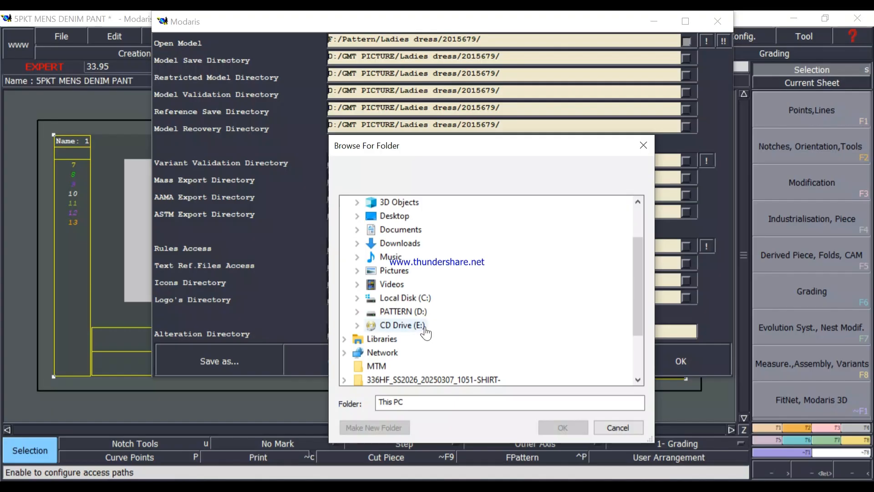
pyautogui.click(425, 311)
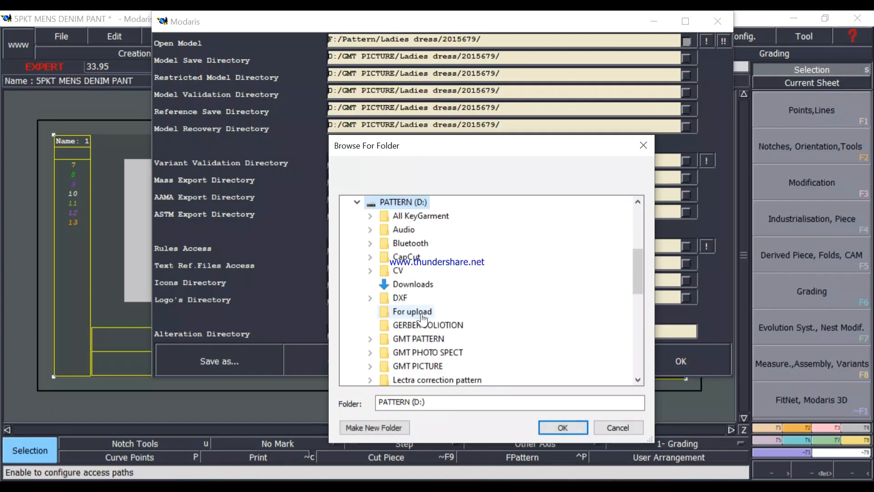
pyautogui.scroll(-1, 426, 321)
pyautogui.scroll(-1, 413, 355)
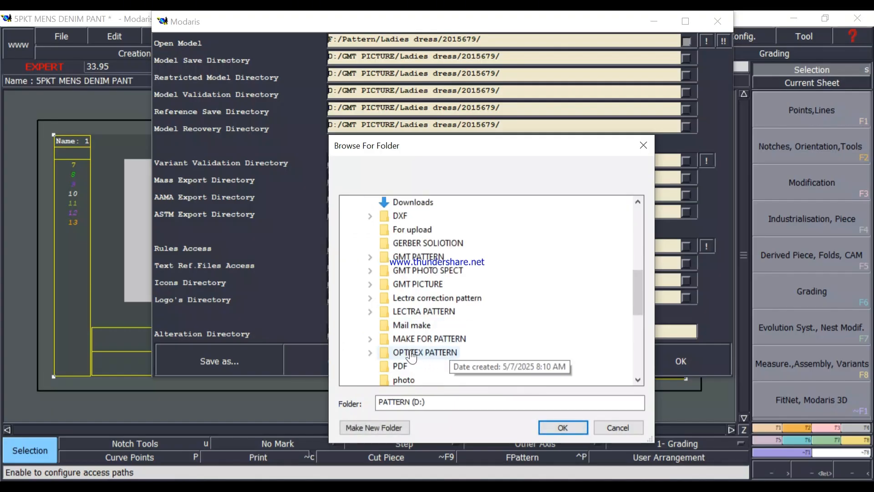
pyautogui.doubleClick(460, 339)
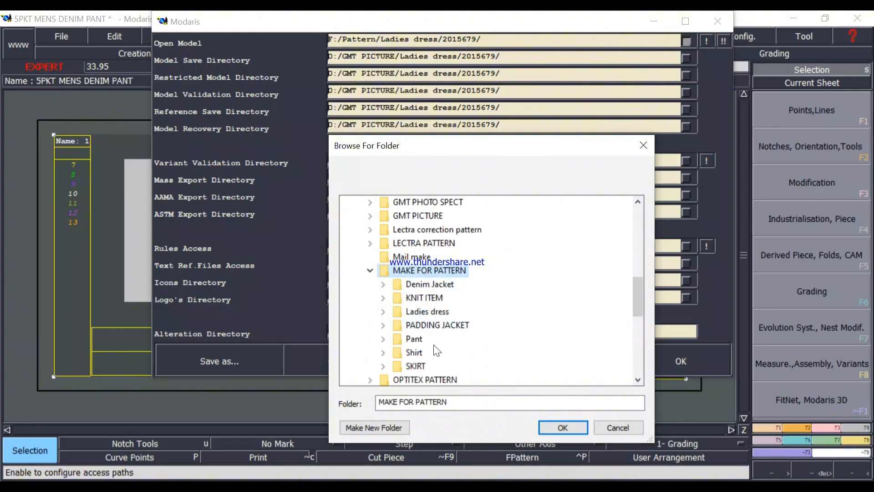
pyautogui.doubleClick(423, 343)
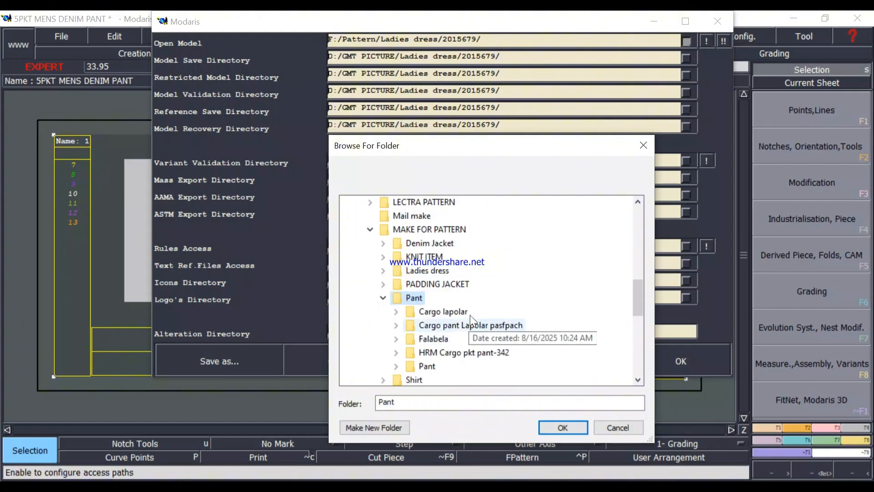
pyautogui.doubleClick(428, 325)
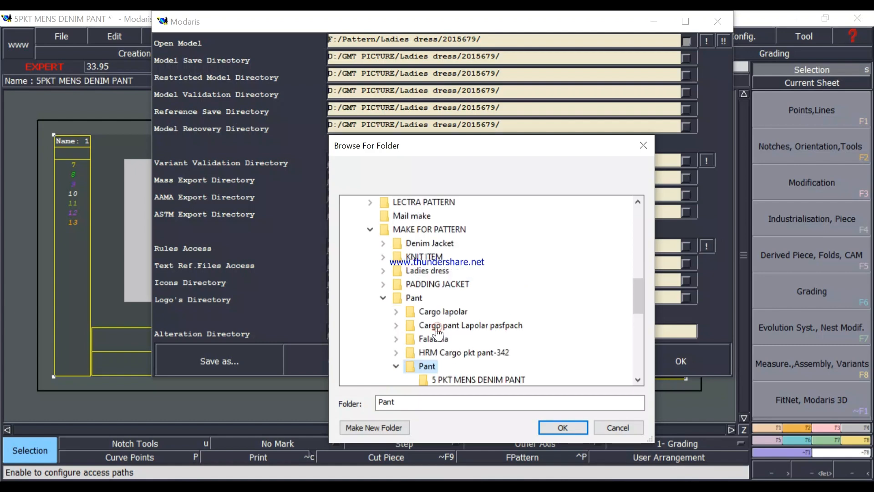
pyautogui.scroll(-1, 484, 347)
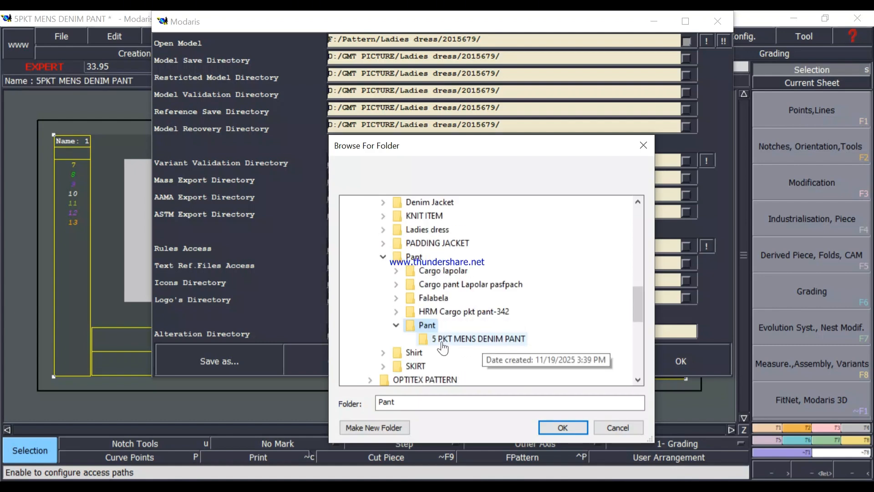
pyautogui.click(499, 341)
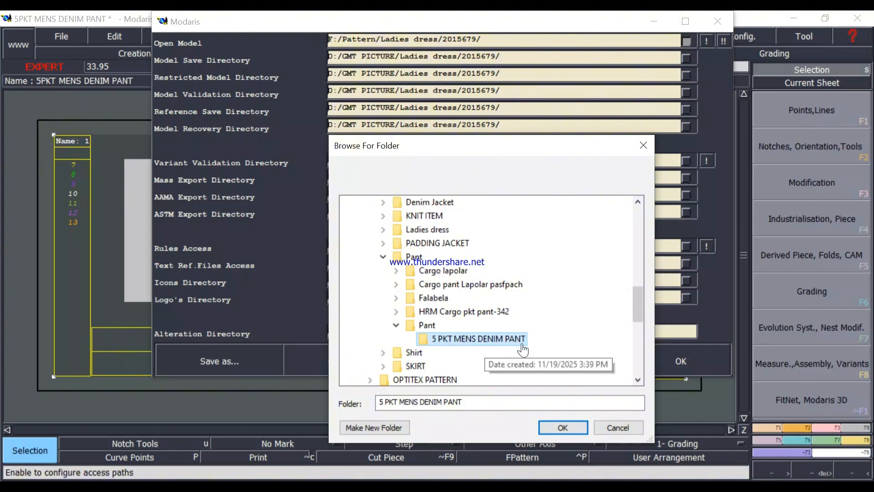
pyautogui.click(563, 428)
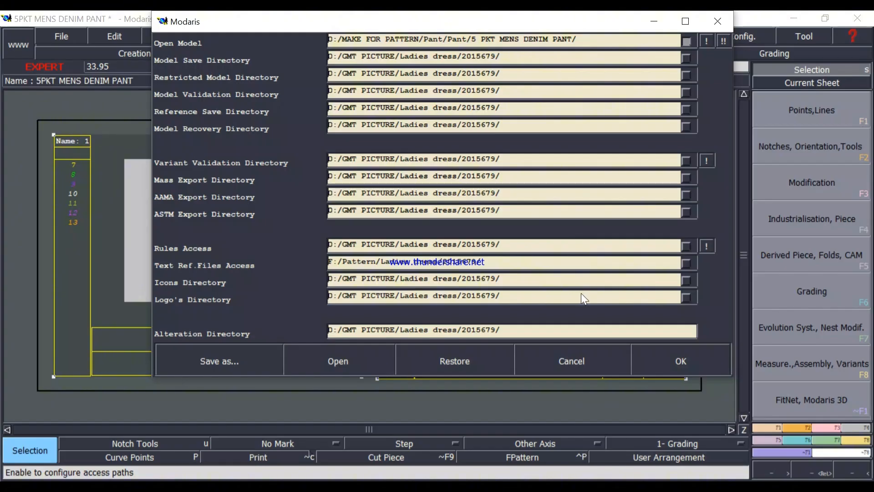
# Apply the Open Model path to all the other access directories and confirm the access paths.
pyautogui.click(706, 41)
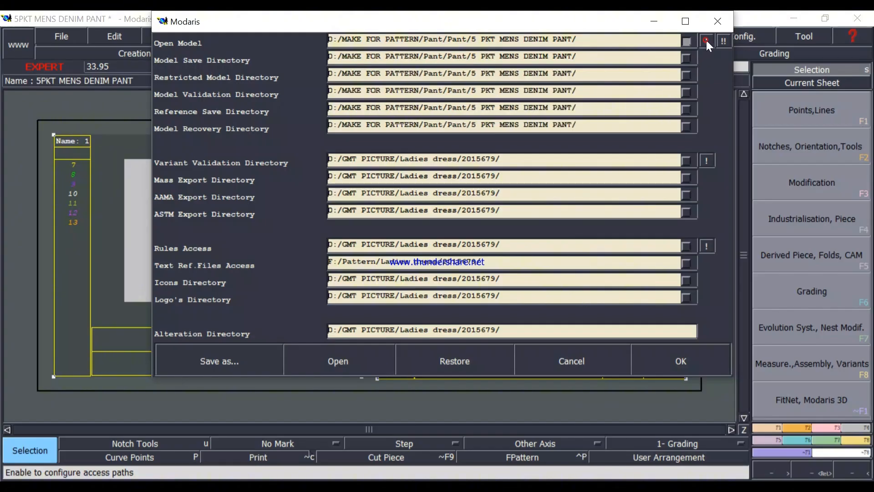
pyautogui.click(724, 41)
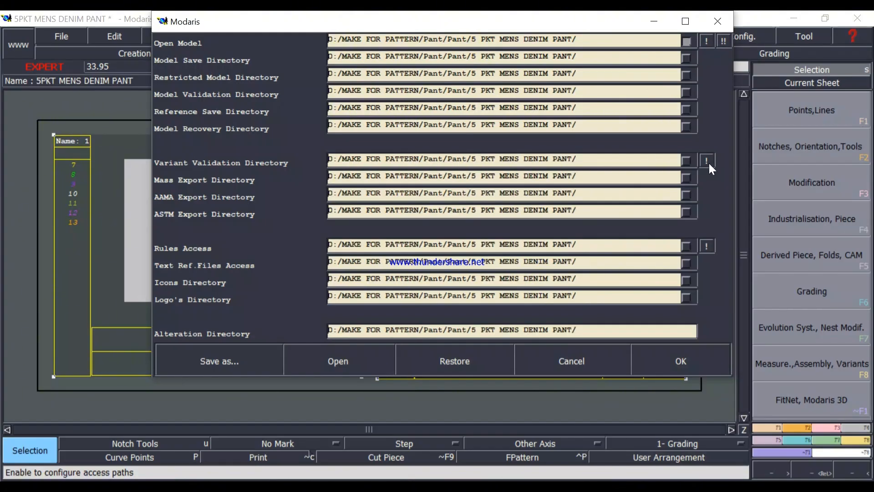
pyautogui.click(682, 361)
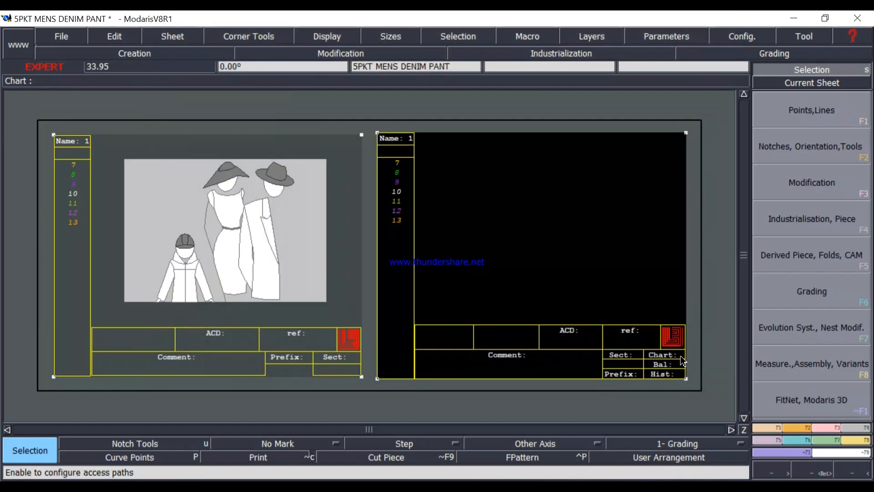
# Save the 5PKT MENS DENIM PANT model in the save directory, and save it again over the existing file.
pyautogui.click(62, 36)
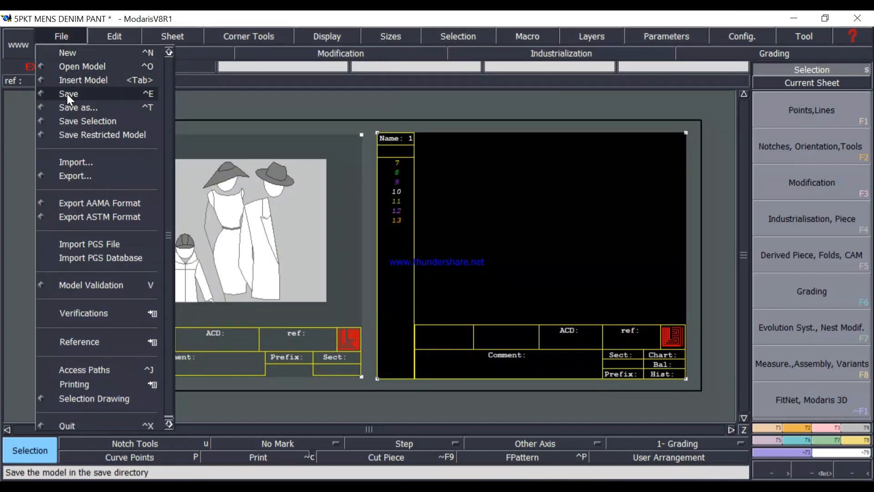
pyautogui.click(67, 93)
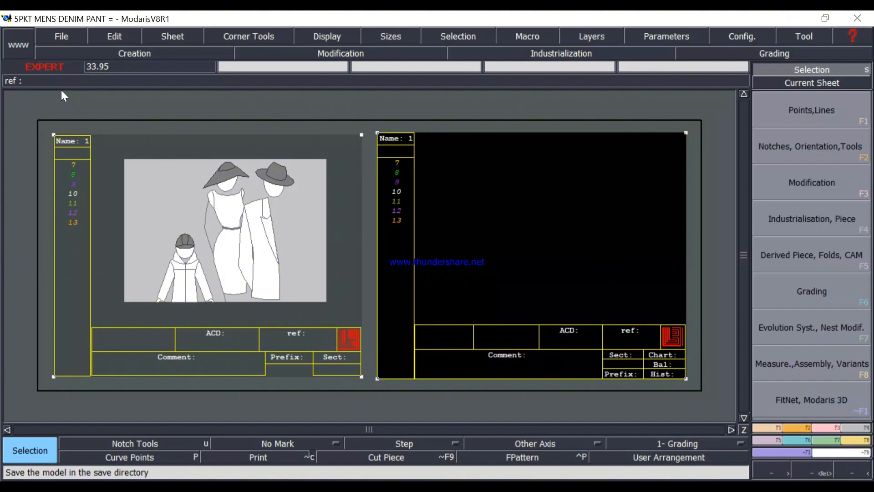
pyautogui.click(62, 38)
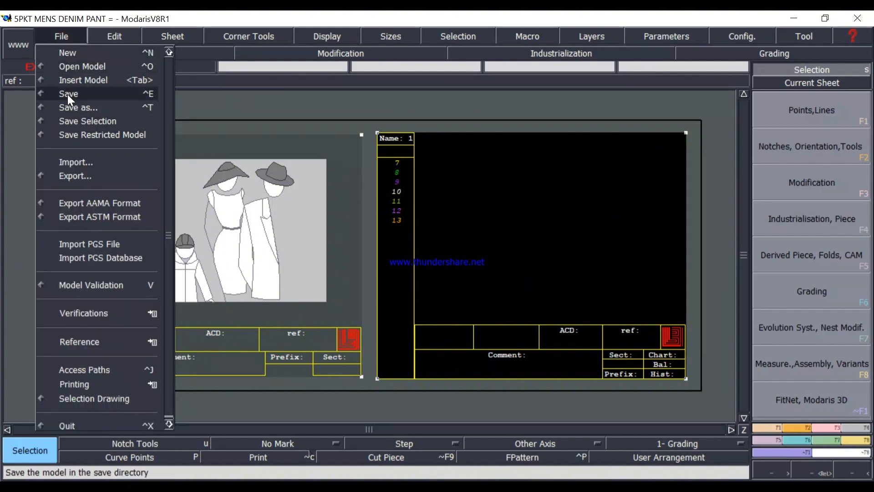
pyautogui.click(70, 93)
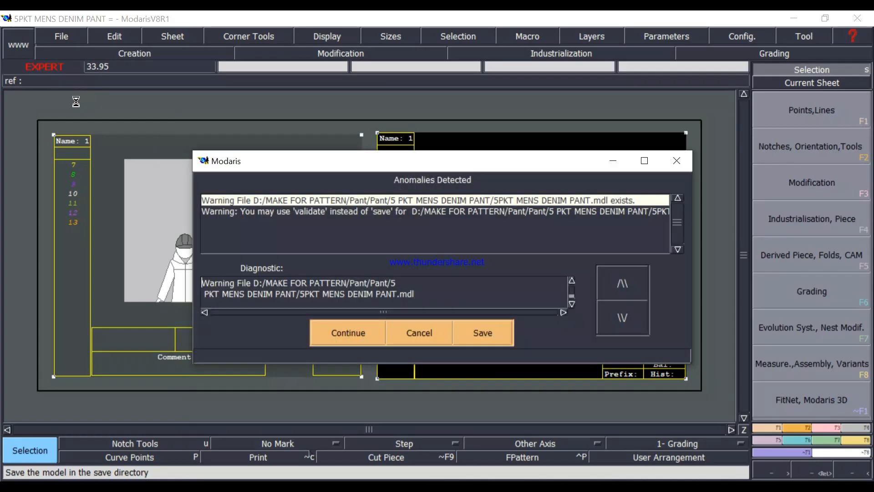
pyautogui.click(349, 335)
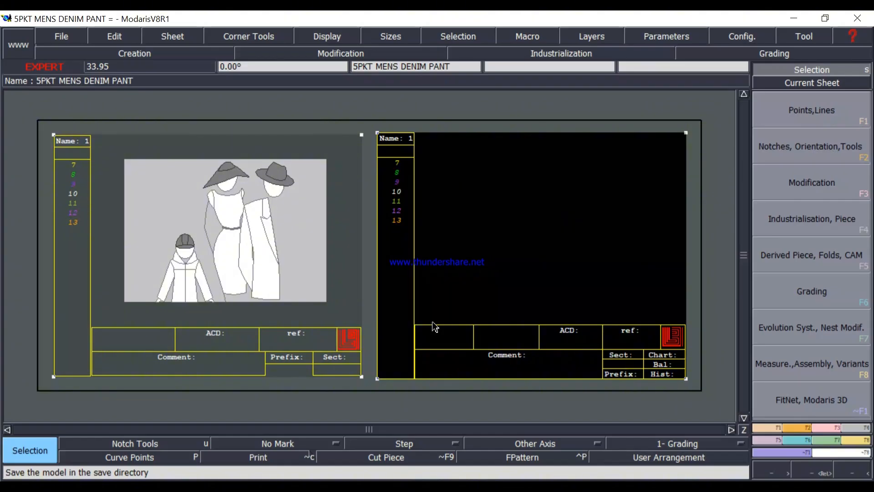
# Start replacing the model's size range with Imp. EVT from the image sheet's size list, and accept the change to the model.
pyautogui.click(826, 438)
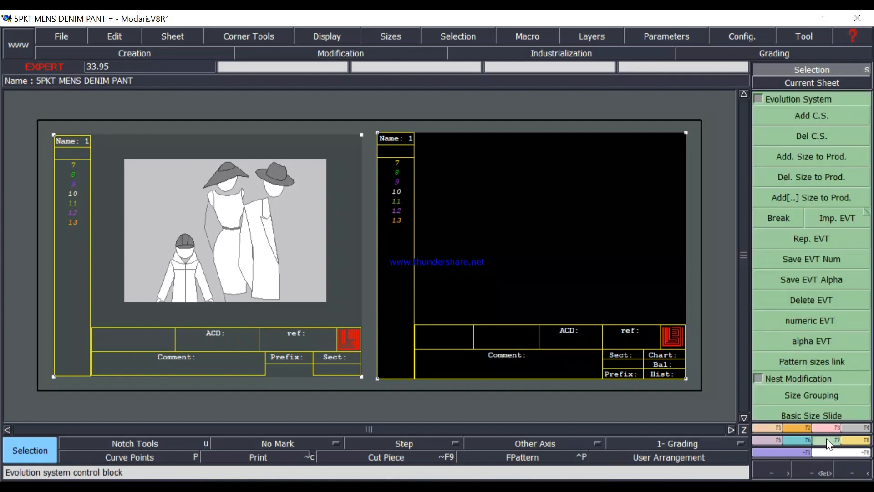
pyautogui.click(838, 218)
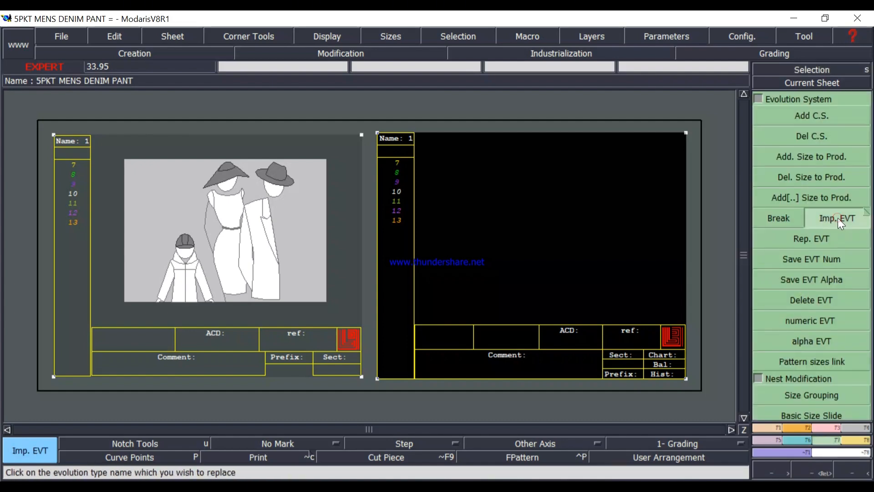
pyautogui.click(75, 137)
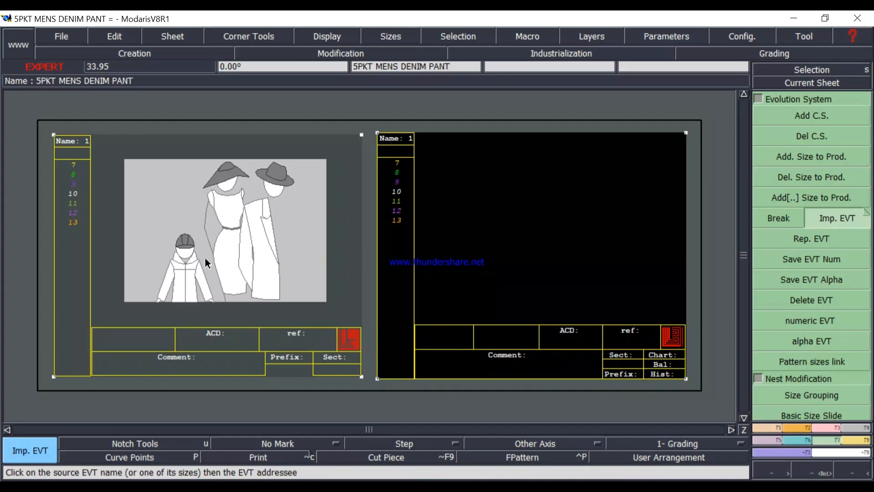
pyautogui.click(73, 195)
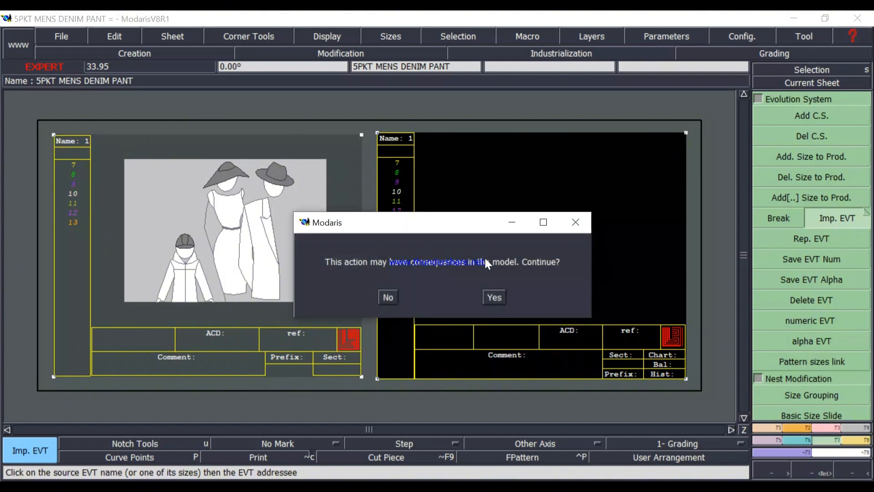
pyautogui.click(497, 299)
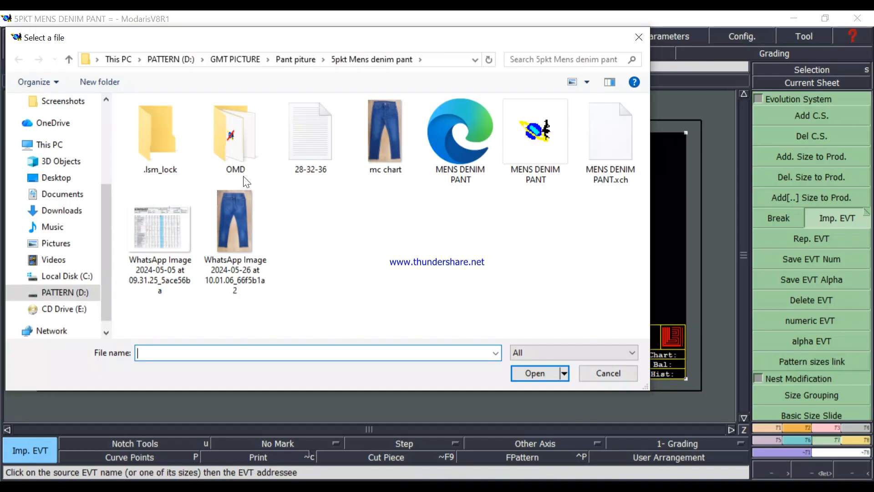
# Import the 28-32-36 size range file from D:/MAKE FOR PATTERN/Pant/Pant/5 PKT MENS DENIM PANT.
pyautogui.click(76, 294)
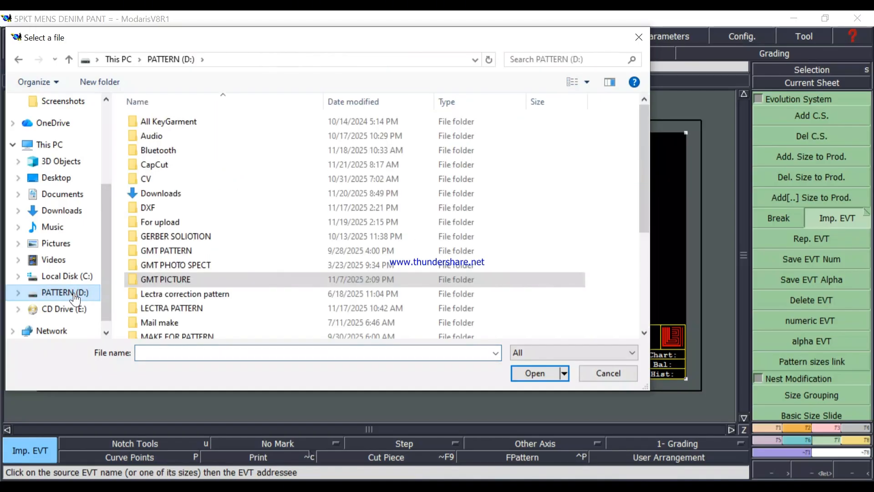
pyautogui.scroll(-1, 236, 291)
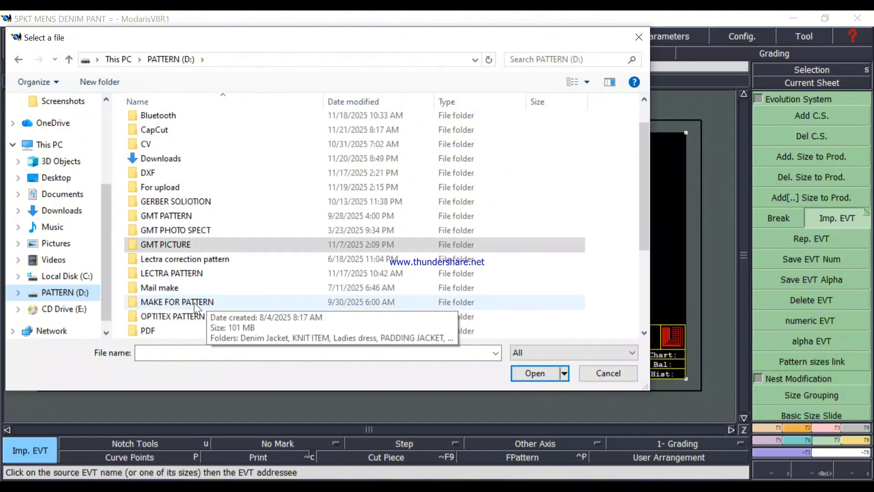
pyautogui.click(210, 302)
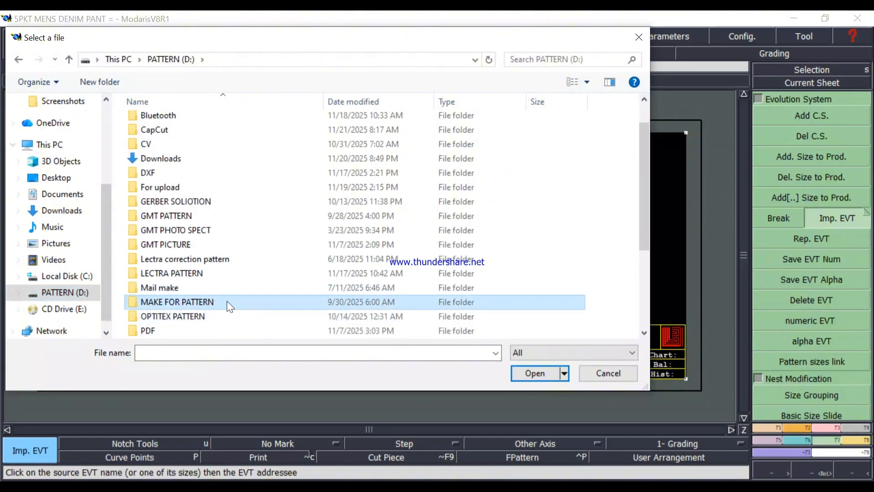
pyautogui.doubleClick(223, 302)
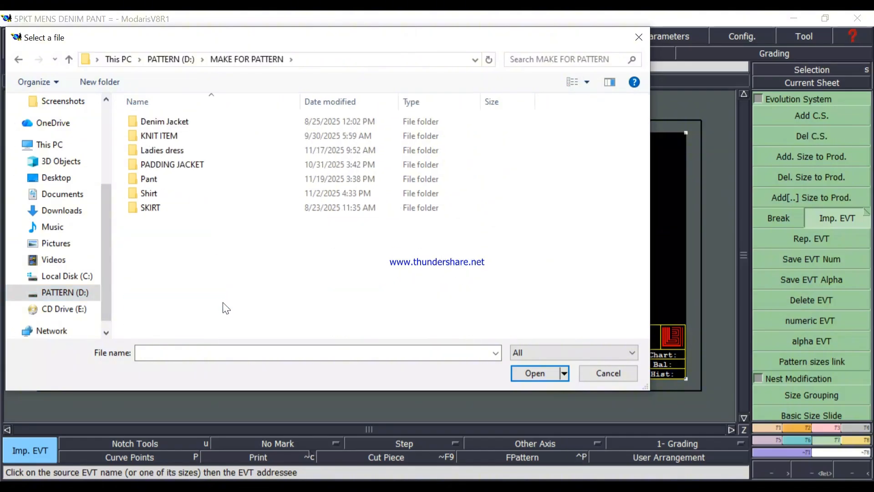
pyautogui.click(162, 181)
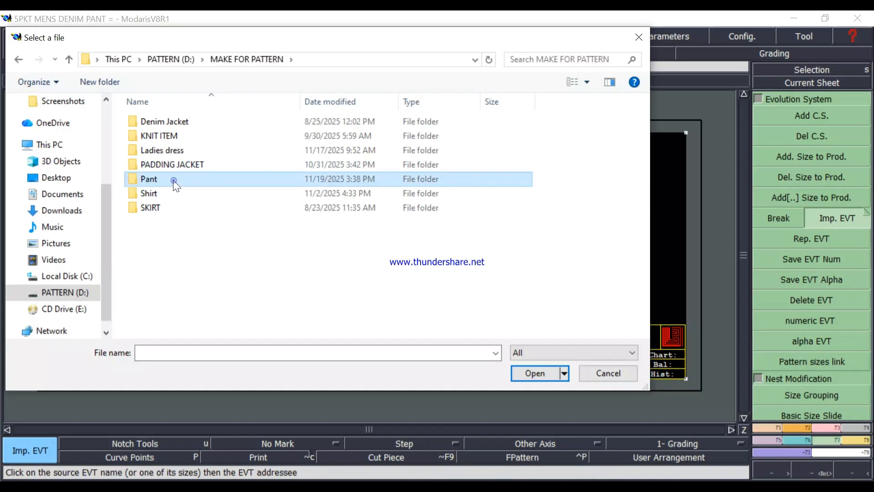
pyautogui.doubleClick(174, 181)
pyautogui.doubleClick(166, 180)
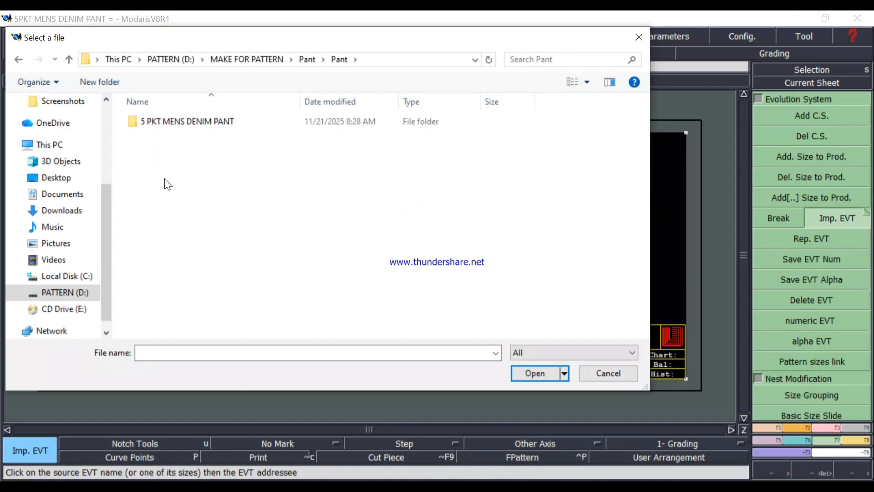
pyautogui.click(218, 121)
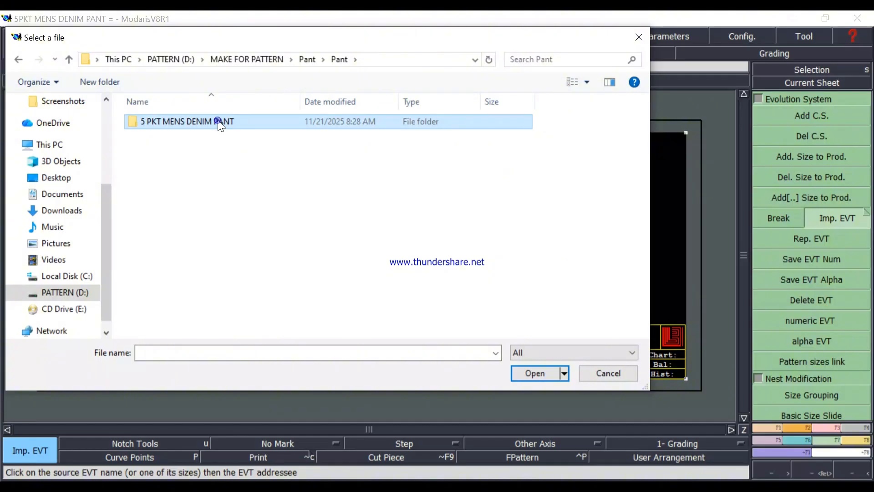
pyautogui.doubleClick(218, 122)
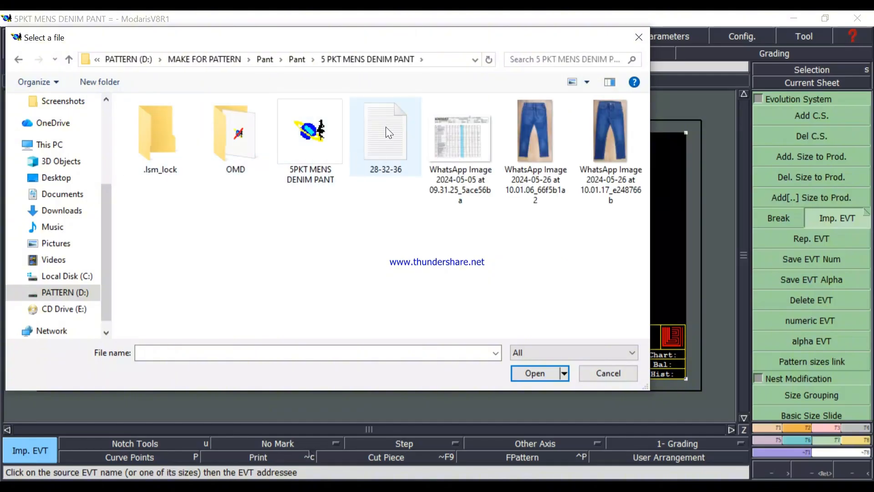
pyautogui.click(385, 154)
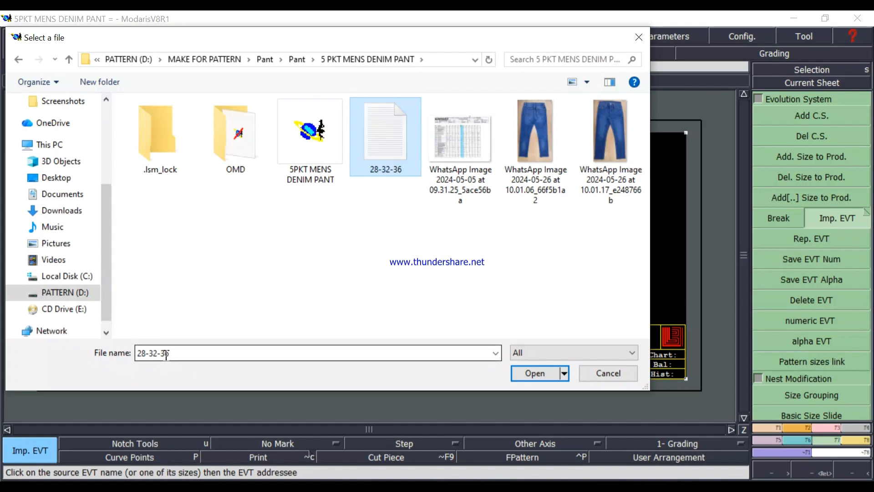
pyautogui.click(537, 373)
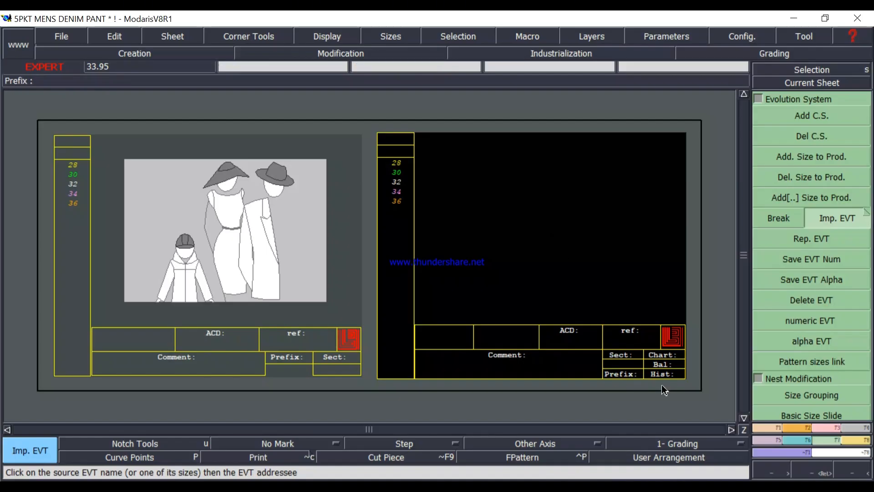
# Sketch a rectangle about 7.2 by 1.0 inches near the blank sheet's upper-left corner and open its dimensions for entry.
pyautogui.click(798, 428)
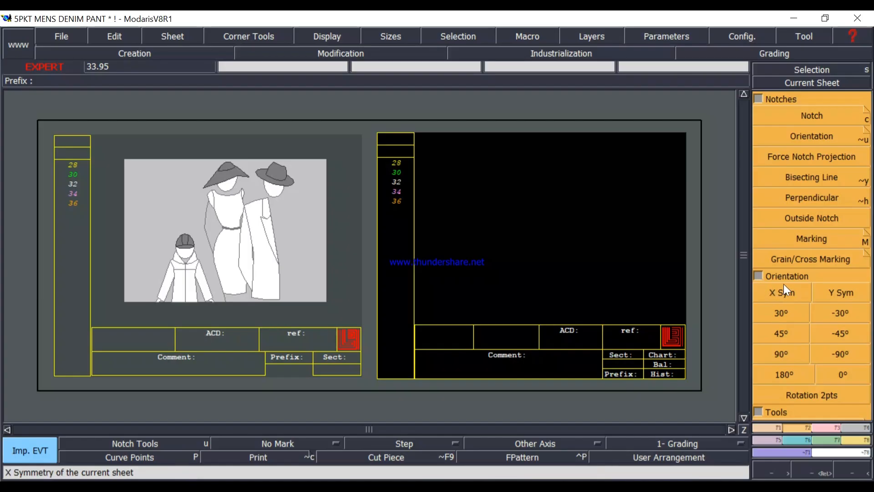
pyautogui.click(758, 275)
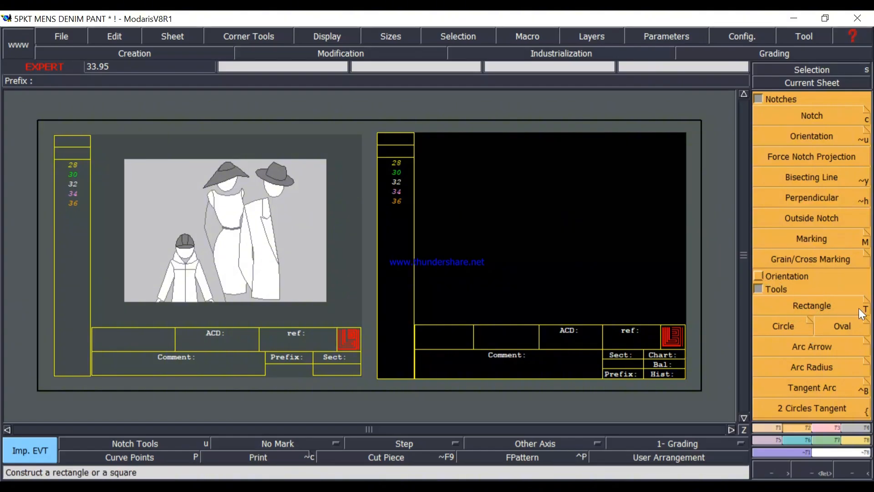
pyautogui.click(806, 304)
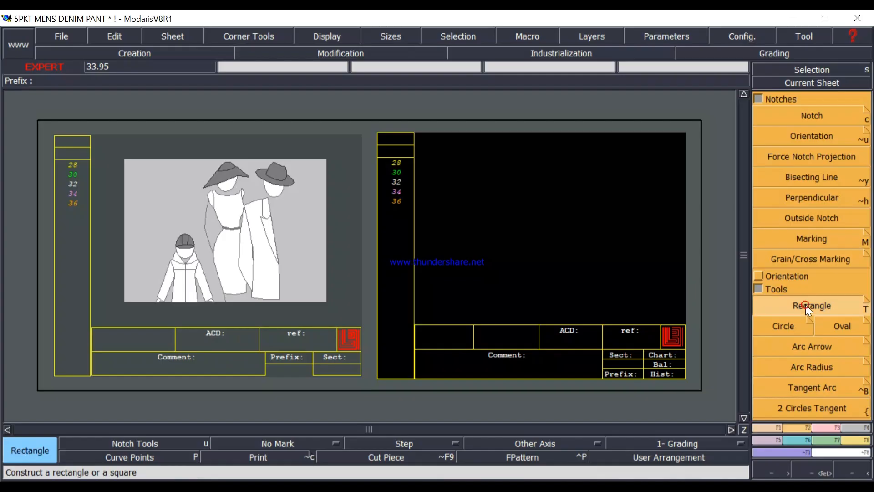
pyautogui.click(432, 165)
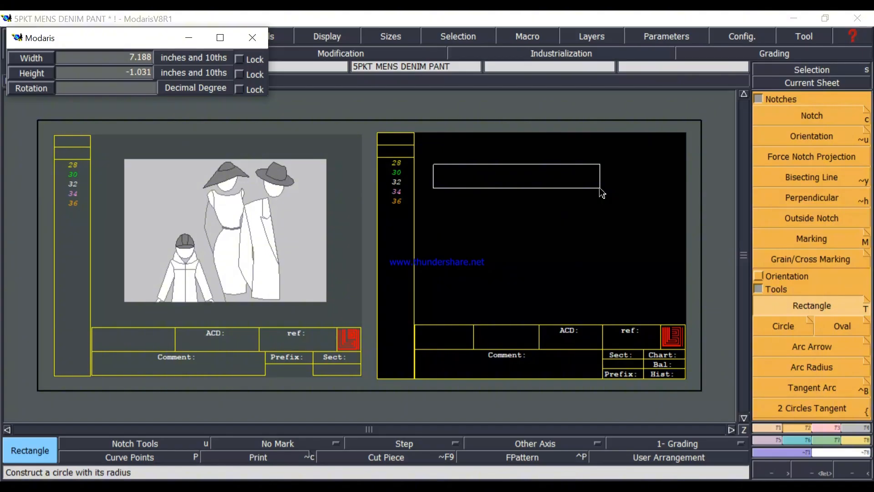
pyautogui.press('Down')
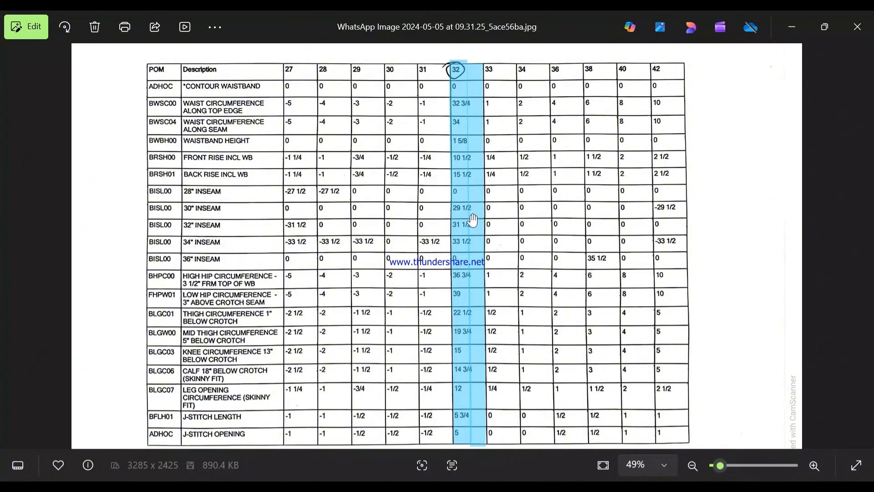
# Check the size 32 front rise and 30" inseam in the measurement chart image and add 29.5 + 10.5 in Calculator.
pyautogui.scroll(3, 464, 219)
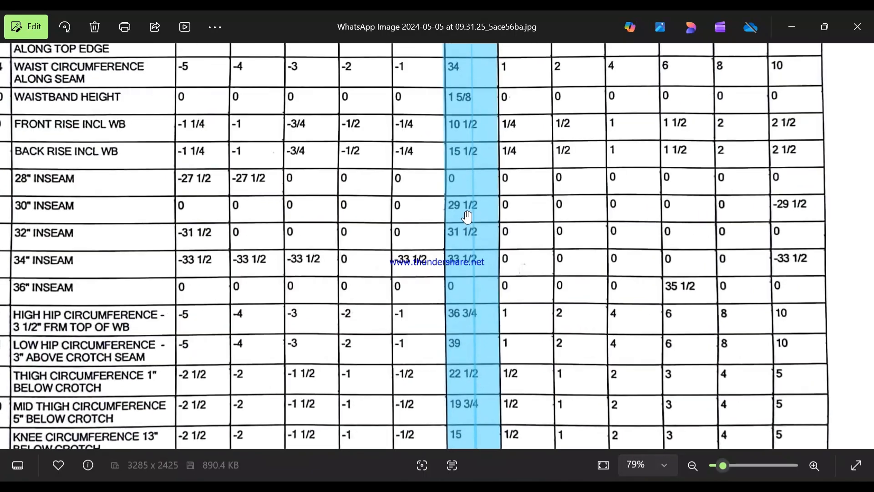
pyautogui.scroll(-2, 462, 217)
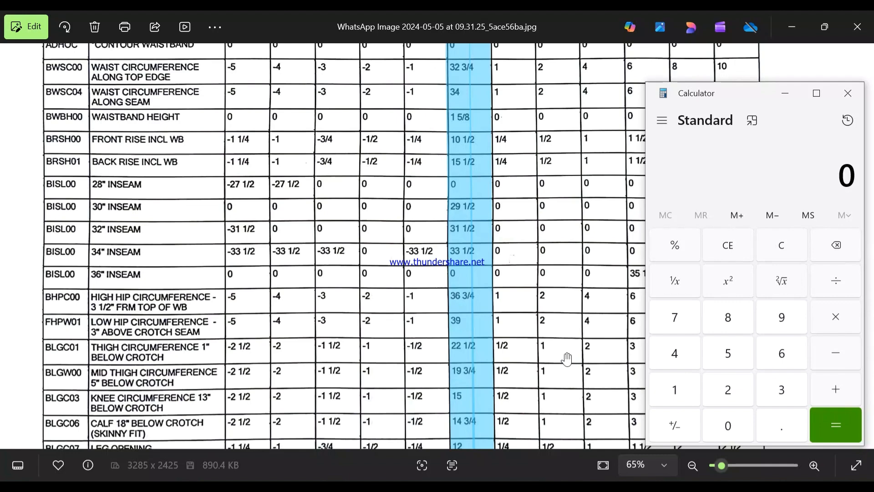
pyautogui.write('29.5 + 10.5')
pyautogui.press('Return')
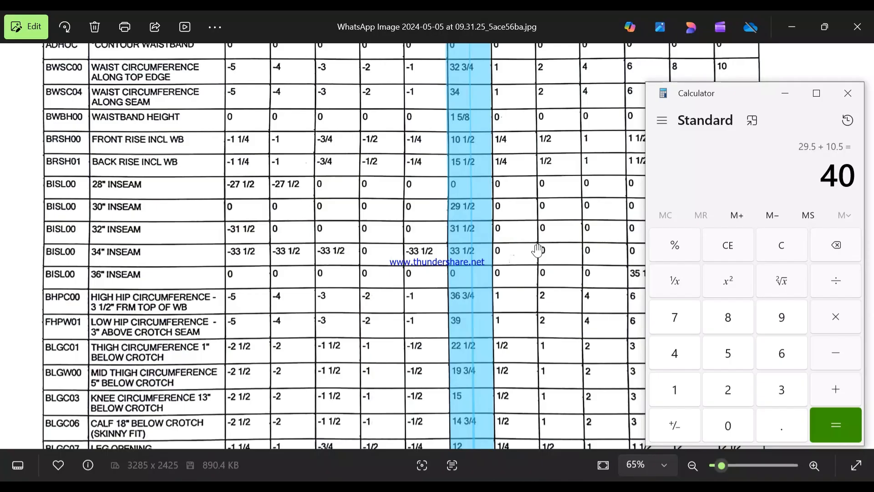
pyautogui.click(790, 96)
pyautogui.click(794, 19)
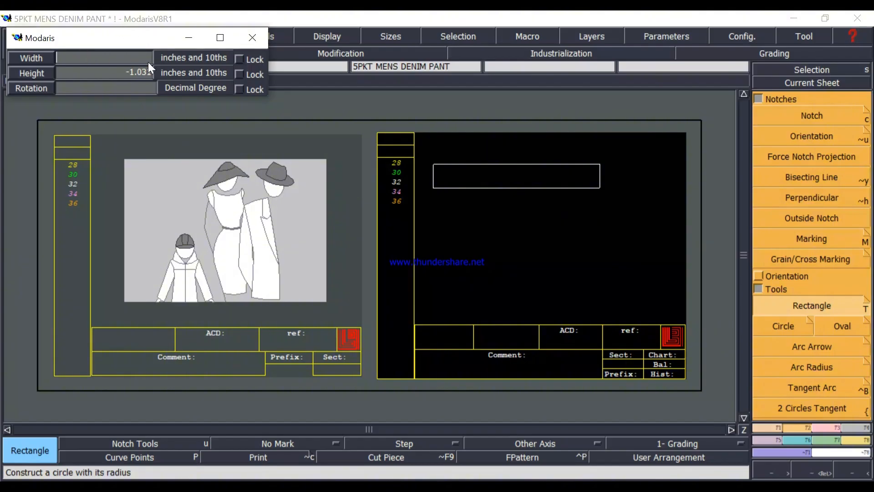
# In Modaris, set the rectangle's width to 40 inches and height to -15 inches, and place it on the sheet.
pyautogui.write('40')
pyautogui.press('Return')
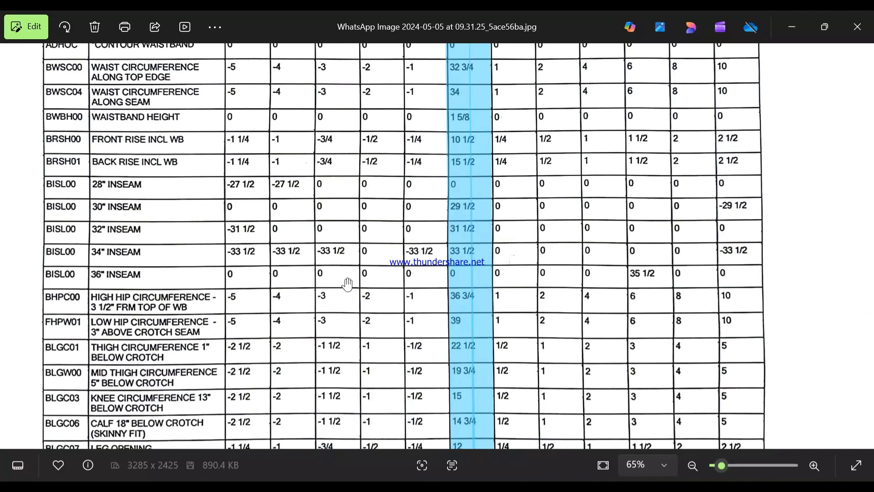
pyautogui.click(793, 28)
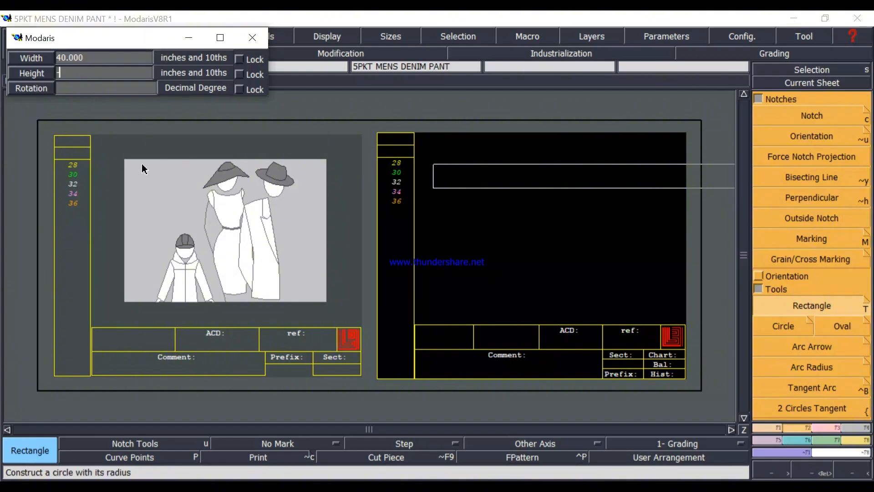
pyautogui.write('-15')
pyautogui.press('Return')
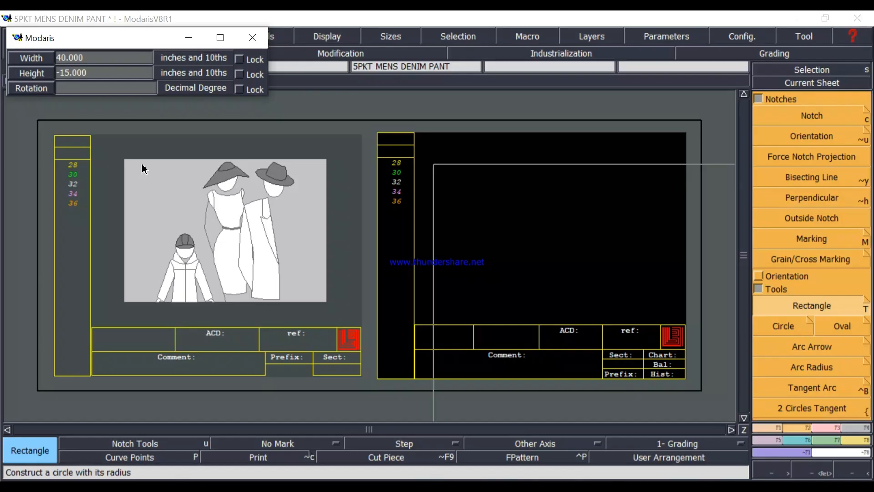
pyautogui.click(527, 247)
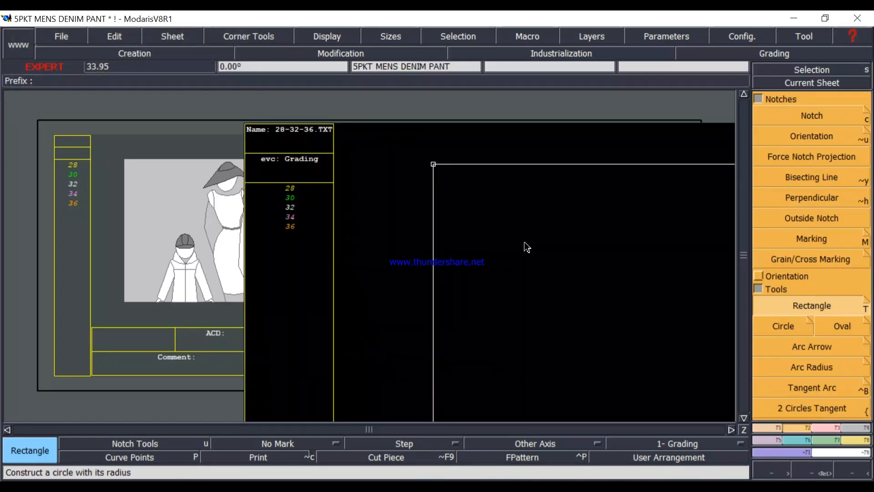
pyautogui.scroll(-1, 526, 247)
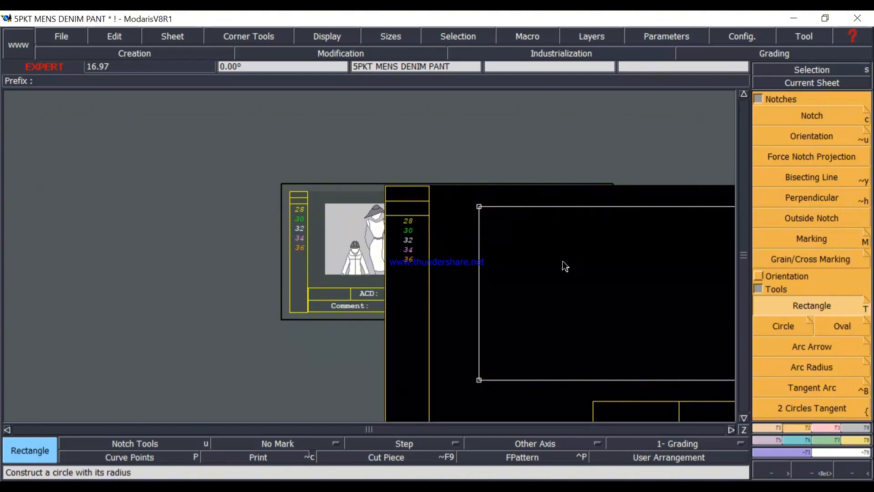
pyautogui.scroll(-1, 565, 267)
pyautogui.scroll(1, 568, 271)
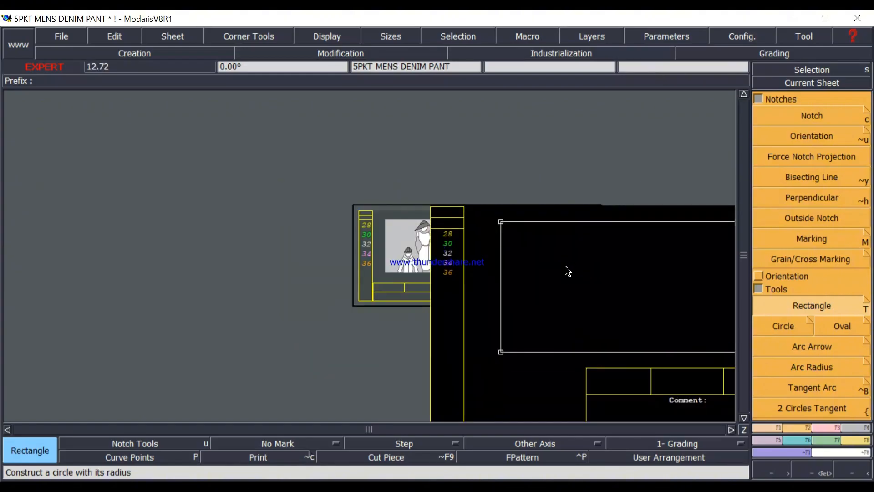
# Divide the rectangle's left edge into 2 equal parts with Sequence Division and insert the midpoint into the line.
pyautogui.press('j')
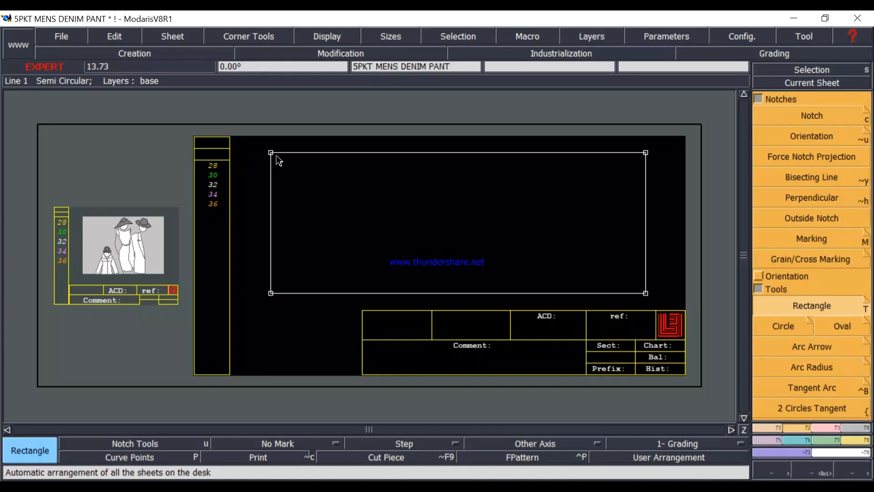
pyautogui.click(768, 427)
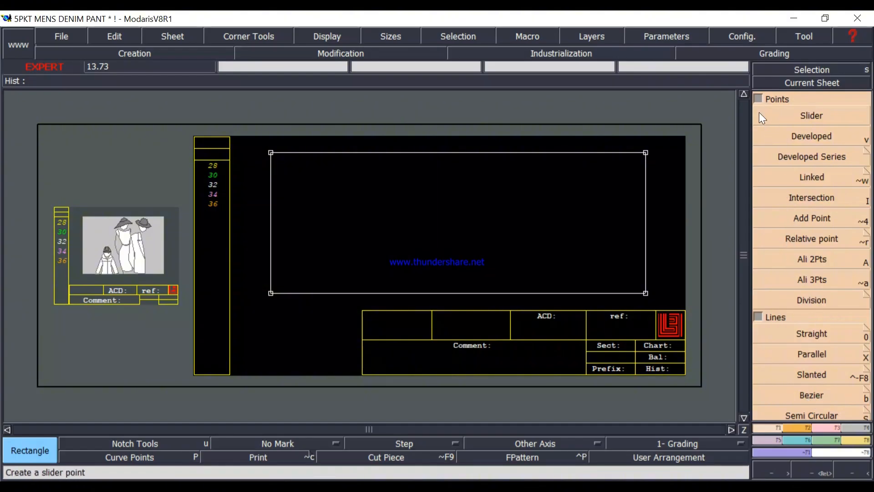
pyautogui.click(759, 97)
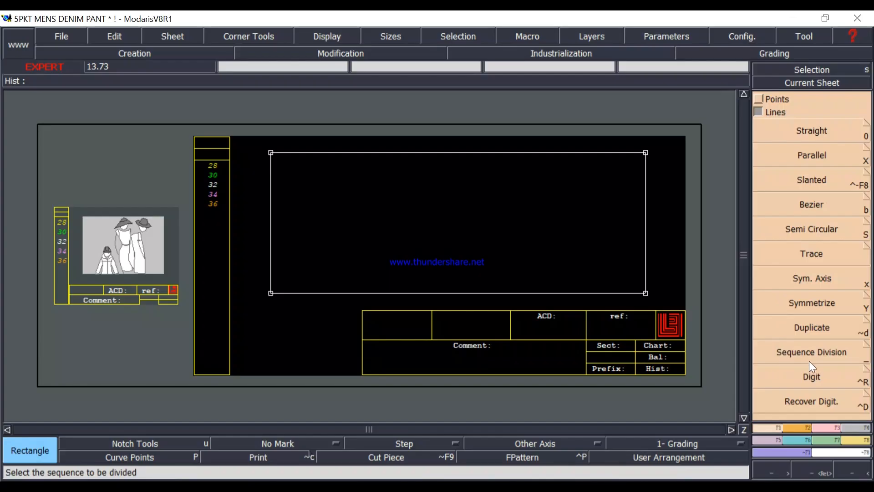
pyautogui.click(824, 351)
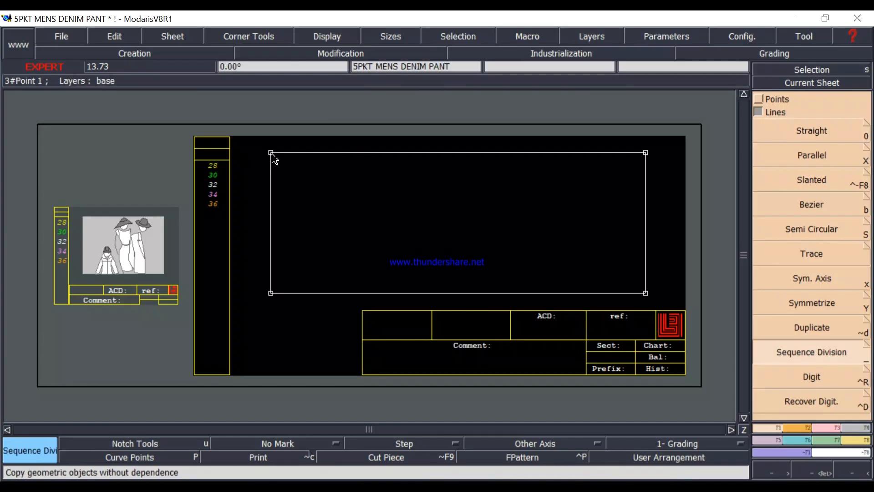
pyautogui.click(271, 293)
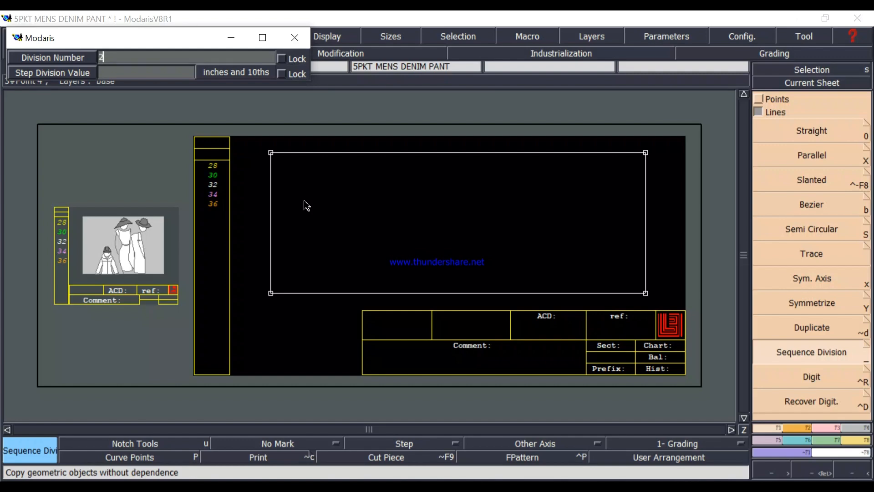
pyautogui.press('Return')
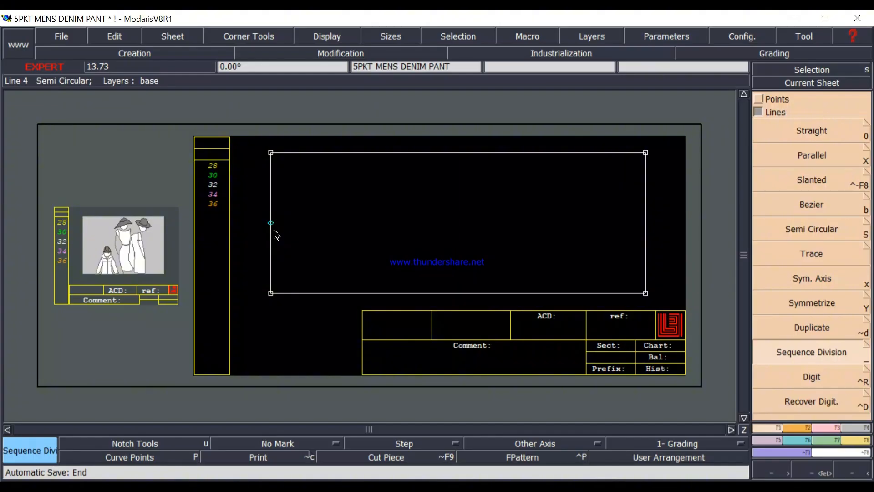
pyautogui.click(823, 427)
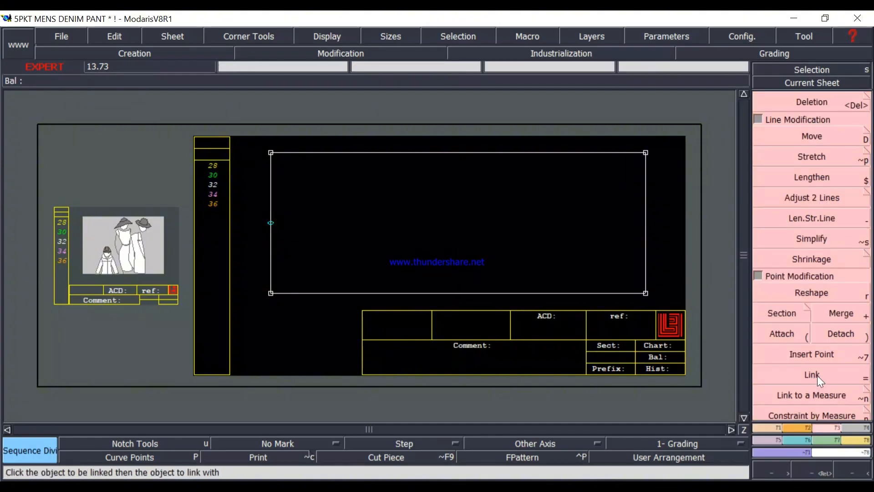
pyautogui.click(811, 354)
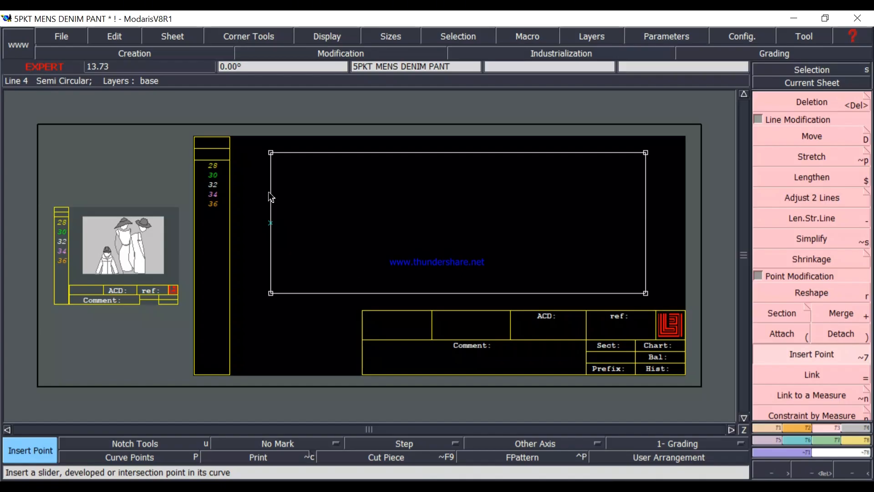
# Try to create a parallel of the rectangle's left edge at a distance of -29.5 inches, and undo it.
pyautogui.click(774, 427)
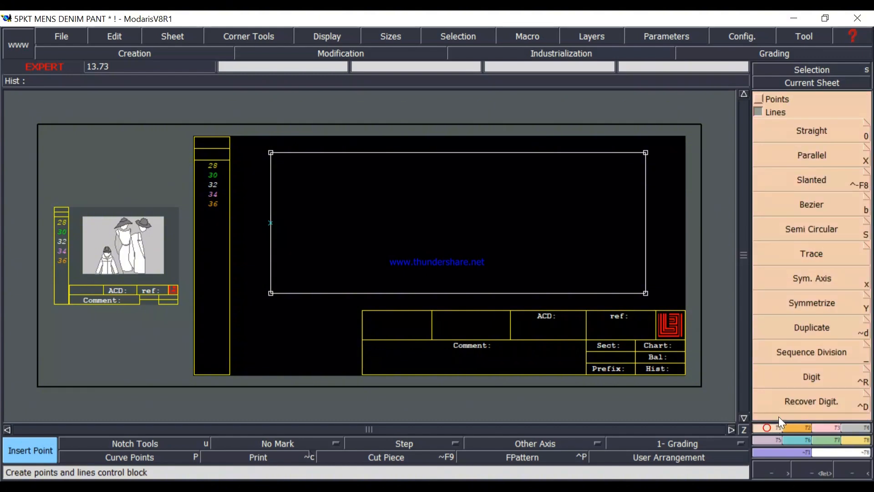
pyautogui.click(826, 157)
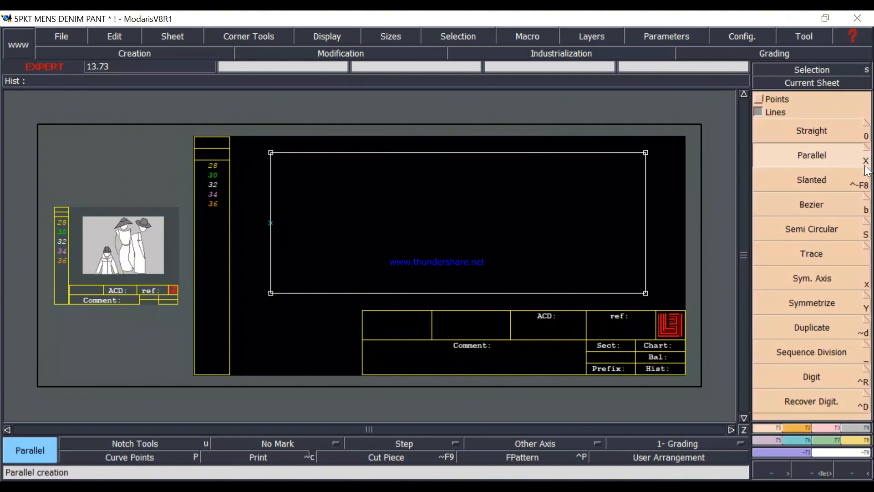
pyautogui.click(271, 248)
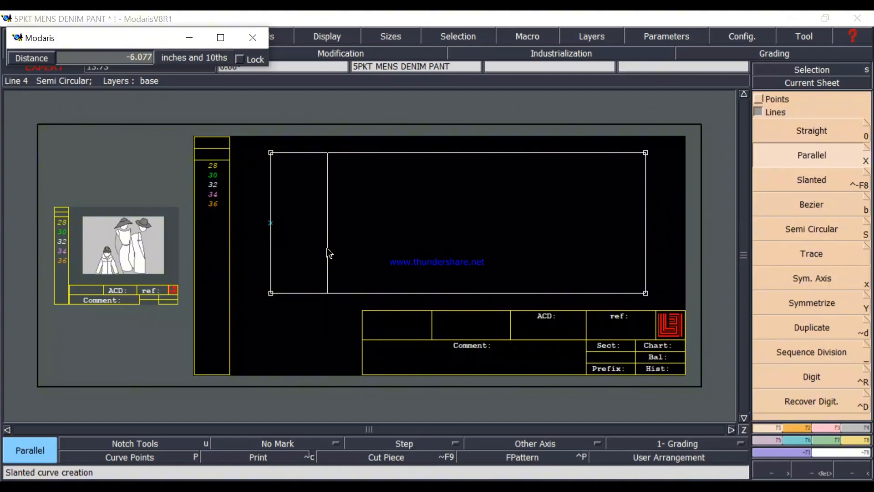
pyautogui.press('Down')
pyautogui.write('-29.5')
pyautogui.press('Return')
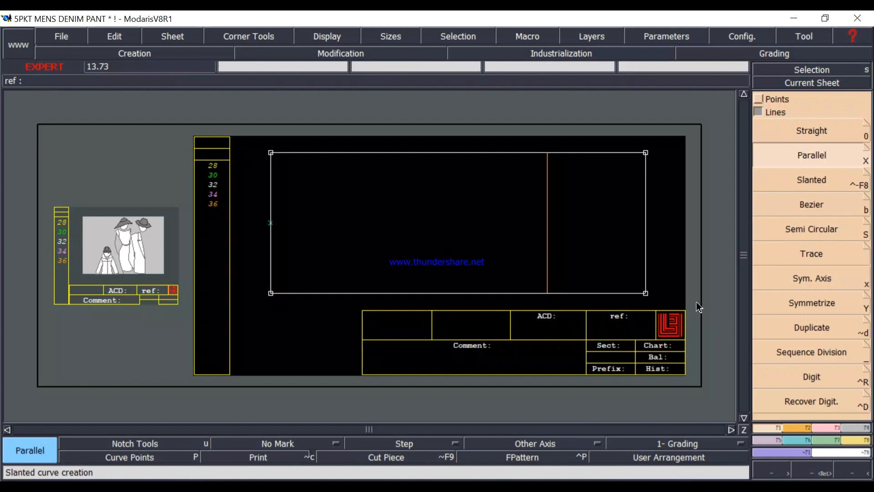
pyautogui.hotkey('ctrl', 'z')
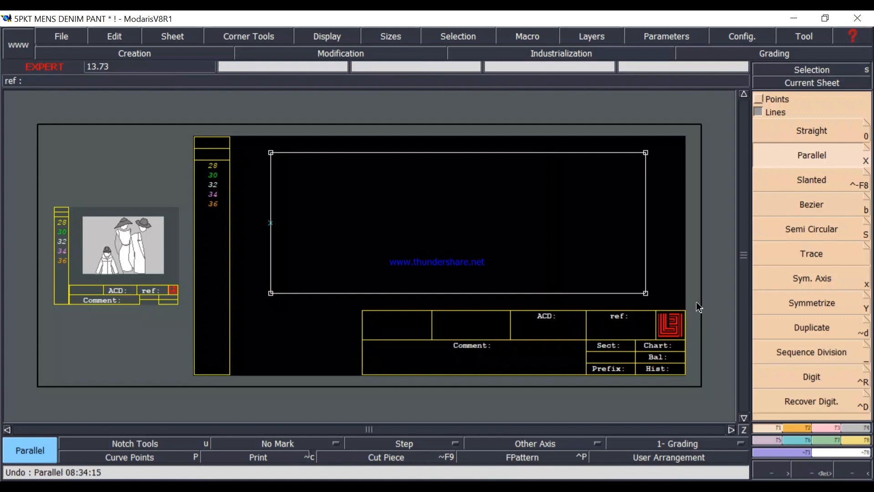
# Turn off Curve with Constraint for Parallel and create a crotch line parallel to the rectangle's left edge at -29.5 inches.
pyautogui.click(867, 155)
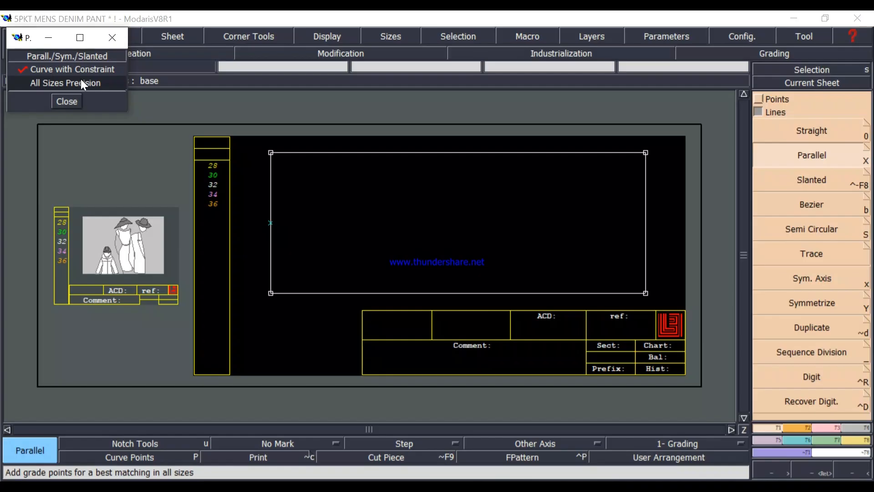
pyautogui.click(22, 69)
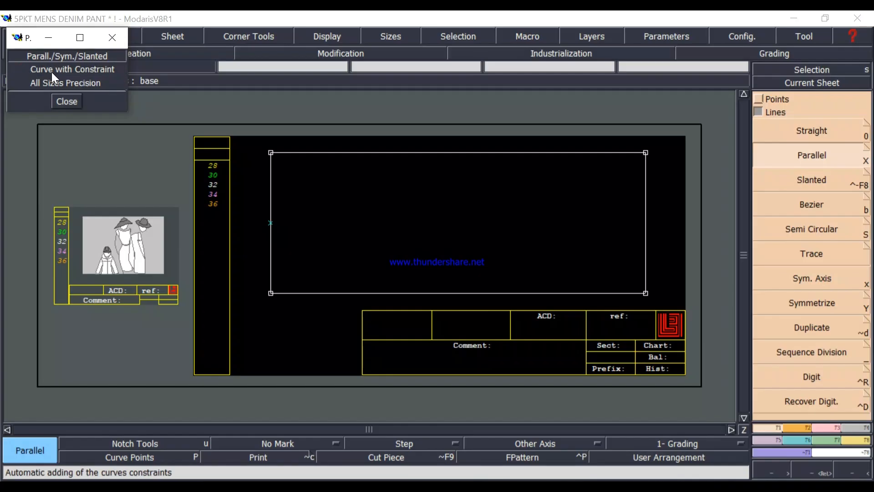
pyautogui.click(66, 102)
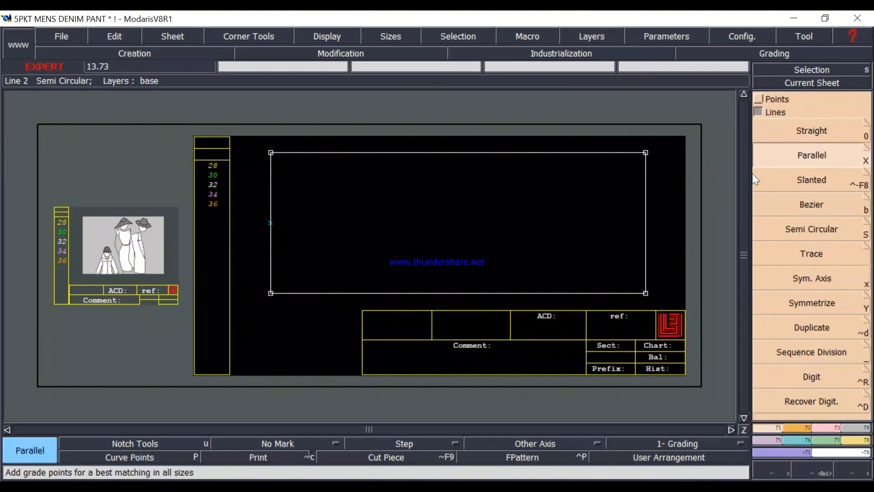
pyautogui.click(796, 157)
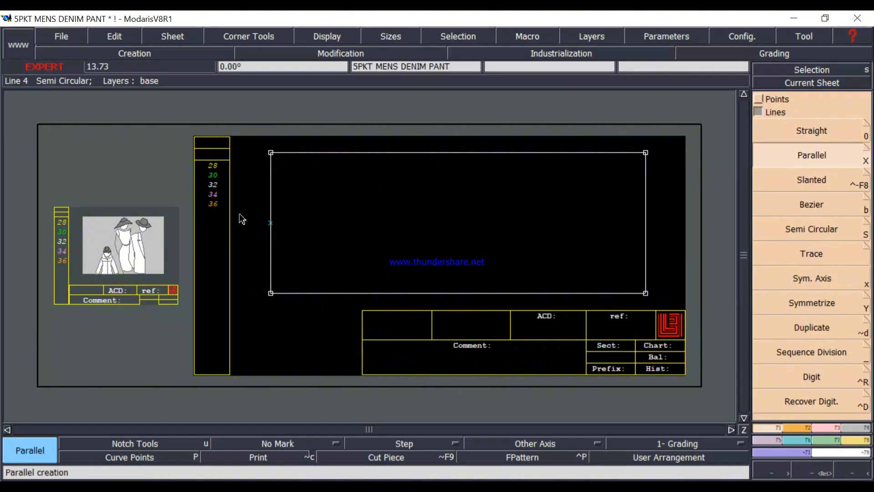
pyautogui.click(272, 200)
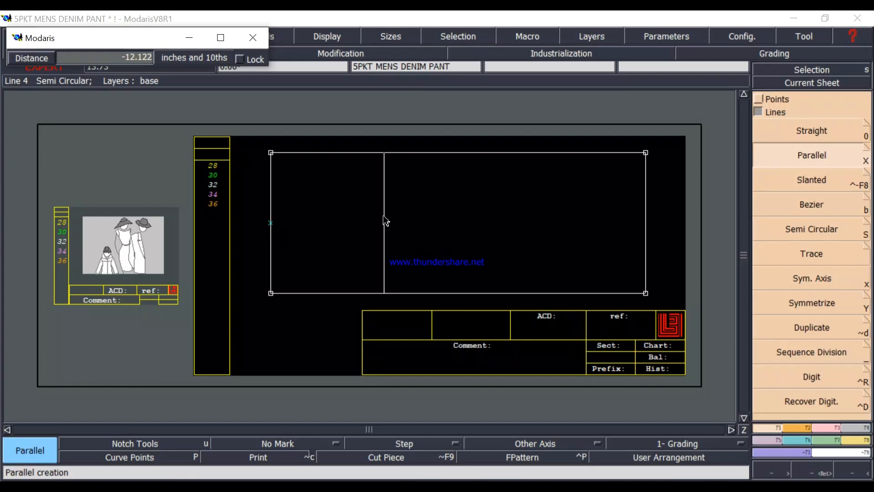
pyautogui.write('-29.500')
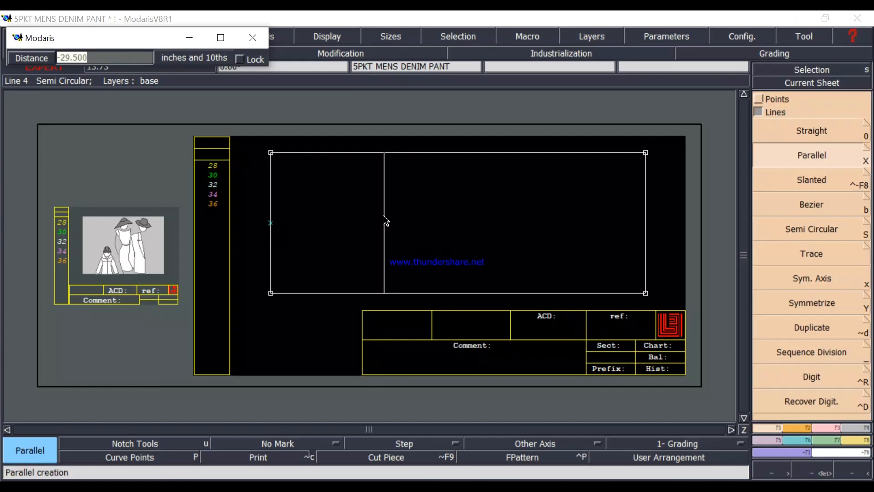
pyautogui.press('Return')
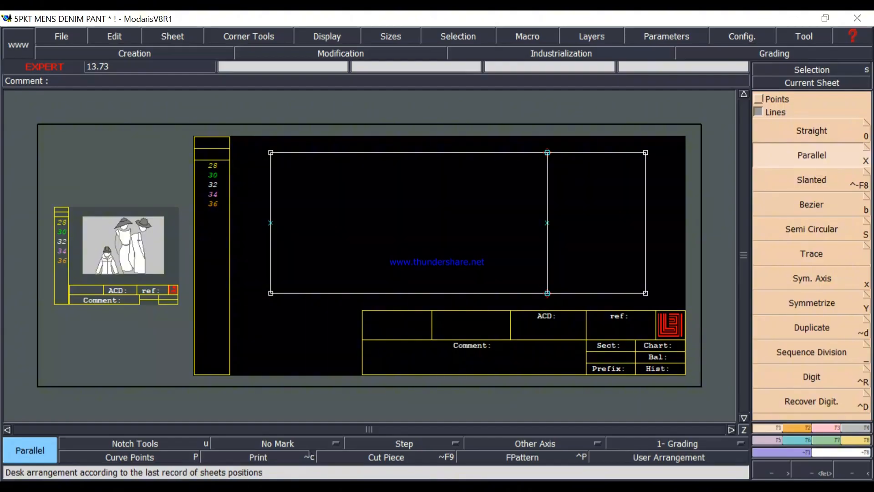
# Check in the measurement chart image how far below the crotch the mid thigh, knee and calf are measured.
pyautogui.click(565, 488)
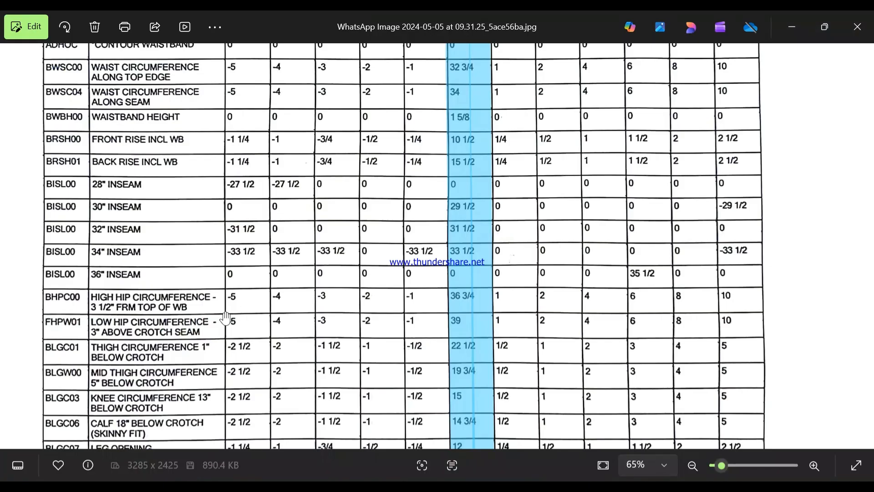
pyautogui.scroll(-1, 227, 346)
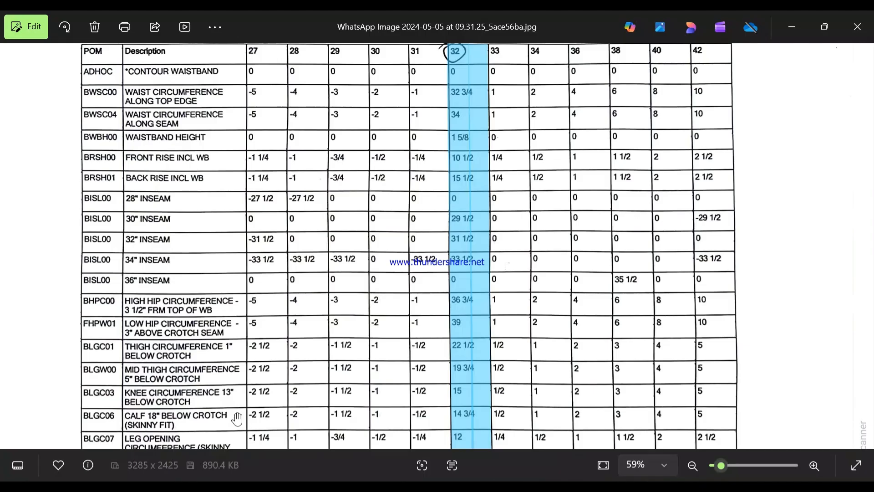
pyautogui.click(792, 28)
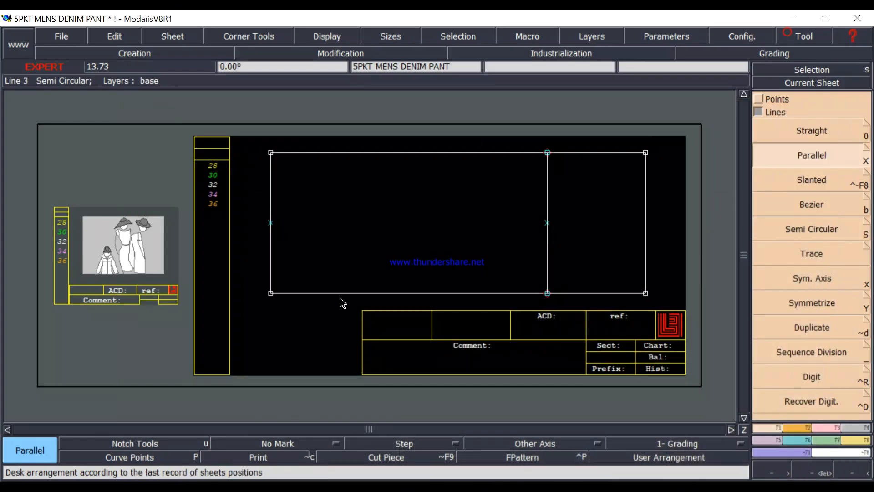
# In Modaris, create the mid-thigh line parallel to the crotch line, 5 inches toward the hem.
pyautogui.click(547, 248)
pyautogui.click(505, 252)
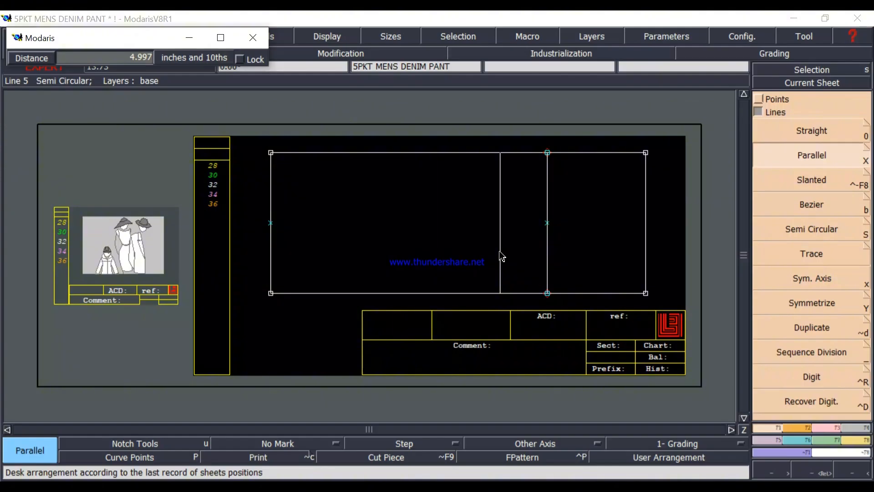
pyautogui.write('-29.500')
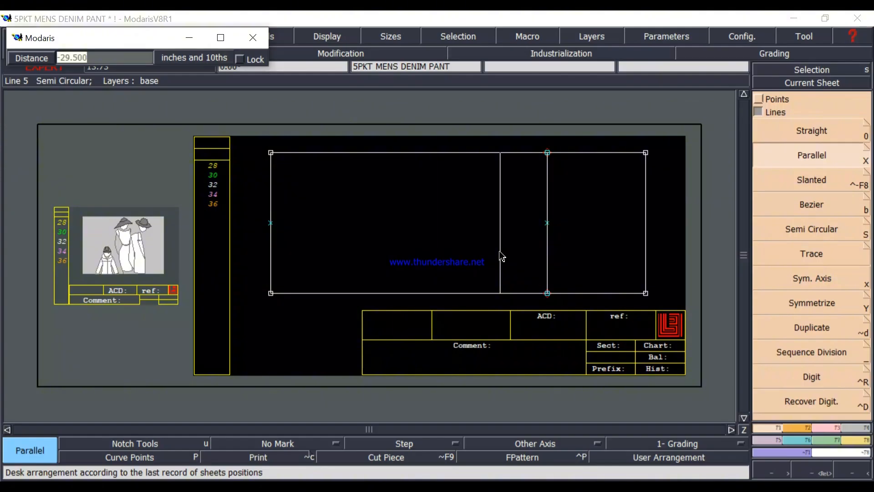
pyautogui.click(501, 255)
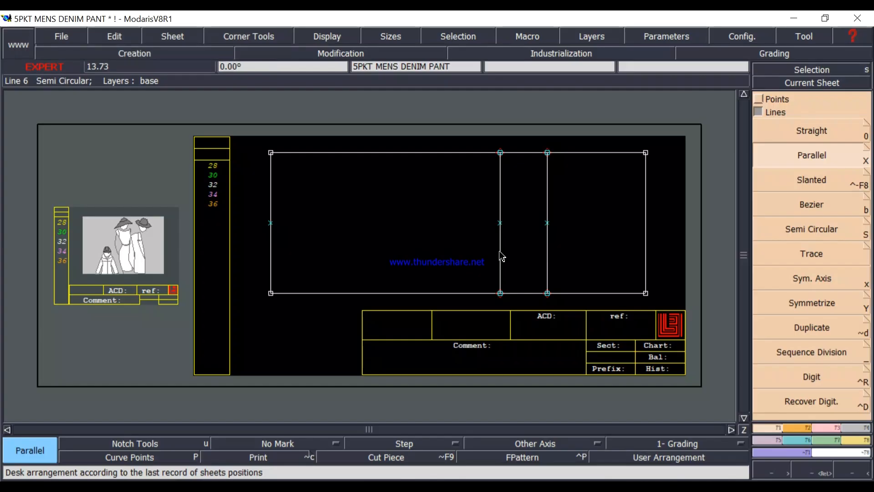
# Create the knee line parallel to the crotch line, 13 inches toward the hem.
pyautogui.click(547, 258)
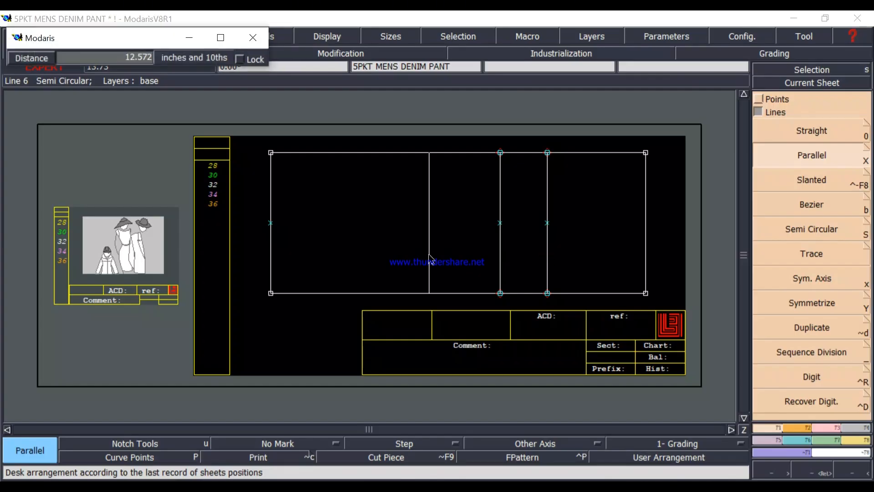
pyautogui.write('5.000')
pyautogui.write('1')
pyautogui.write('3')
pyautogui.press('Return')
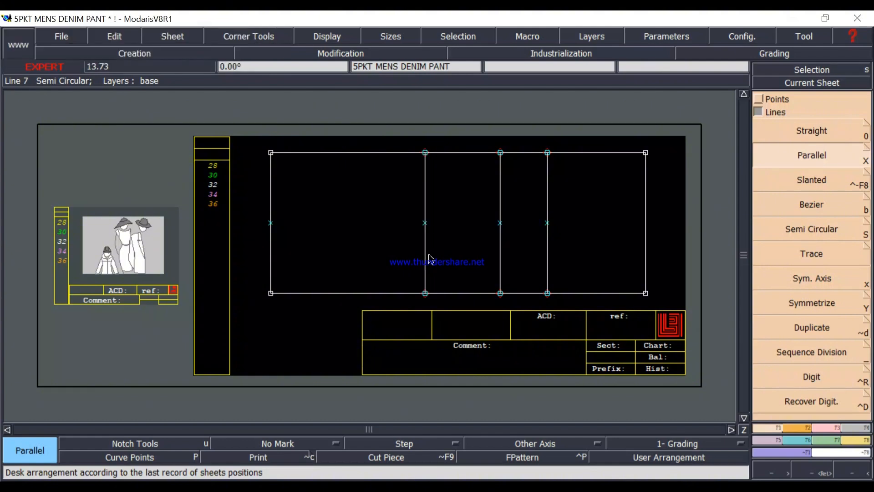
# Create the calf line parallel to the crotch line, 18 inches toward the hem.
pyautogui.click(548, 255)
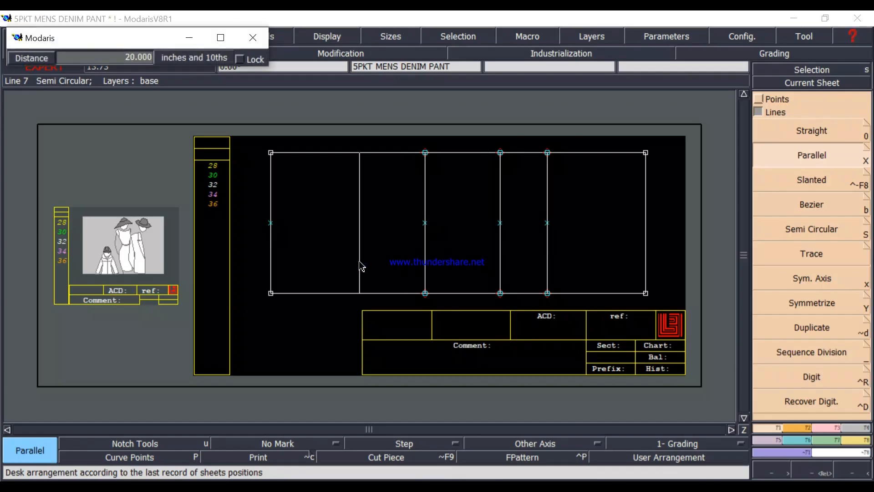
pyautogui.press('Down')
pyautogui.write('18')
pyautogui.press('Return')
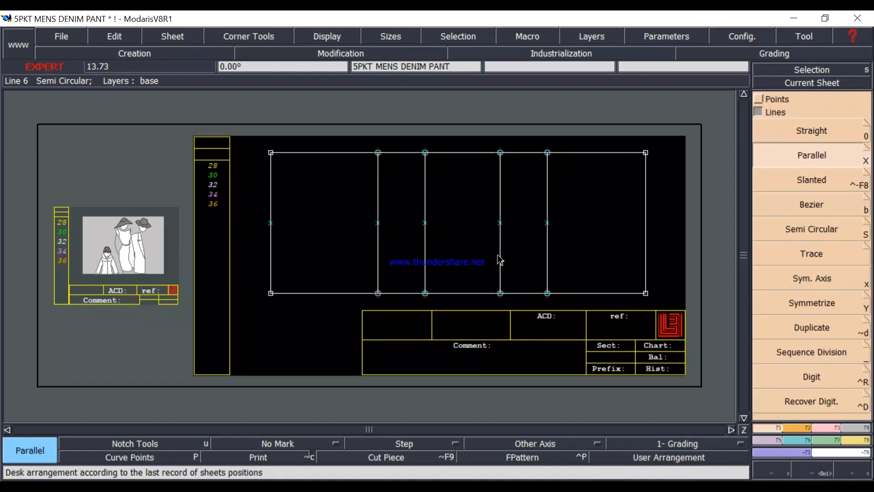
# Check the low hip height in the chart image, and create the low hip line in Modaris parallel to the crotch line, 3 inches toward the waist.
pyautogui.click(546, 220)
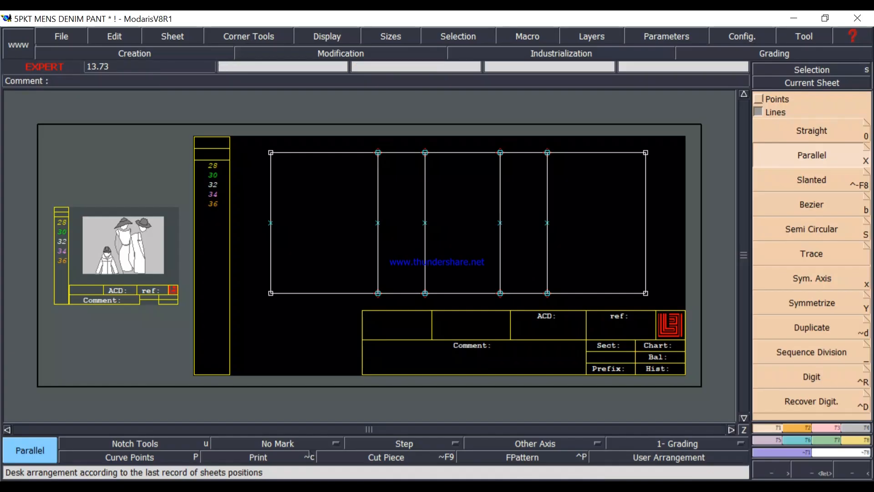
pyautogui.hotkey('alt', 'Tab')
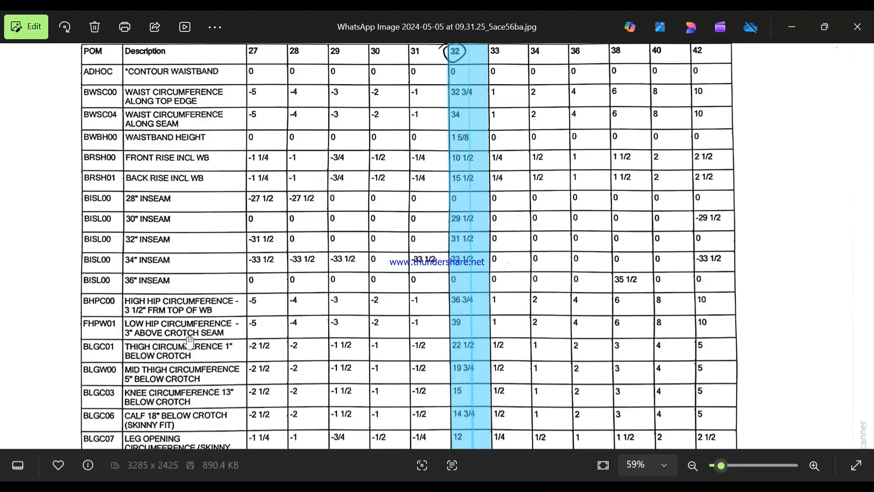
pyautogui.click(792, 27)
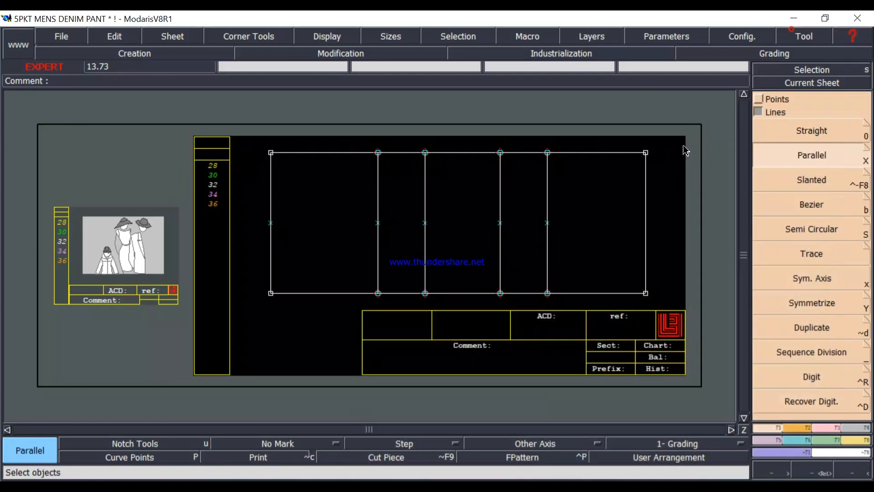
pyautogui.click(548, 251)
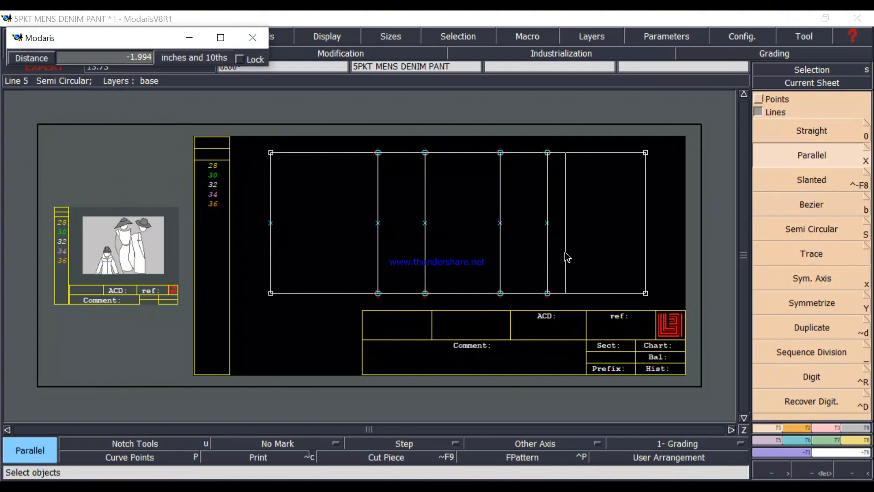
pyautogui.write('18.000')
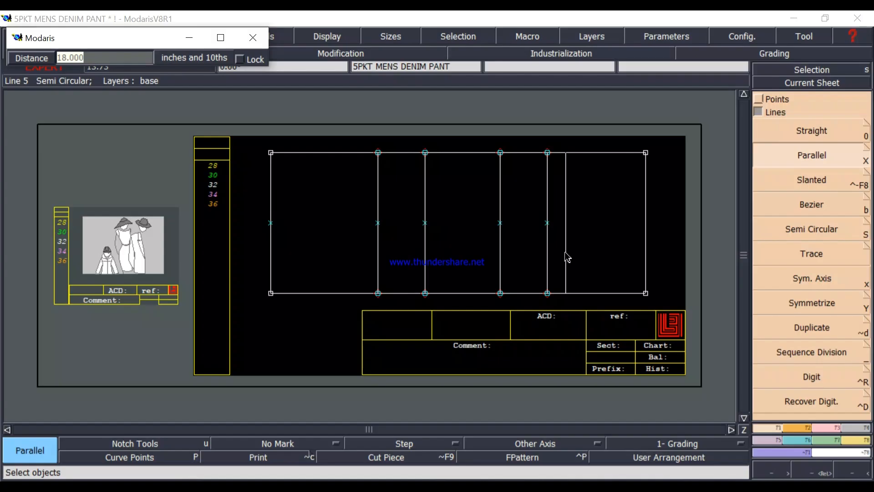
pyautogui.press('BackSpace')
pyautogui.write('-3')
pyautogui.press('Return')
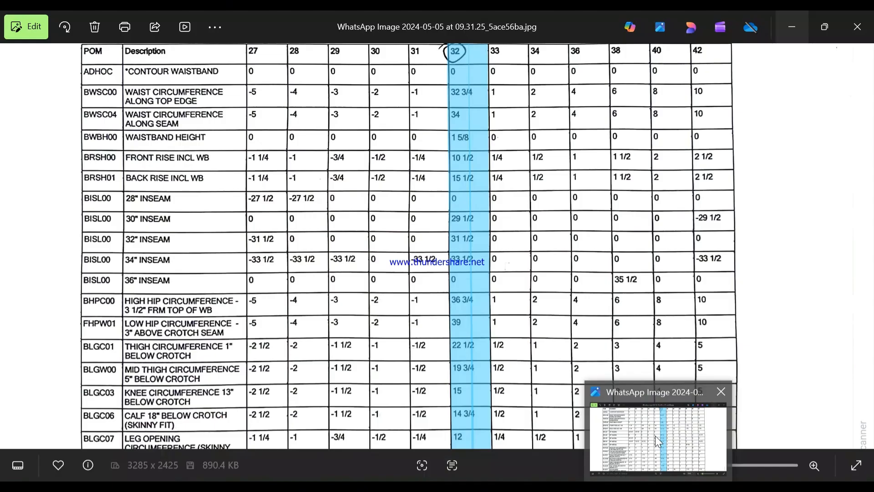
# Create the high hip line parallel to the rectangle's waist edge, 3.5 inches toward the hem.
pyautogui.moveTo(654, 435)
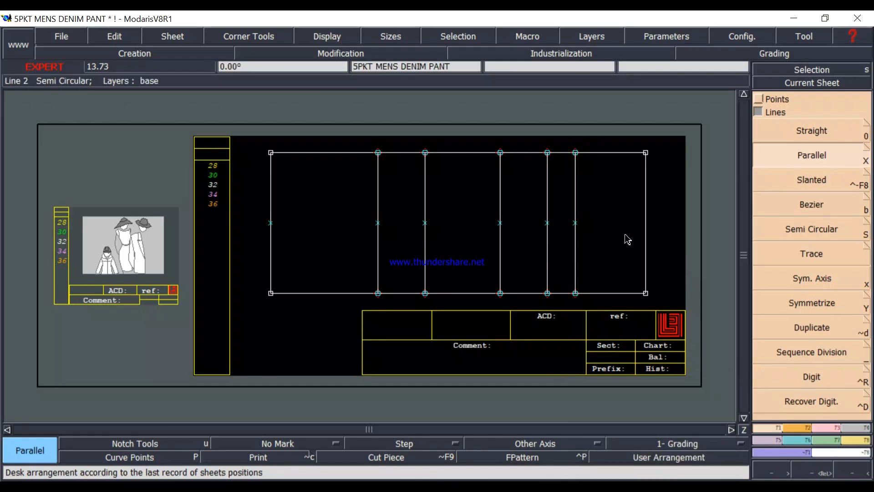
pyautogui.moveTo(646, 249); pyautogui.dragTo(628, 253)
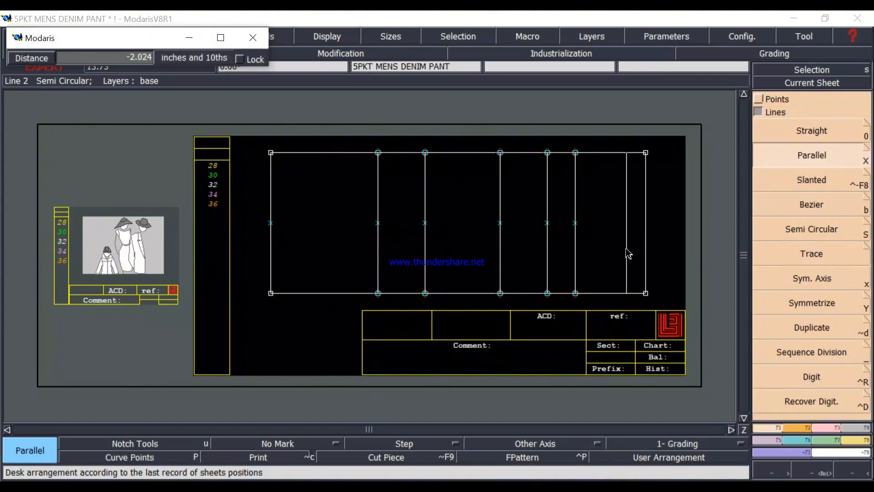
pyautogui.press('Down')
pyautogui.press('BackSpace')
pyautogui.write('-3.5')
pyautogui.press('Return')
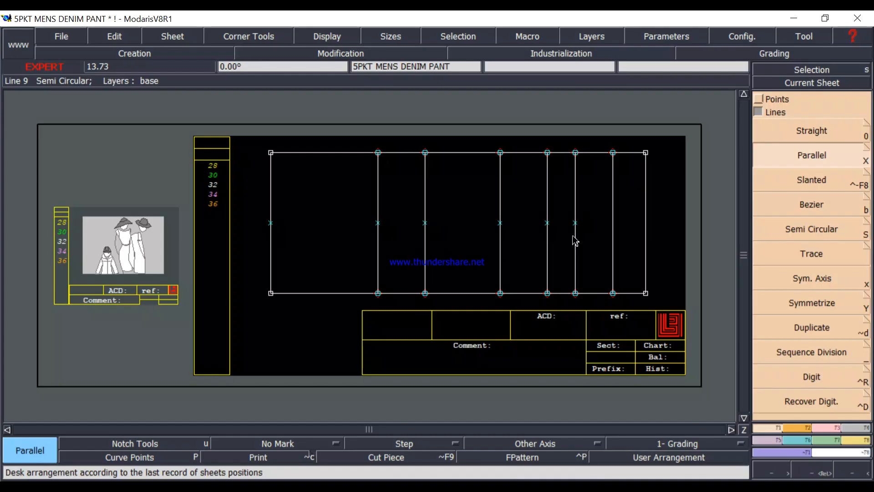
pyautogui.click(703, 486)
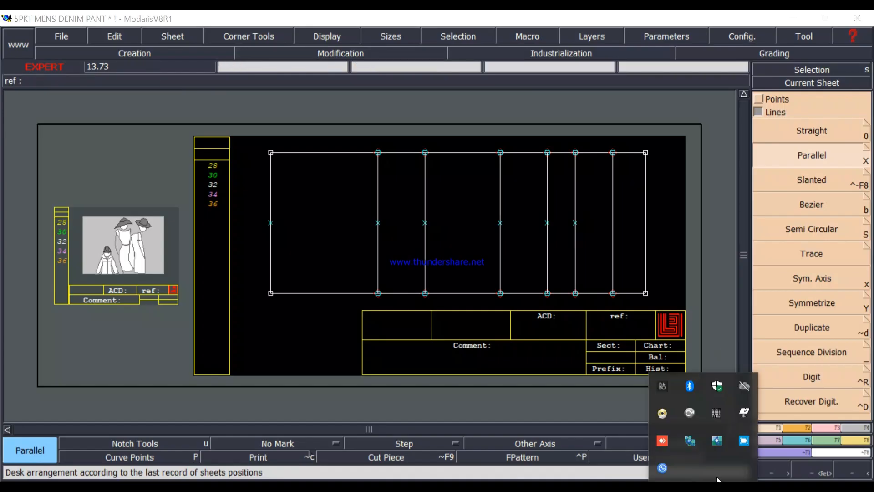
pyautogui.click(742, 444)
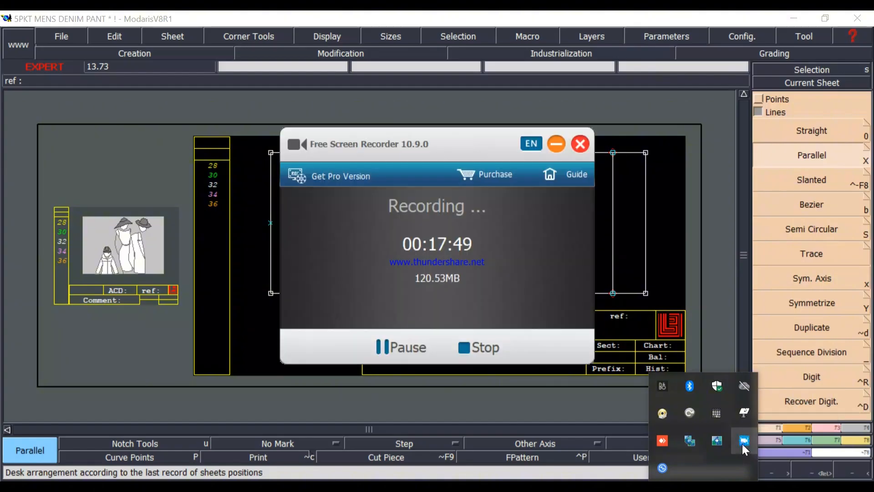
pyautogui.click(555, 144)
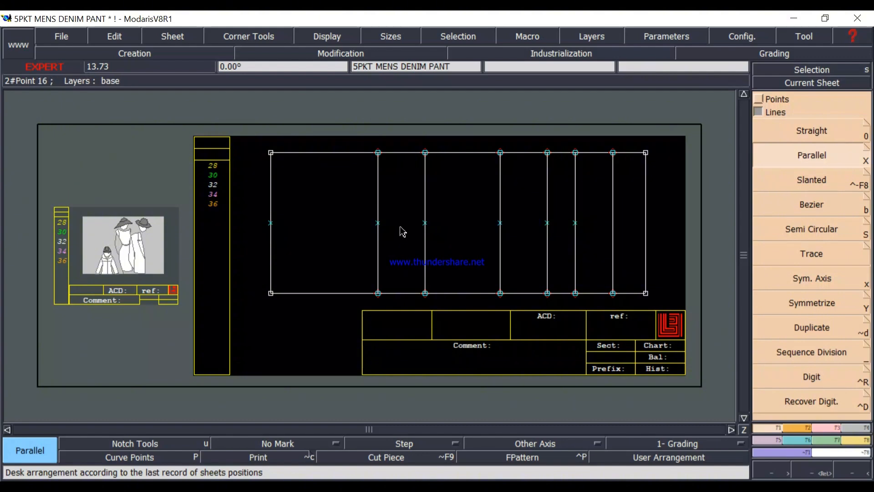
# Switch to the image viewer and examine the front leg and side seam shape in the jeans reference photo.
pyautogui.click(647, 486)
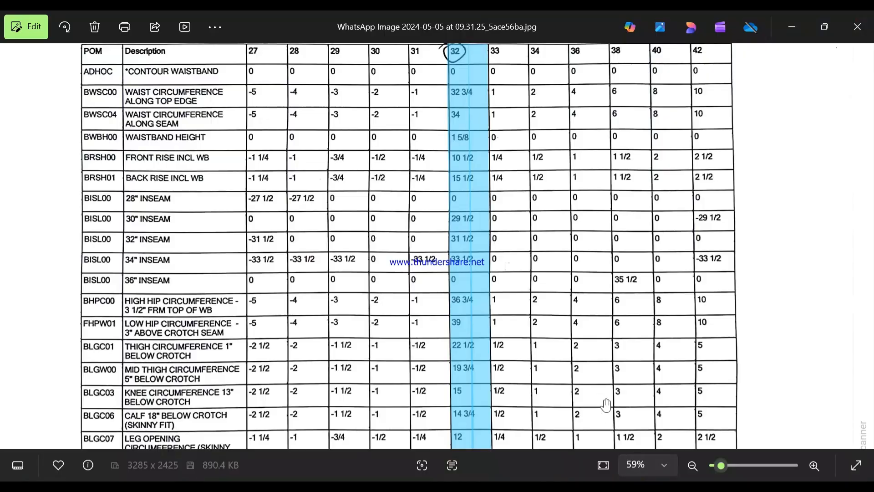
pyautogui.click(866, 246)
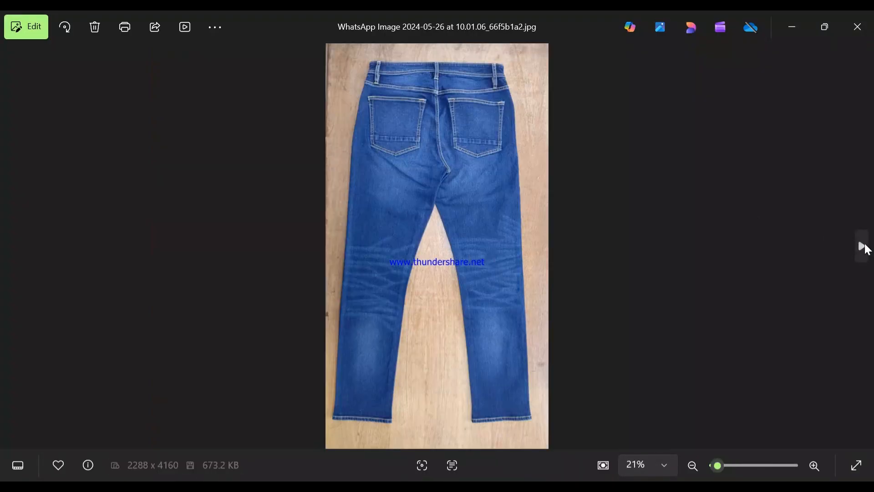
pyautogui.click(864, 246)
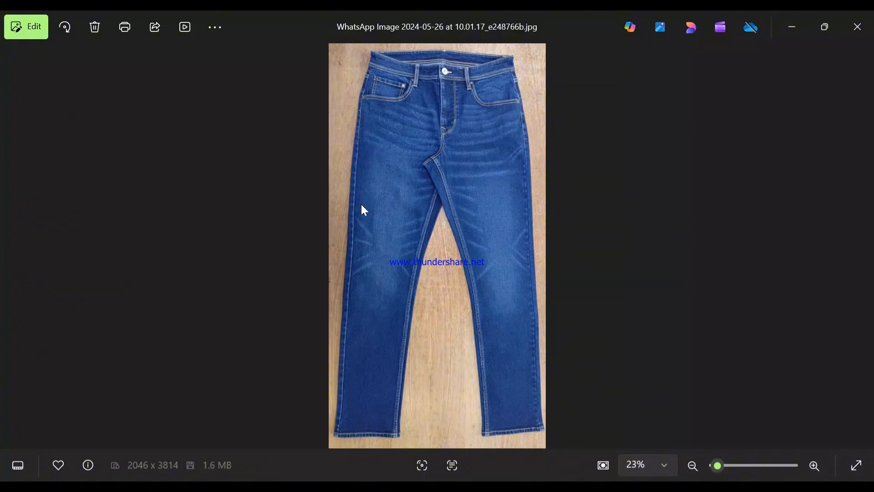
pyautogui.scroll(2, 362, 206)
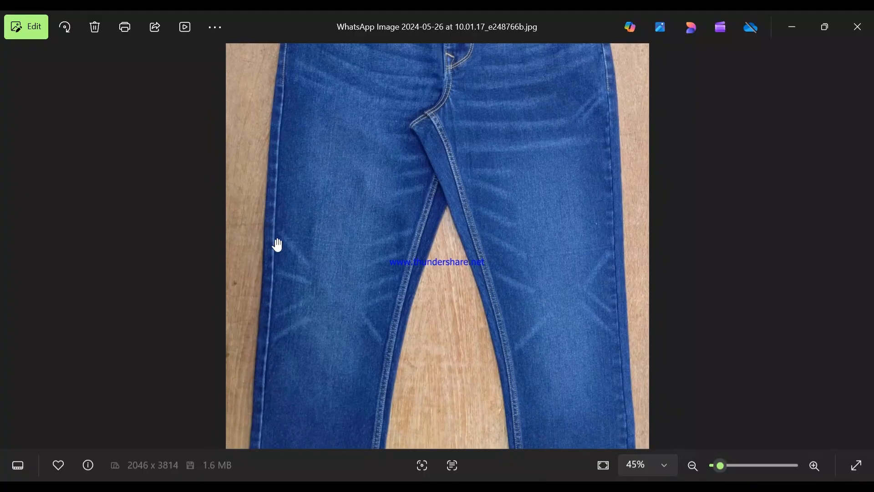
pyautogui.scroll(-1, 294, 226)
pyautogui.scroll(-3, 293, 227)
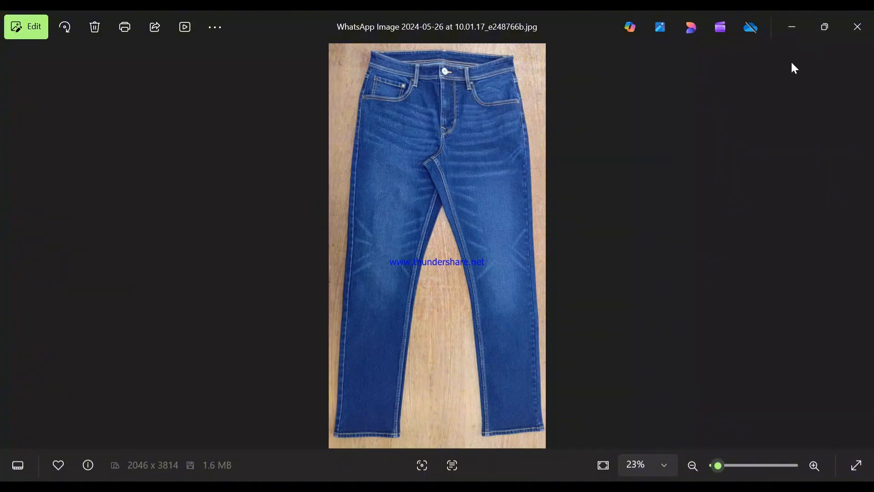
pyautogui.click(792, 28)
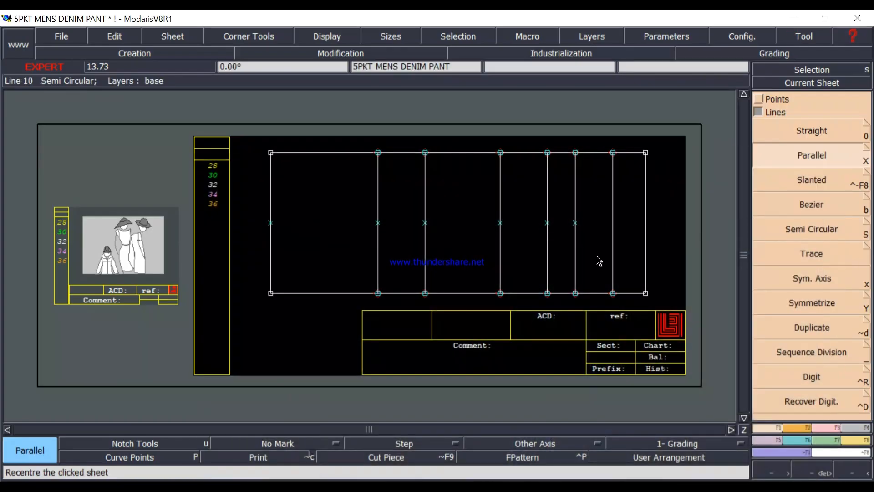
# Review the size 32 circumferences in the measurement chart image, from the hips down to the leg opening.
pyautogui.click(662, 486)
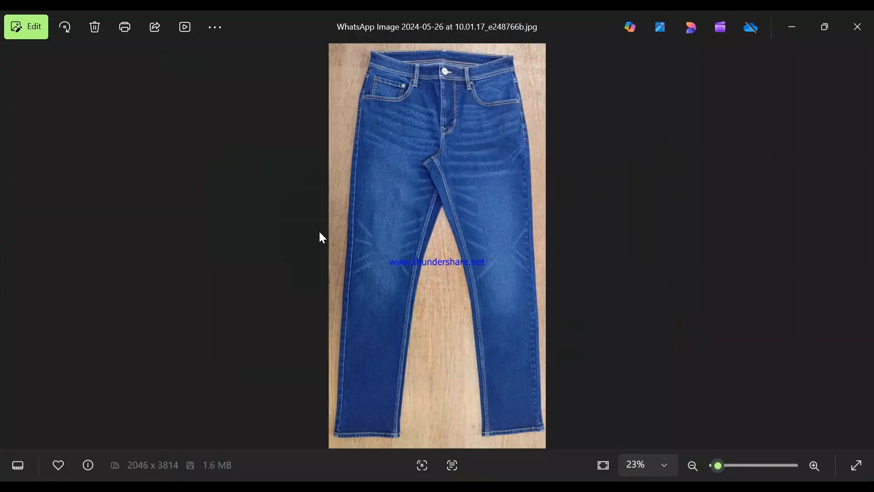
pyautogui.click(12, 248)
pyautogui.click(12, 248)
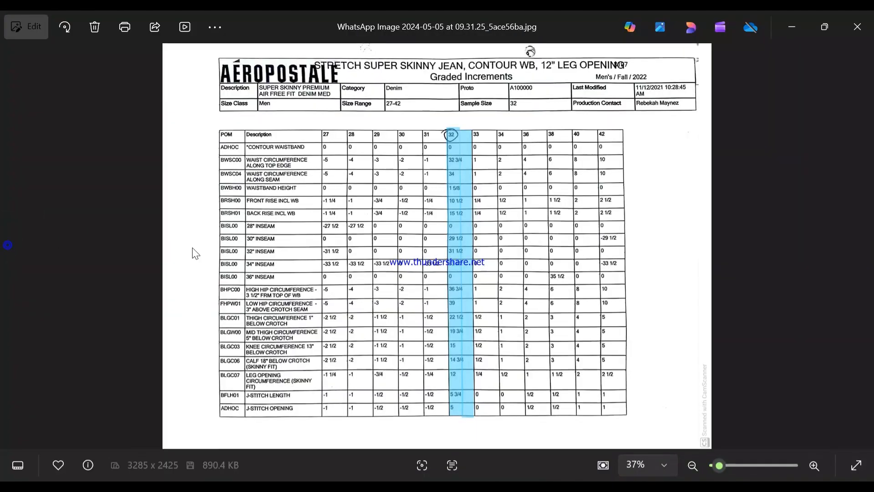
pyautogui.scroll(4, 398, 193)
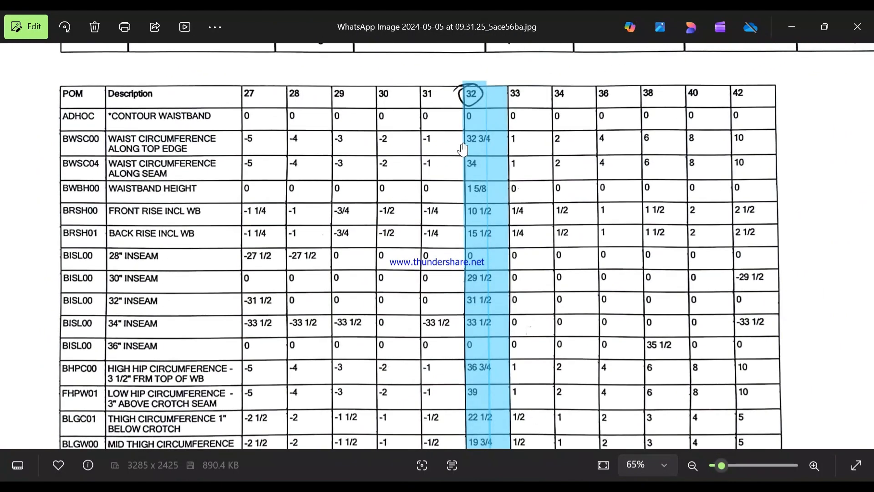
pyautogui.moveTo(462, 198); pyautogui.dragTo(466, 161)
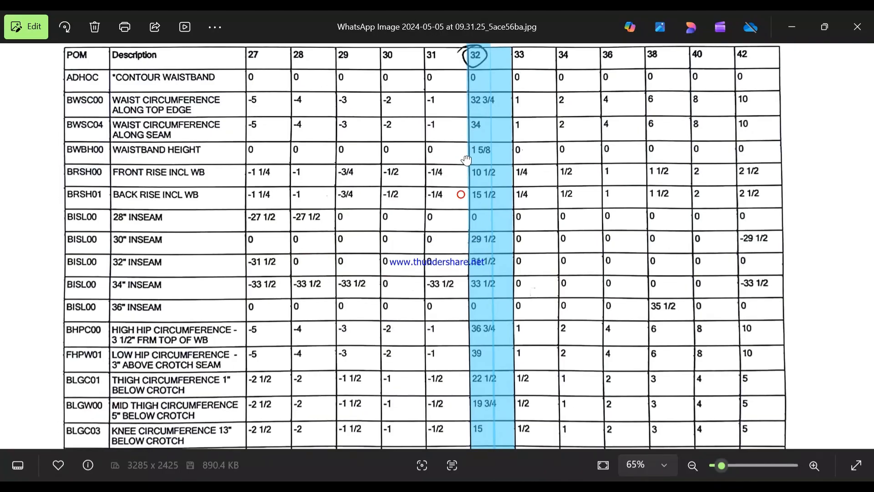
pyautogui.scroll(-2, 424, 193)
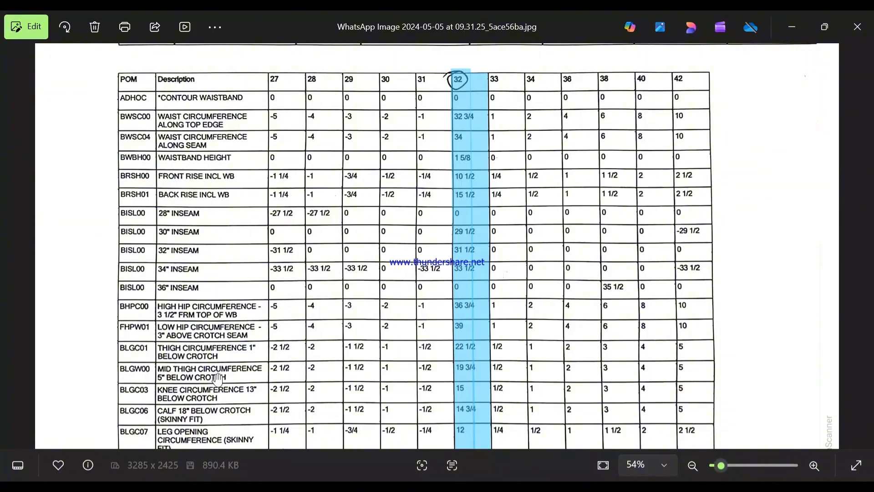
pyautogui.scroll(-2, 243, 374)
pyautogui.scroll(3, 234, 441)
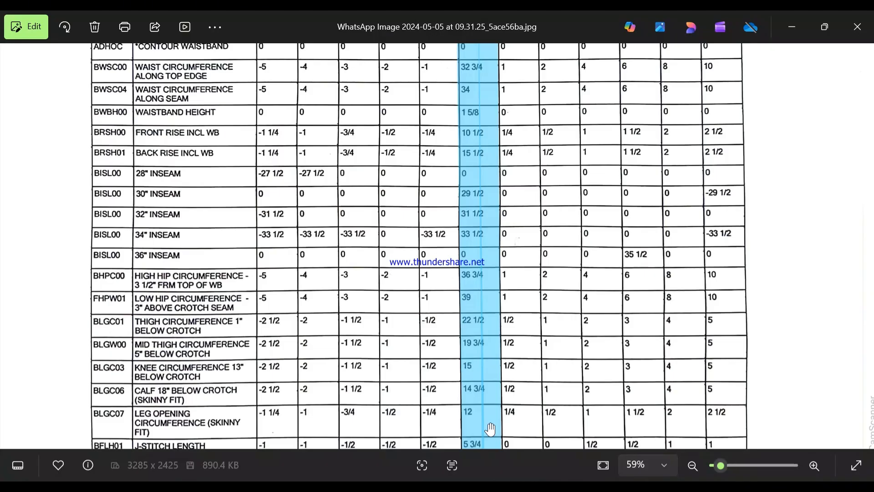
pyautogui.click(789, 27)
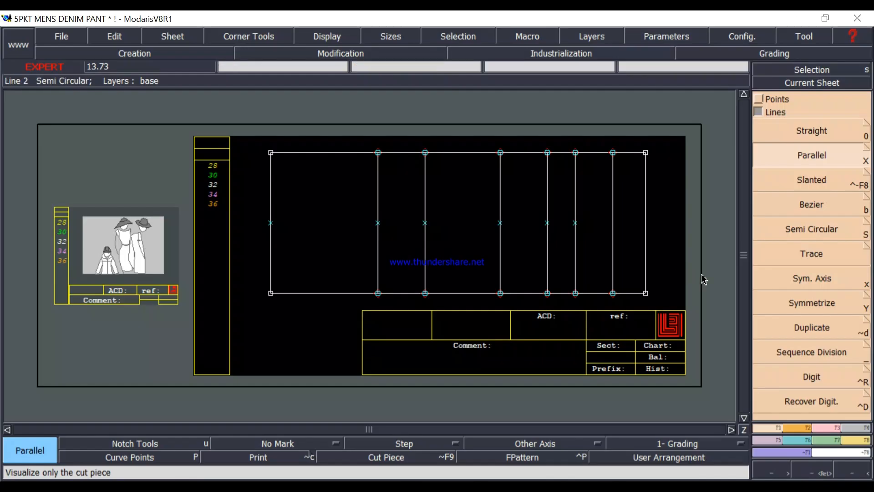
# In Modaris, place a developed point on the hem line, 2.5 inches above its midpoint.
pyautogui.click(758, 98)
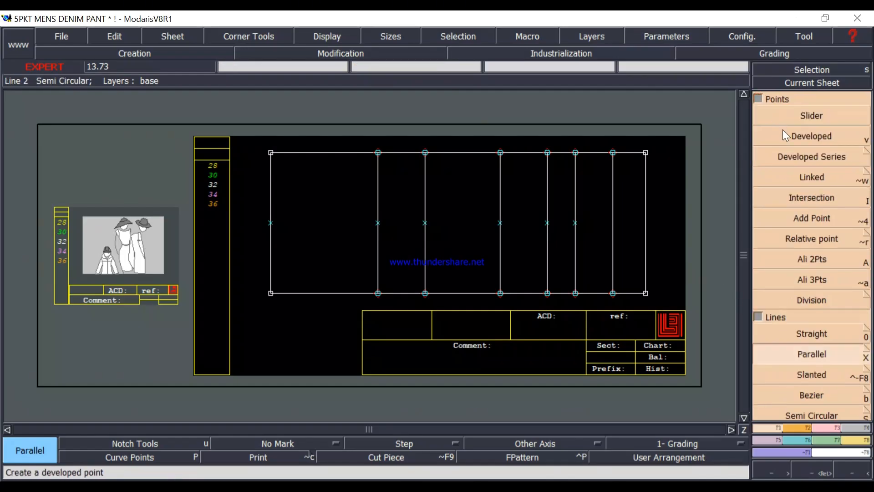
pyautogui.click(811, 133)
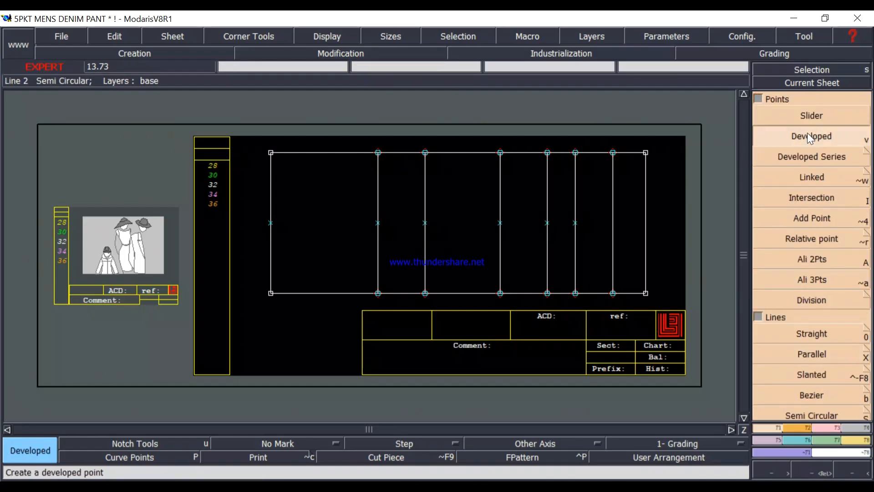
pyautogui.click(273, 228)
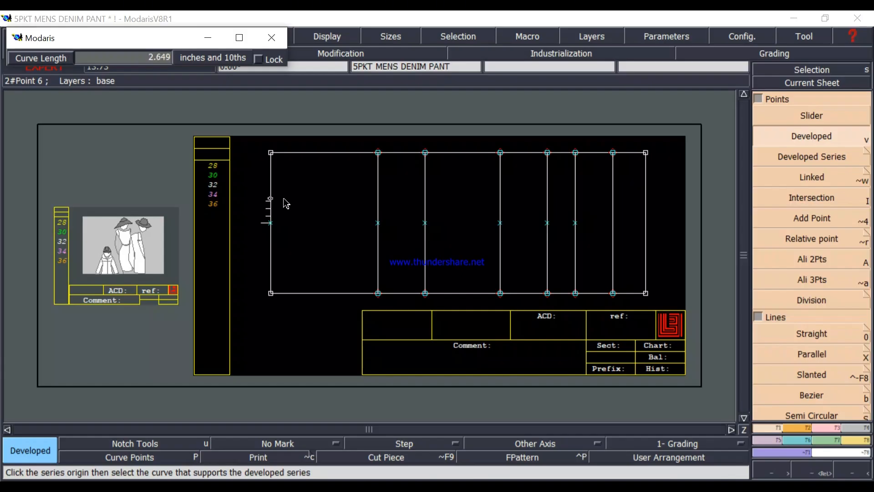
pyautogui.press('BackSpace')
pyautogui.write('2.5')
pyautogui.press('Return')
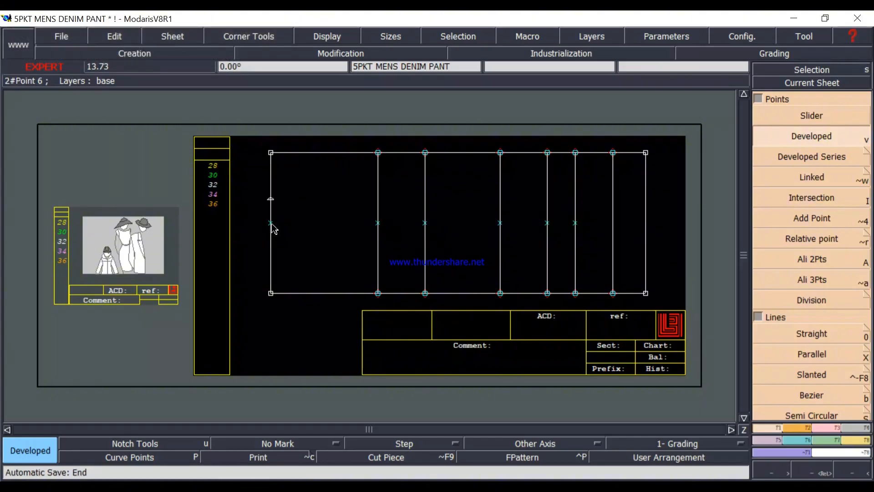
# Place a second developed point on the hem line, 2.5 inches below its midpoint.
pyautogui.click(271, 224)
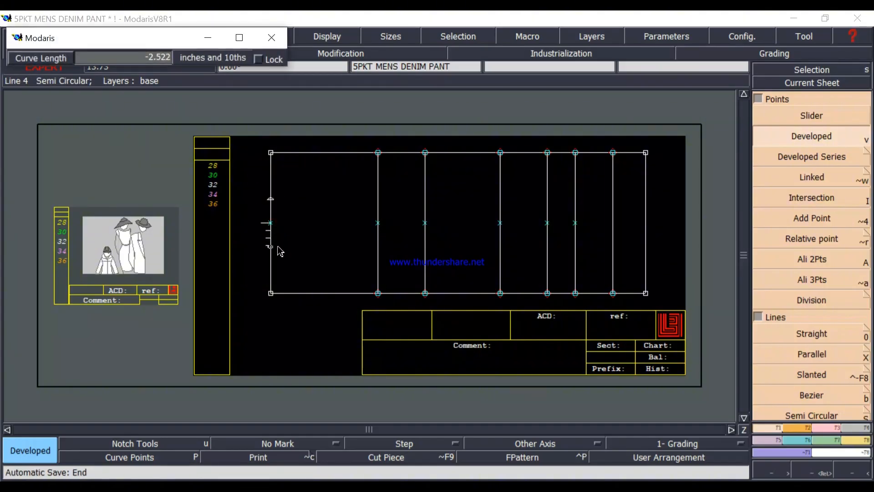
pyautogui.press('Down')
pyautogui.write('-2.5')
pyautogui.press('Return')
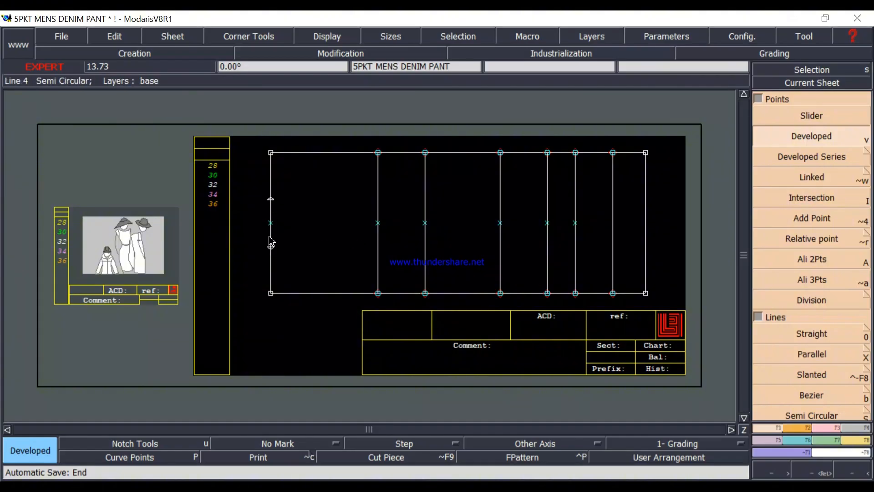
# Add a developed point on the hem line, measured from the upper 2.5-inch point and away from the midpoint.
pyautogui.click(276, 200)
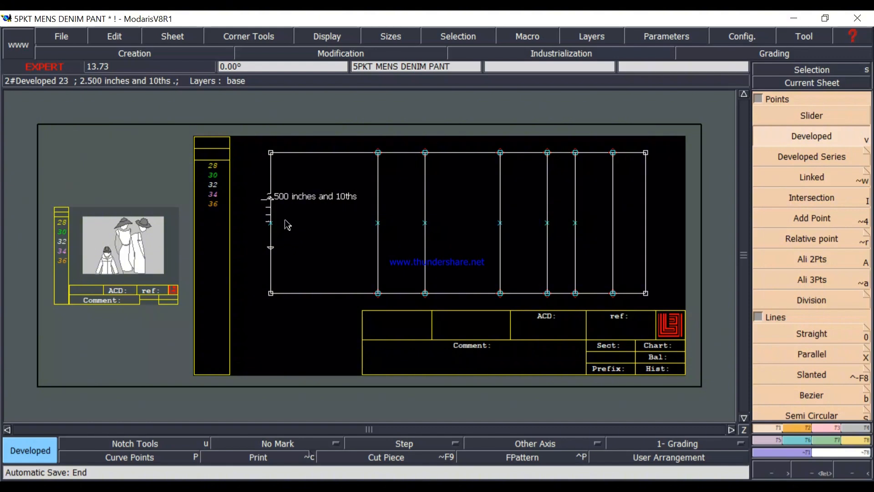
pyautogui.click(272, 198)
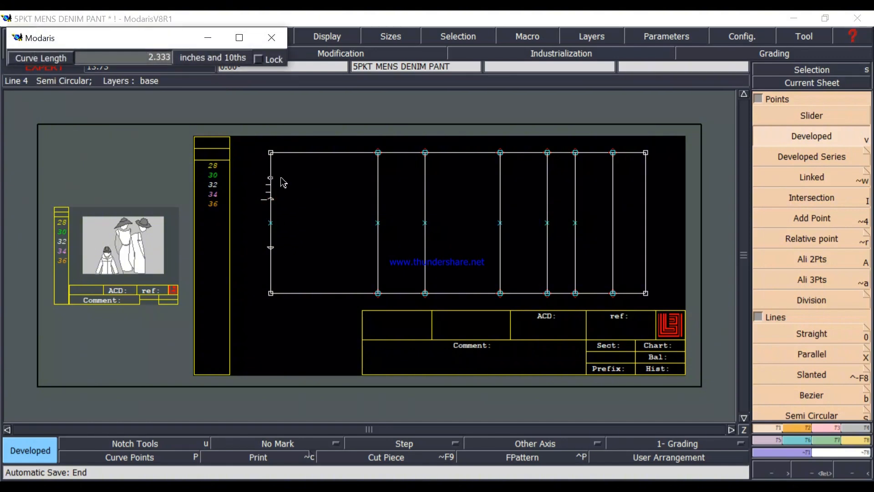
pyautogui.write('-2.500')
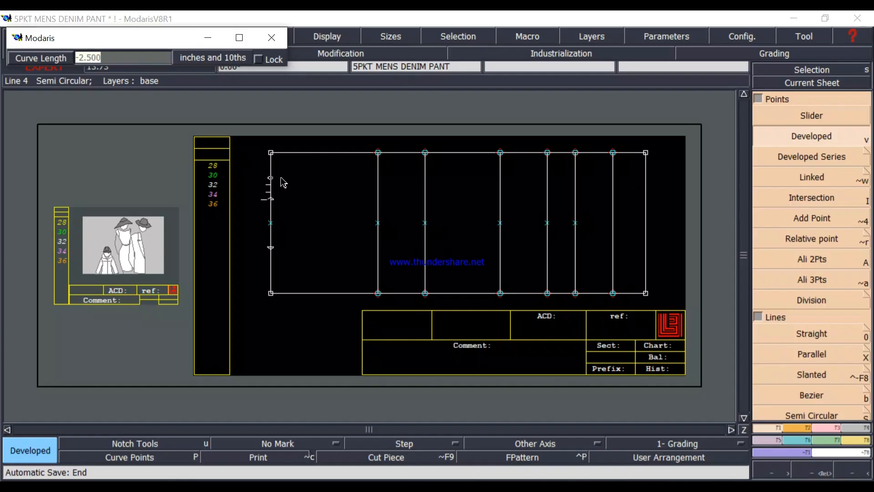
pyautogui.press('Return')
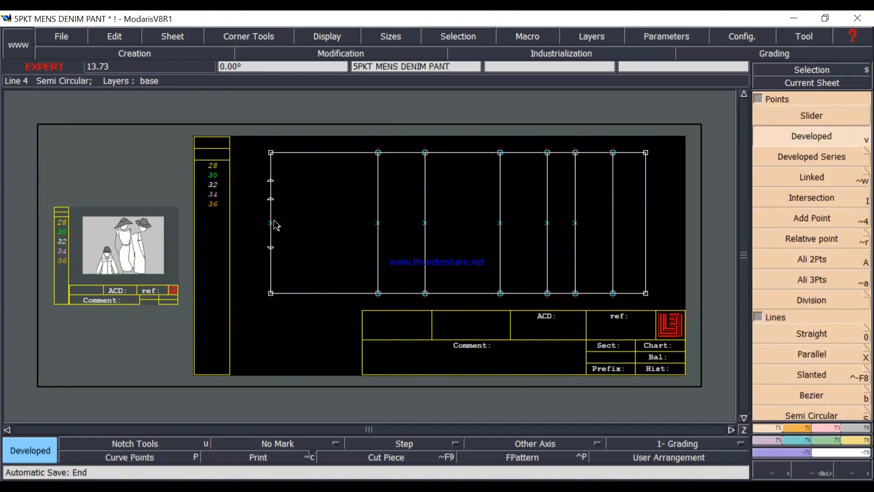
# Open the measurement spreadsheet and move its window below the hem line's points so the pattern stays accessible.
pyautogui.moveTo(275, 182)
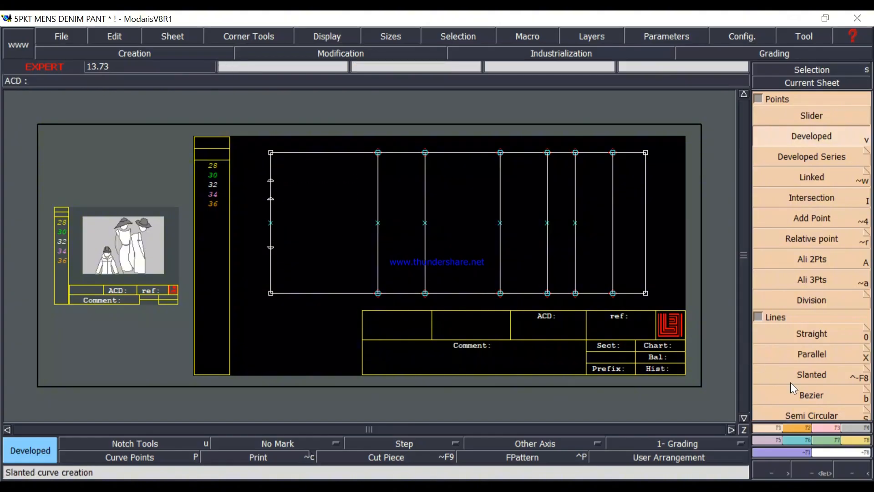
pyautogui.click(856, 441)
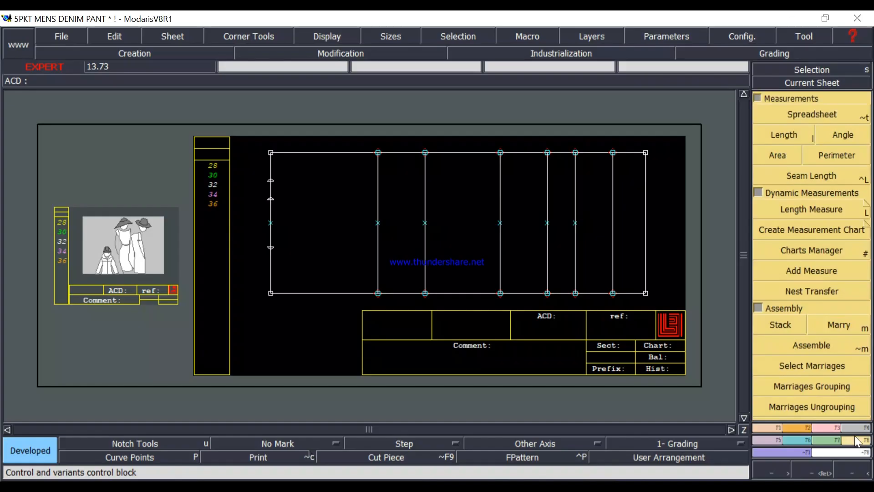
pyautogui.click(812, 114)
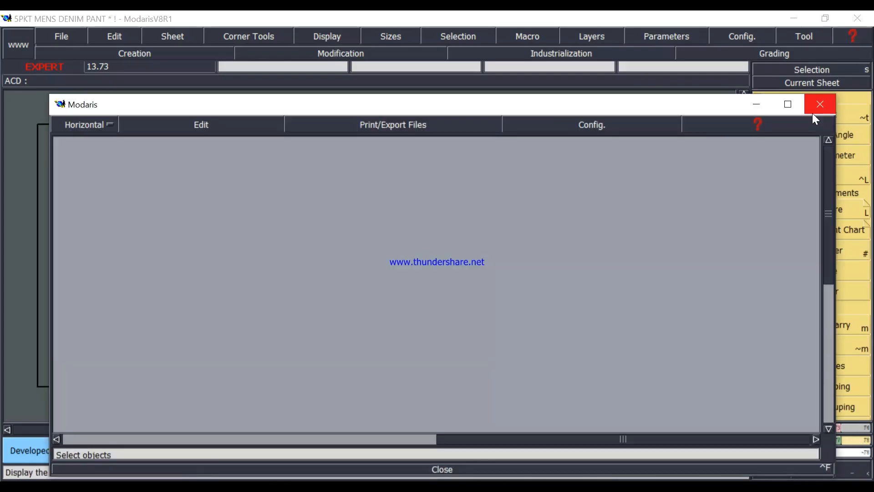
pyautogui.click(458, 106)
pyautogui.moveTo(458, 105); pyautogui.dragTo(446, 339)
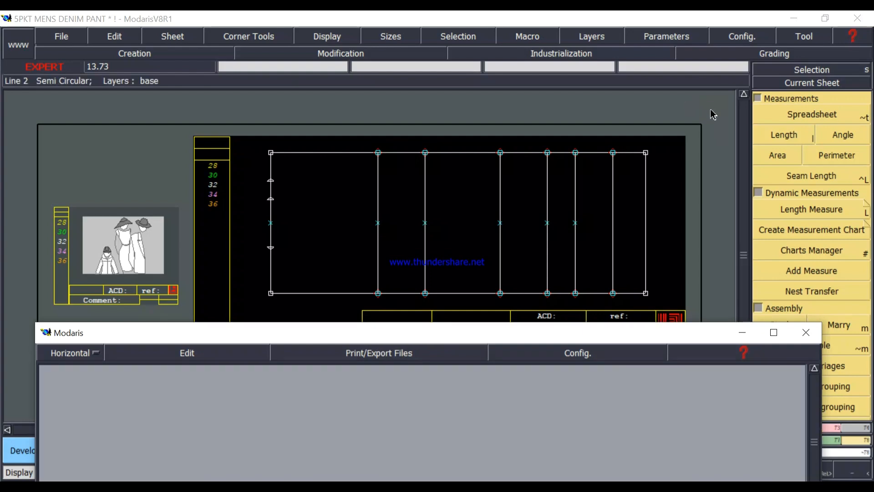
# Start the Length measurement and select all sizes from 28 to 36 for it.
pyautogui.click(787, 135)
pyautogui.click(788, 134)
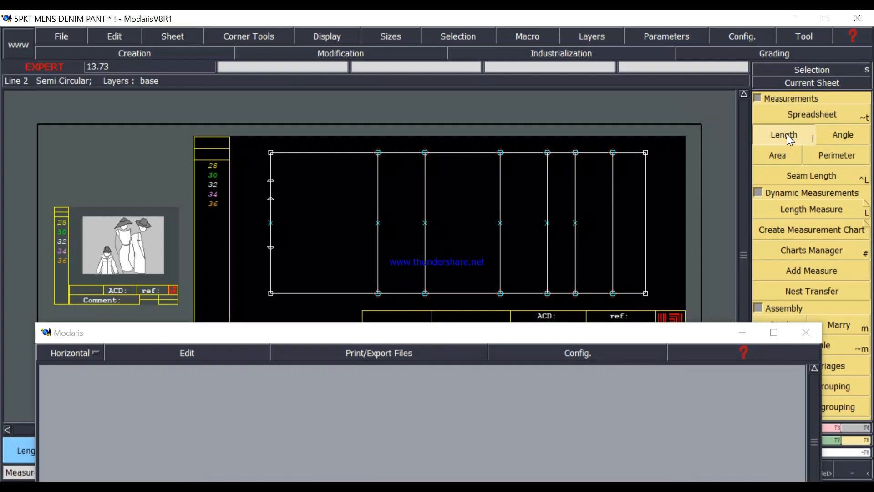
pyautogui.click(274, 249)
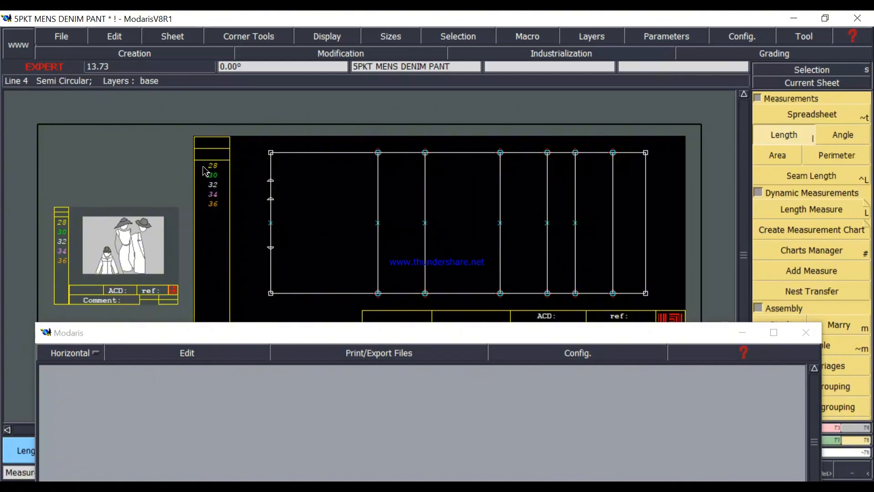
pyautogui.moveTo(223, 162)
pyautogui.mouseDown()
pyautogui.moveTo(223, 215)
pyautogui.moveTo(201, 214)
pyautogui.moveTo(212, 196)
pyautogui.moveTo(209, 156)
pyautogui.mouseUp()
pyautogui.moveTo(232, 202); pyautogui.dragTo(196, 167)
pyautogui.moveTo(222, 216); pyautogui.dragTo(194, 151)
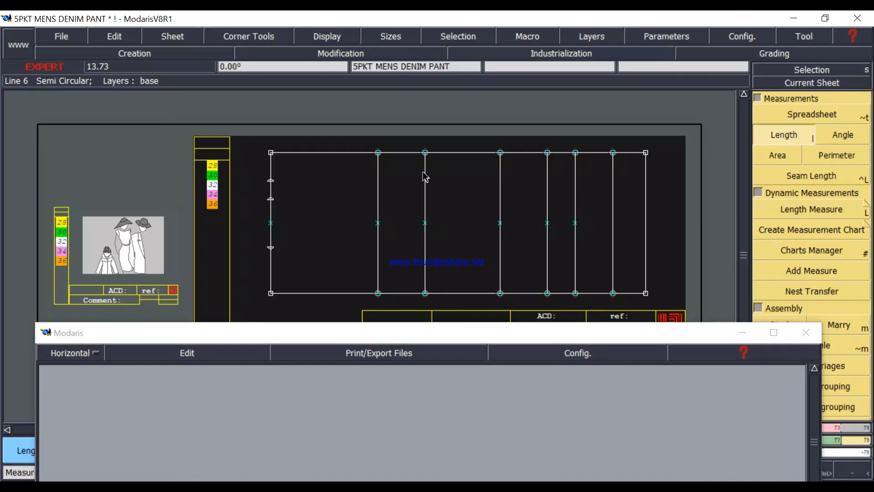
# Try to measure and accumulate the distances from the lower hem point to the two upper hem points, and empty the spreadsheet.
pyautogui.click(274, 247)
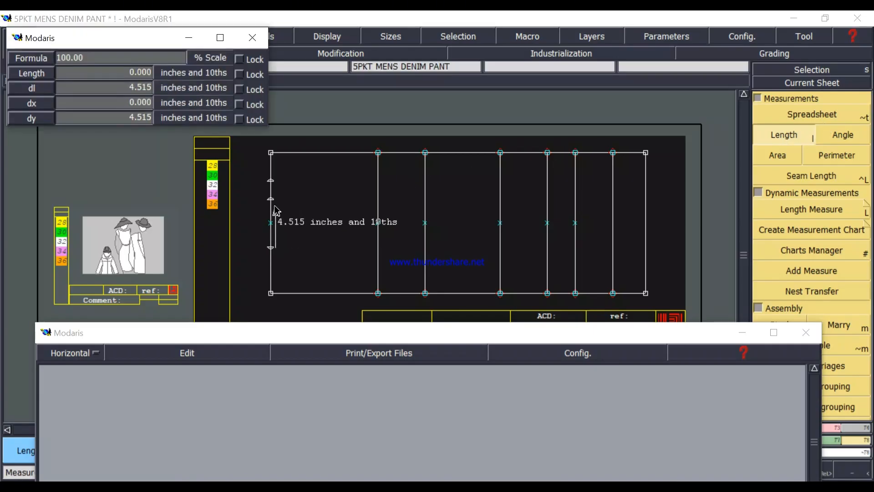
pyautogui.click(272, 200)
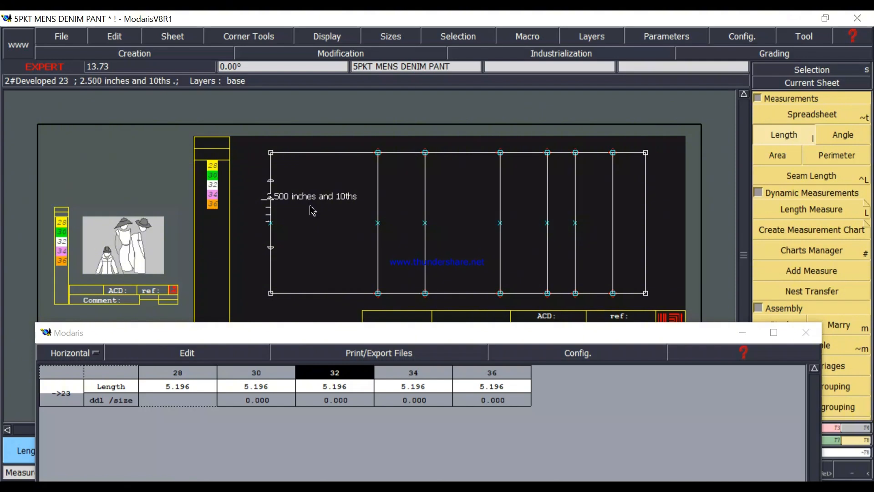
pyautogui.click(271, 248)
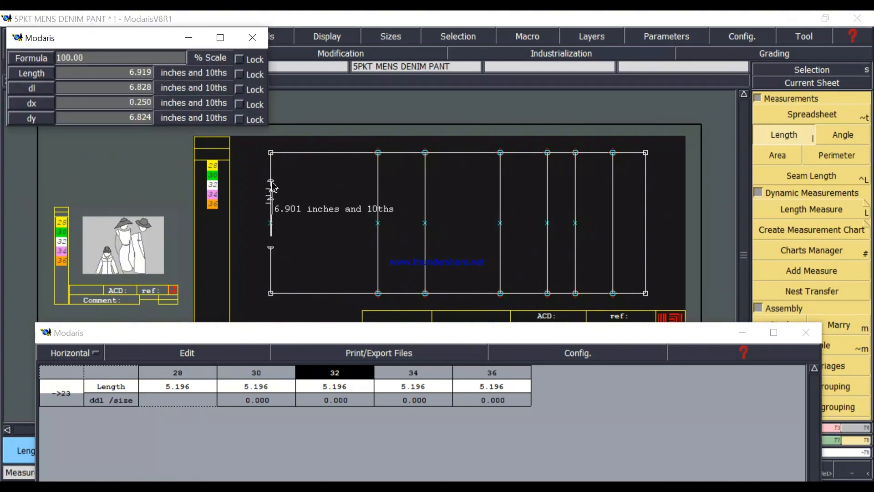
pyautogui.click(270, 181)
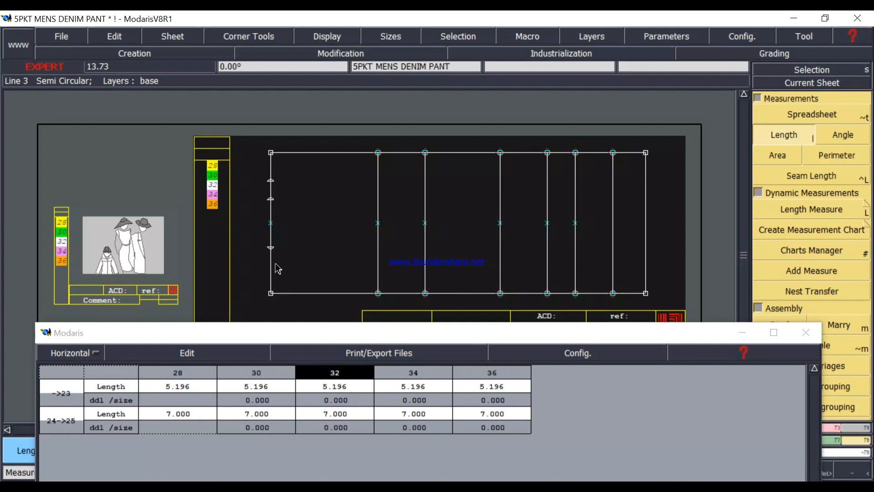
pyautogui.click(184, 353)
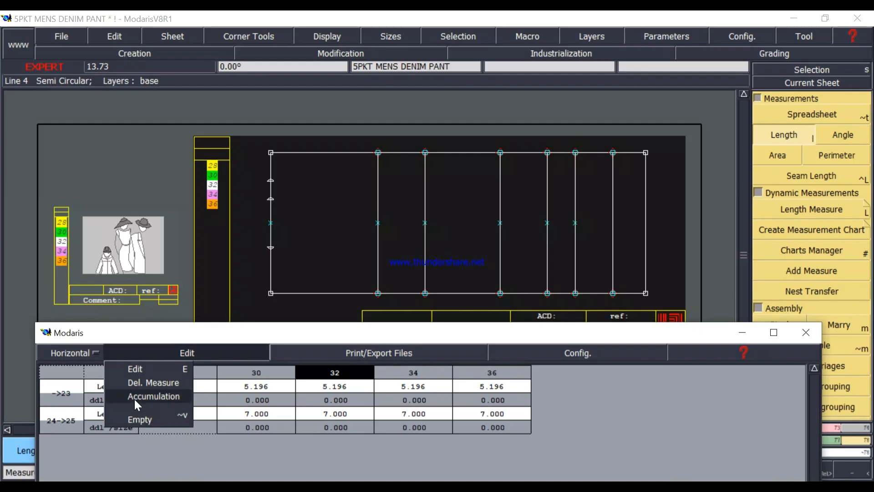
pyautogui.click(165, 397)
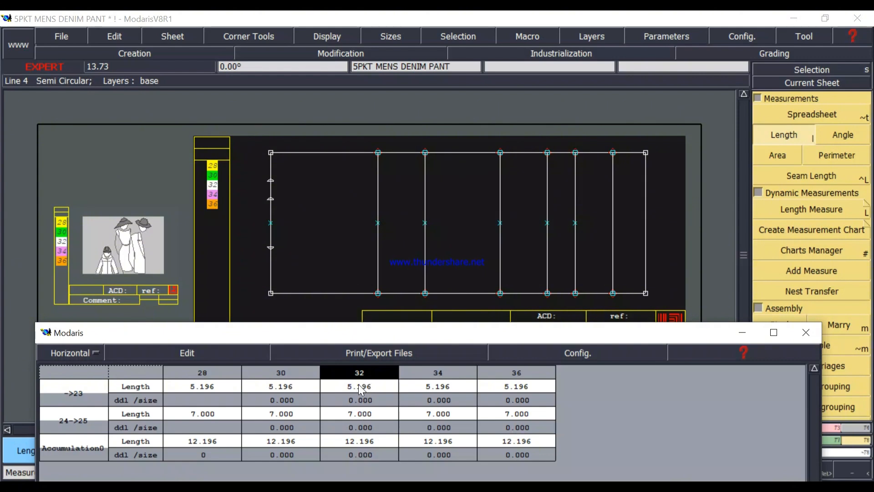
pyautogui.click(202, 351)
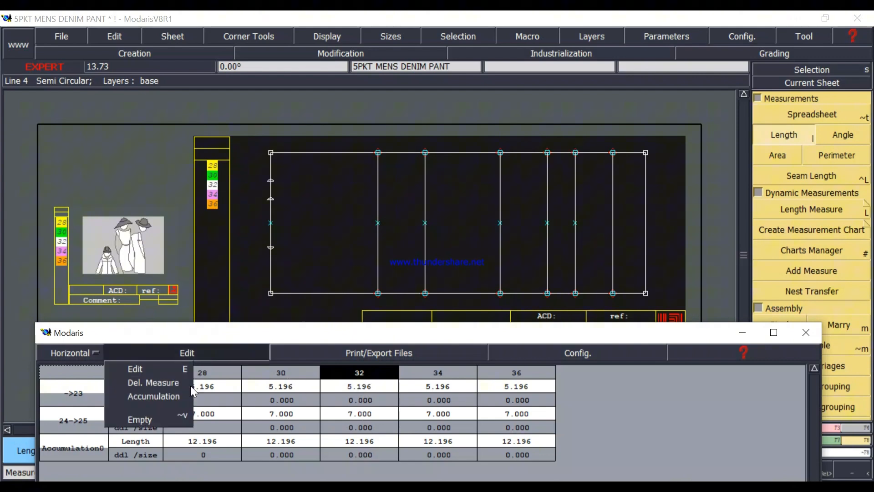
pyautogui.click(136, 419)
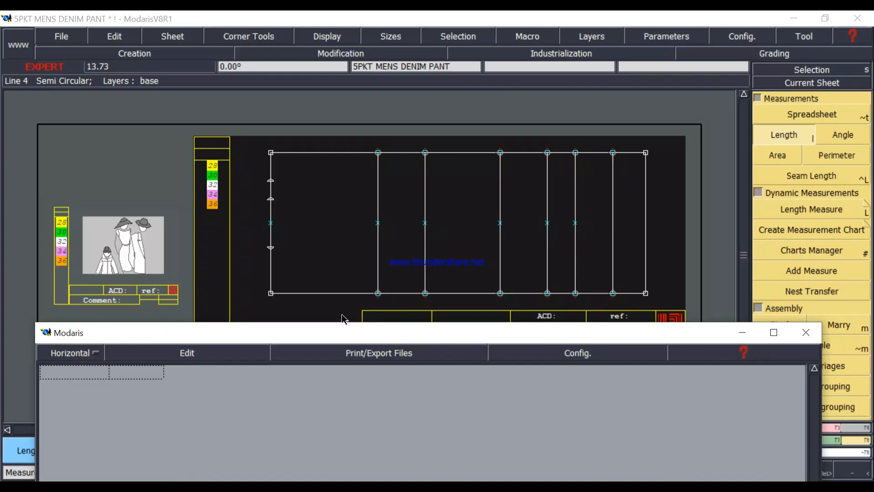
# Measure from the lower hem point exactly to each of the two upper hem points, and accumulate both lengths.
pyautogui.click(790, 131)
pyautogui.click(271, 223)
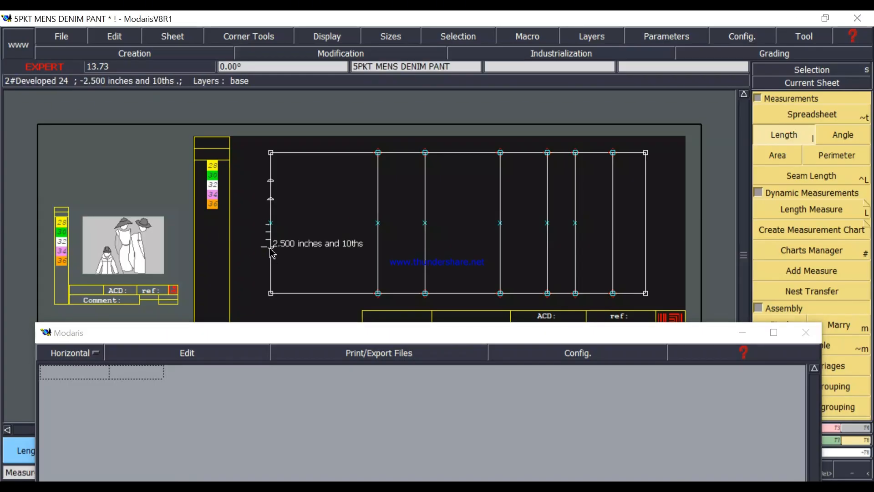
pyautogui.click(270, 249)
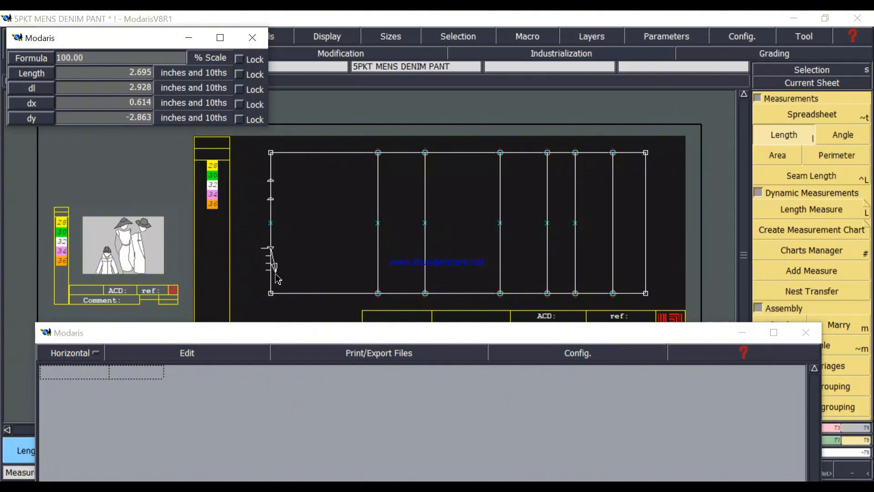
pyautogui.click(271, 199)
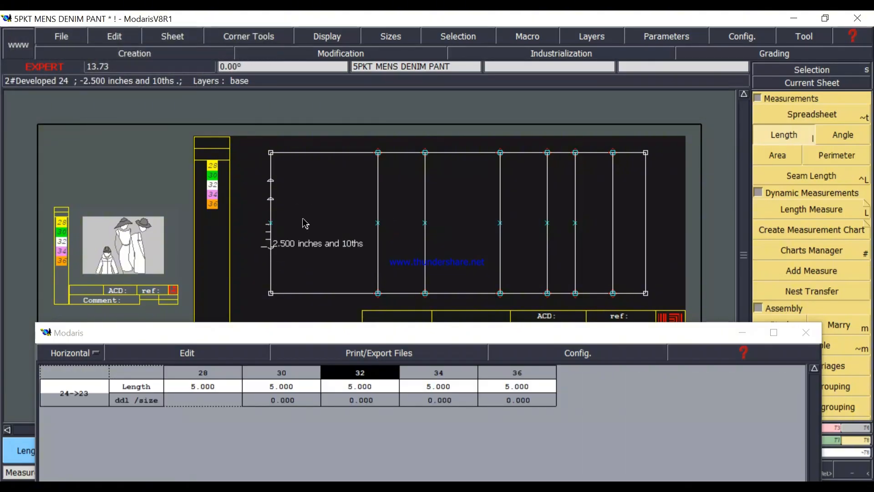
pyautogui.click(270, 248)
pyautogui.click(271, 181)
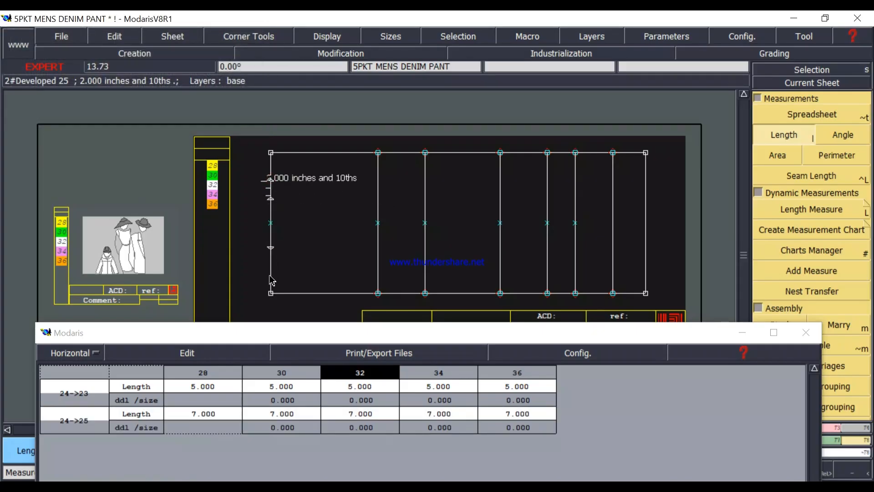
pyautogui.click(183, 355)
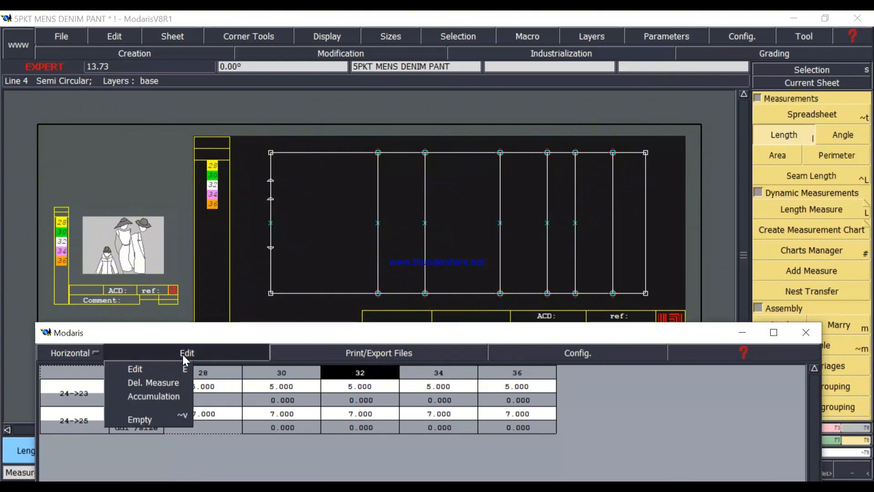
pyautogui.click(159, 397)
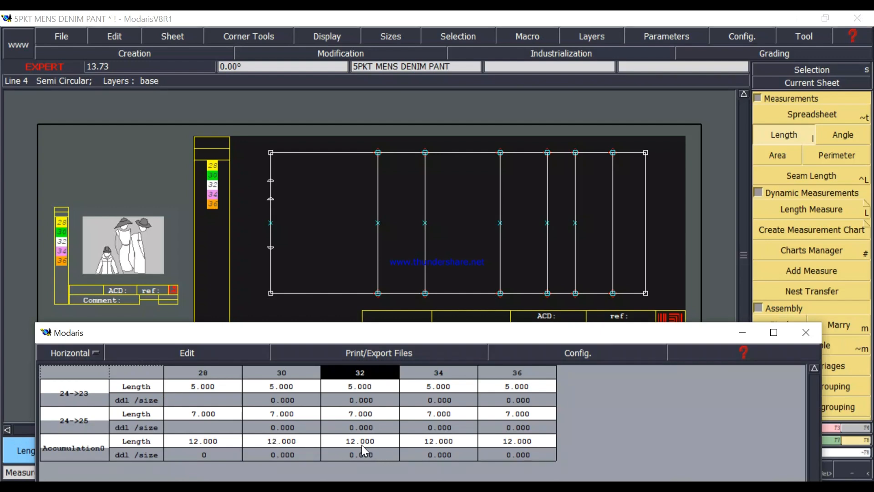
# Empty the hem measurements from the spreadsheet and close it.
pyautogui.click(176, 353)
pyautogui.click(147, 418)
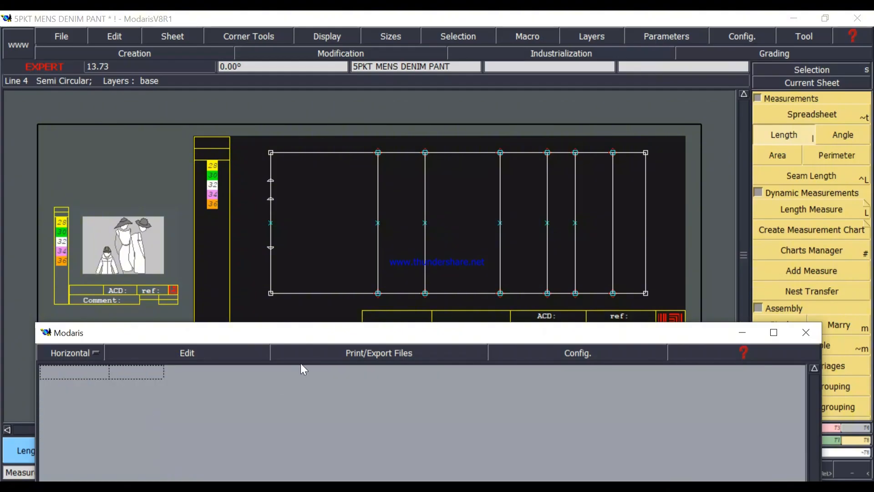
pyautogui.moveTo(522, 335); pyautogui.dragTo(522, 44)
pyautogui.click(427, 405)
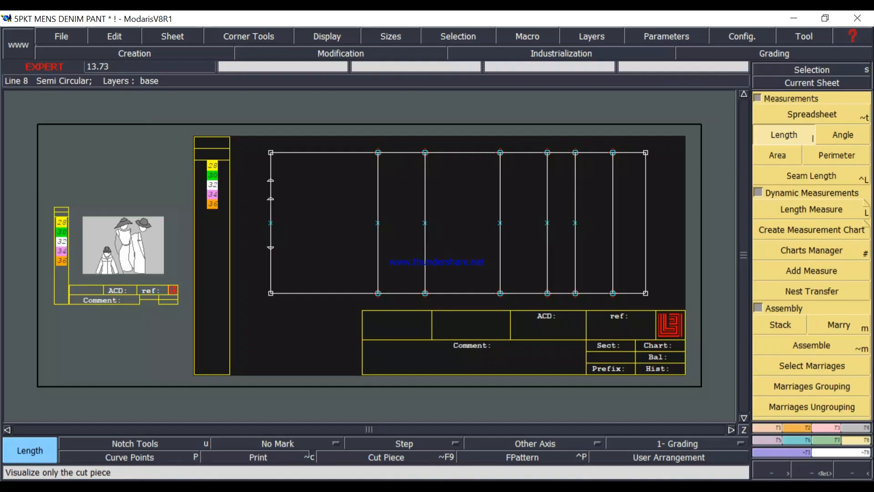
# Switch to the measurement chart image to check the size 32 leg opening circumference, and return to Modaris.
pyautogui.hotkey('alt', 'Tab')
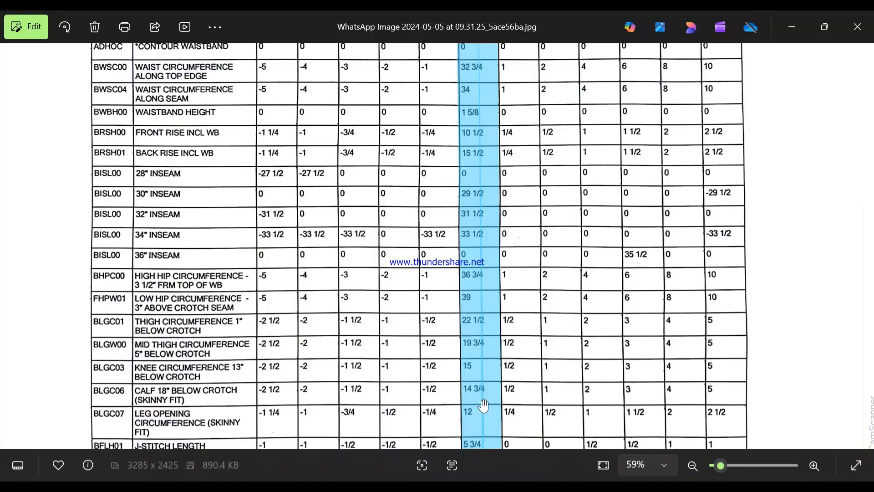
pyautogui.click(792, 27)
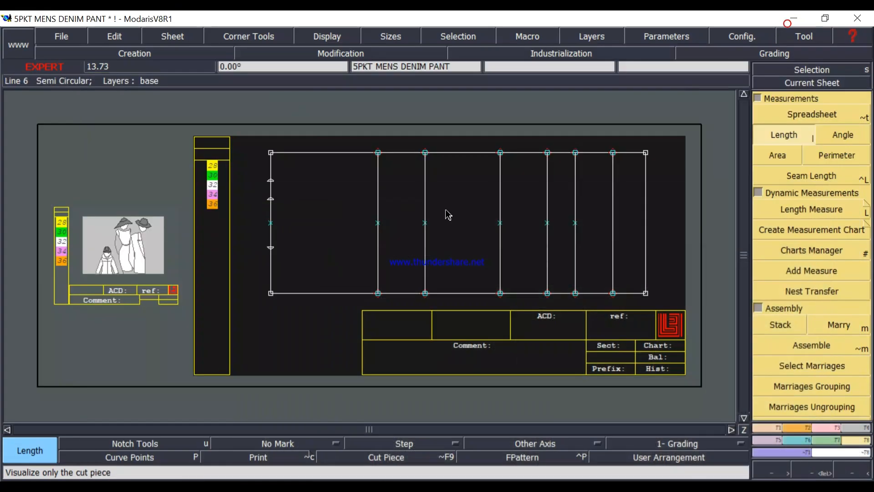
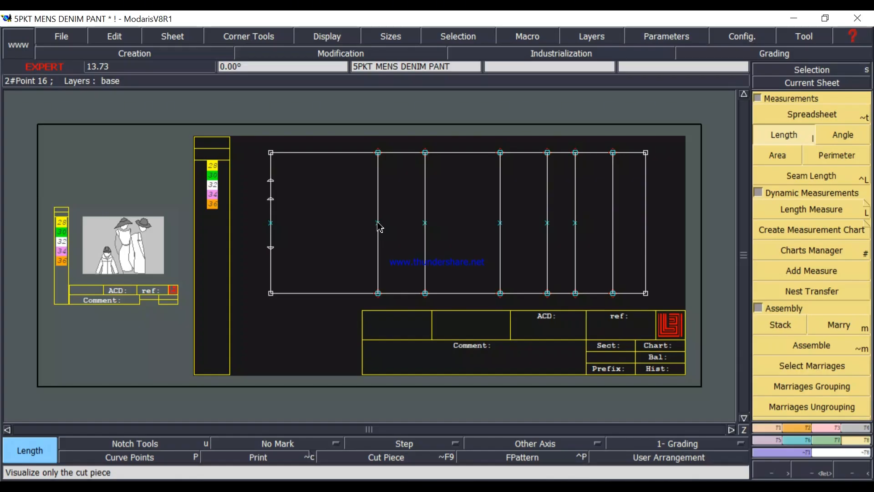
# Switch to Calculator, work out 15 minus 2 divided by 4 for the front knee width, and return to Modaris.
pyautogui.click(315, 487)
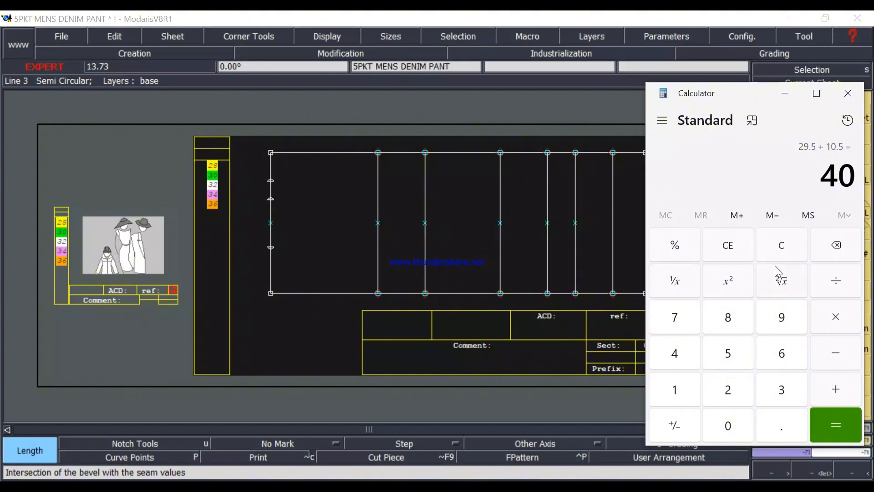
pyautogui.click(782, 255)
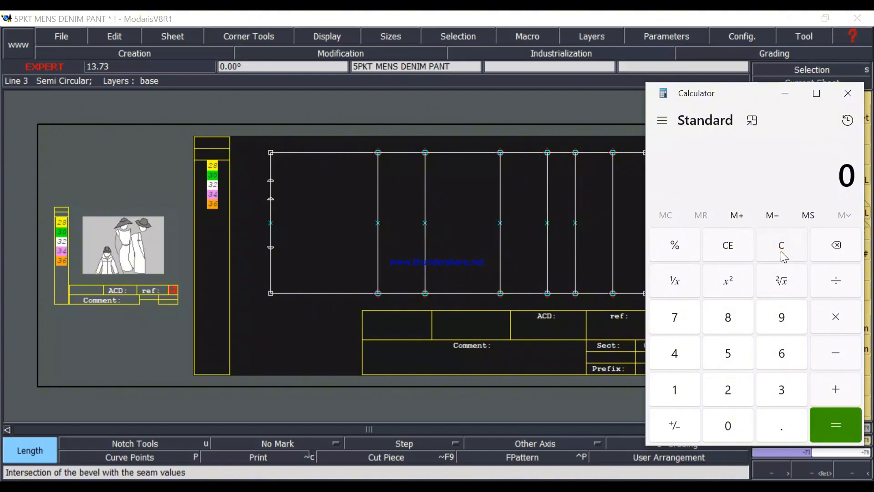
pyautogui.write('15 - 2')
pyautogui.press('Return')
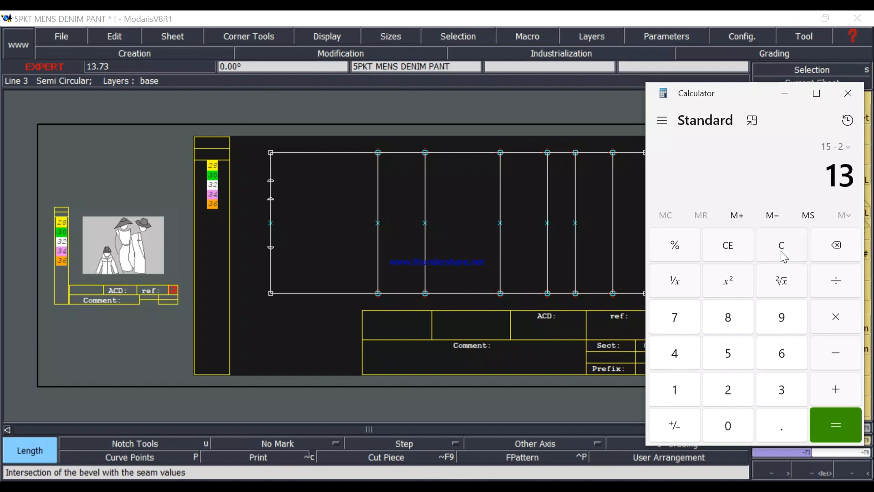
pyautogui.write('/')
pyautogui.write('4')
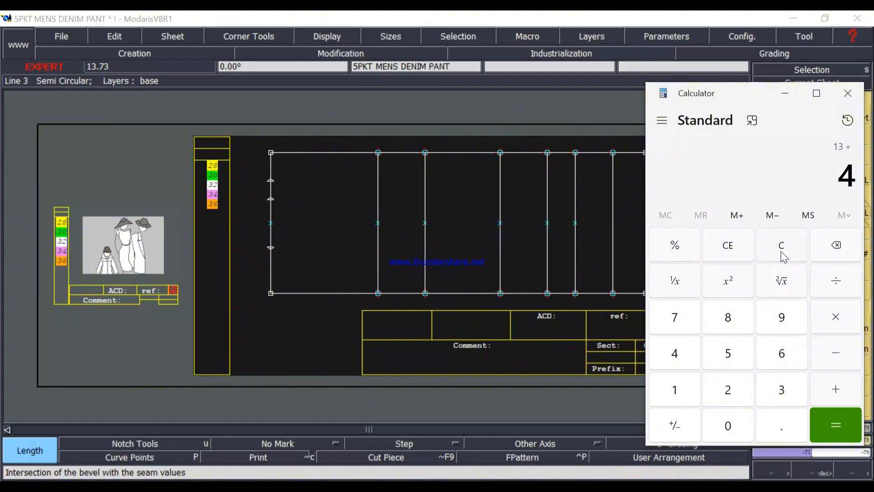
pyautogui.press('Return')
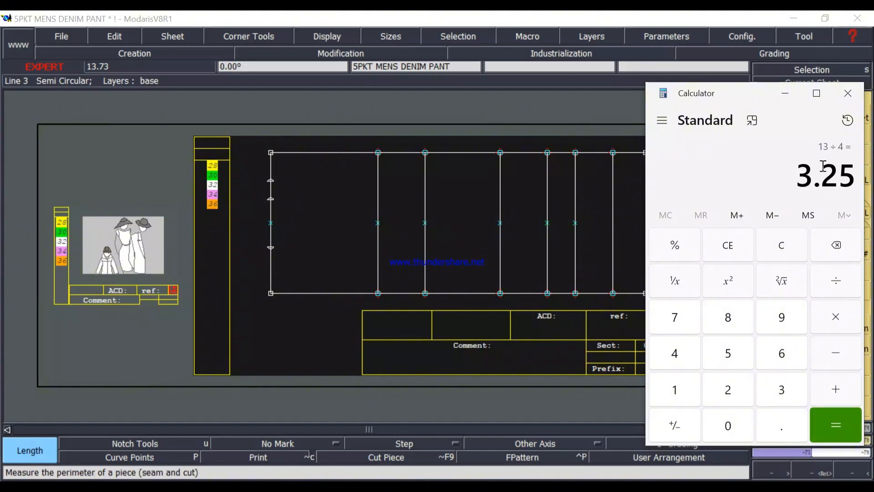
pyautogui.click(785, 94)
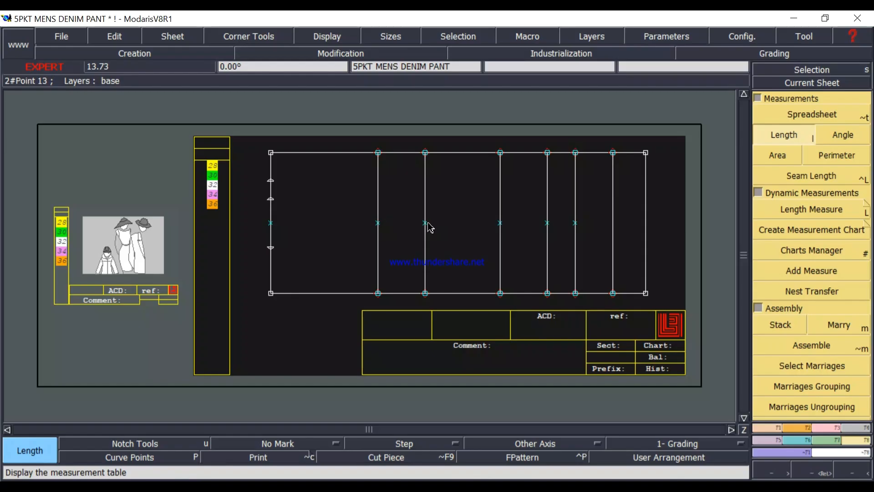
# Try to save the 5PKT MENS DENIM PANT model, and cancel the save.
pyautogui.hotkey('ctrl', 's')
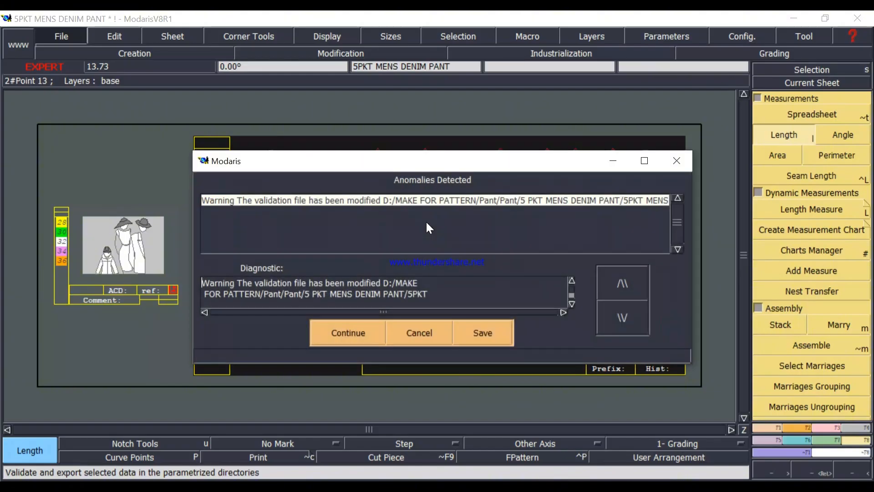
pyautogui.click(417, 335)
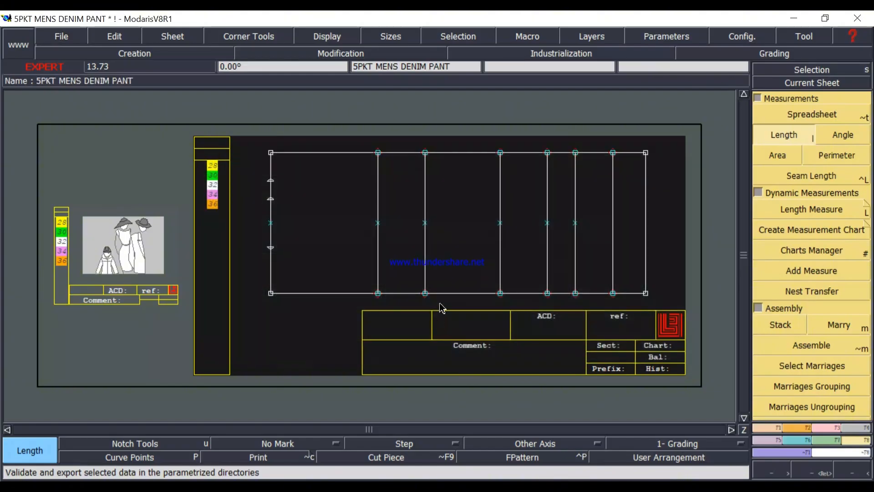
# Mark developed points on the knee line 3.25 inches above and 3.25 inches below its centre point.
pyautogui.press('d')
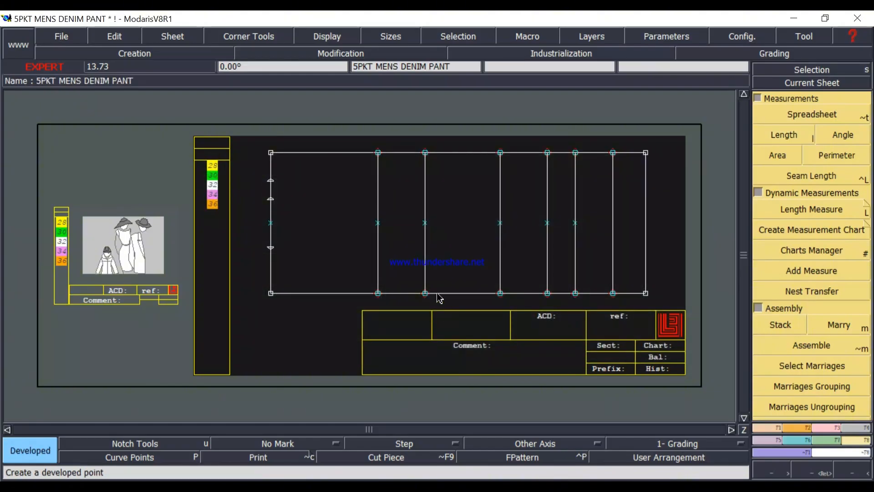
pyautogui.click(424, 226)
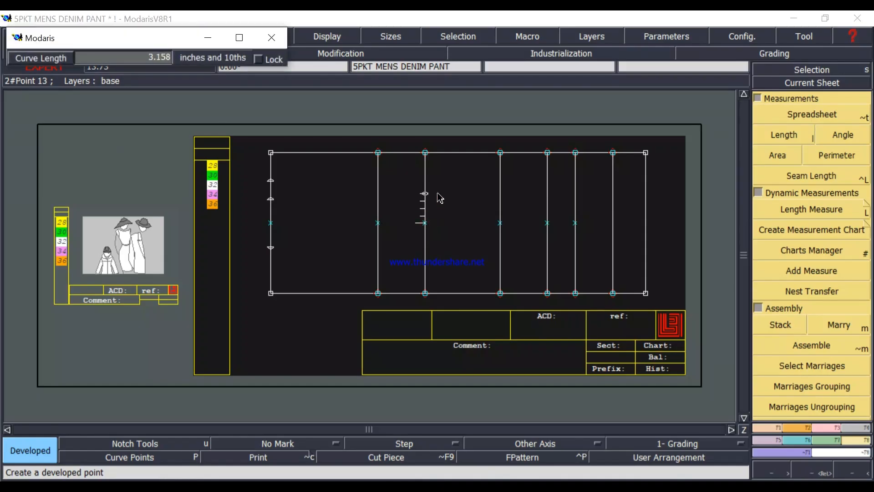
pyautogui.write('2.000')
pyautogui.press('Return')
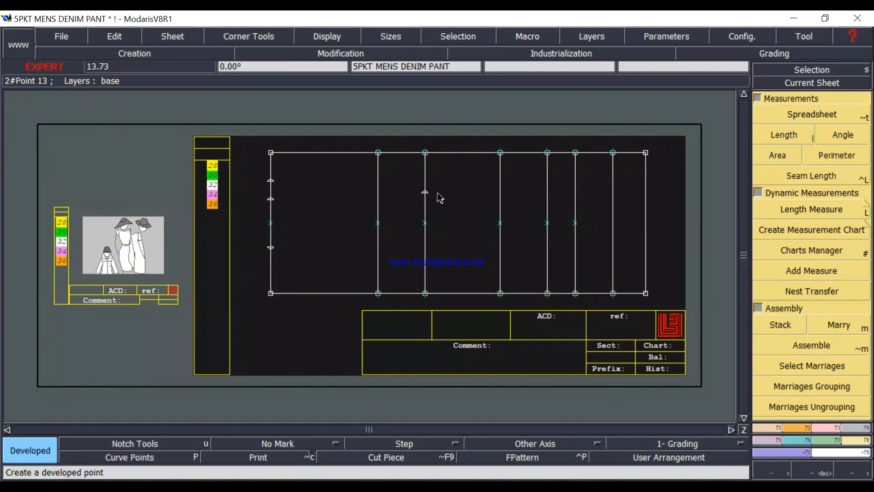
pyautogui.click(425, 223)
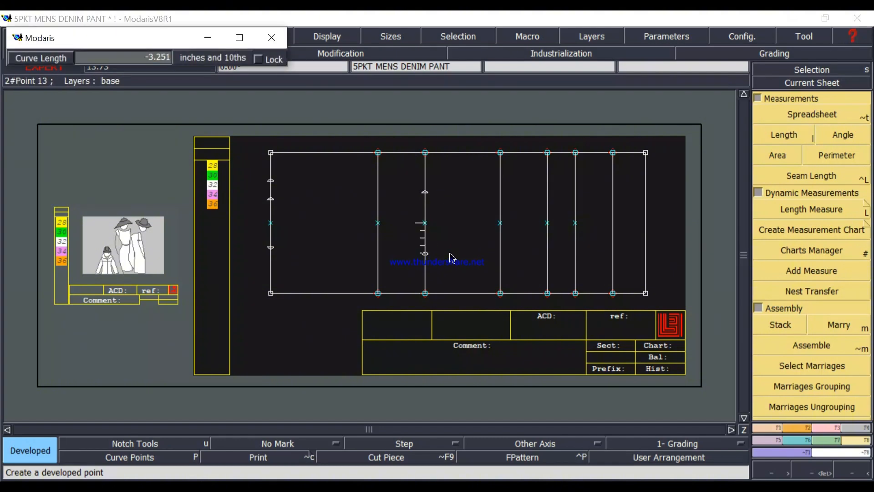
pyautogui.press('BackSpace')
pyautogui.write('-3.25')
pyautogui.press('Return')
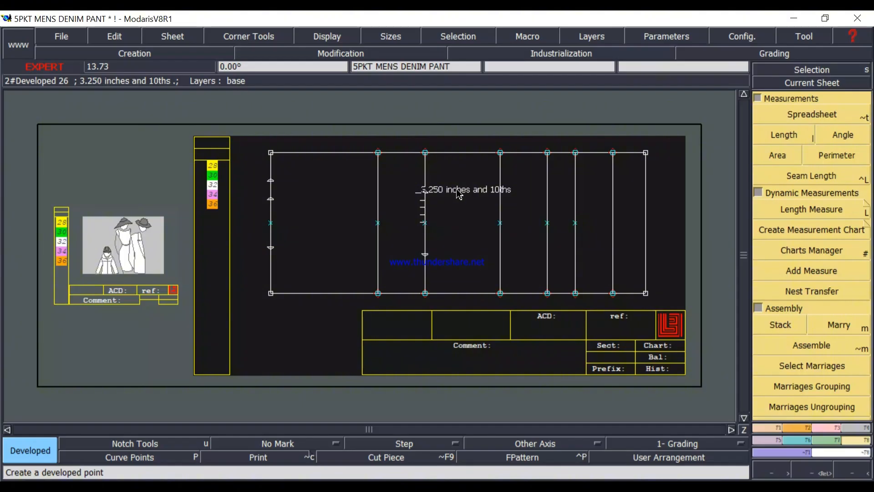
# Add another developed point on the knee line, 2 inches further up from the upper knee point.
pyautogui.click(432, 178)
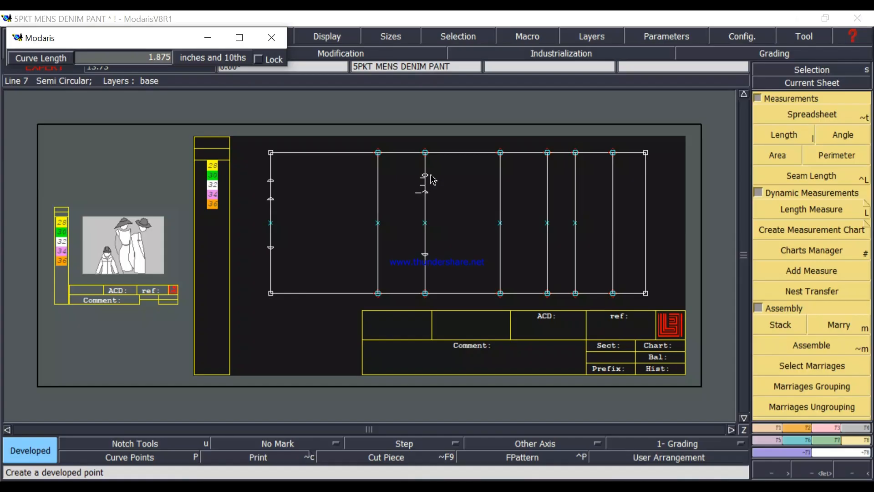
pyautogui.write('-3.250')
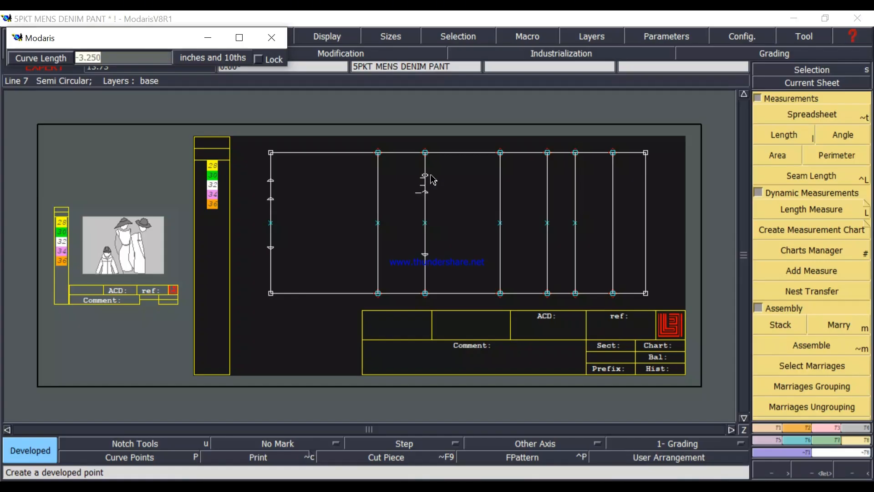
pyautogui.press('Return')
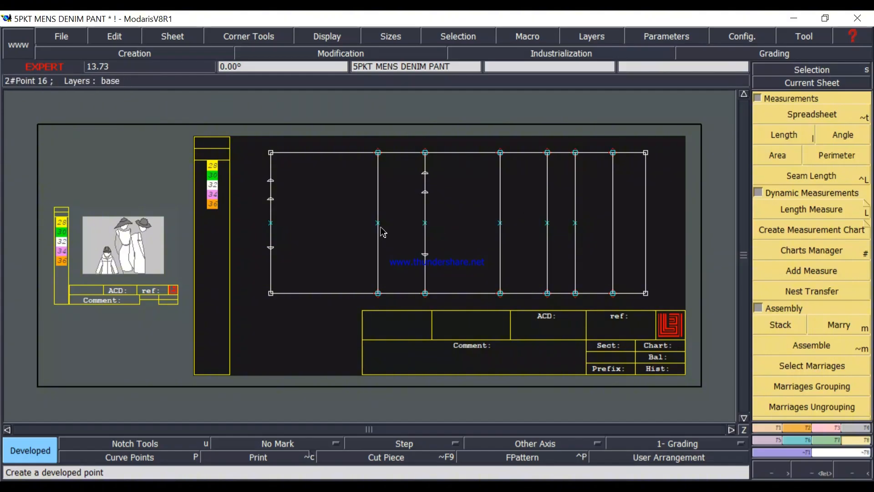
# Switch to the measurement chart image to check the size 32 calf circumference 18" below crotch, and return to Modaris.
pyautogui.hotkey('alt', 'Tab')
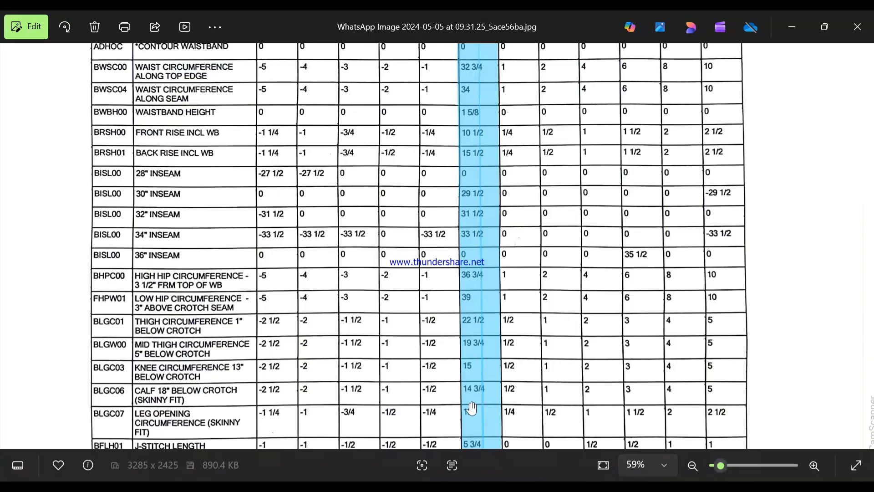
pyautogui.scroll(3, 482, 409)
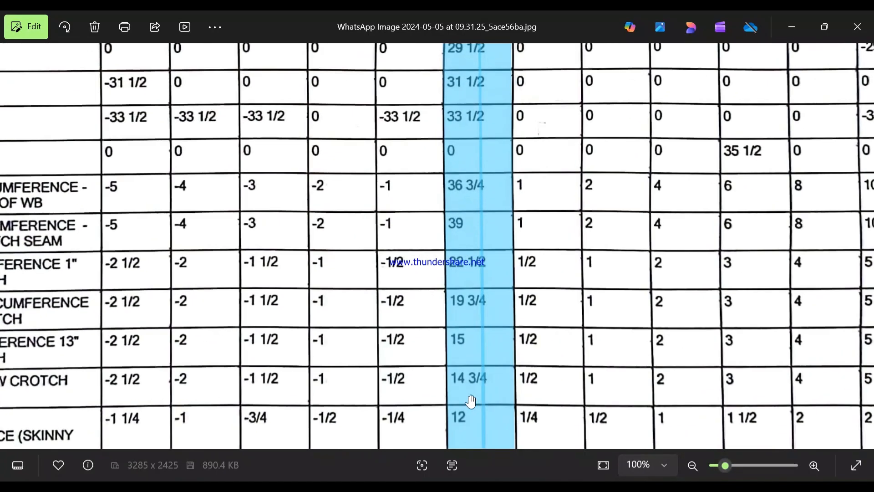
pyautogui.scroll(3, 472, 401)
pyautogui.scroll(-5, 497, 391)
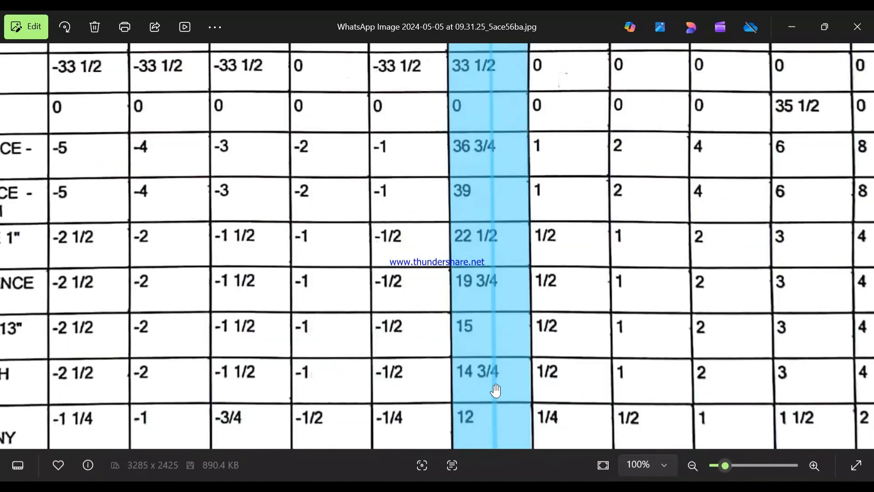
pyautogui.scroll(2, 496, 391)
pyautogui.scroll(2, 496, 390)
pyautogui.scroll(-1, 496, 388)
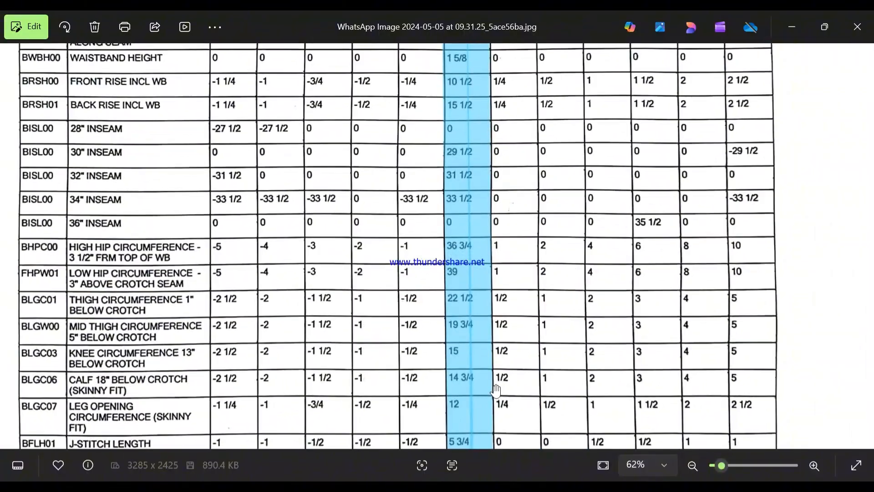
pyautogui.moveTo(495, 408); pyautogui.dragTo(496, 371)
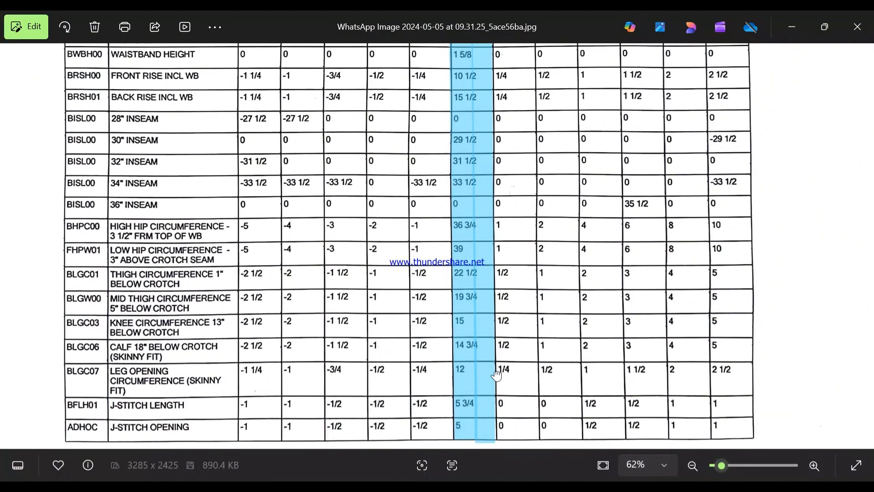
pyautogui.click(787, 27)
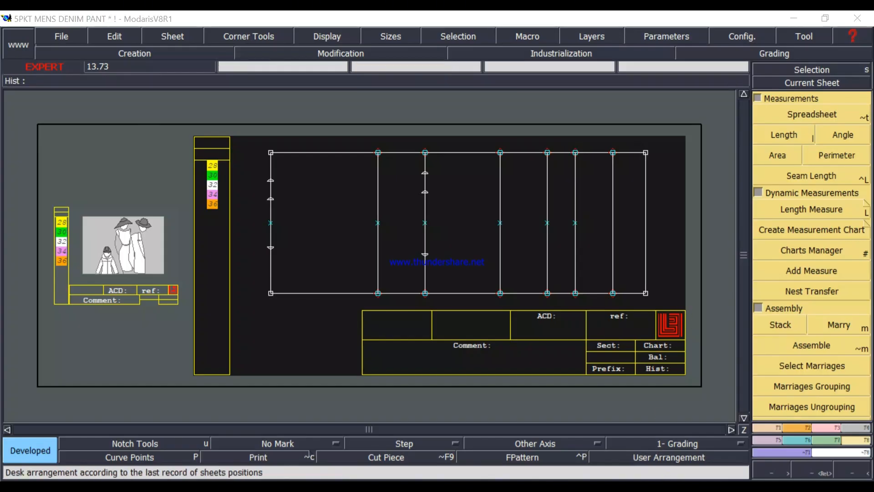
# Clear Calculator, work out 12.75 divided by 4 for the front calf width, and return to Modaris.
pyautogui.click(786, 246)
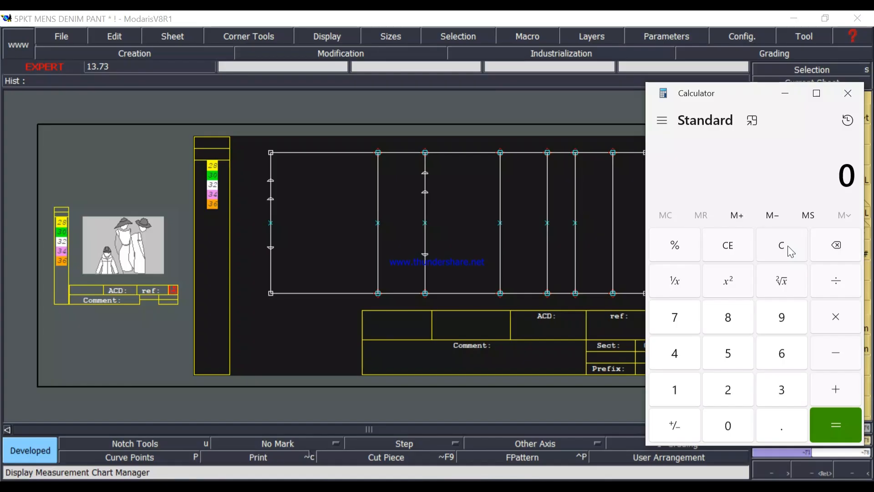
pyautogui.write('12')
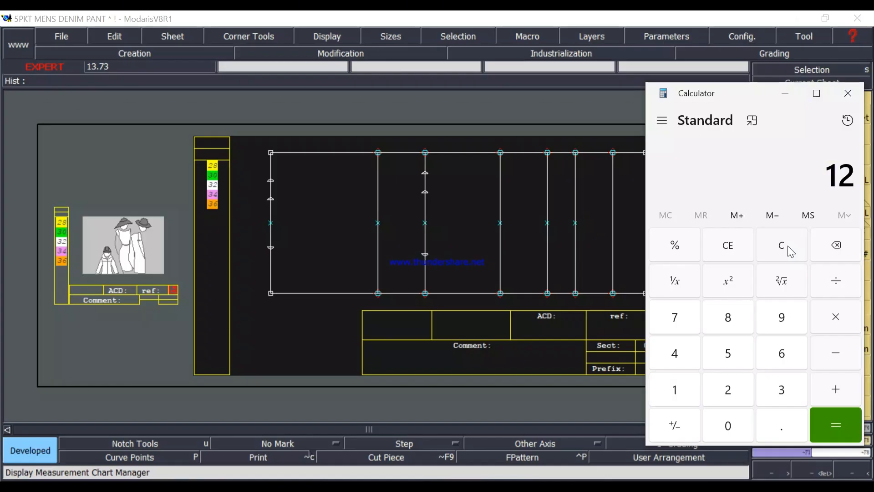
pyautogui.write('.7')
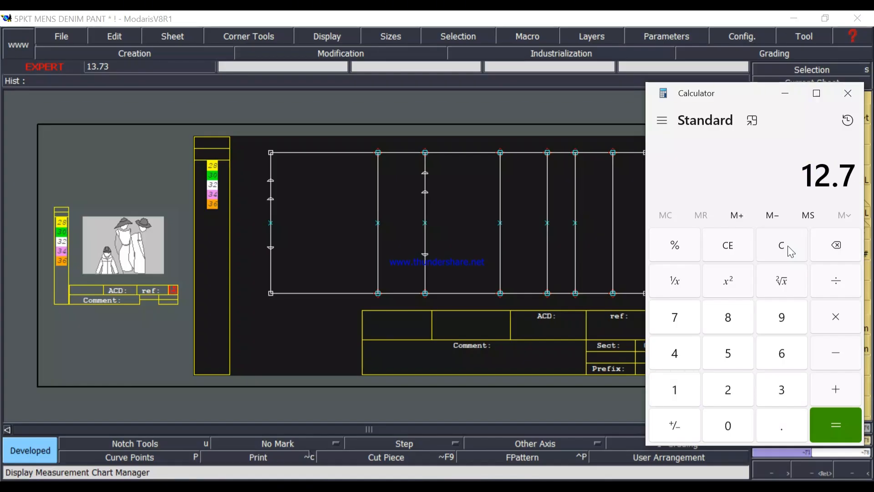
pyautogui.write('5')
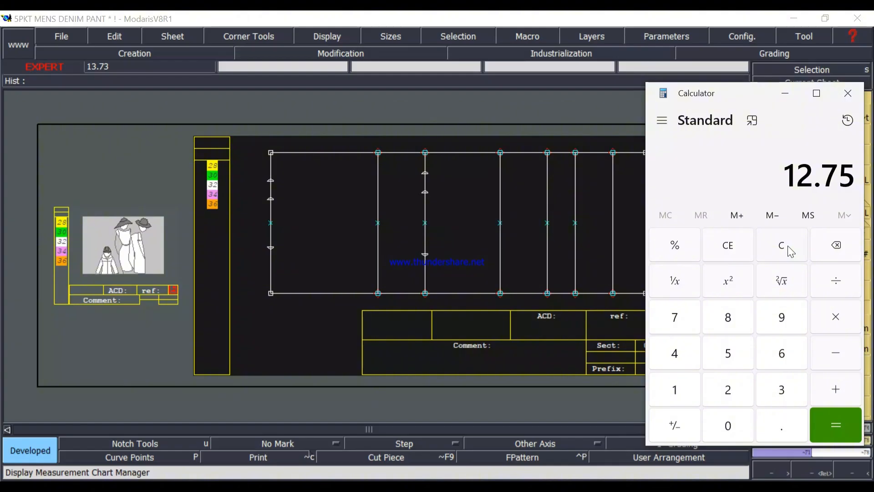
pyautogui.press('/')
pyautogui.write('4')
pyautogui.press('Return')
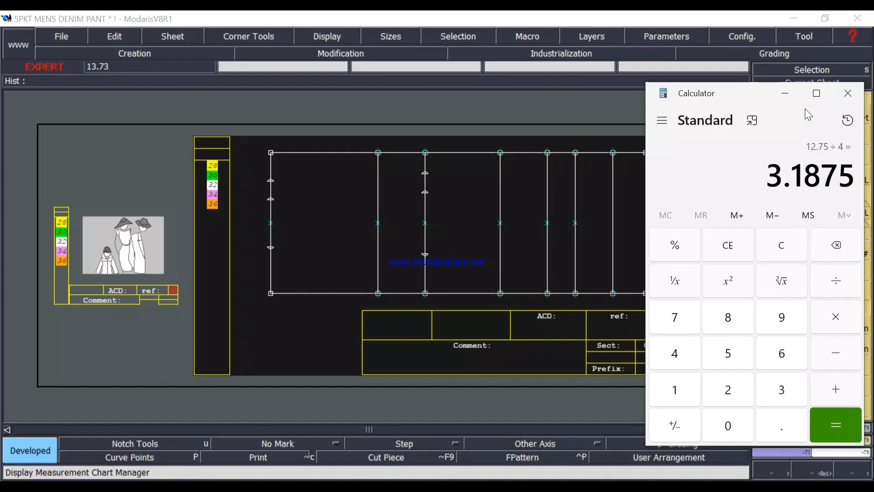
pyautogui.click(785, 94)
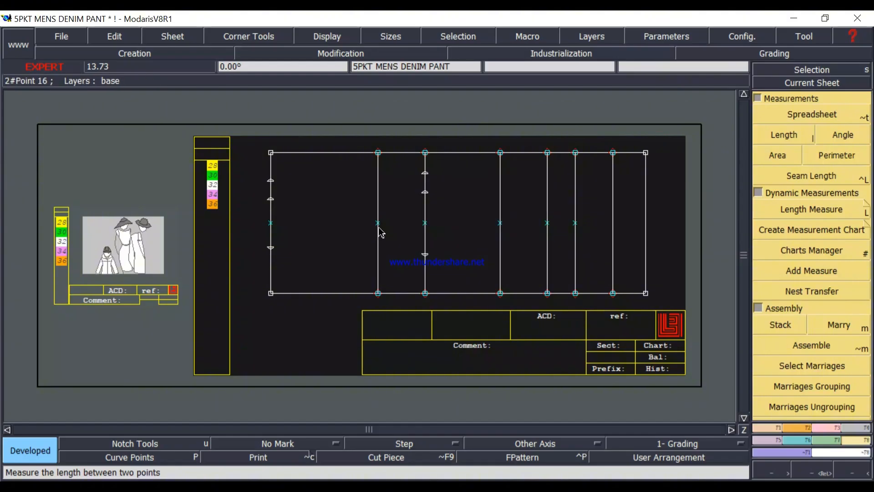
# Mark a developed point on the calf line 3.1875 inches above its centre point, rechecking the calculated value.
pyautogui.press('d')
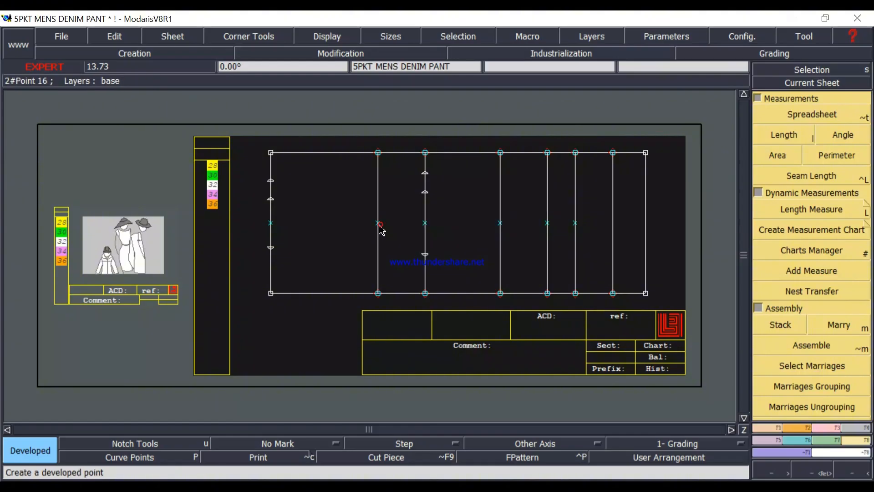
pyautogui.click(380, 225)
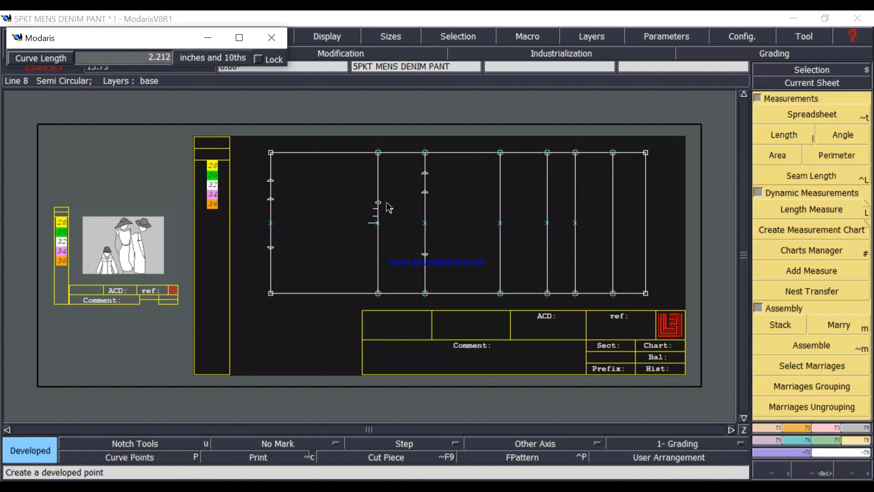
pyautogui.write('2.000')
pyautogui.write('1.')
pyautogui.click(333, 487)
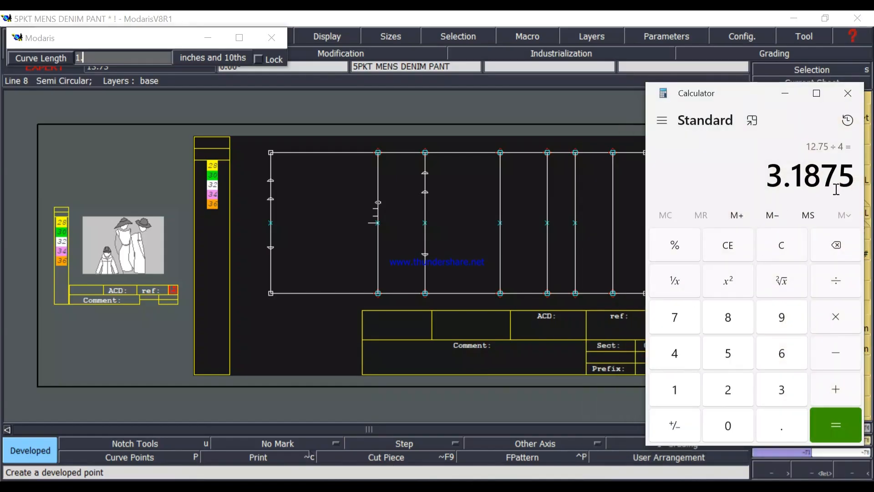
pyautogui.click(786, 94)
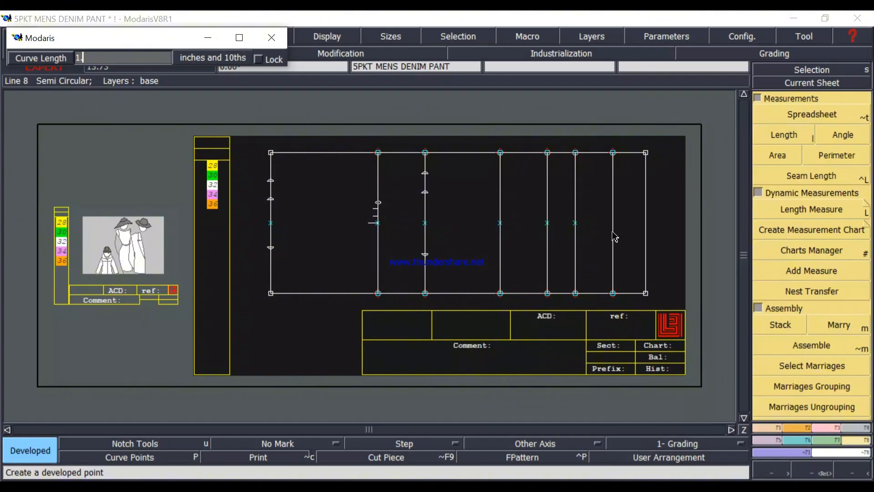
pyautogui.press('BackSpace')
pyautogui.press('BackSpace')
pyautogui.write('3.1875')
pyautogui.press('Return')
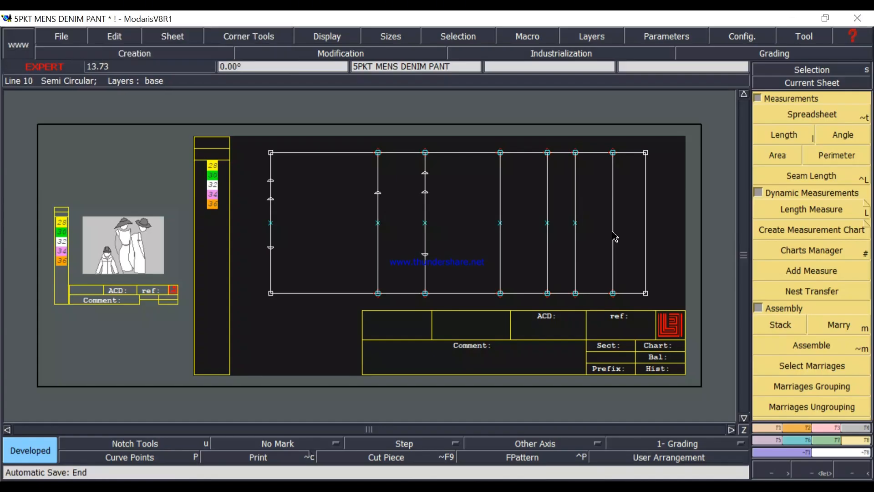
# Mark the opposite developed point on the calf line 3.1875 inches below its centre point, using a curve length of -3.1875.
pyautogui.click(377, 224)
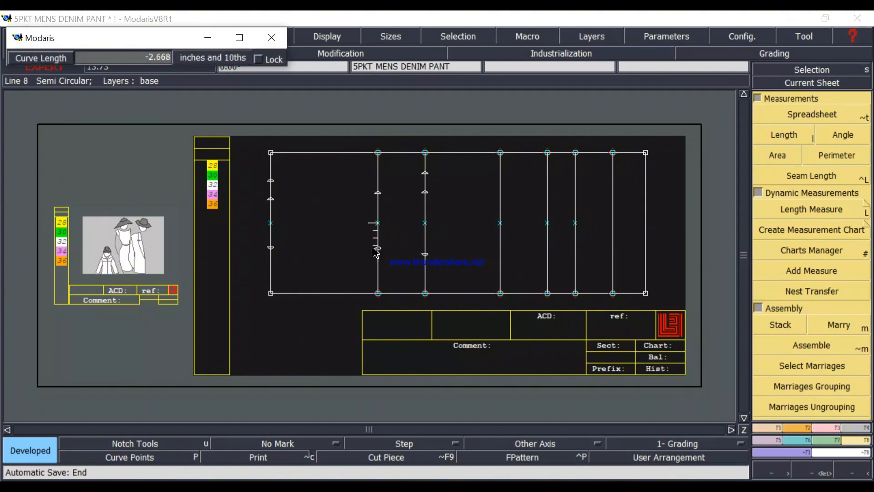
pyautogui.press('Down')
pyautogui.write('-3.1875')
pyautogui.press('Return')
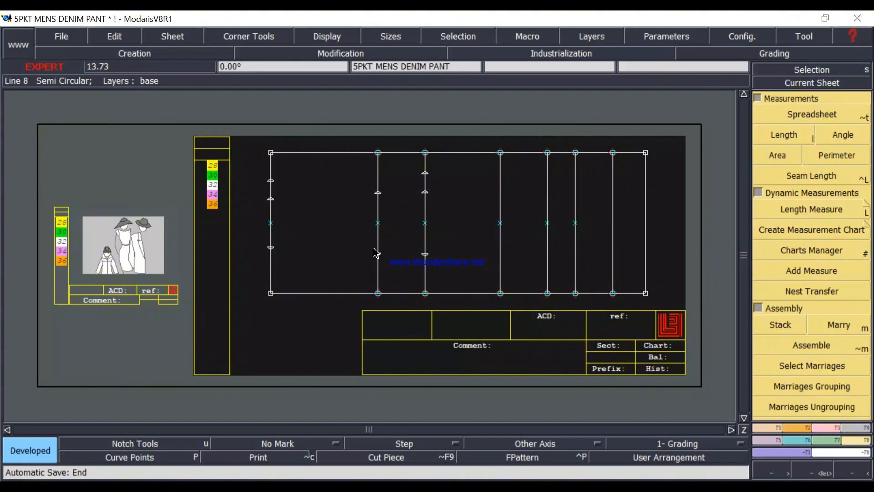
# Mark another developed point on the calf line, 2 inches above the upper front width point.
pyautogui.moveTo(379, 193)
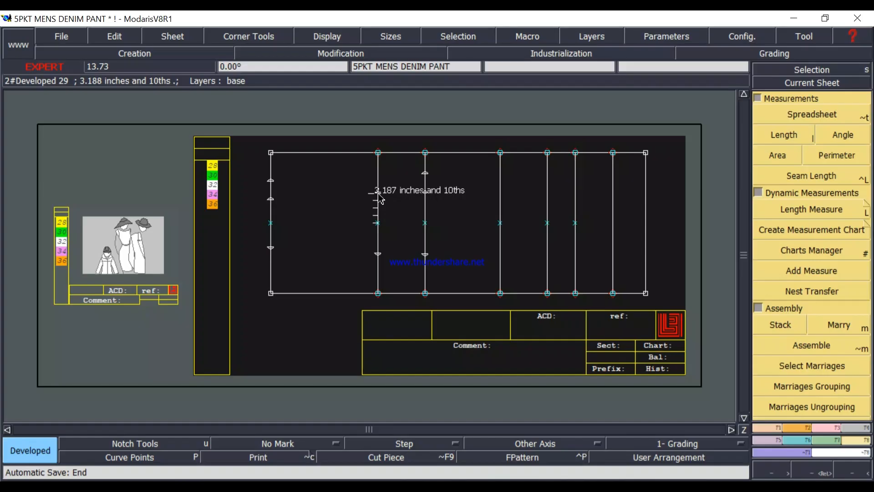
pyautogui.click(389, 181)
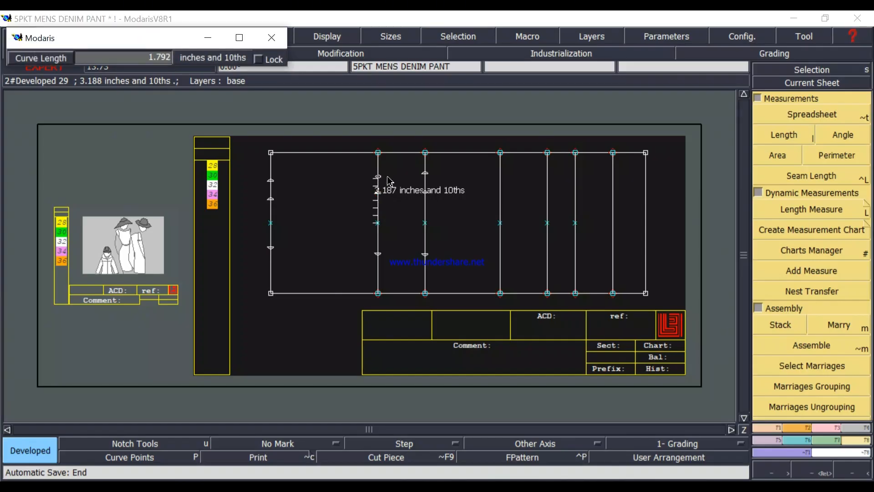
pyautogui.press('Down')
pyautogui.press('Return')
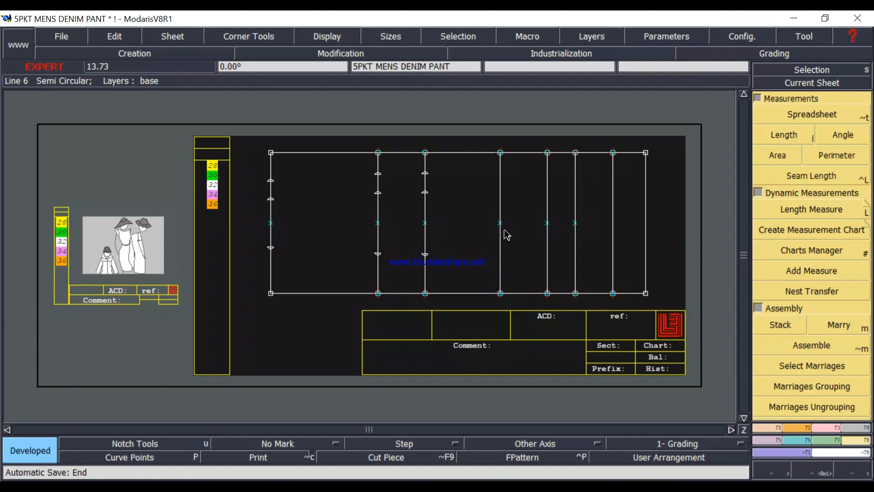
# Switch to the measurement chart image to check the size 32 mid thigh circumference 5" below crotch, and return to Modaris.
pyautogui.click(651, 487)
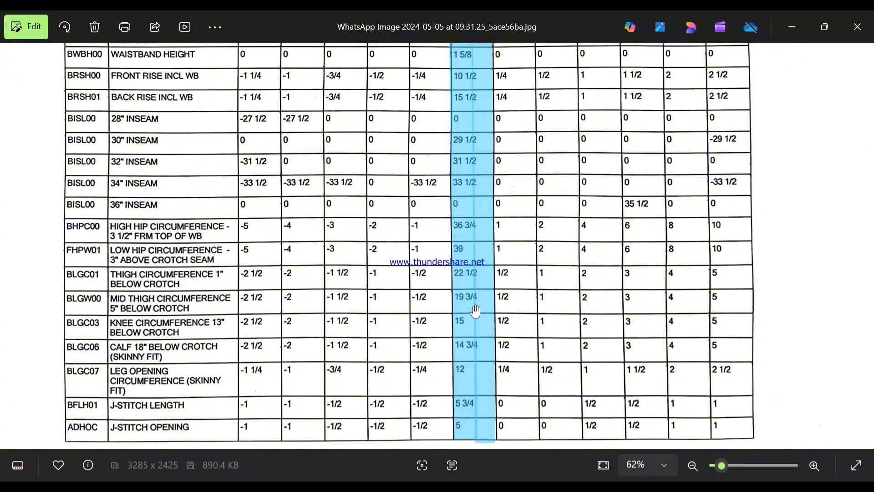
pyautogui.scroll(2, 473, 312)
pyautogui.scroll(3, 473, 312)
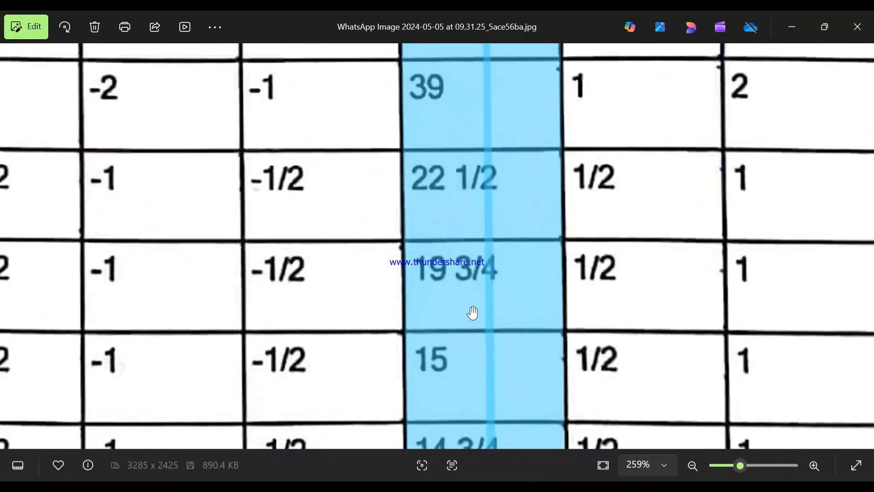
pyautogui.scroll(-4, 478, 296)
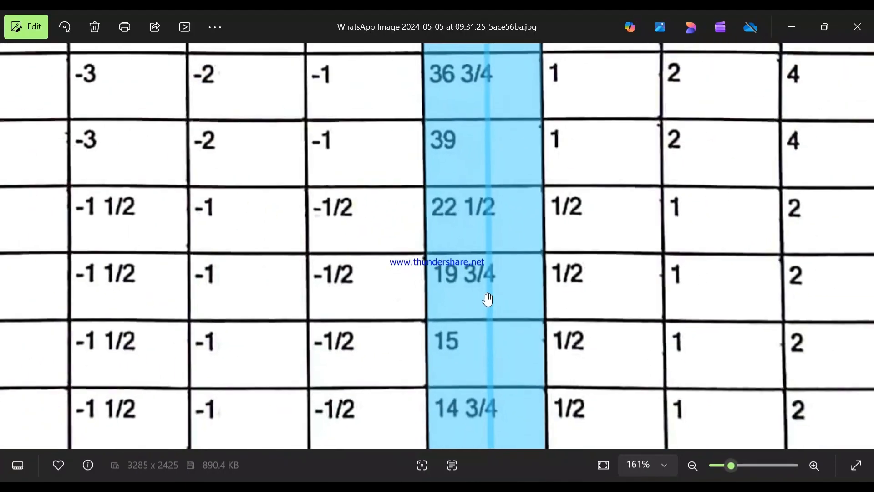
pyautogui.scroll(-1, 488, 299)
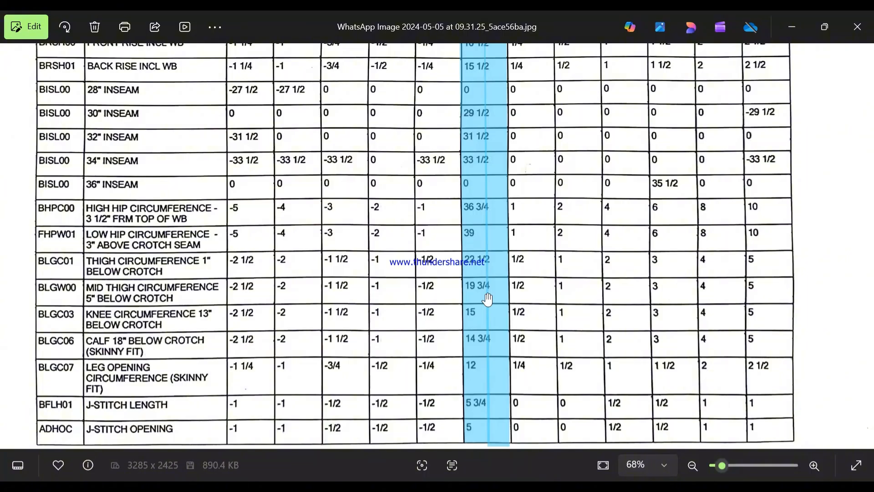
pyautogui.click(786, 26)
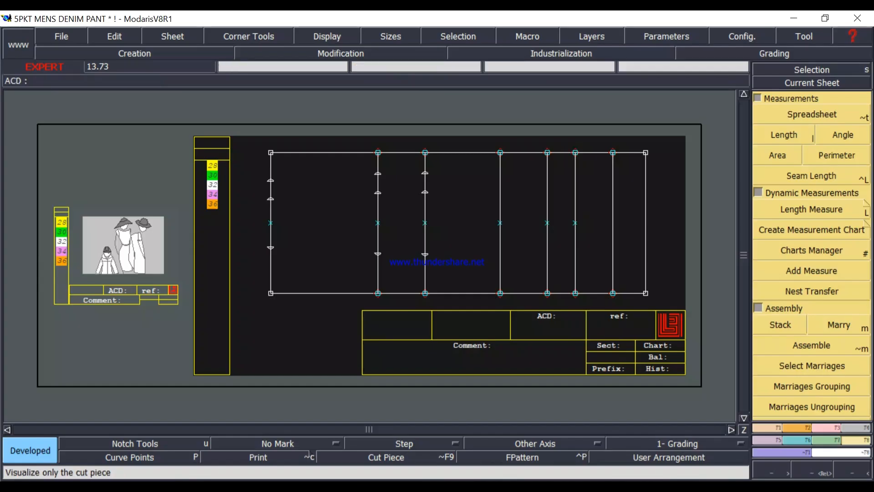
# Clear Calculator, work out 19.75 minus 2 and divide the result by 4 for the front mid thigh width, and return to Modaris.
pyautogui.click(433, 486)
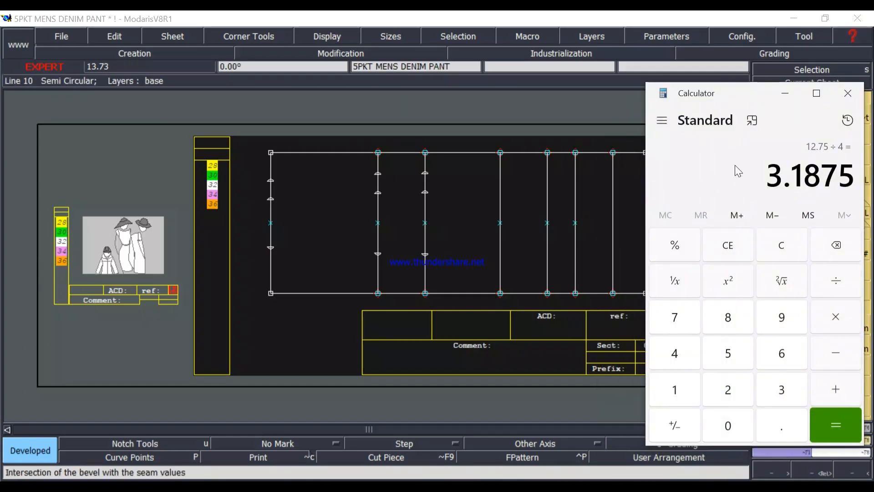
pyautogui.click(781, 244)
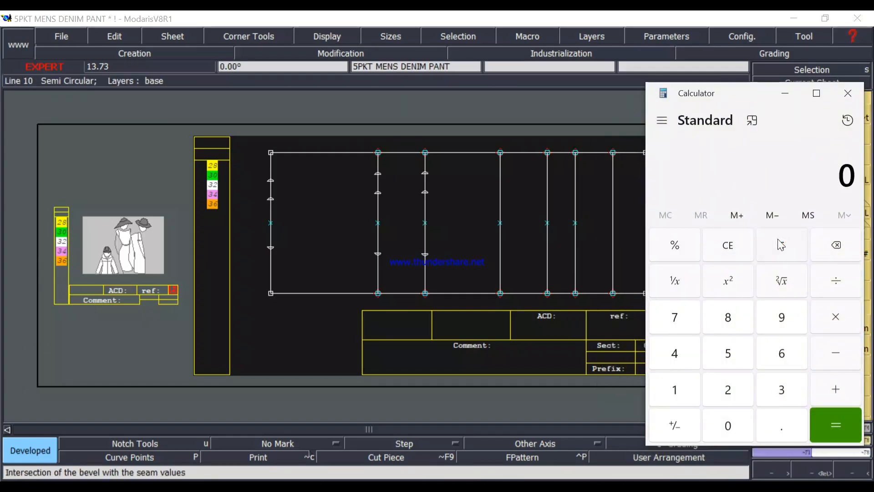
pyautogui.write('19.75')
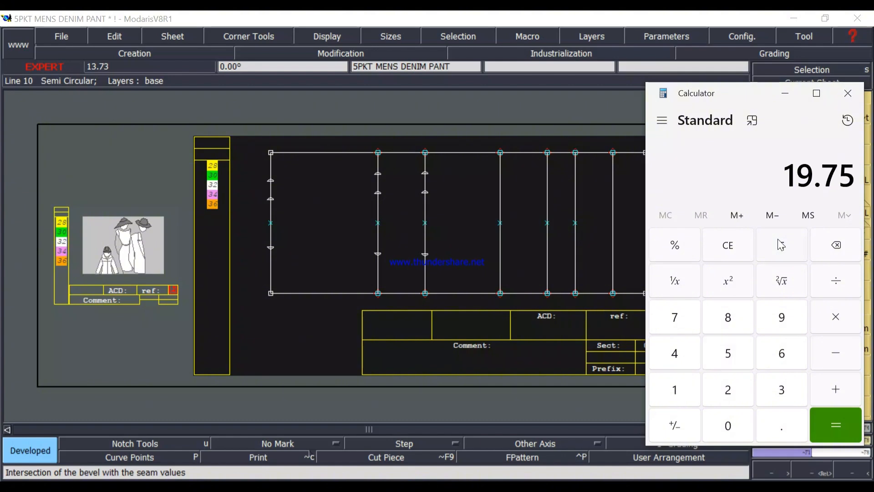
pyautogui.press('-')
pyautogui.press('2')
pyautogui.press('Return')
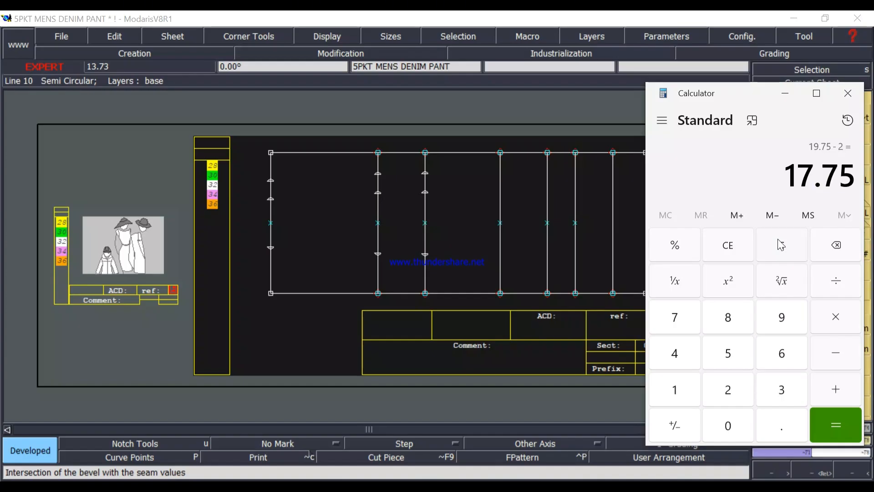
pyautogui.press('/')
pyautogui.press('4')
pyautogui.press('Return')
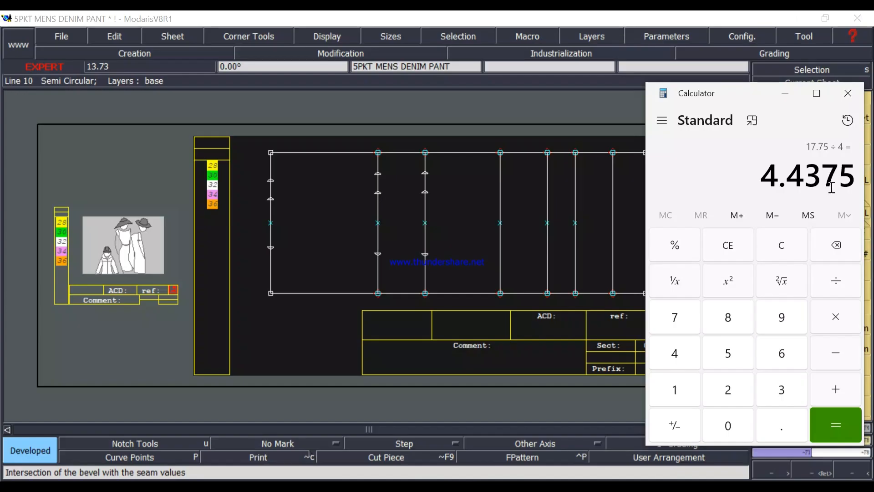
pyautogui.click(795, 99)
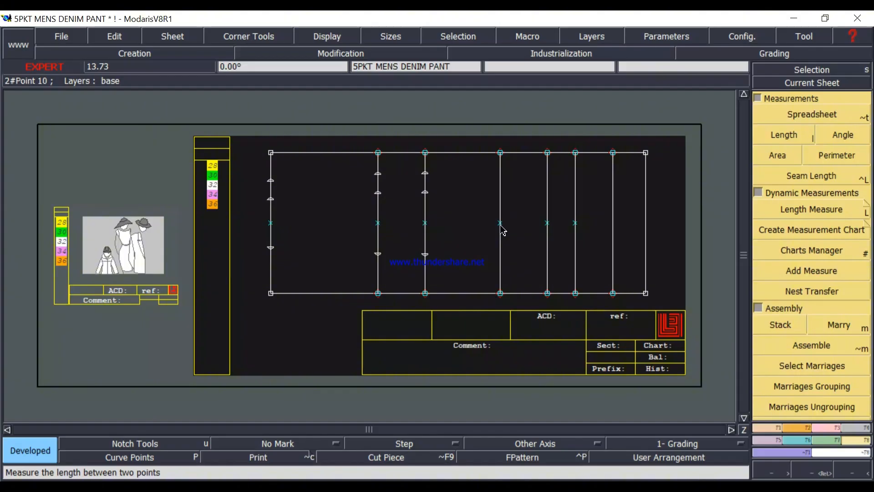
# Mark a developed point on the mid thigh line 4.4375 inches above its centre point, rechecking the calculated value in Calculator.
pyautogui.press('d')
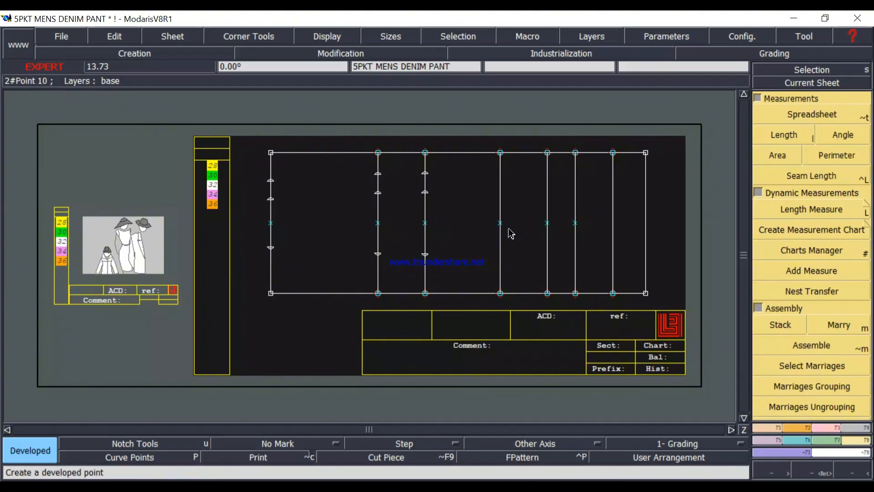
pyautogui.click(501, 227)
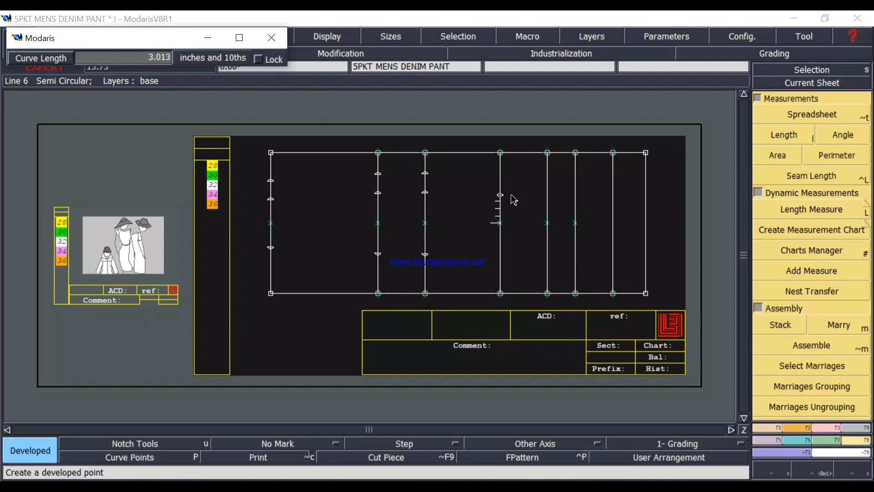
pyautogui.write('2.000')
pyautogui.write('4.')
pyautogui.moveTo(333, 487)
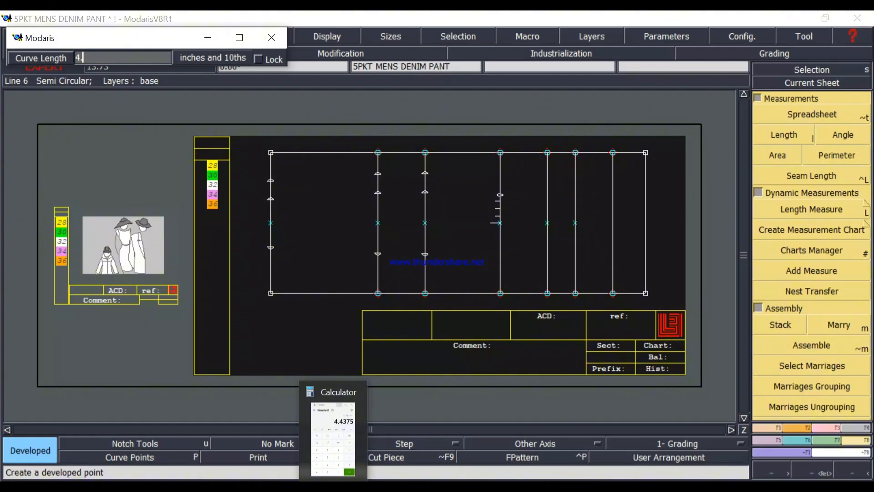
pyautogui.click(333, 437)
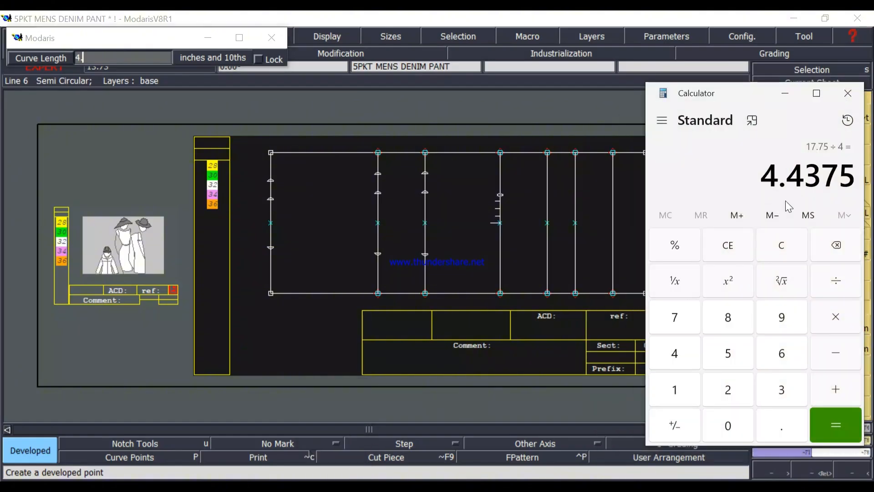
pyautogui.click(788, 95)
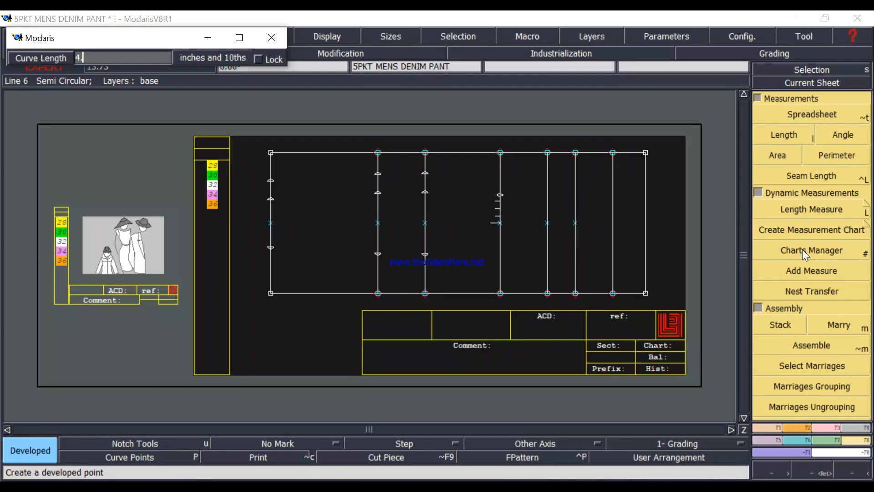
pyautogui.write('4.4375')
pyautogui.press('Return')
# Mark the opposite developed point on the mid thigh line below its centre point, using a curve length of -4.4375.
pyautogui.hotkey('shift', 'l')
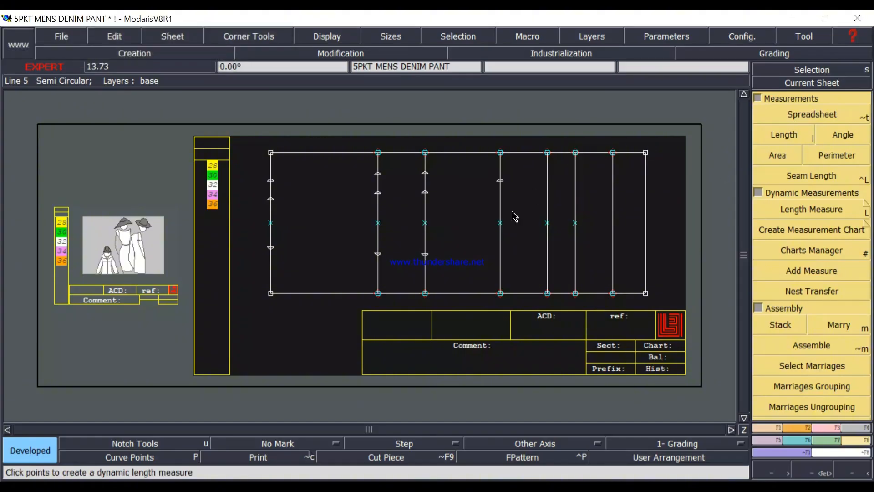
pyautogui.click(502, 232)
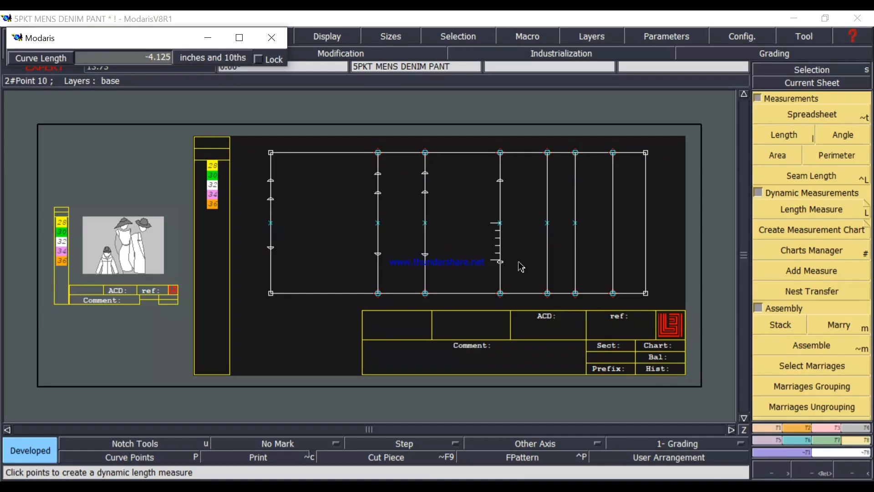
pyautogui.press('Down')
pyautogui.press('BackSpace')
pyautogui.write('-4.4375')
pyautogui.press('Return')
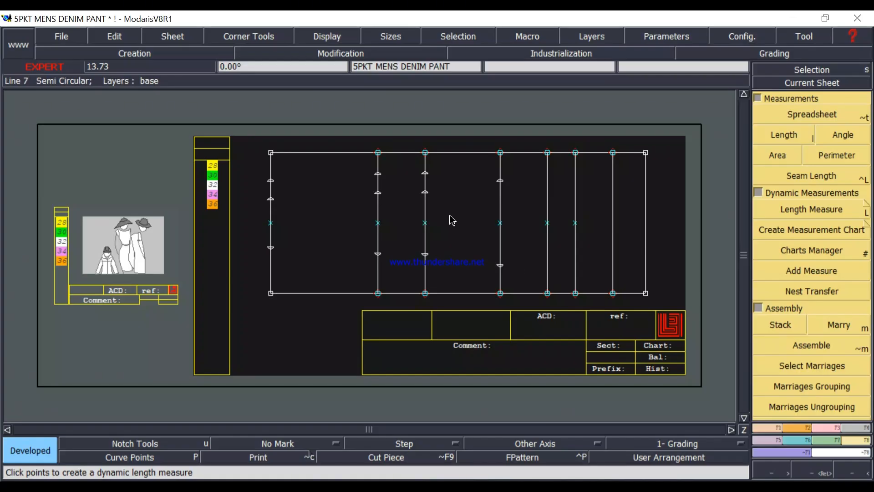
# Mark another developed point on the mid thigh line, 2 inches above the upper front width point.
pyautogui.click(500, 223)
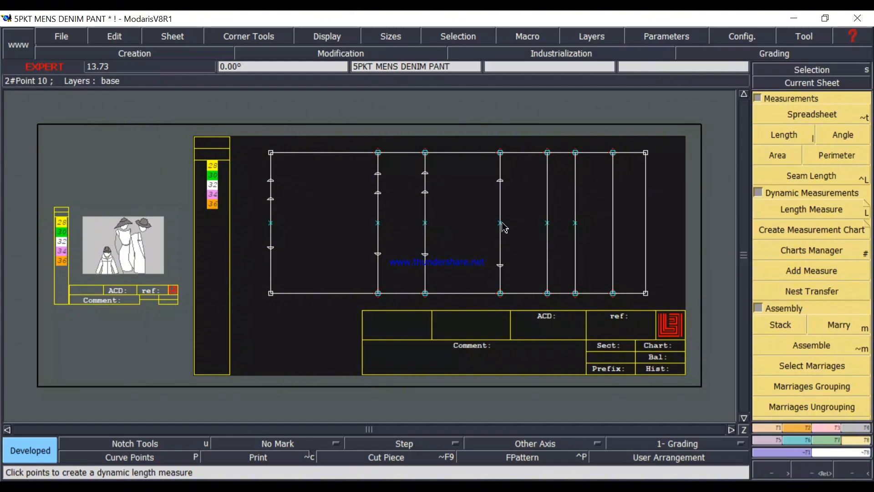
pyautogui.click(501, 182)
pyautogui.click(500, 165)
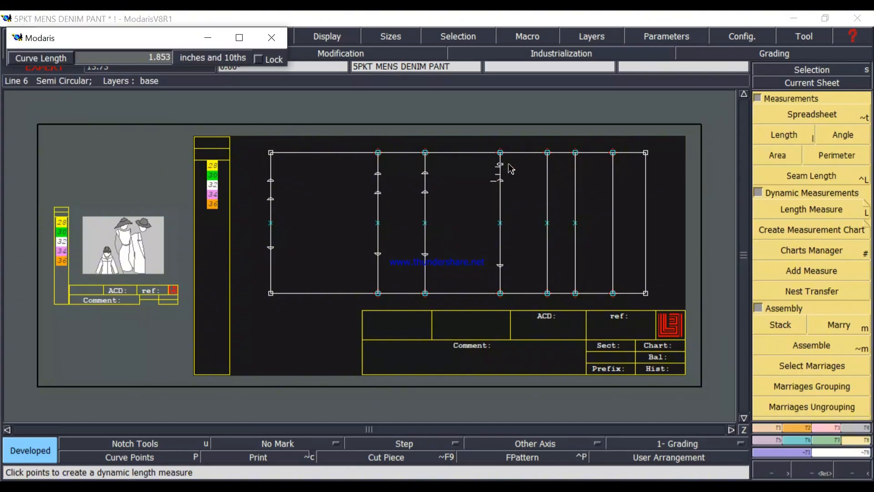
pyautogui.write('-4.438')
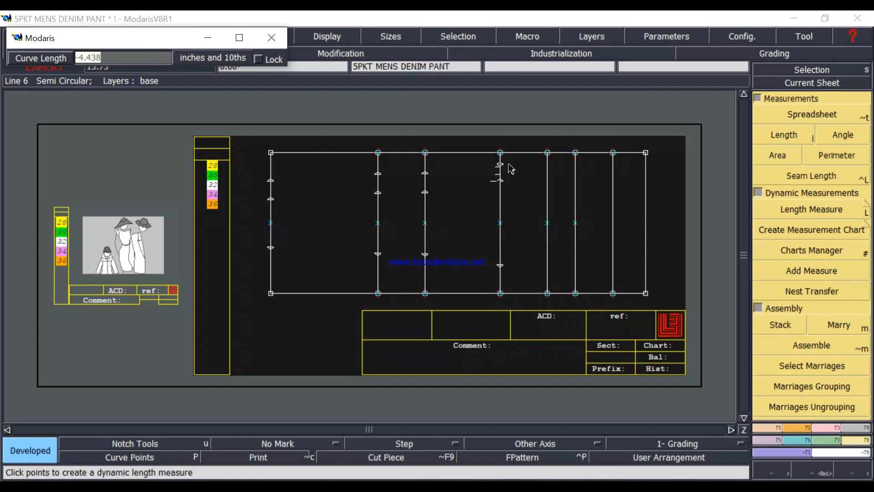
pyautogui.press('Return')
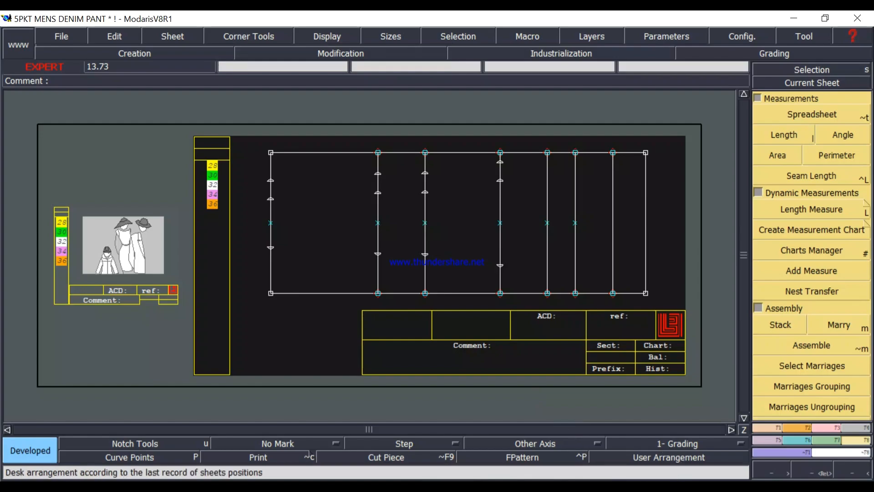
# Switch to the measurement chart image to check the size 32 thigh circumference 1" below crotch, and return to Modaris.
pyautogui.hotkey('alt', 'Tab')
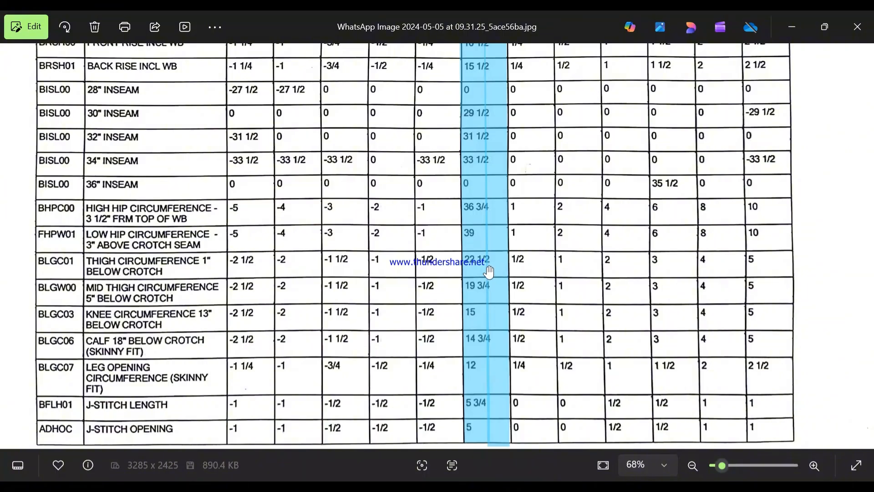
pyautogui.scroll(-1, 489, 272)
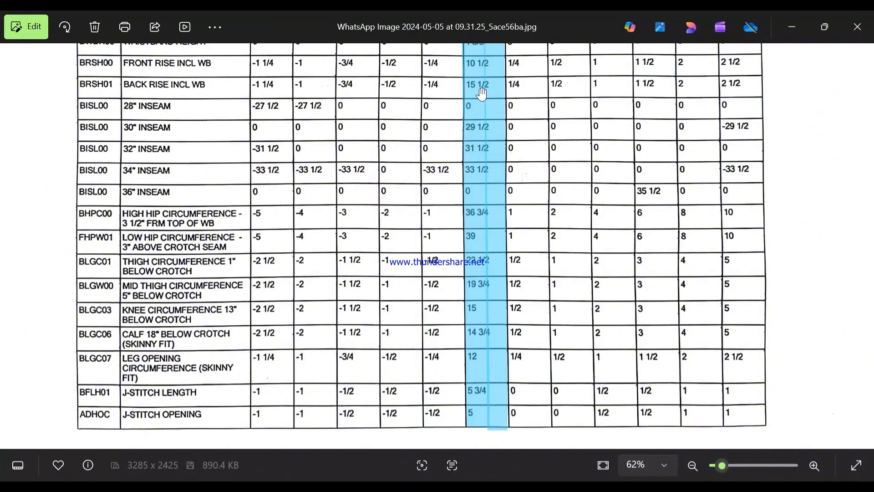
pyautogui.click(793, 31)
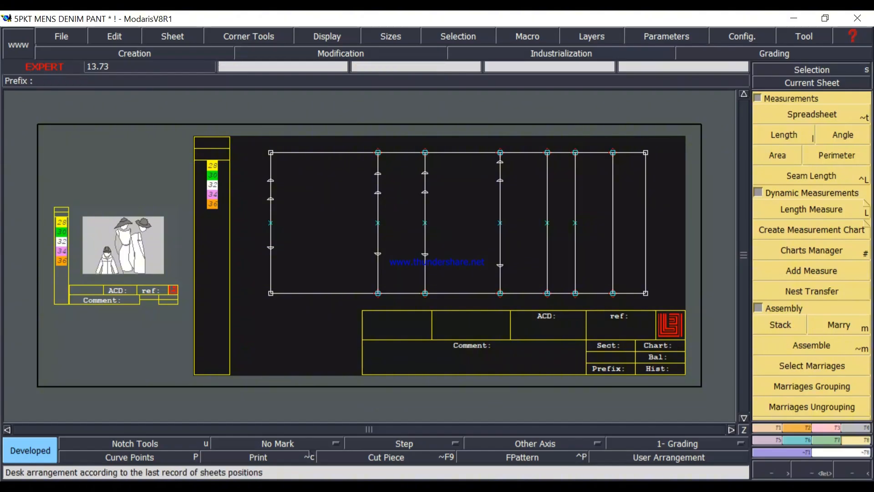
pyautogui.click(664, 484)
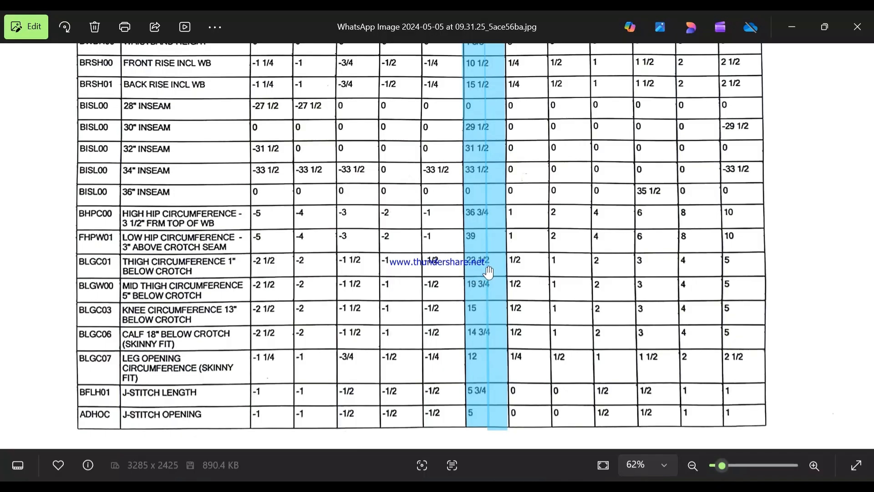
pyautogui.click(797, 28)
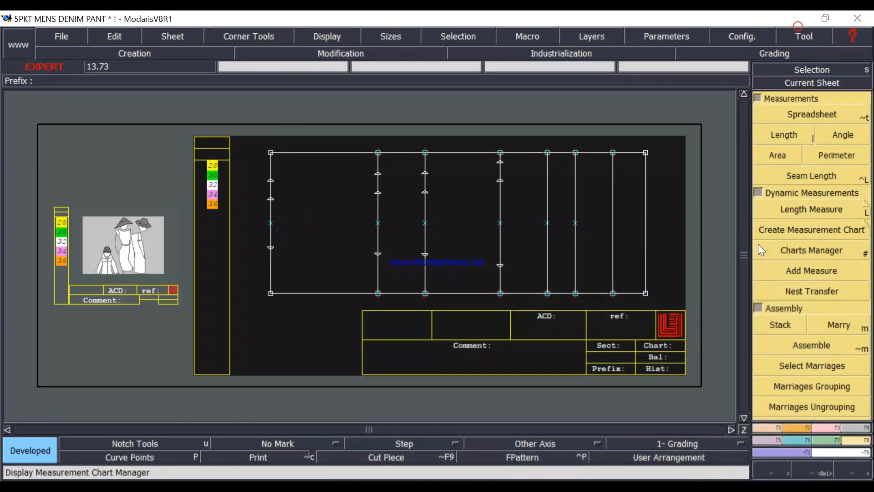
# Calculate the quarter thigh width in Calculator by subtracting 5 from 22.5 and dividing the result by 4.
pyautogui.click(426, 486)
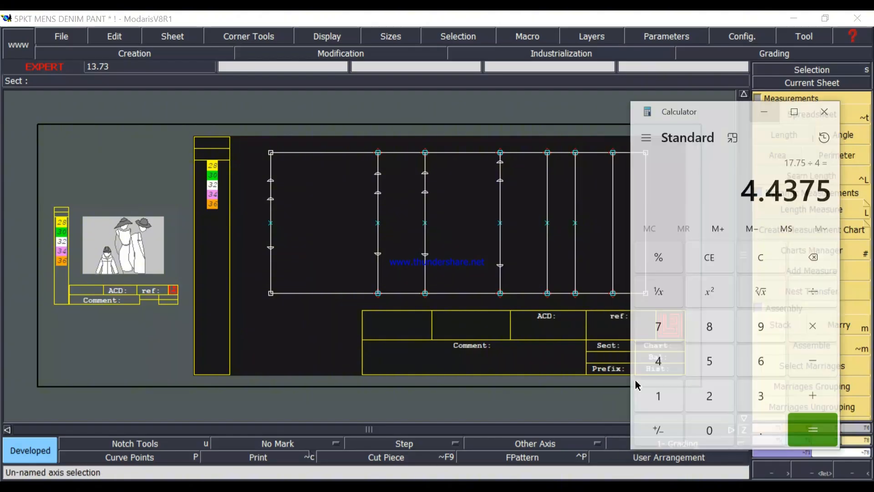
pyautogui.click(777, 249)
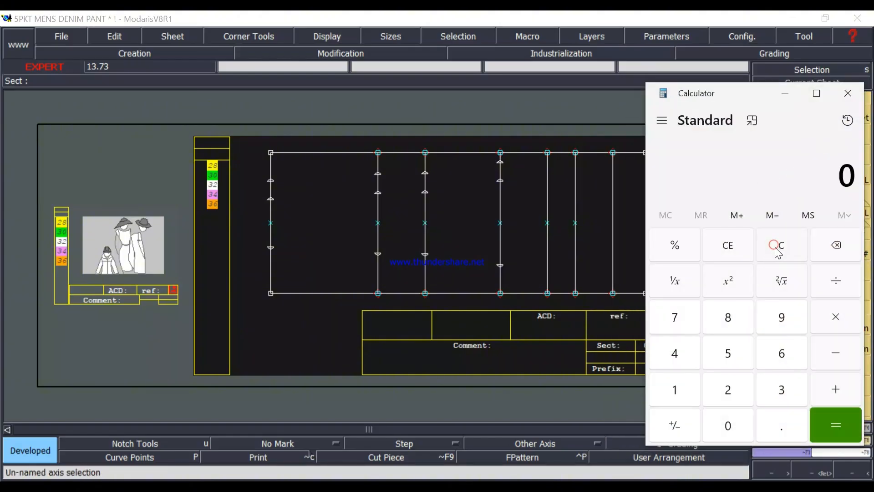
pyautogui.write('22.5 ')
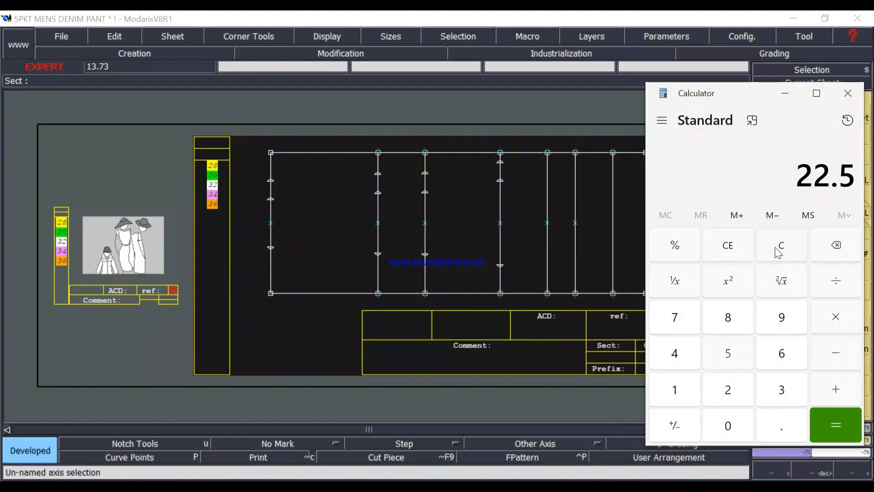
pyautogui.write('- 5')
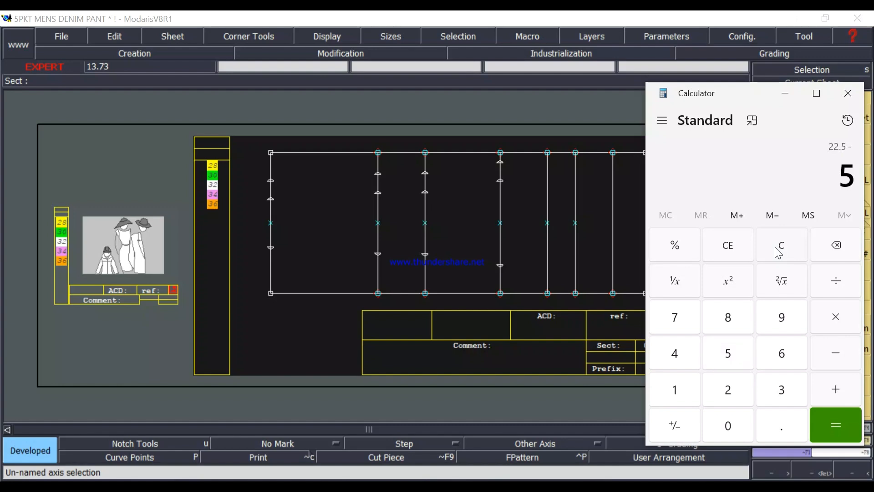
pyautogui.press('Return')
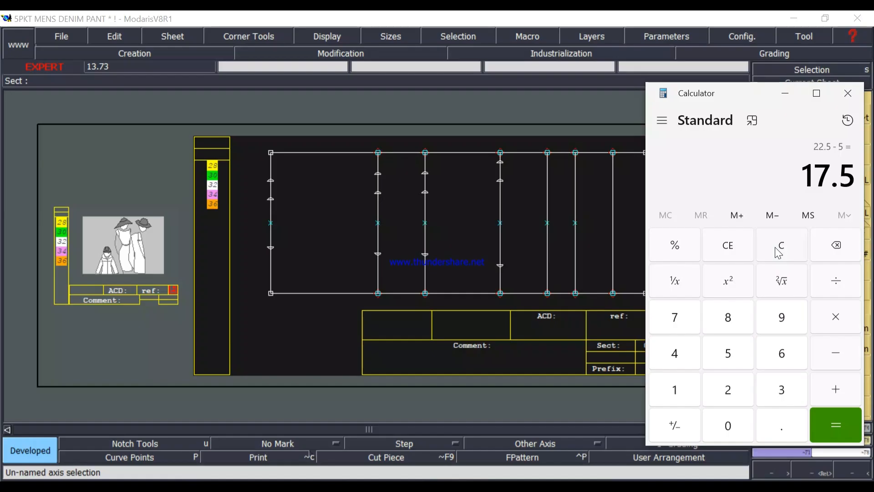
pyautogui.press('/')
pyautogui.write('4')
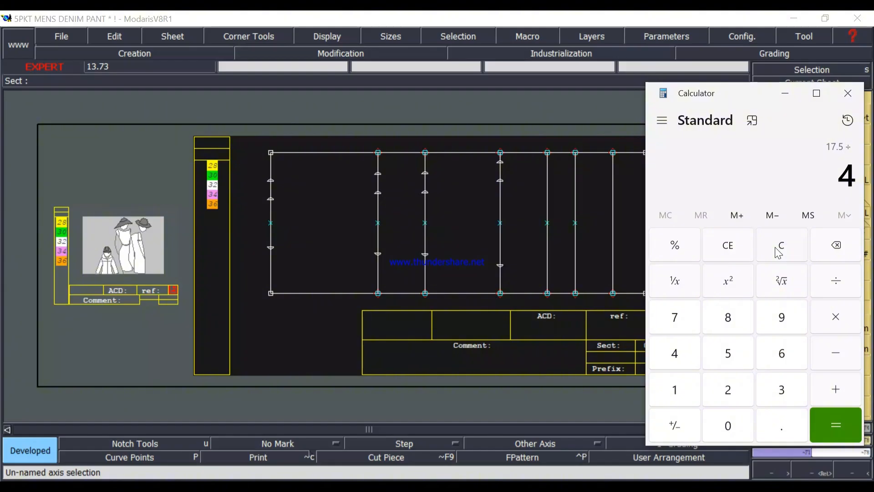
pyautogui.press('Return')
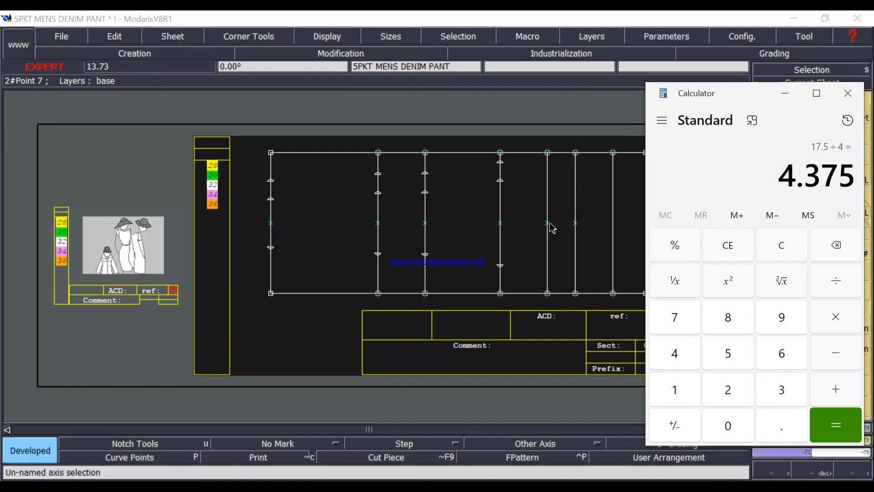
pyautogui.click(791, 98)
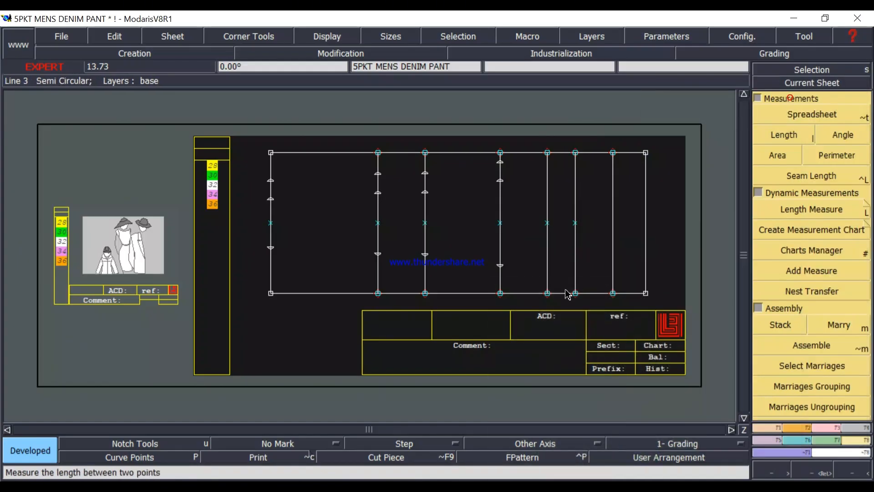
# Mark a developed point on the thigh line 4.375 inches above its centre point, rechecking the calculated value in Calculator.
pyautogui.click(549, 227)
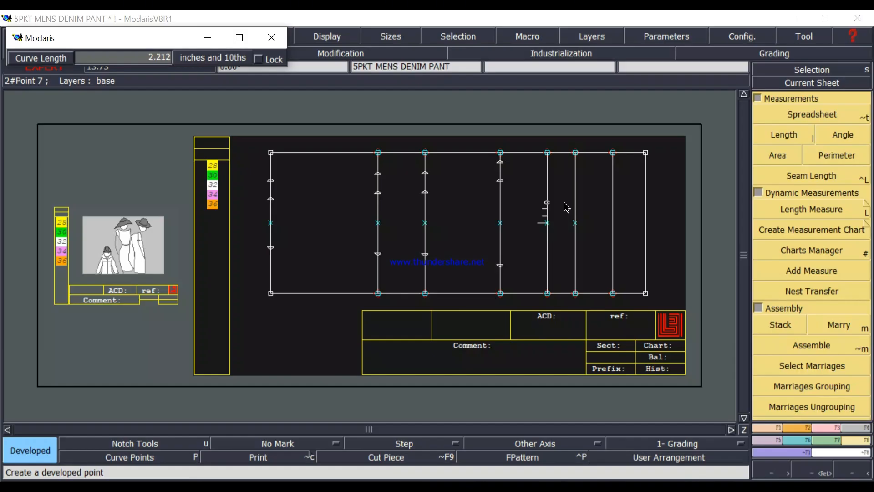
pyautogui.press('Down')
pyautogui.write('4.375')
pyautogui.click(371, 485)
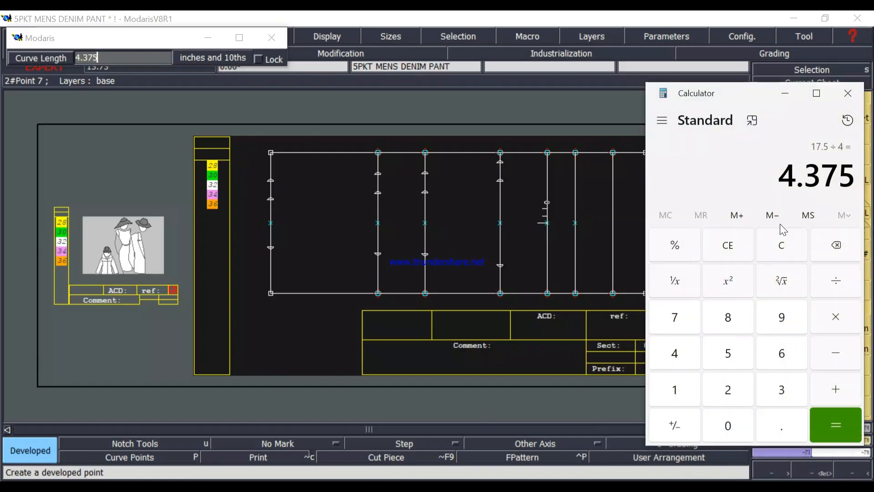
pyautogui.click(373, 486)
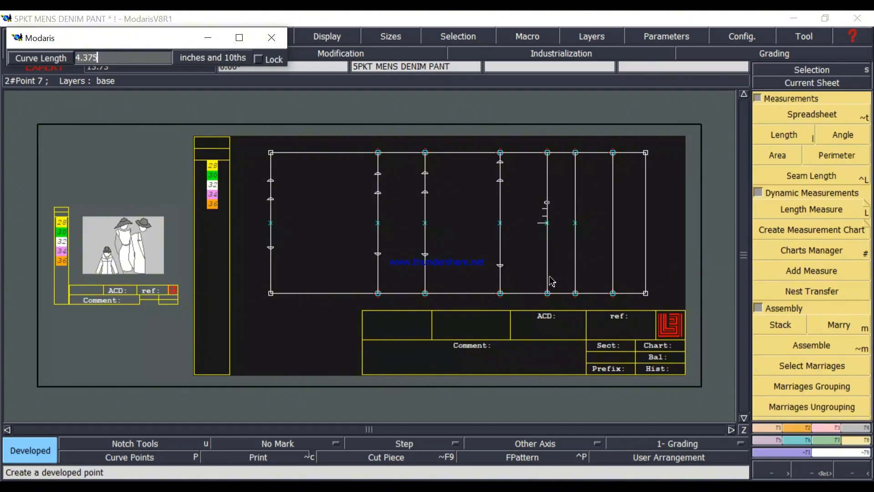
pyautogui.press('Return')
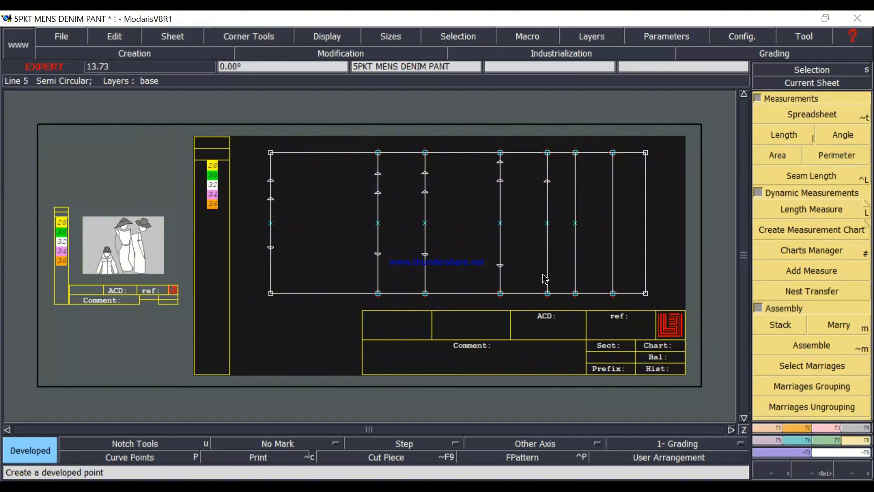
# Mark the opposite developed point on the thigh line below its centre point, using a curve length of -4.375.
pyautogui.click(549, 227)
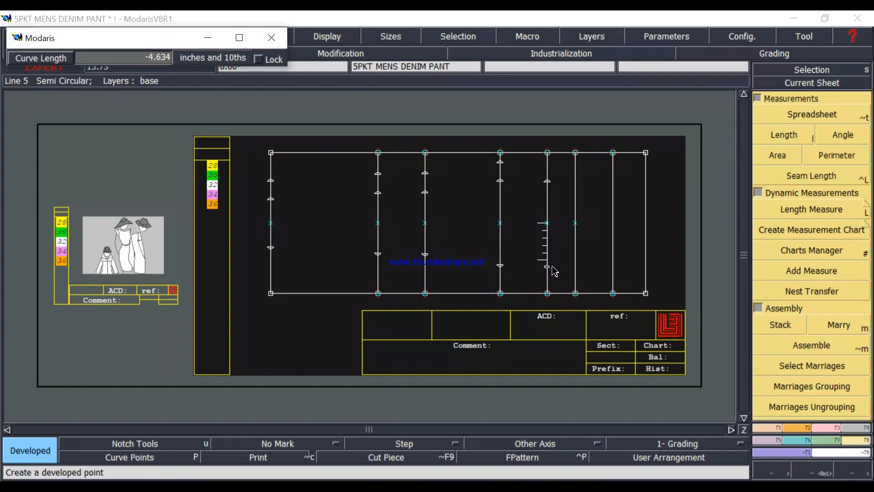
pyautogui.write('4.375')
pyautogui.write('-')
pyautogui.write('4.37')
pyautogui.write('5')
pyautogui.press('Return')
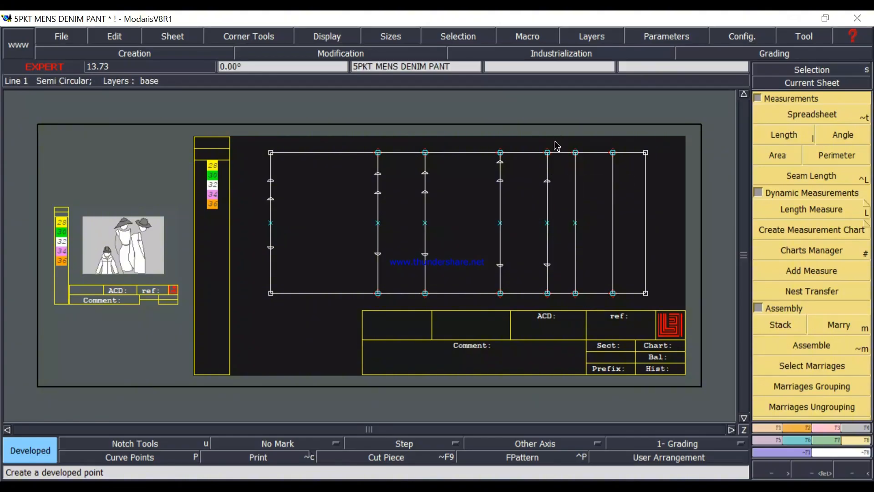
# Try to mark another developed point on the thigh line, measured upward from the upper front width point.
pyautogui.click(547, 183)
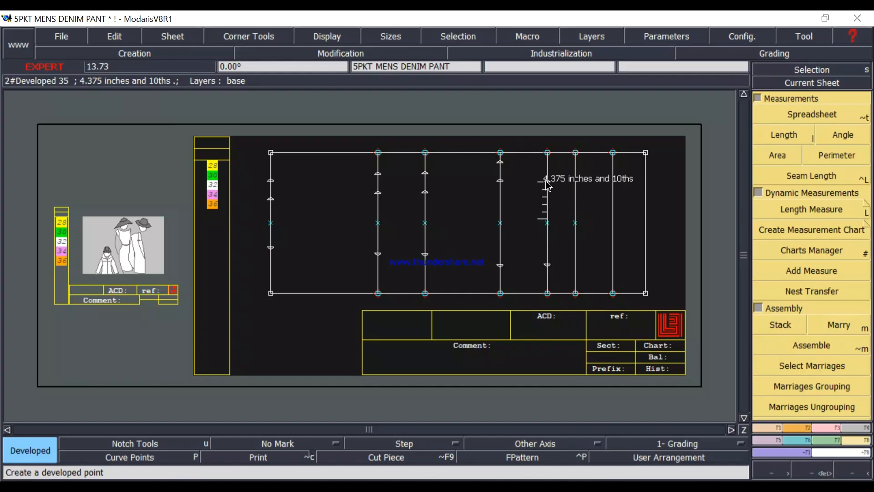
pyautogui.click(547, 183)
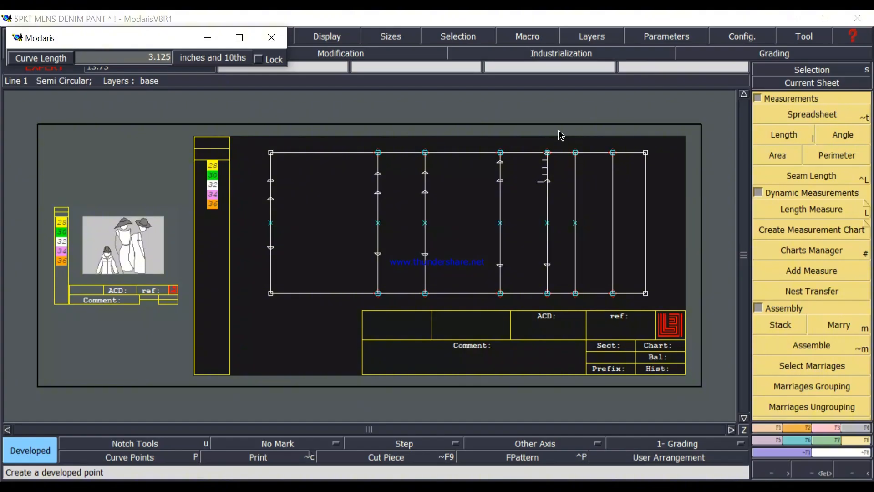
pyautogui.click(558, 176)
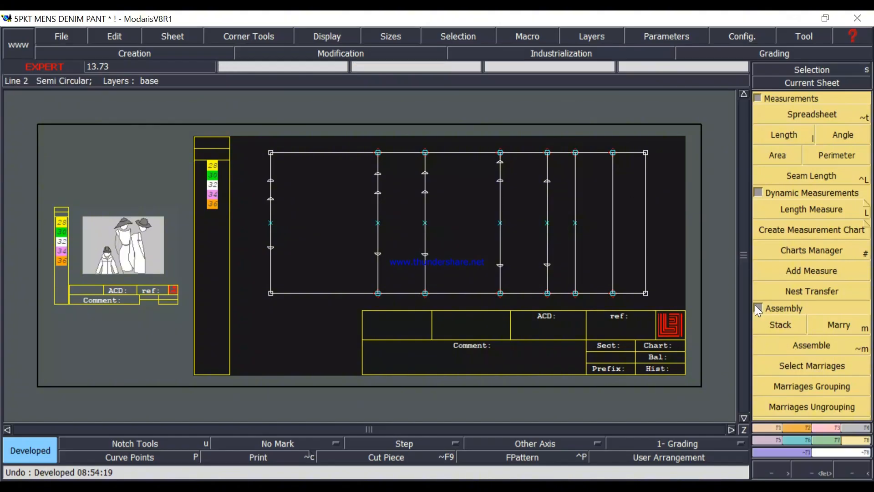
# Lengthen the mid thigh line by about 3.06 inches beyond the pattern's upper edge with Len.Str.Line.
pyautogui.click(828, 429)
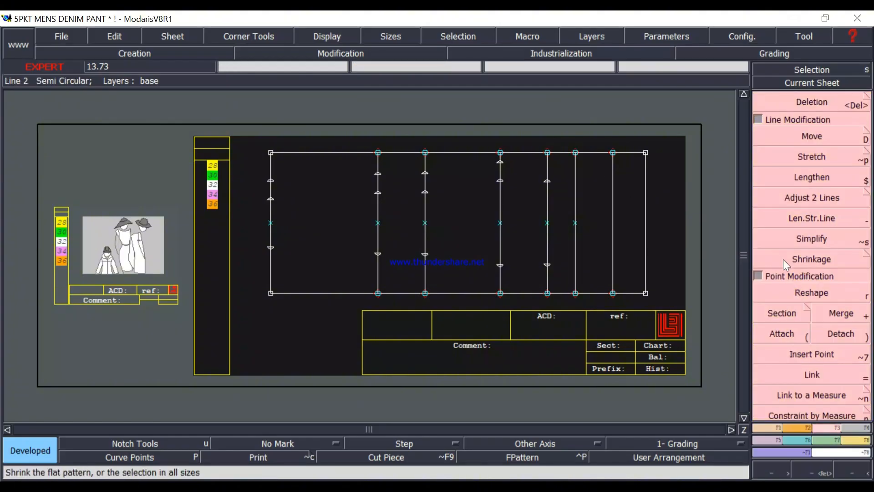
pyautogui.click(825, 221)
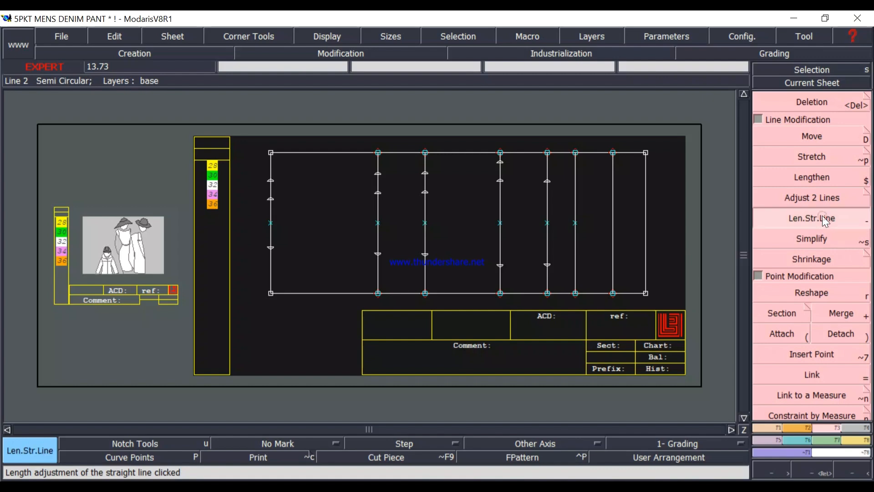
pyautogui.click(501, 173)
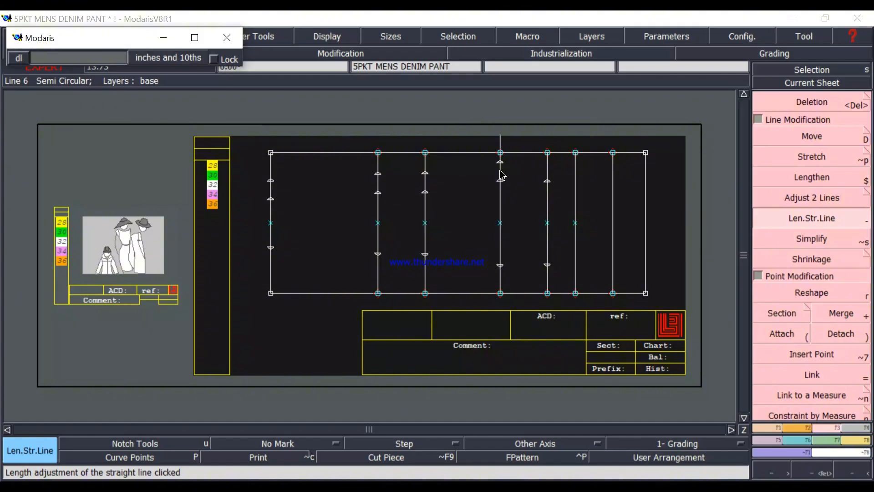
pyautogui.click(512, 128)
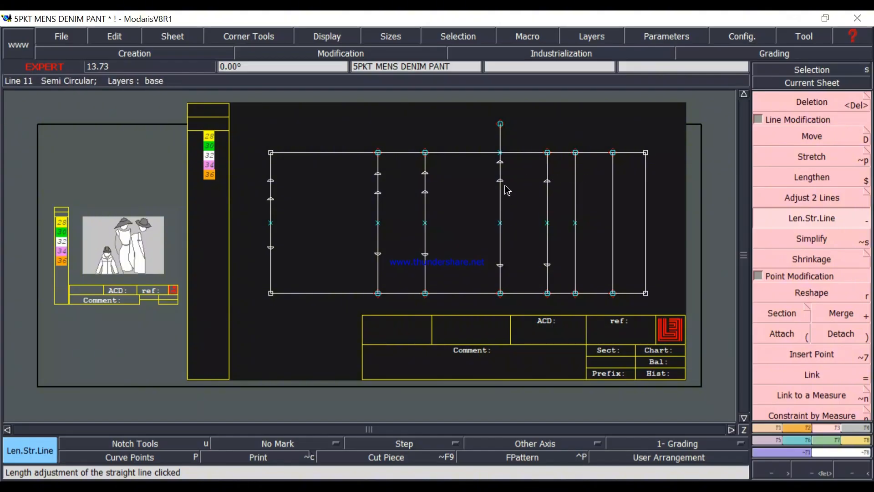
# Try to mark a developed point from the uppermost mid thigh point, and step back to the lengthened line without it.
pyautogui.press('d')
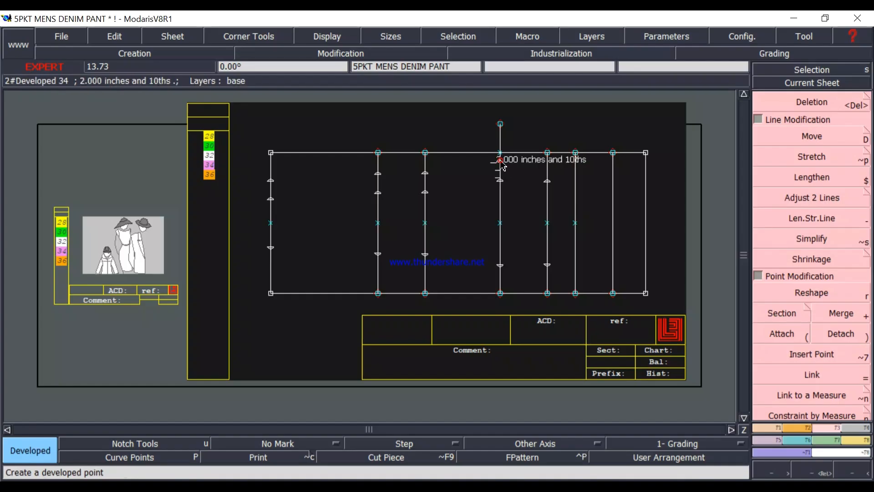
pyautogui.click(500, 162)
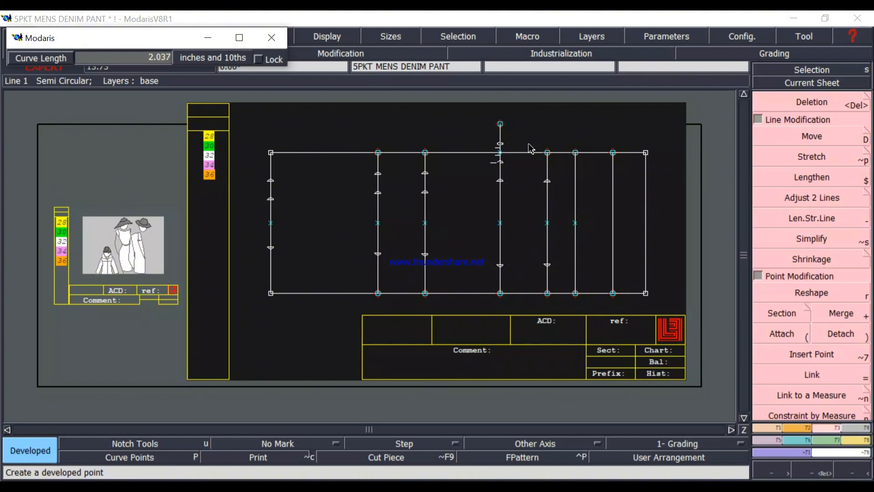
pyautogui.click(529, 173)
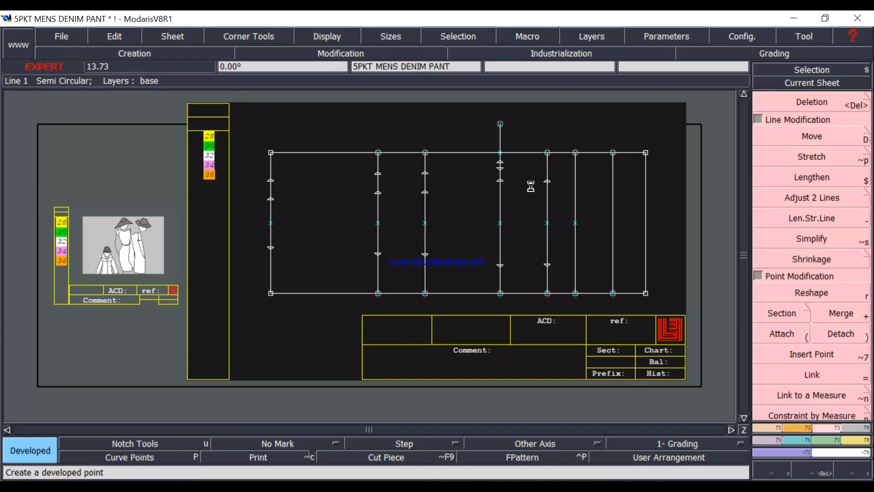
pyautogui.hotkey('ctrl', 'z')
pyautogui.hotkey('ctrl', 'z')
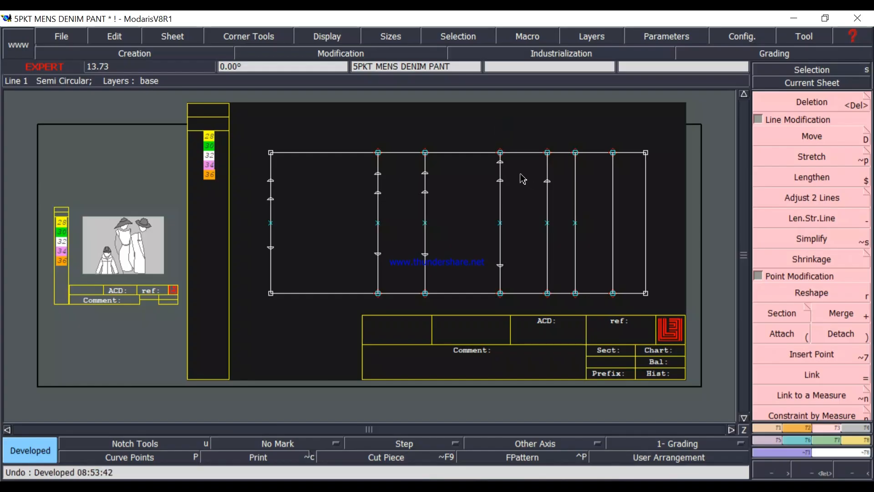
pyautogui.hotkey('ctrl', 'z')
pyautogui.hotkey('ctrl', 'y')
pyautogui.hotkey('ctrl', 'y')
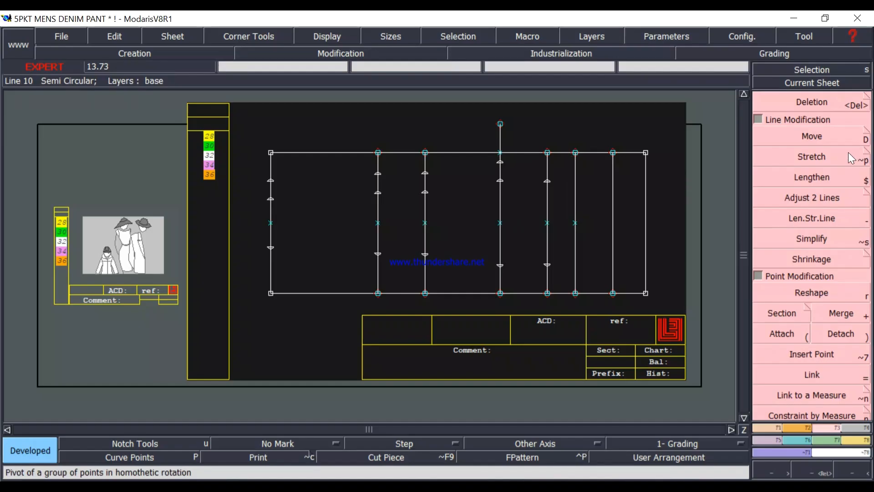
# Replace the mid thigh point 2 inches above the upper front width point with a developed point on the line's extension.
pyautogui.click(816, 100)
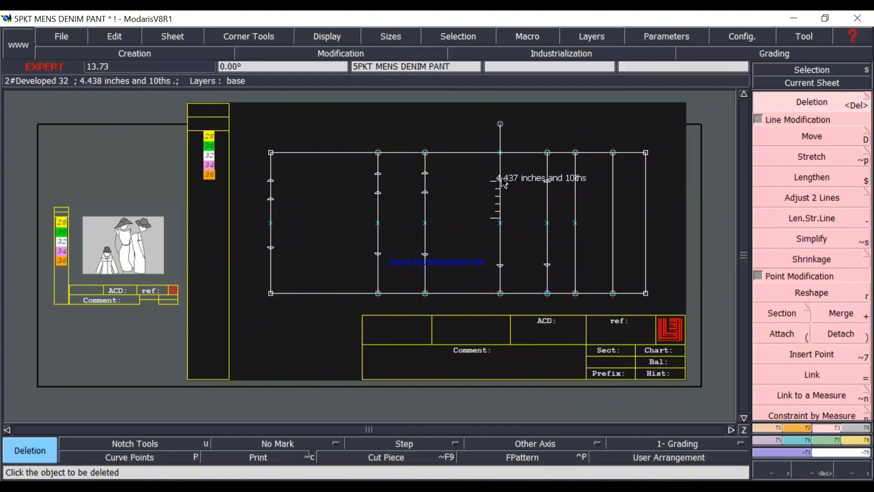
pyautogui.press('d')
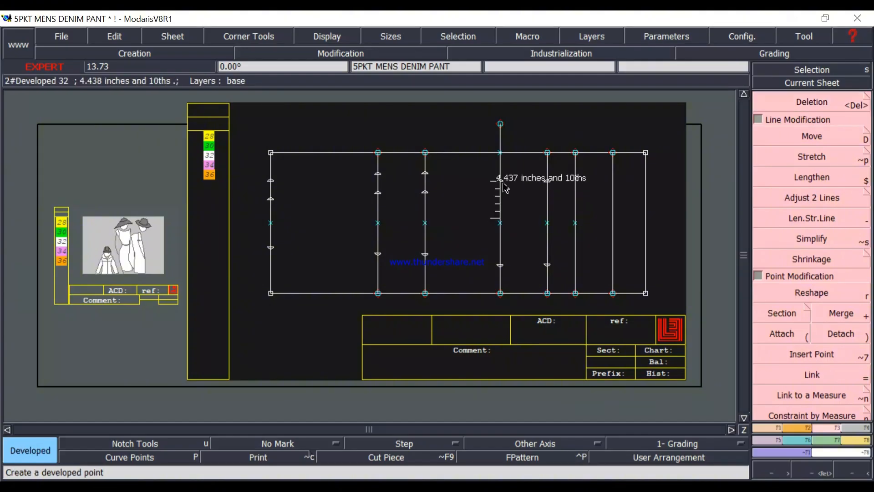
pyautogui.click(501, 180)
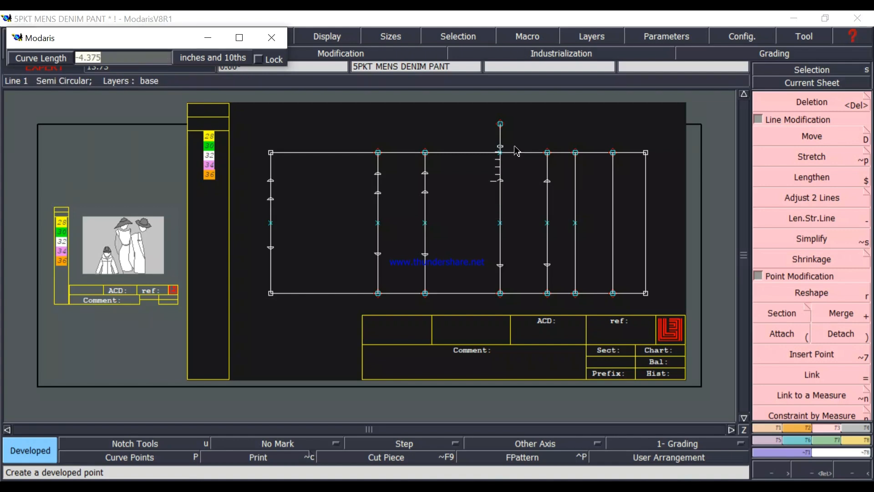
pyautogui.press('Return')
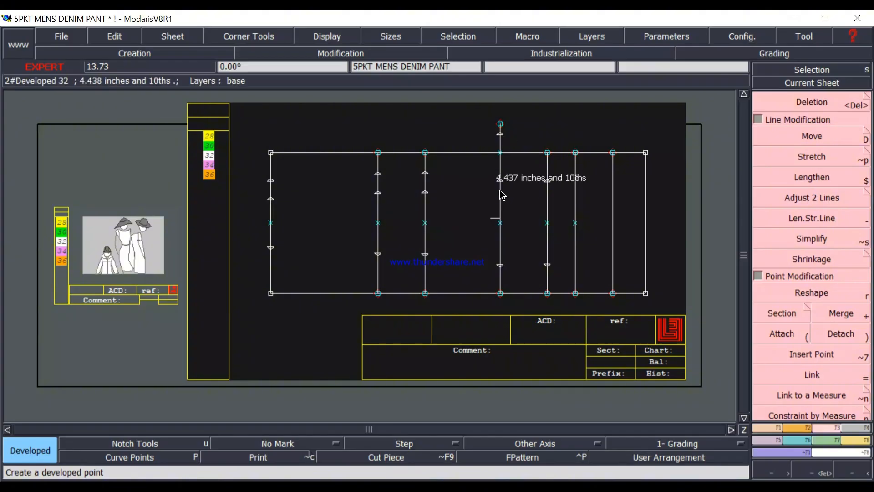
pyautogui.click(500, 273)
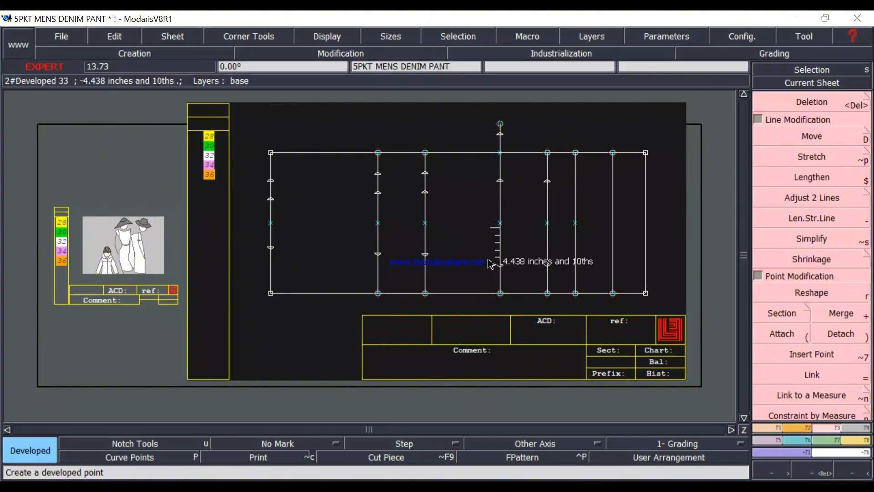
pyautogui.click(490, 264)
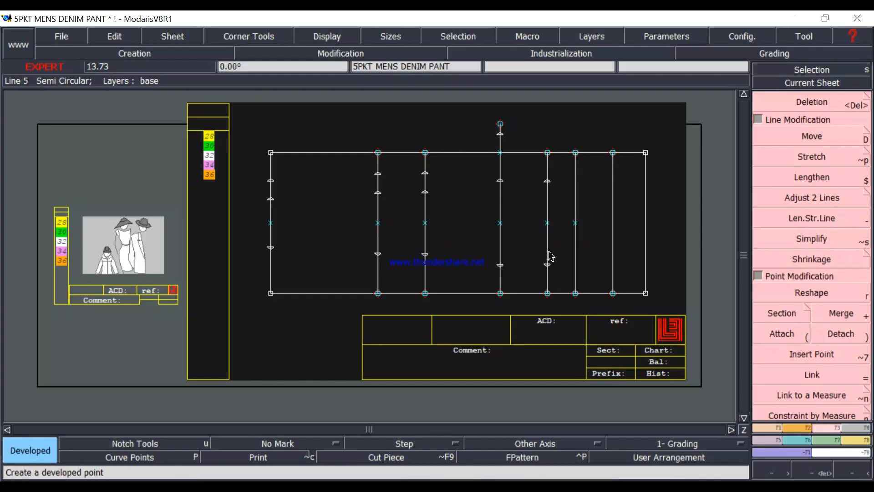
# Undo the replacement of the uppermost mid thigh point and delete the line's extension above the pattern edge.
pyautogui.hotkey('ctrl', 'z')
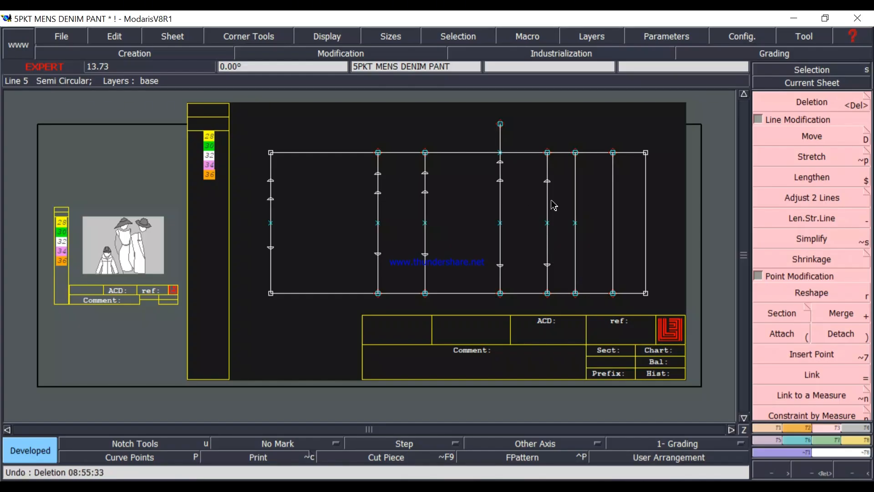
pyautogui.click(817, 102)
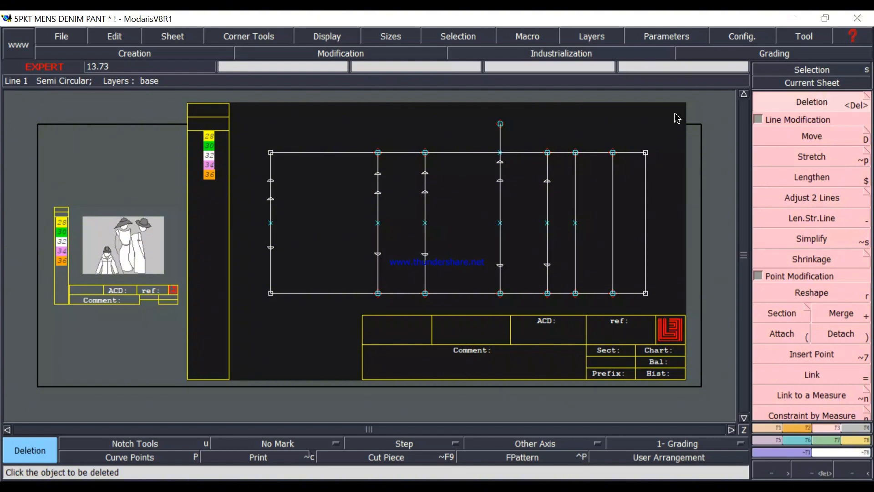
pyautogui.click(502, 130)
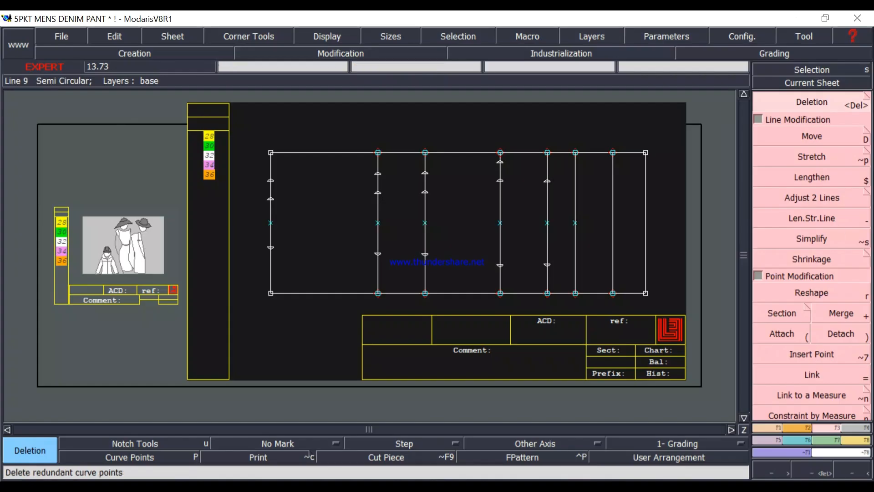
# Lengthen the thigh line at crotch level by 5 inches beyond the pattern's upper edge with Len.Str.Line.
pyautogui.click(814, 218)
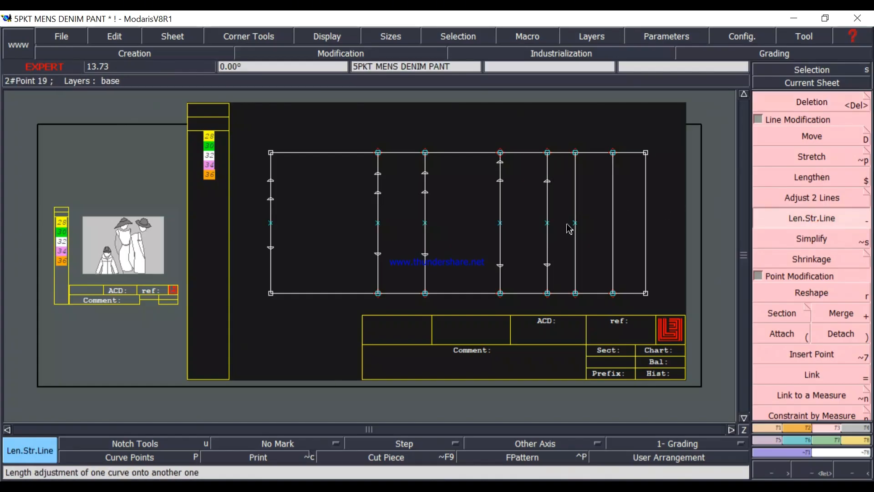
pyautogui.click(547, 174)
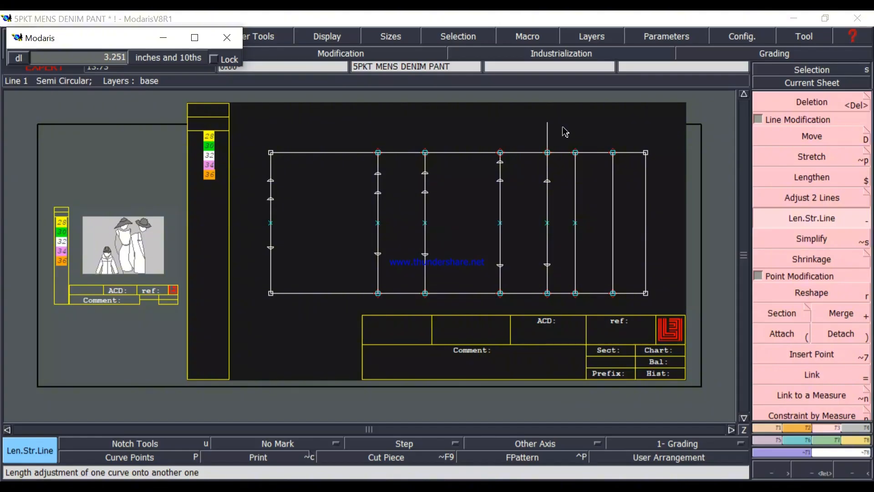
pyautogui.press('BackSpace')
pyautogui.write('5')
pyautogui.press('Return')
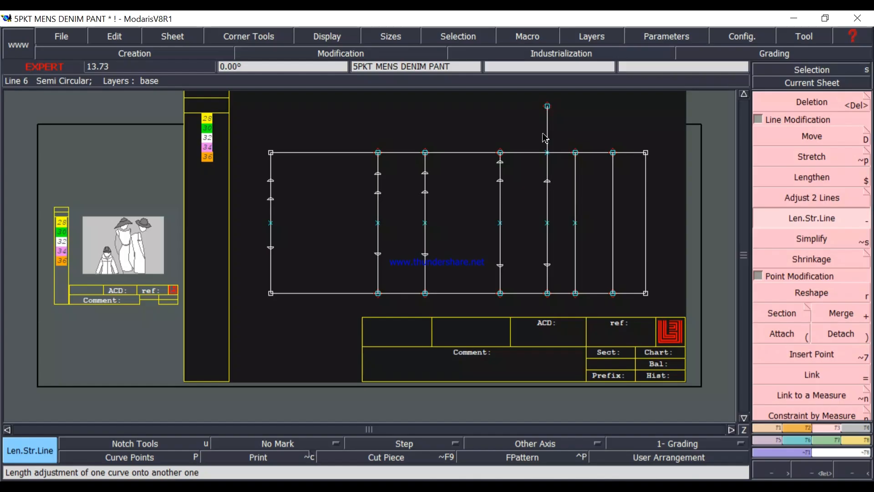
# Create a developed point 5 inches above the upper front width point, on the thigh line's extension.
pyautogui.click(549, 184)
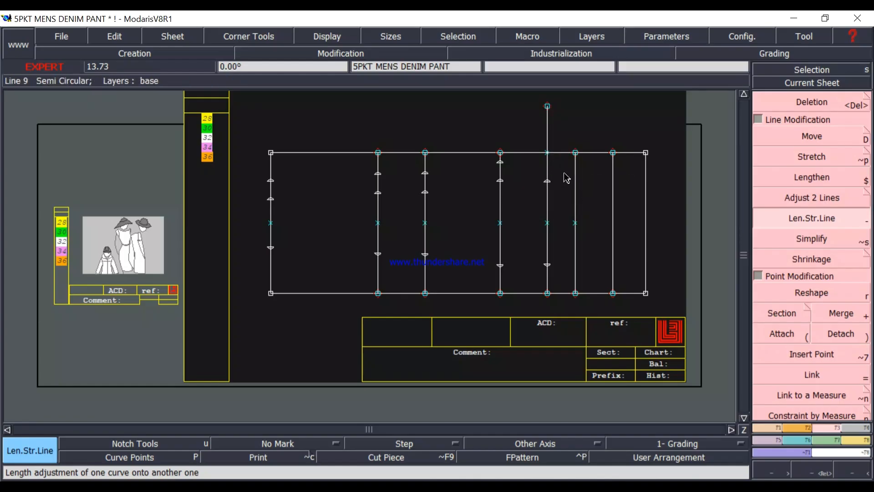
pyautogui.press('d')
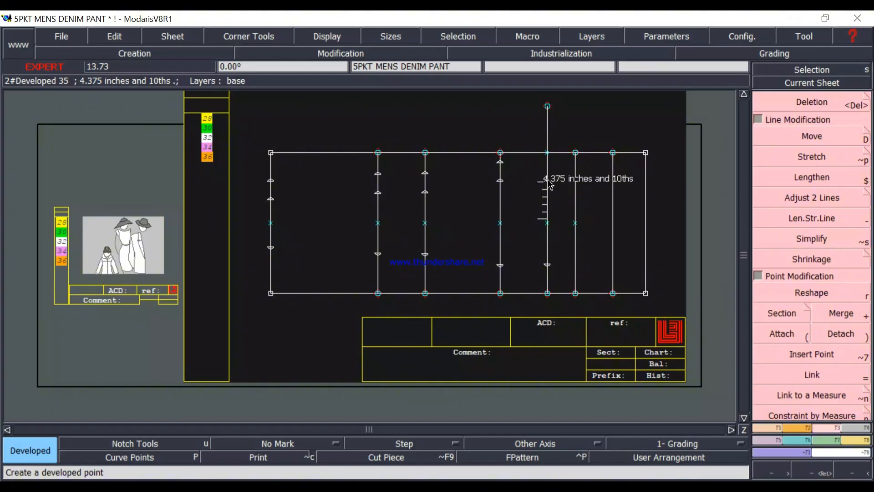
pyautogui.click(548, 182)
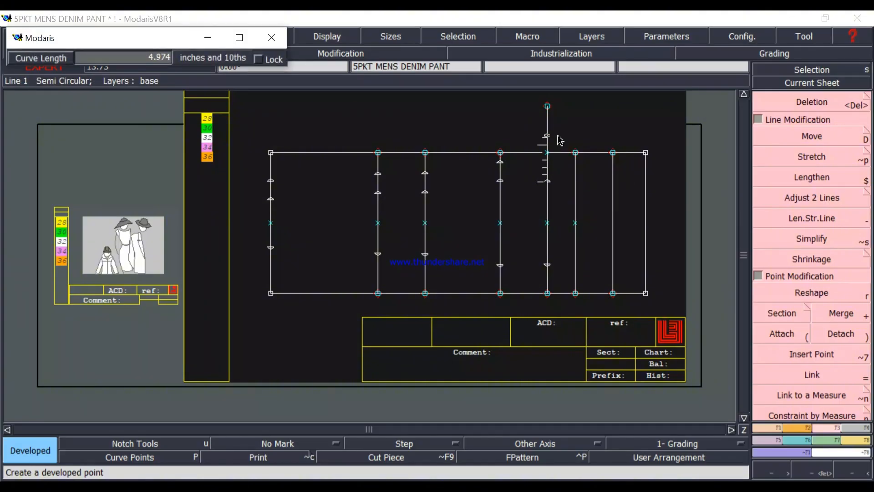
pyautogui.press('Down')
pyautogui.press('Return')
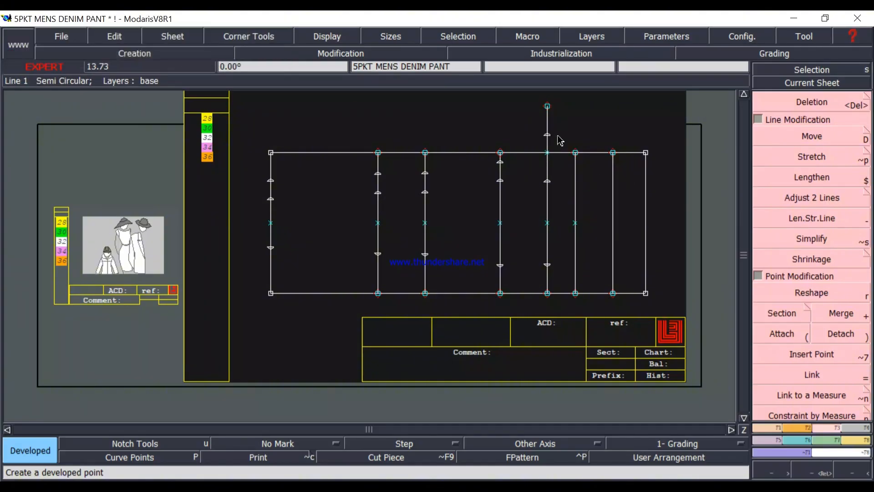
pyautogui.click(578, 134)
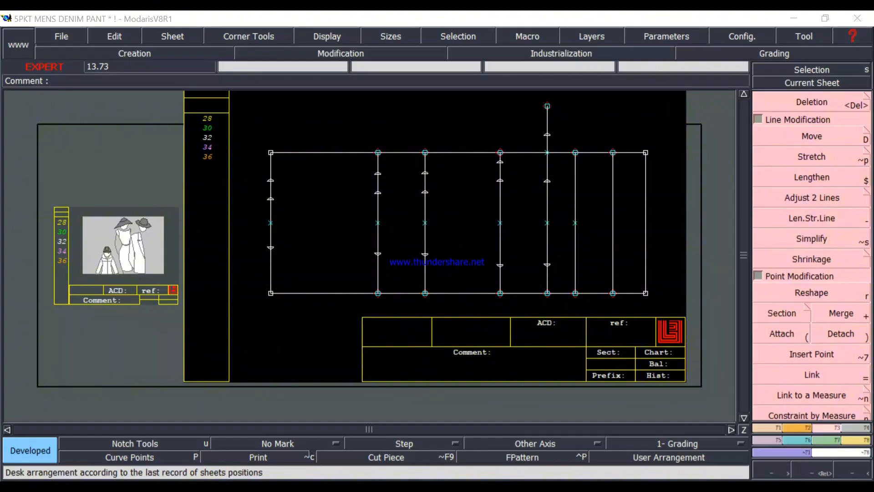
# Check the hip circumferences in the measurement chart image, and compute 37 ÷ 4 ÷ 2 in Calculator.
pyautogui.hotkey('alt', 'Tab')
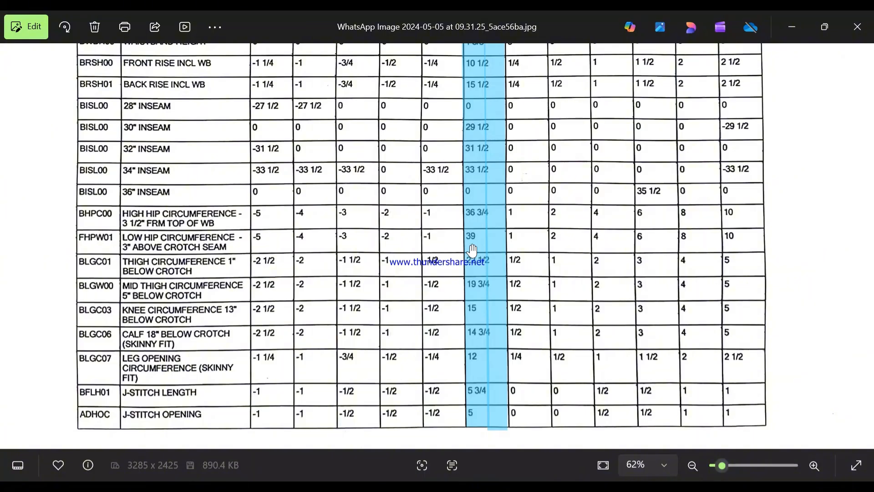
pyautogui.click(792, 27)
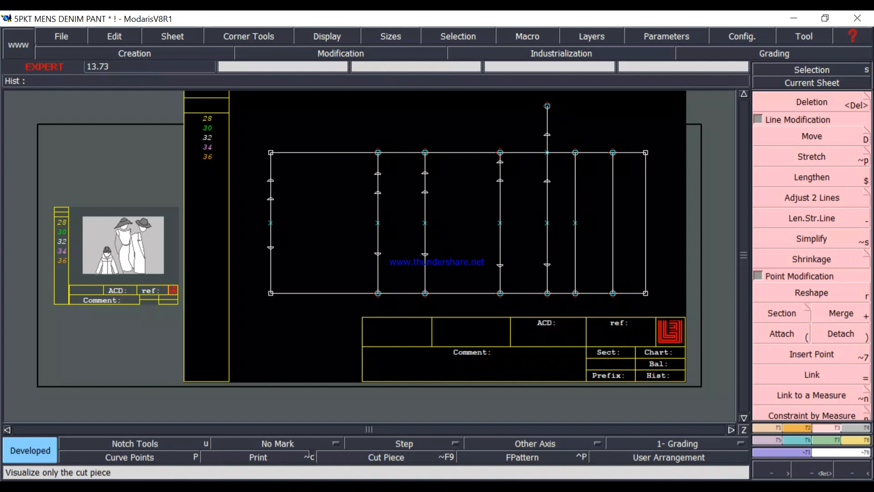
pyautogui.hotkey('alt', 'Tab')
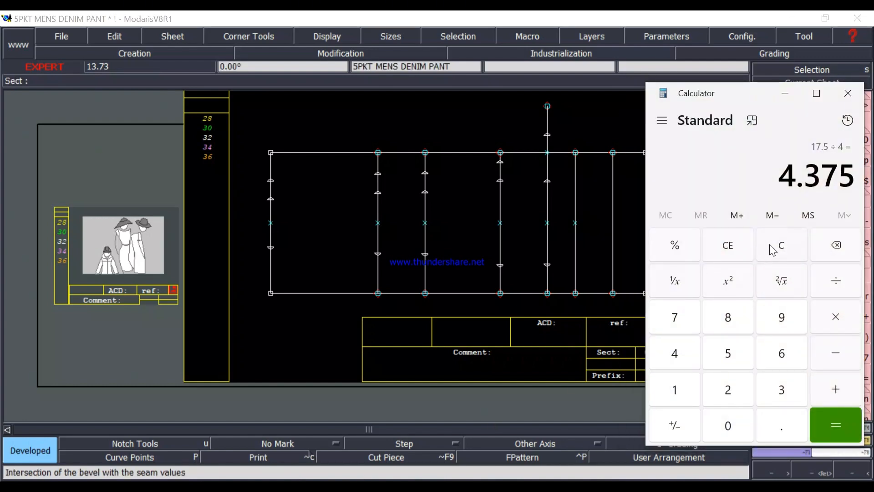
pyautogui.click(773, 249)
pyautogui.write('3')
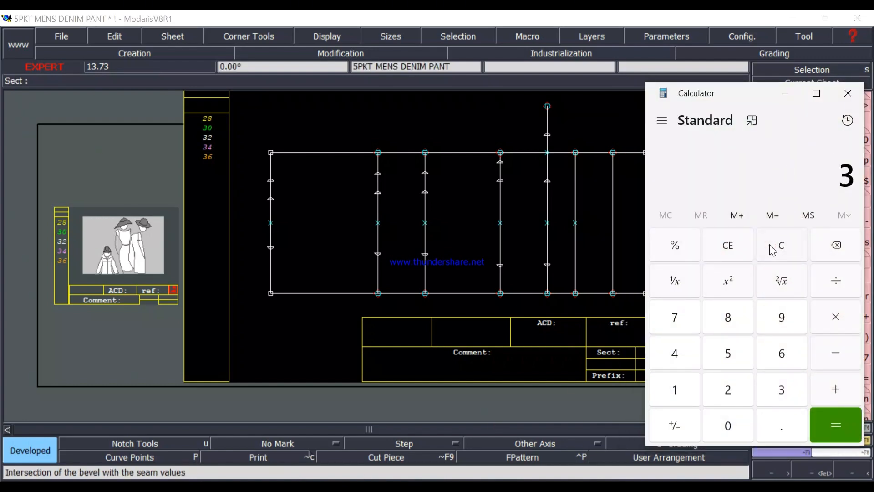
pyautogui.write('7/4')
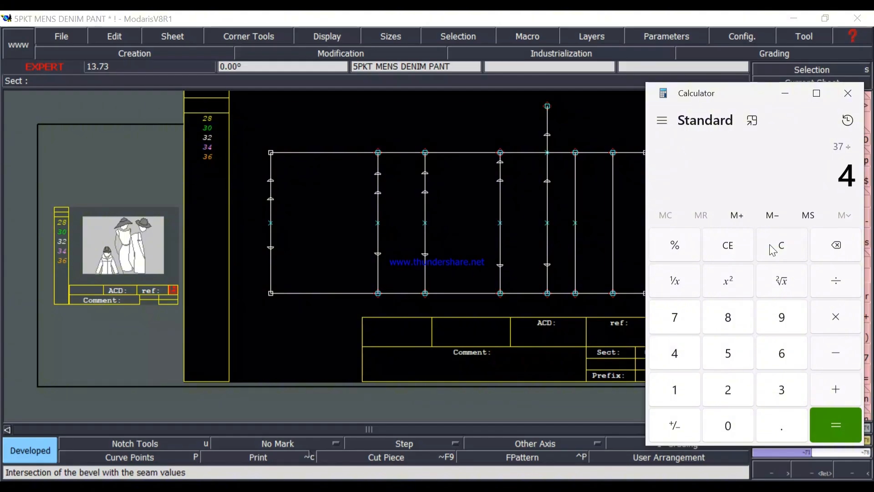
pyautogui.press('Return')
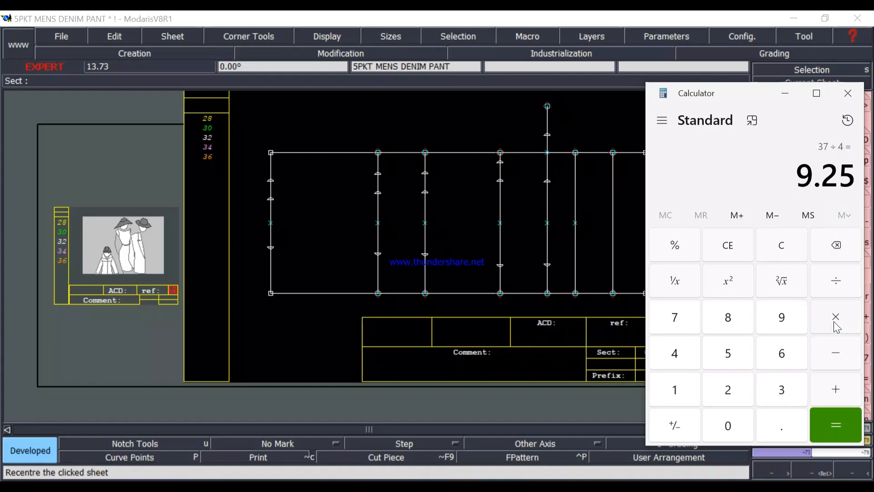
pyautogui.click(840, 287)
pyautogui.press('2')
pyautogui.press('Return')
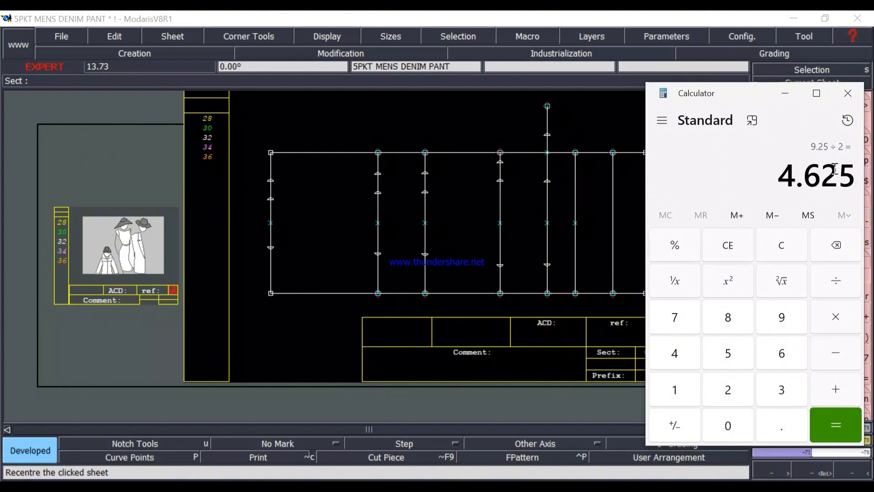
pyautogui.click(788, 96)
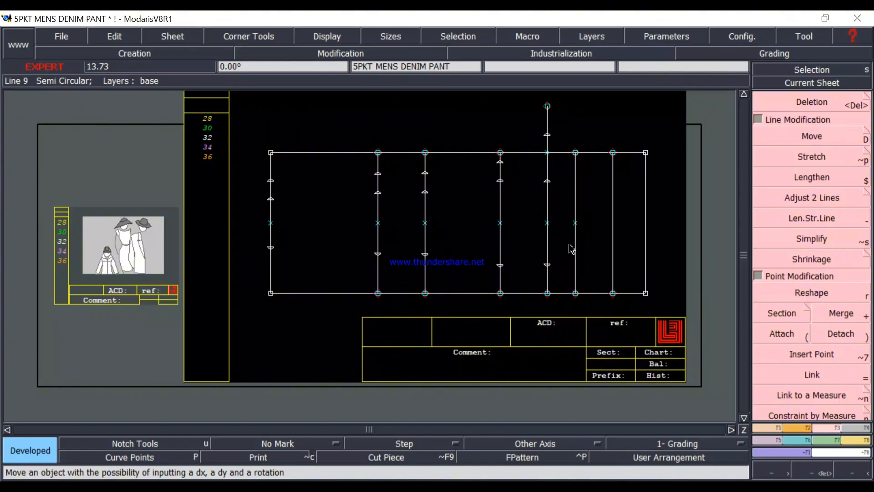
# Create a developed point 4.625 inches above the centre point of the low hip line.
pyautogui.press('d')
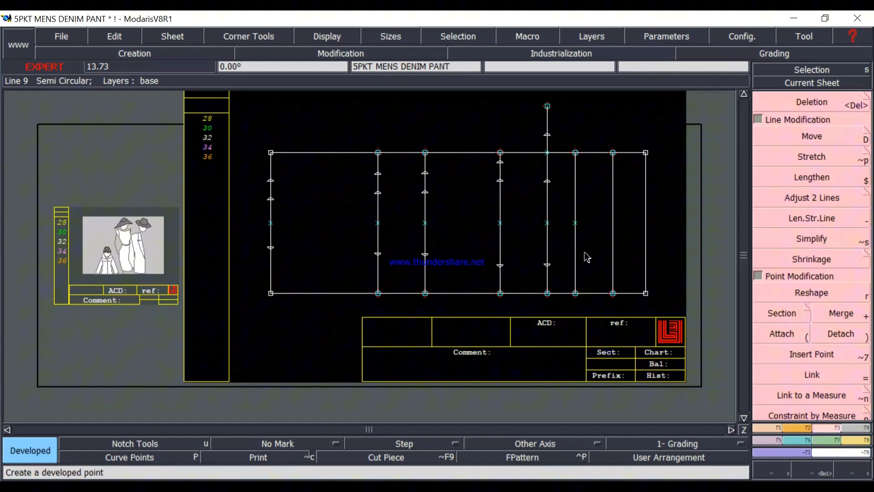
pyautogui.click(577, 225)
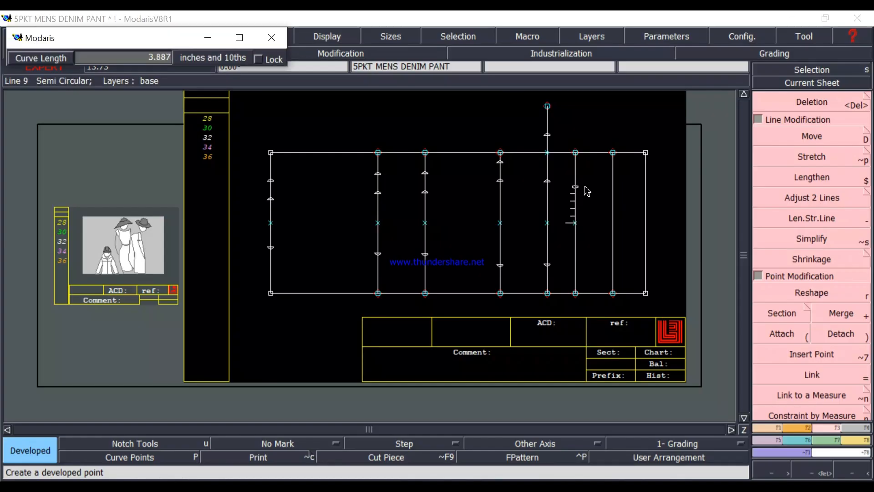
pyautogui.write('5.000')
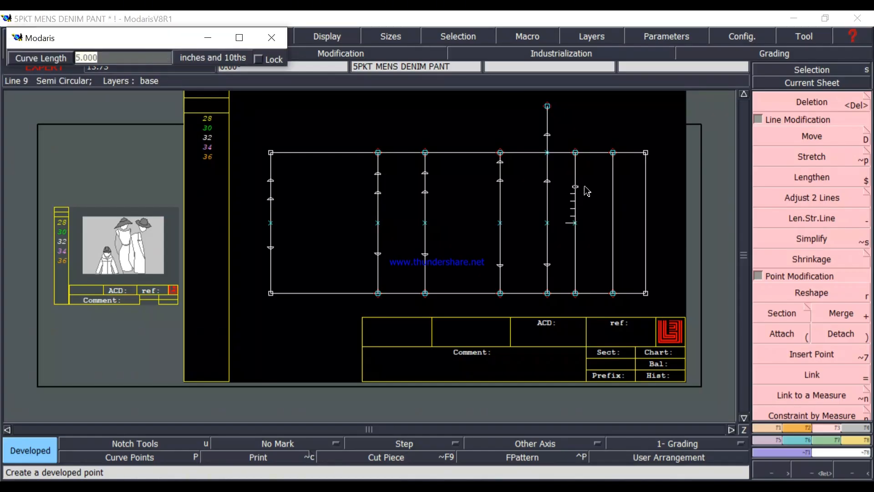
pyautogui.write('4.625')
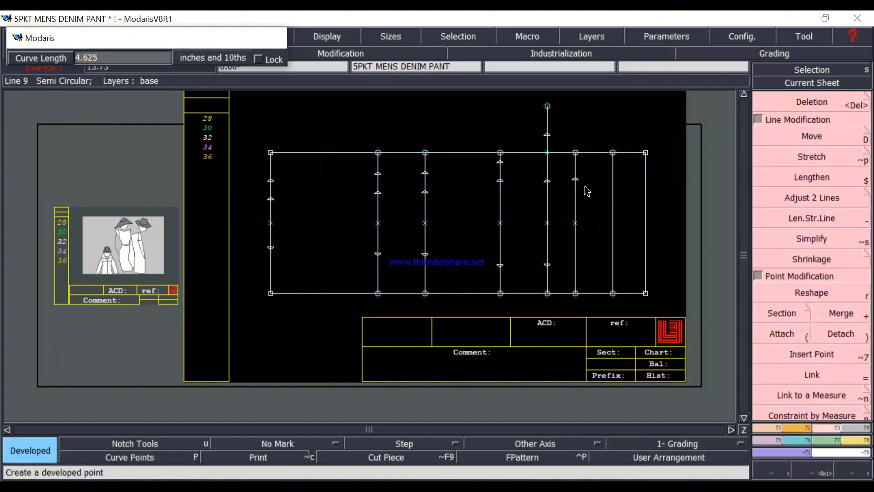
pyautogui.press('Return')
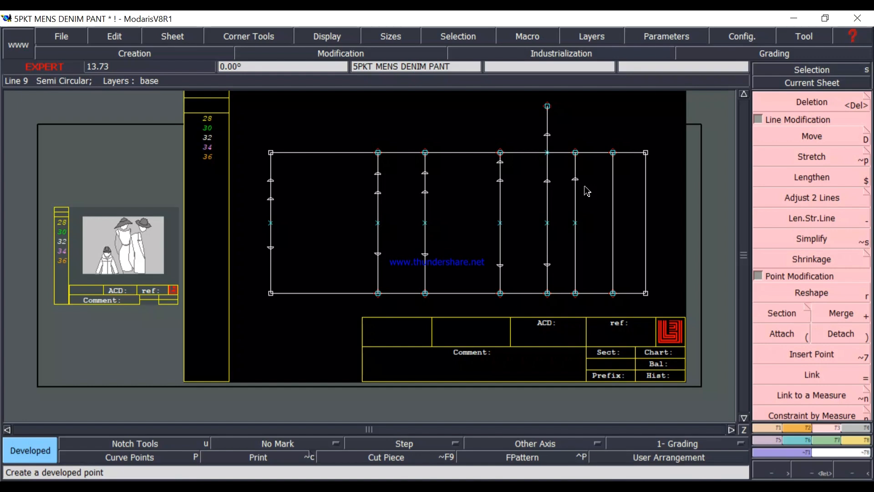
# Create a developed point at -4.625 inches from the low hip line's centre point, below it.
pyautogui.click(575, 223)
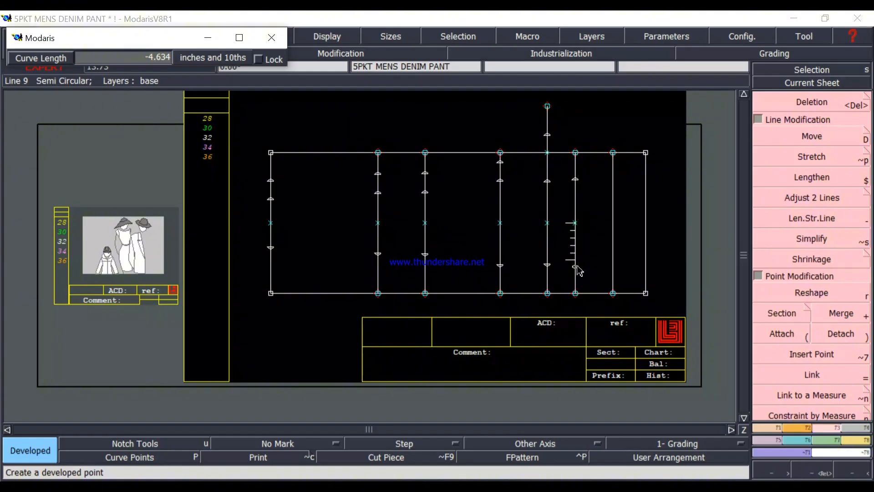
pyautogui.write('4.625')
pyautogui.write('-')
pyautogui.write('4')
pyautogui.write('.')
pyautogui.write('625')
pyautogui.press('Return')
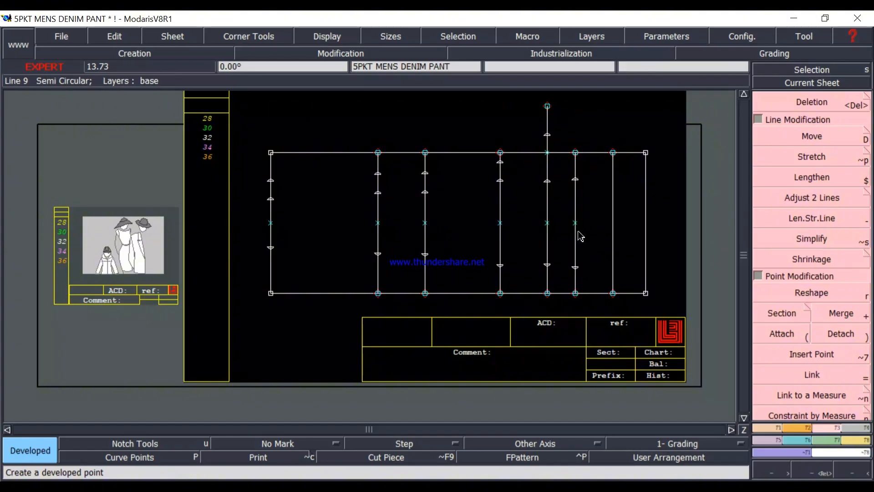
# Create a developed point above the upper front width point of the low hip line, just below the pattern's upper edge.
pyautogui.click(580, 178)
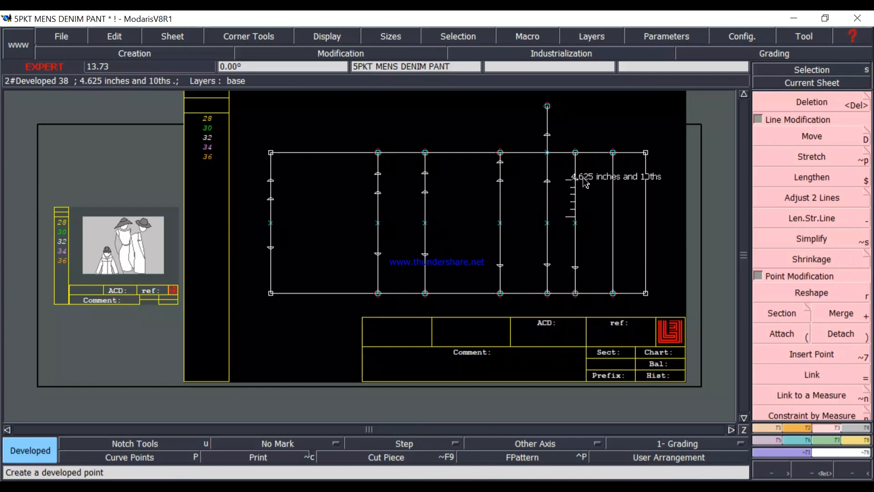
pyautogui.click(578, 182)
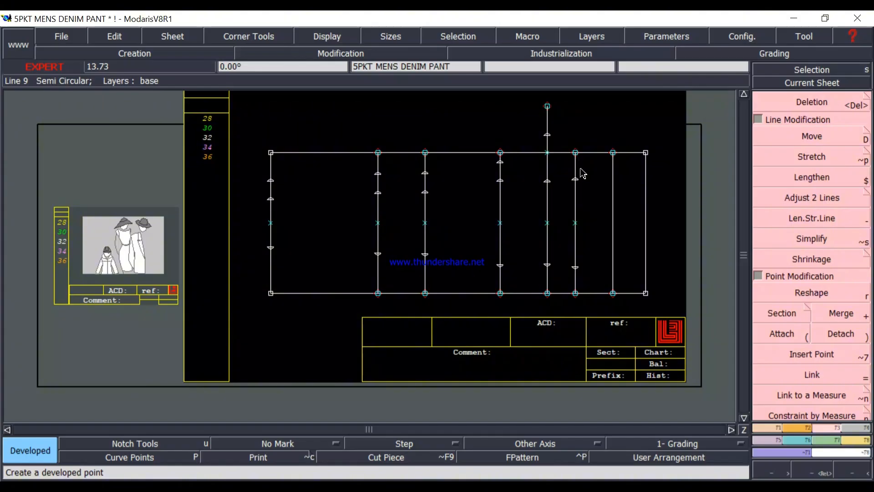
pyautogui.click(580, 183)
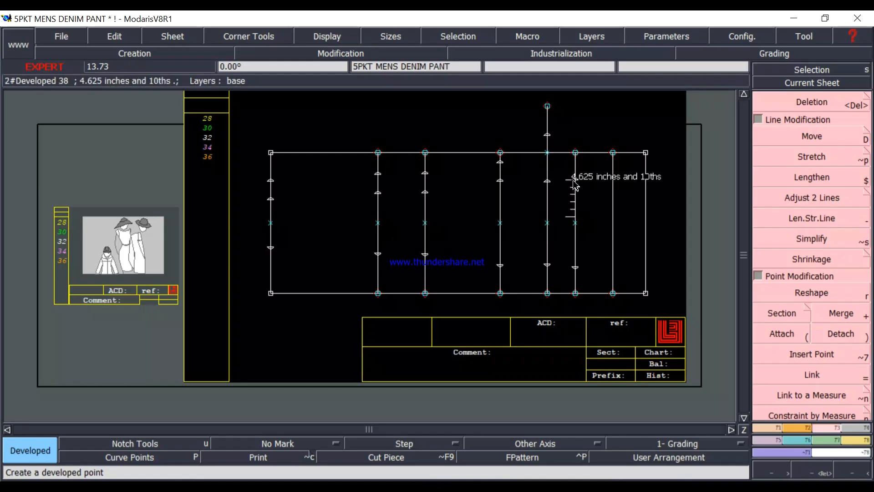
pyautogui.click(579, 186)
pyautogui.click(578, 180)
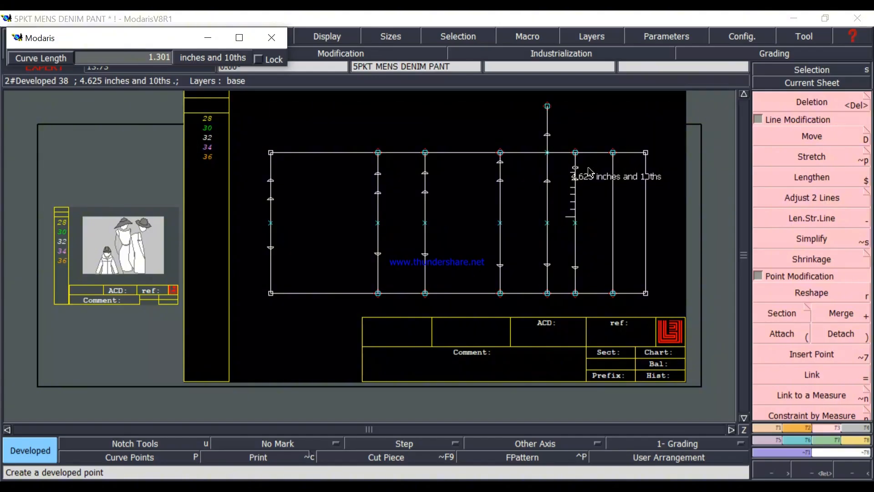
pyautogui.write('-4.625')
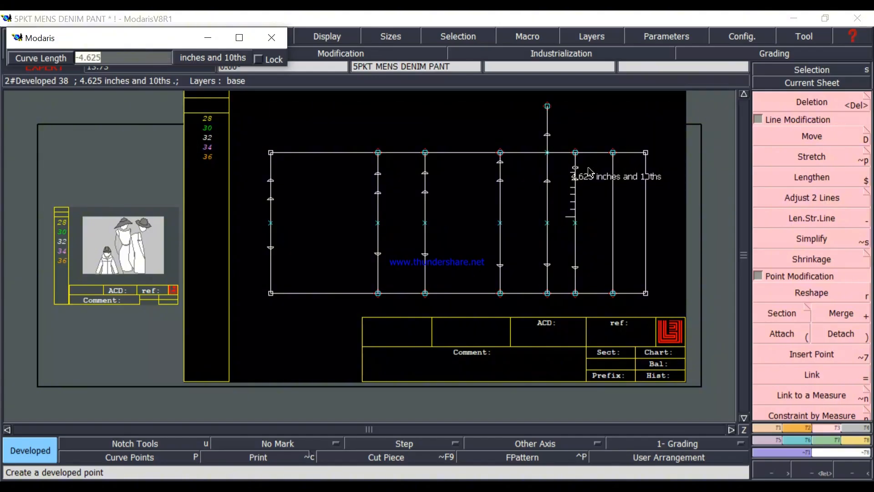
pyautogui.press('Return')
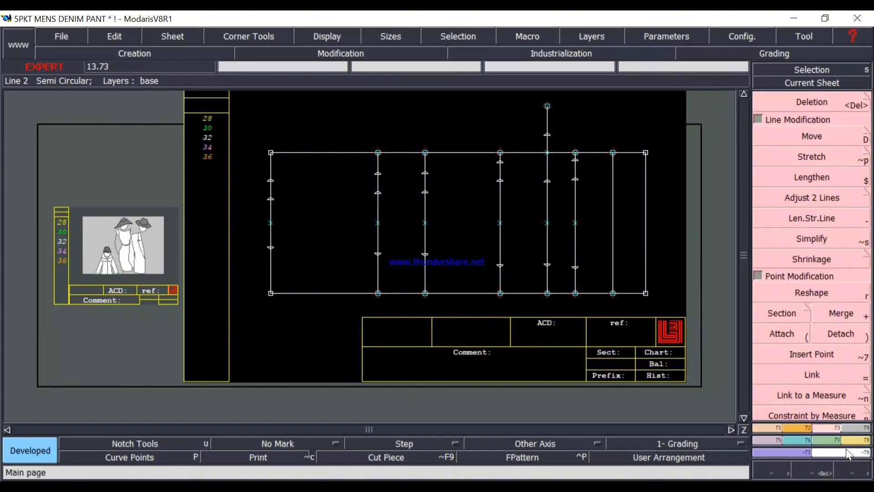
# Open the measurement spreadsheet below the pattern and measure the length between the lower and upper front width points on the low hip line.
pyautogui.click(855, 442)
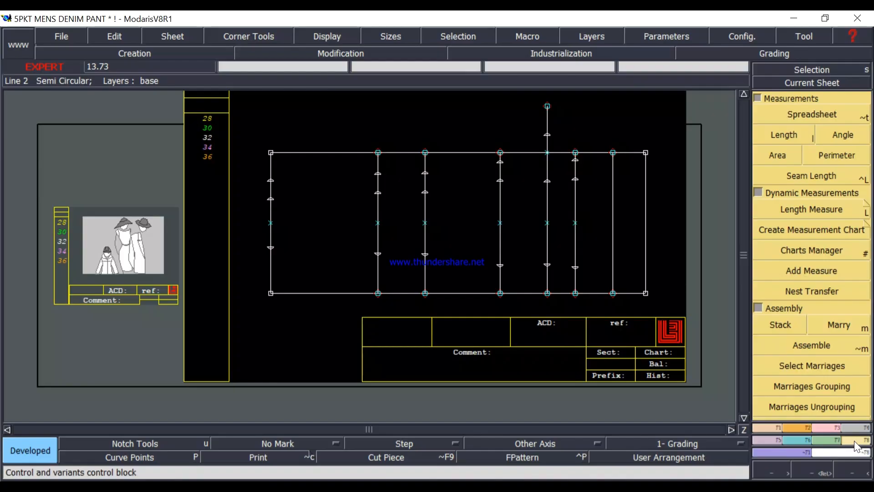
pyautogui.click(809, 113)
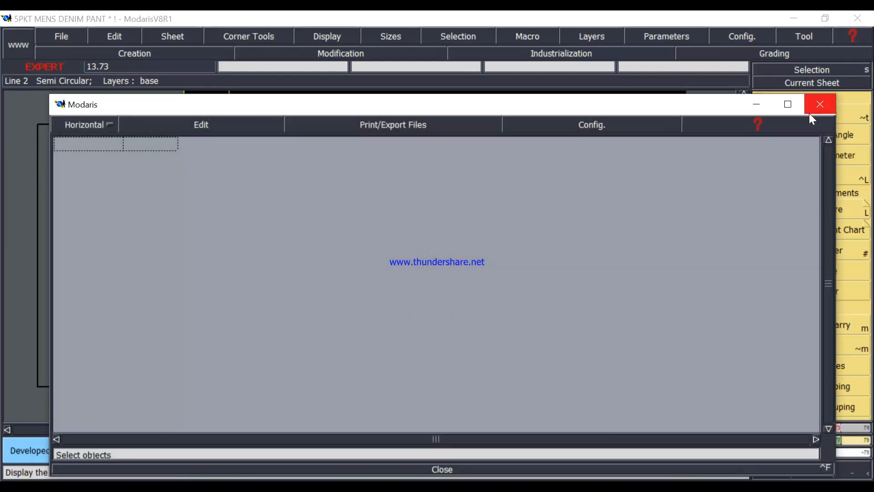
pyautogui.moveTo(572, 104); pyautogui.dragTo(574, 353)
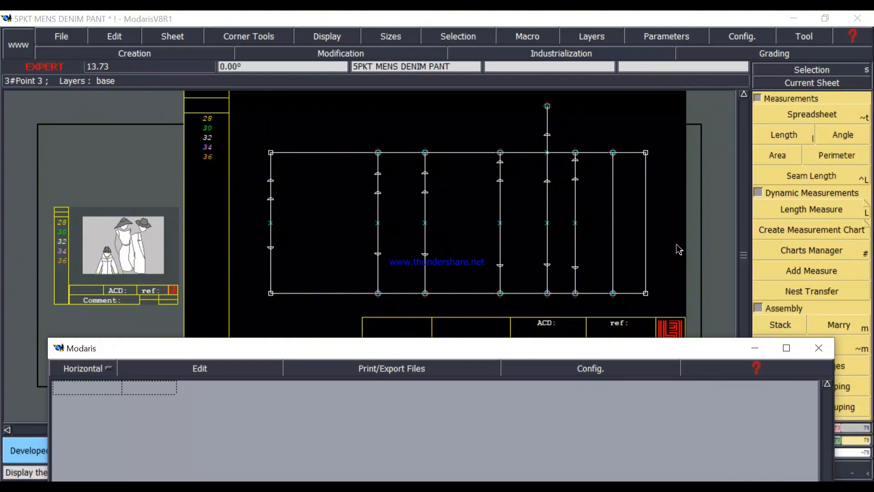
pyautogui.click(789, 137)
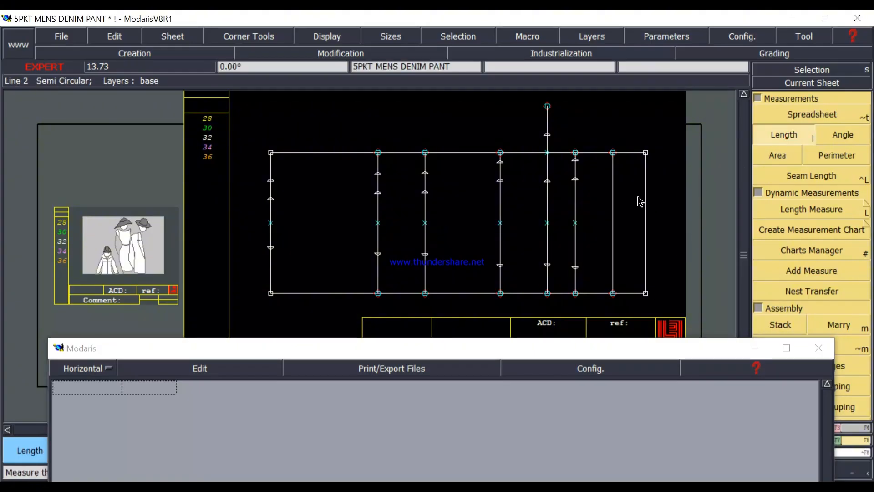
pyautogui.click(576, 268)
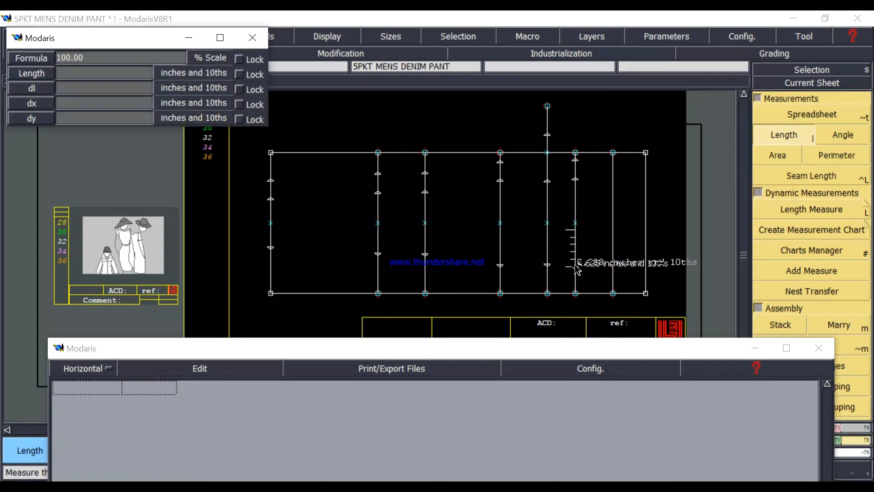
pyautogui.click(575, 184)
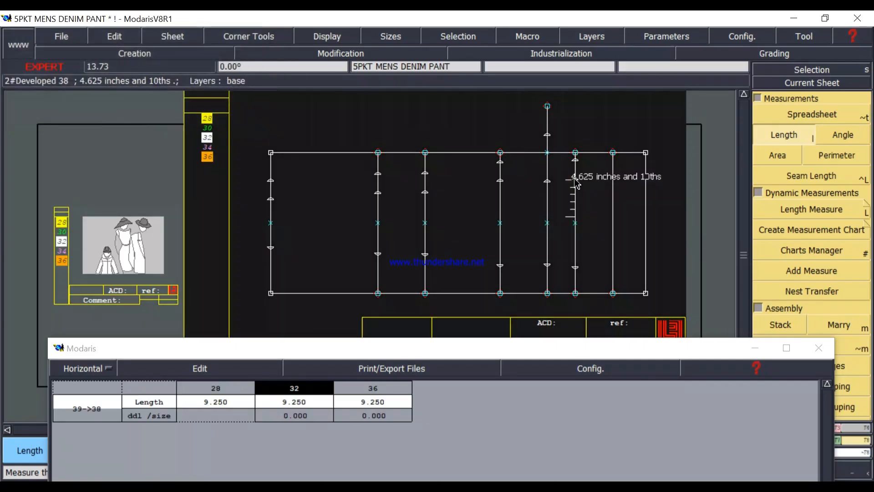
# Measure the low hip line from its lower front width point to its uppermost width point, and accumulate both lengths in the spreadsheet.
pyautogui.click(577, 270)
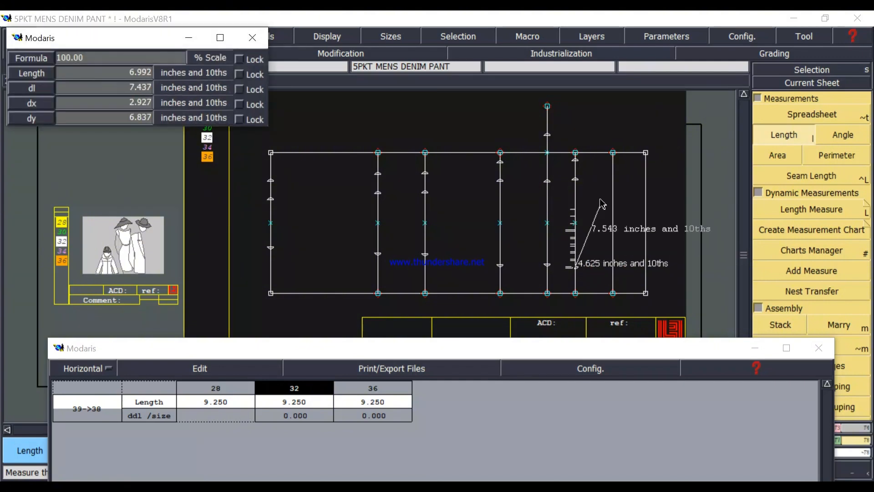
pyautogui.click(576, 161)
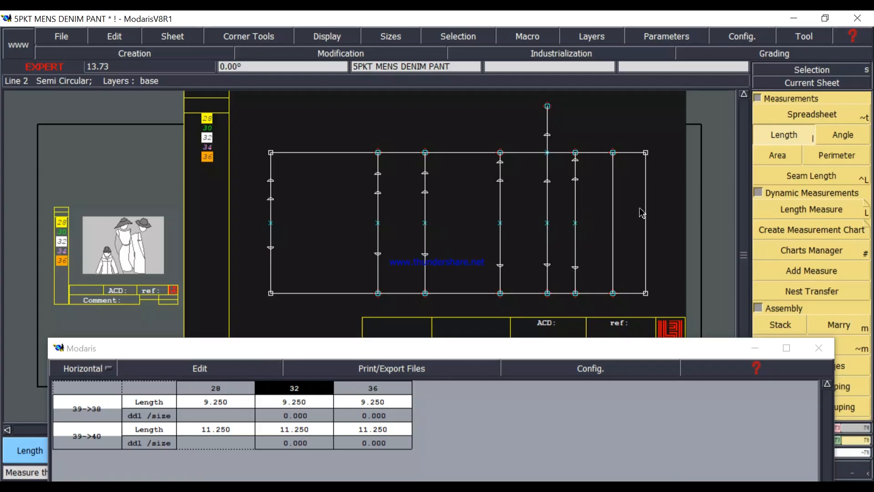
pyautogui.click(196, 370)
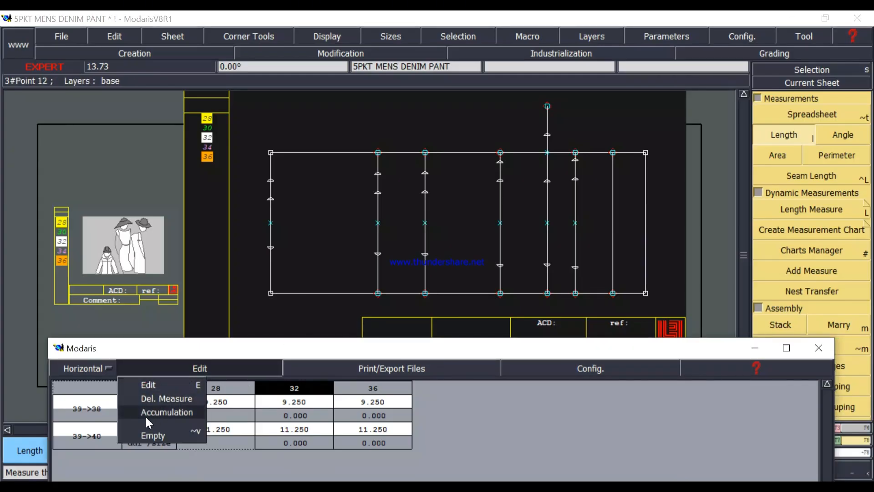
pyautogui.click(176, 413)
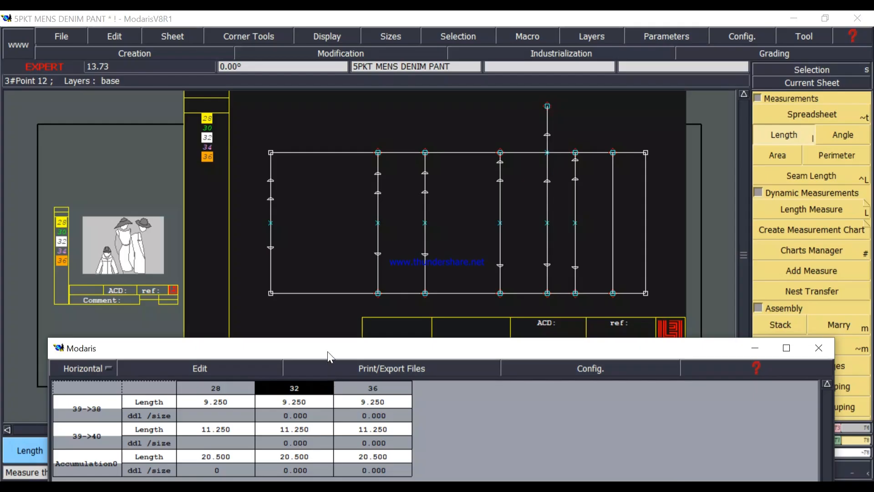
pyautogui.moveTo(328, 349); pyautogui.dragTo(328, 322)
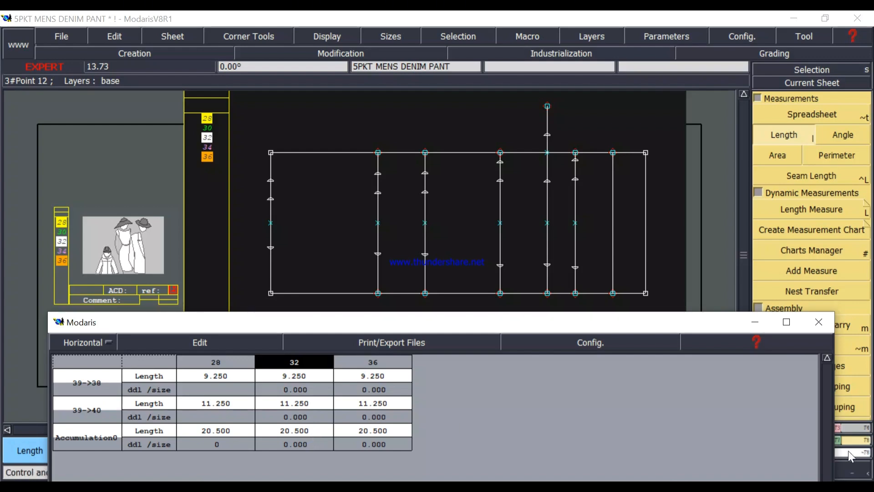
pyautogui.click(703, 489)
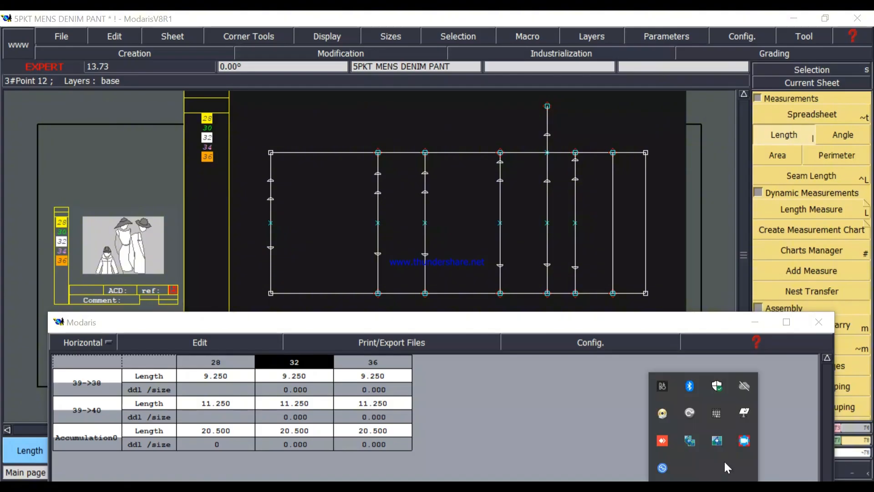
pyautogui.click(744, 443)
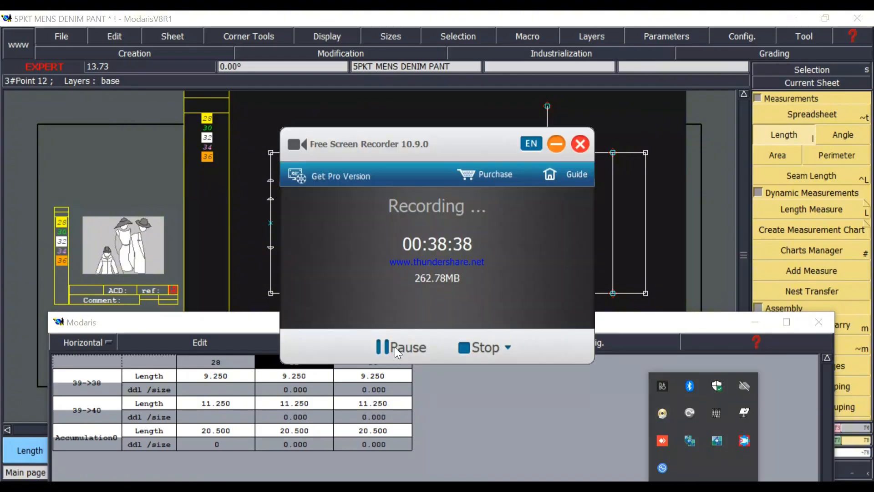
pyautogui.click(555, 145)
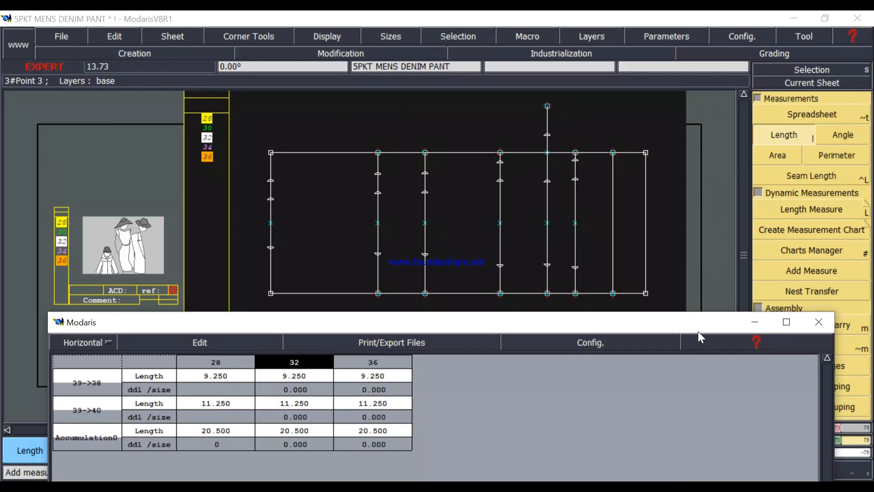
# Delete the uppermost developed point on the low hip line, just below the pattern's upper edge.
pyautogui.moveTo(581, 326); pyautogui.dragTo(582, 446)
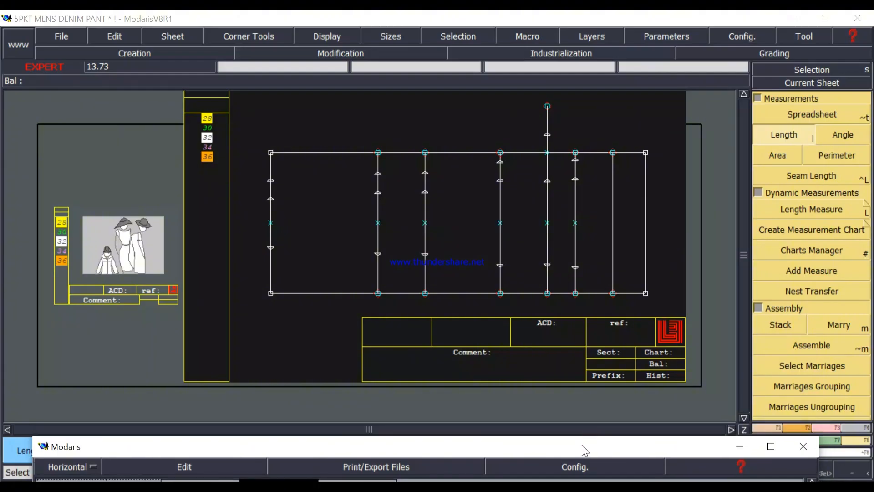
pyautogui.click(826, 428)
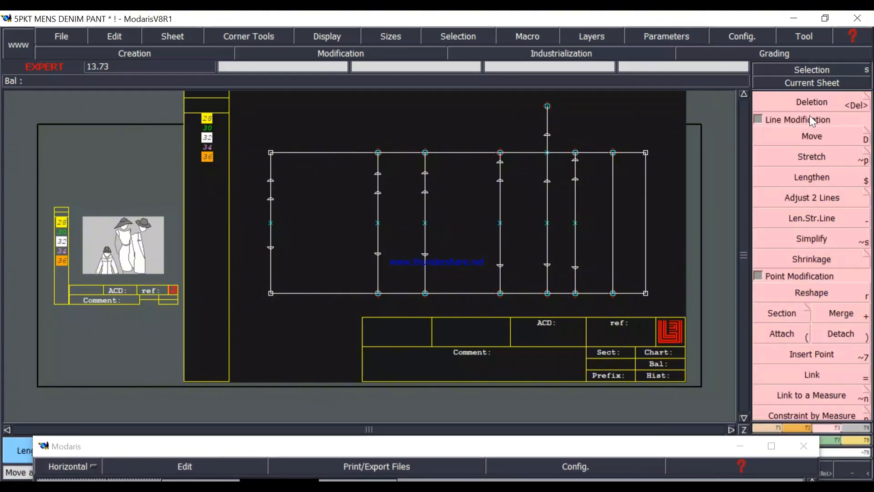
pyautogui.click(811, 101)
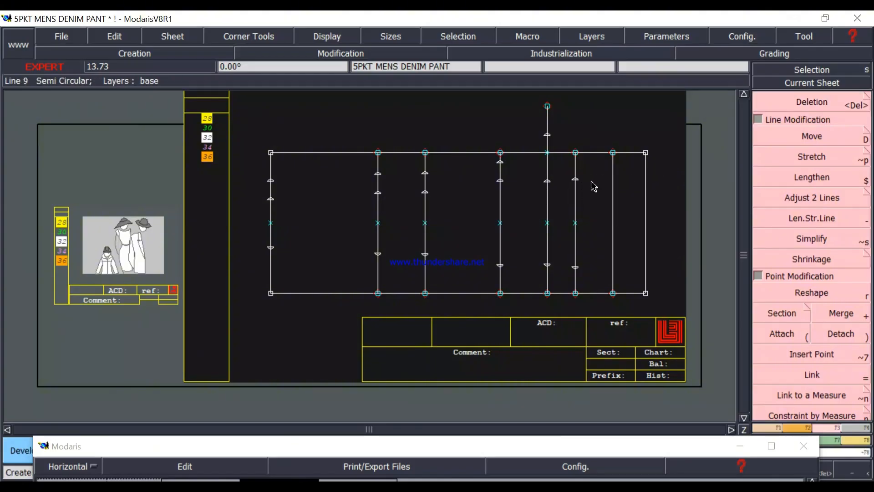
# Create a developed point 1 inch above the upper front width point of the low hip line.
pyautogui.click(577, 183)
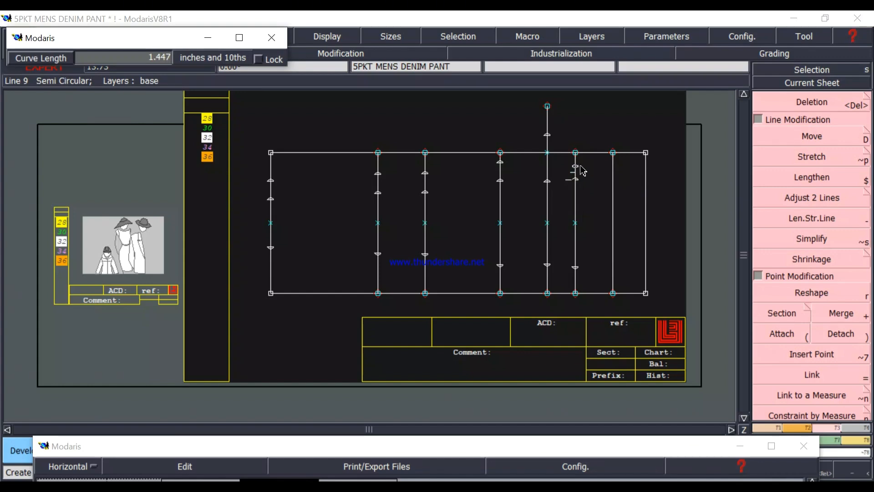
pyautogui.write('2.000')
pyautogui.write('1')
pyautogui.press('Return')
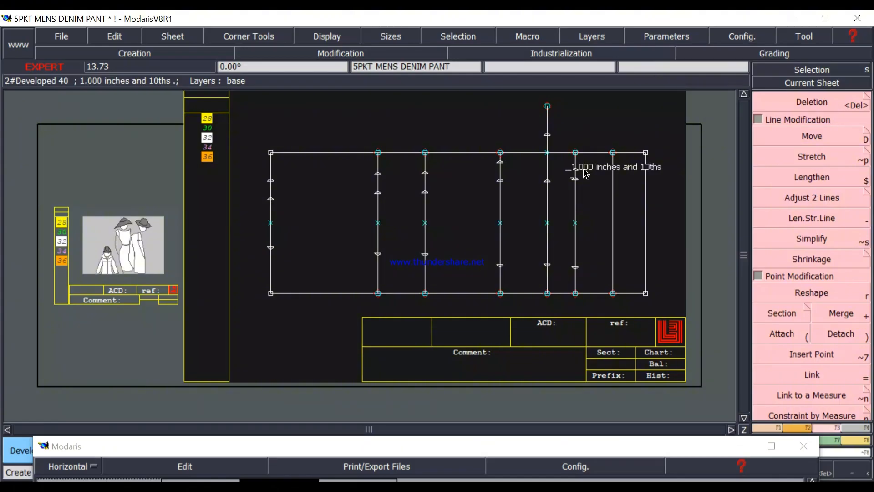
# Empty the measurement spreadsheet and place it below the pattern's low hip line.
pyautogui.click(441, 446)
pyautogui.moveTo(443, 448); pyautogui.dragTo(445, 261)
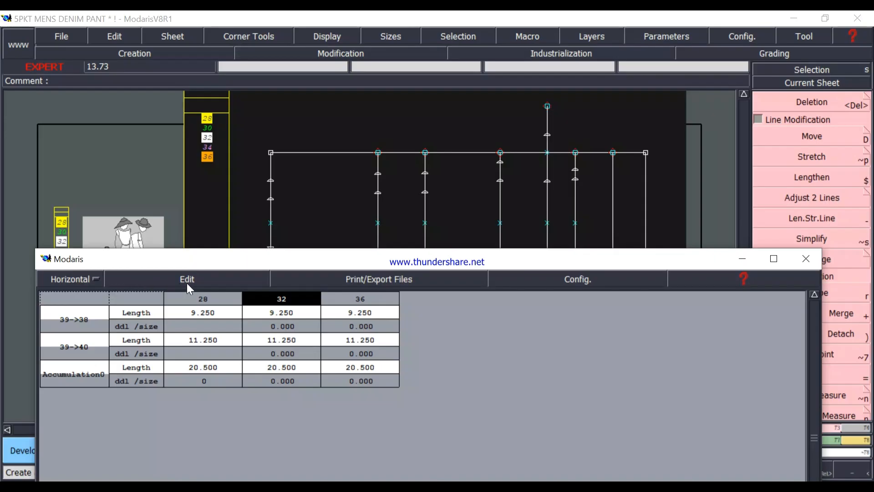
pyautogui.click(190, 279)
pyautogui.click(139, 348)
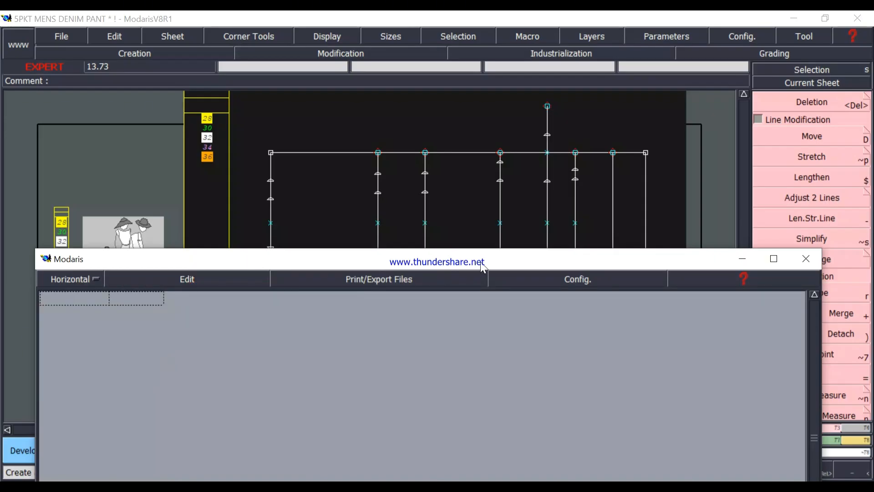
pyautogui.moveTo(482, 262); pyautogui.dragTo(480, 346)
# Measure from the low hip line's lower front width point to both upper width points, and accumulate the two lengths.
pyautogui.click(853, 440)
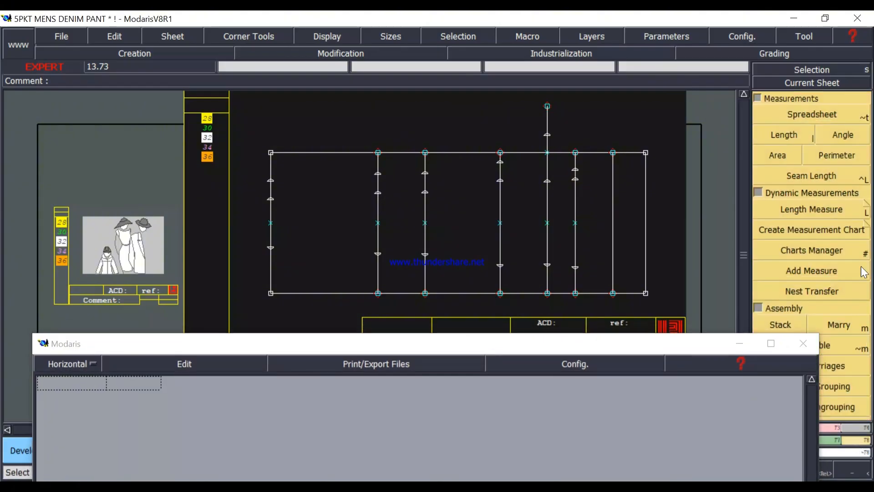
pyautogui.click(801, 135)
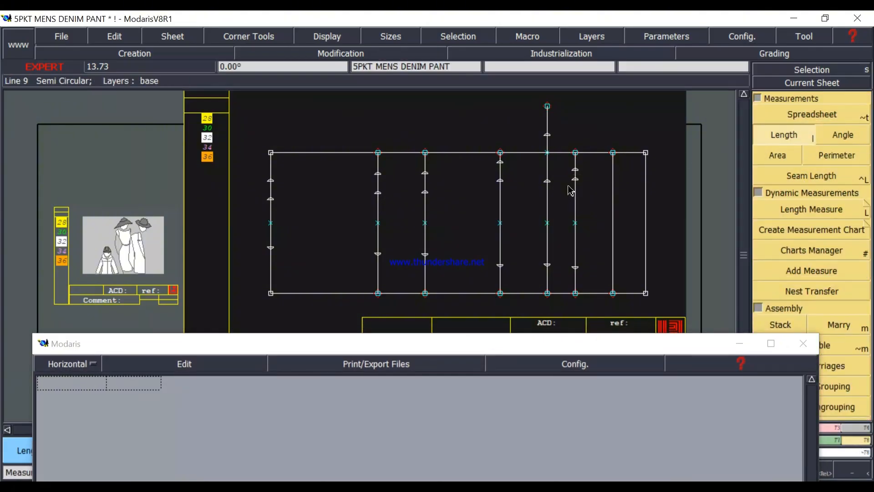
pyautogui.click(576, 270)
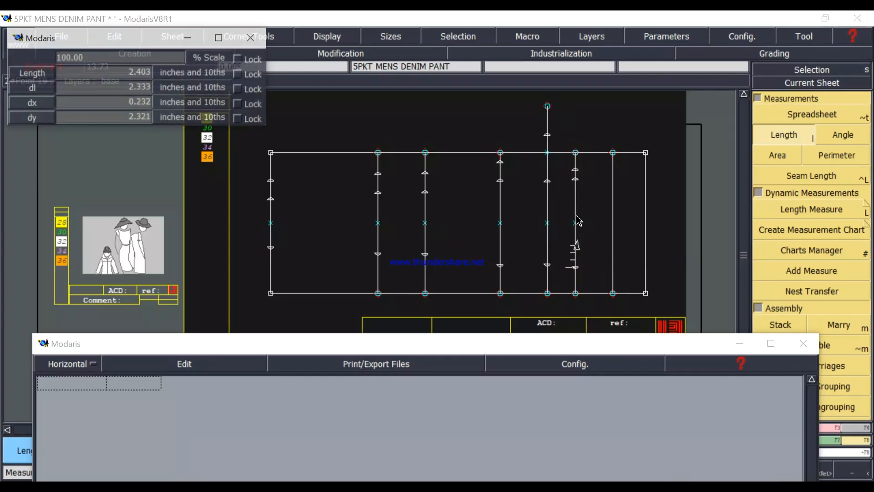
pyautogui.click(575, 184)
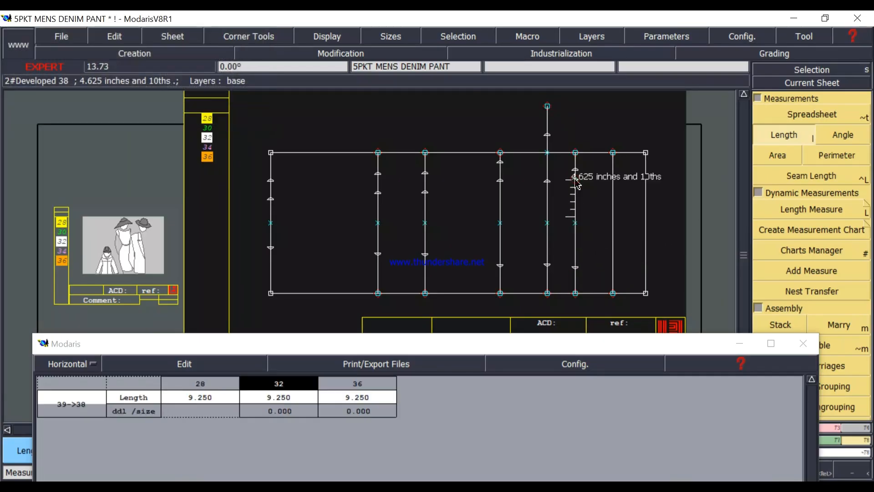
pyautogui.click(575, 269)
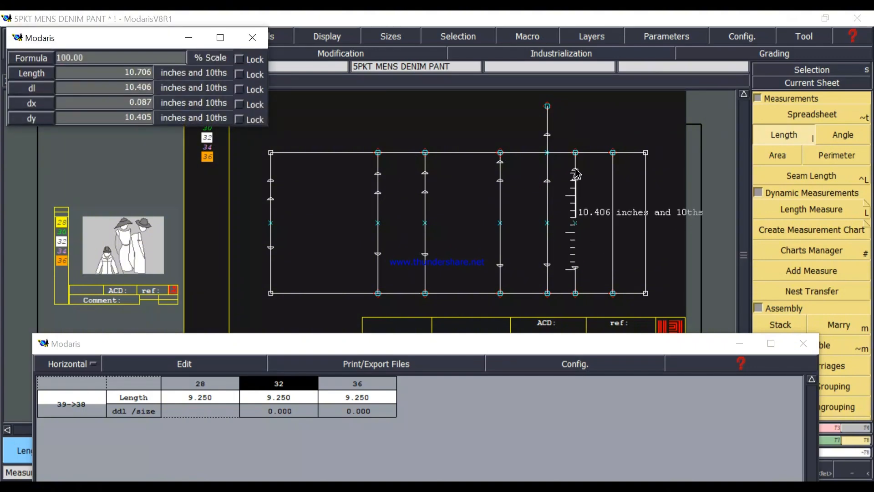
pyautogui.click(576, 172)
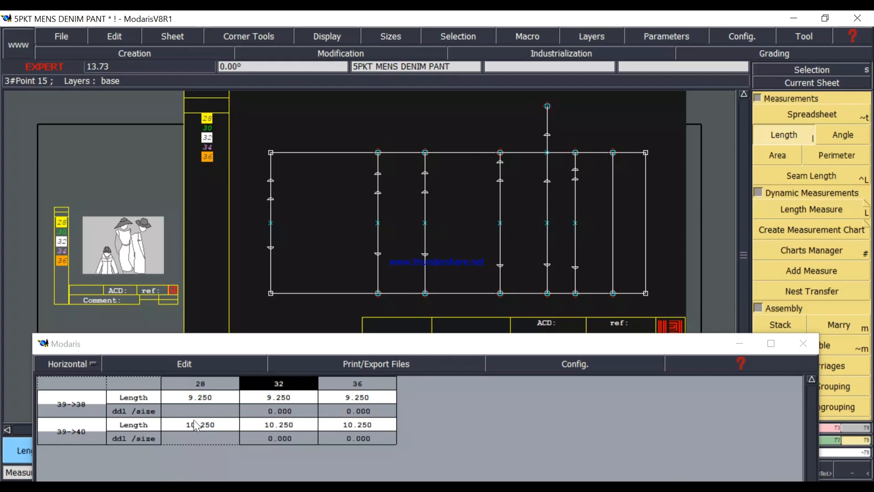
pyautogui.click(187, 364)
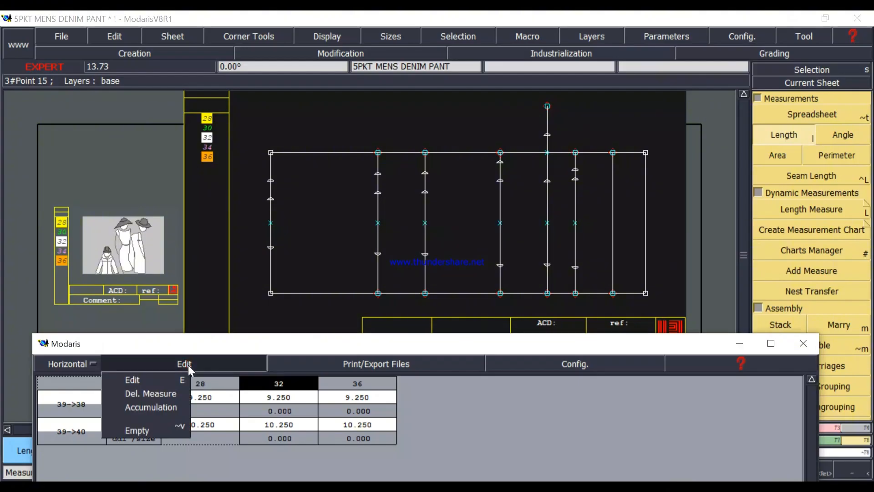
pyautogui.click(152, 407)
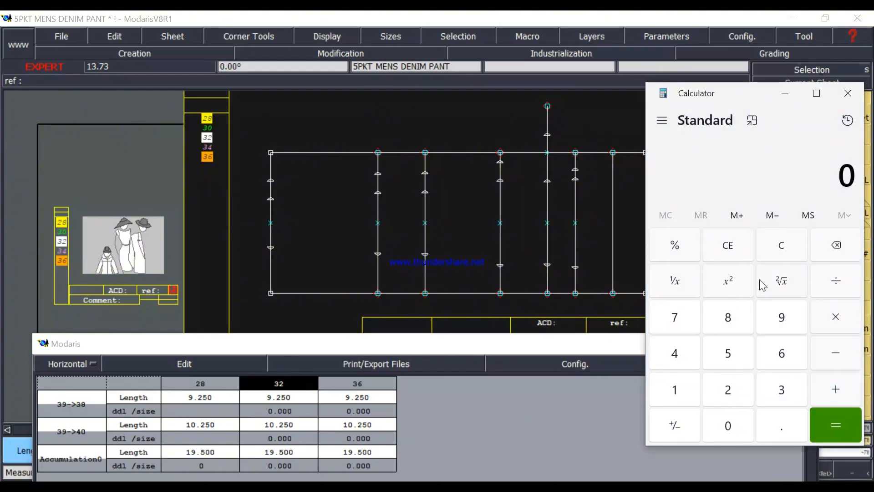
pyautogui.write('19')
pyautogui.write('.5')
pyautogui.write('/2')
pyautogui.press('Return')
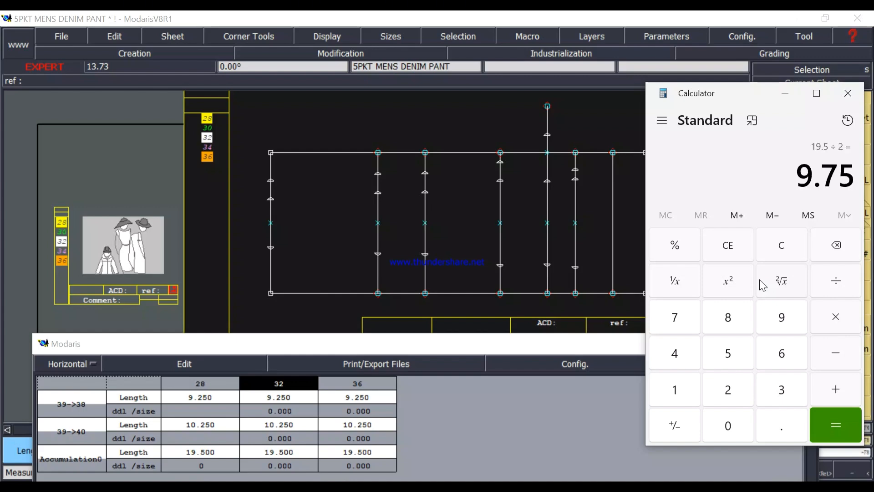
pyautogui.click(783, 251)
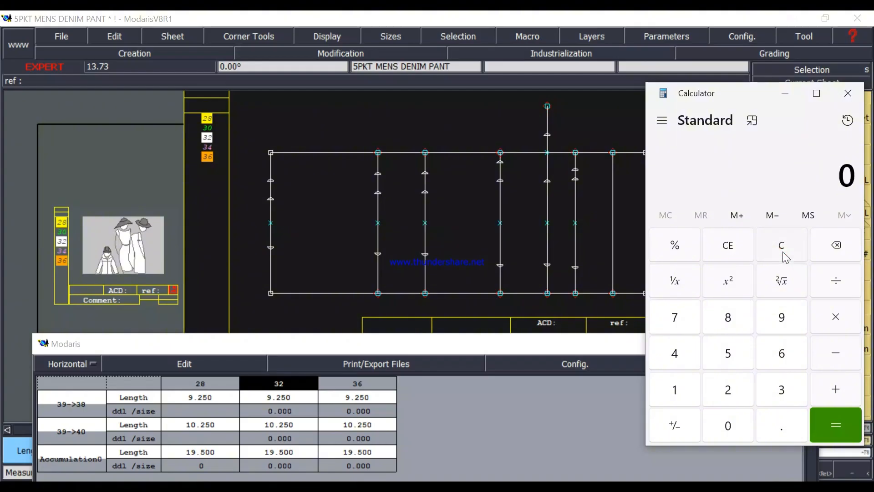
# Calculate 19.5 × 2 in the calculator for the full low hip circumference and close the calculator.
pyautogui.write('19')
pyautogui.write('.5*')
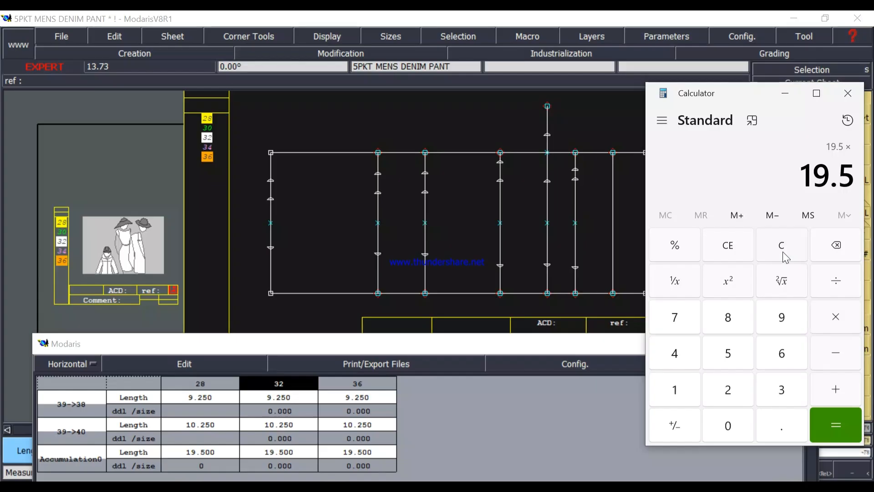
pyautogui.write('2')
pyautogui.press('Return')
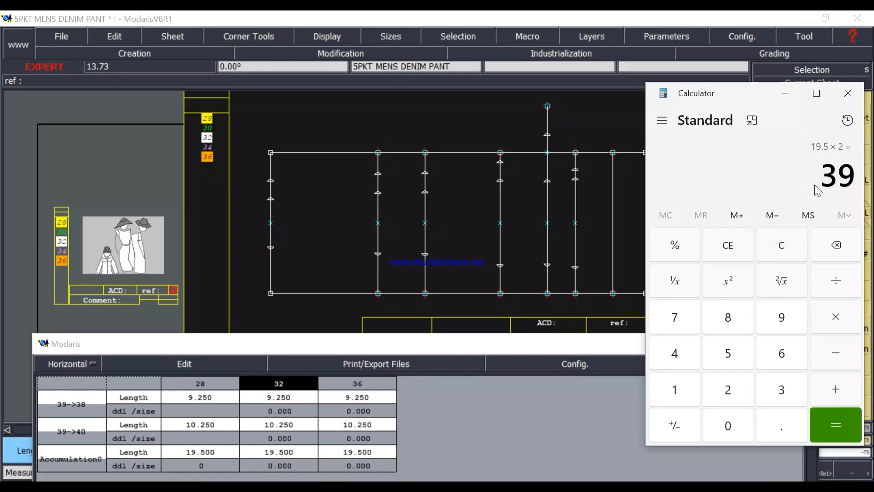
pyautogui.click(847, 94)
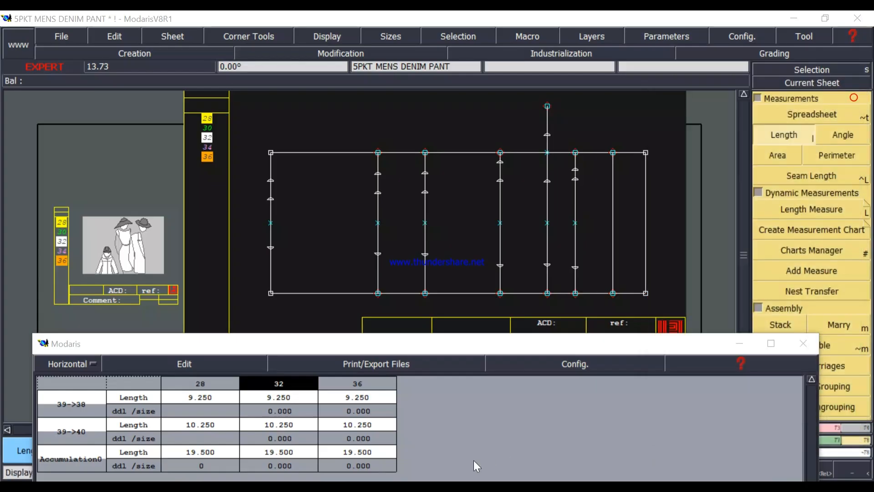
# Empty the measurement spreadsheet and close it.
pyautogui.click(181, 362)
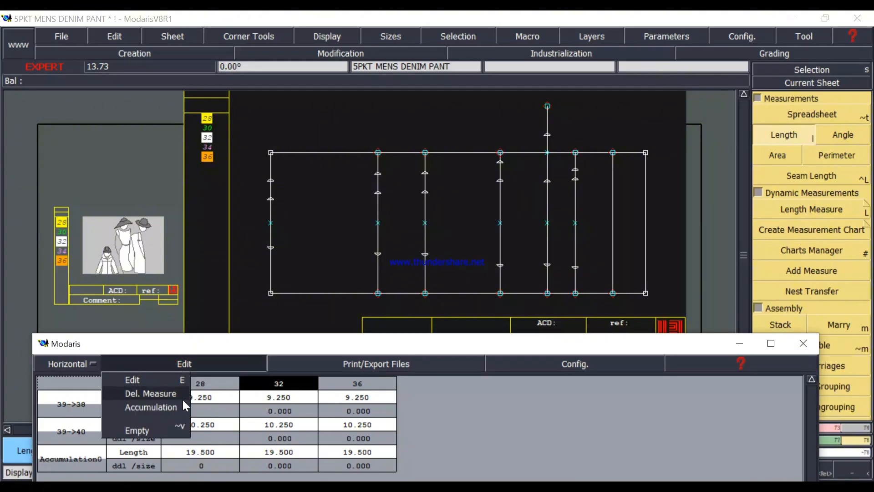
pyautogui.click(135, 427)
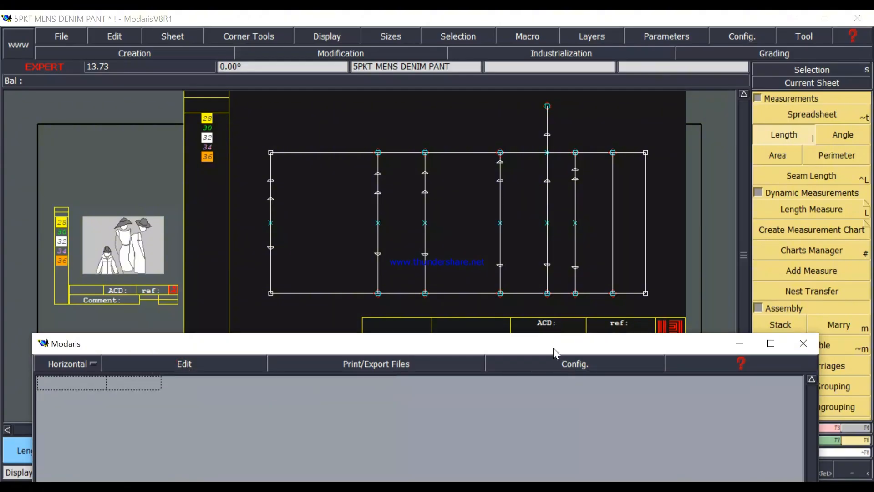
pyautogui.moveTo(553, 348); pyautogui.dragTo(558, 96)
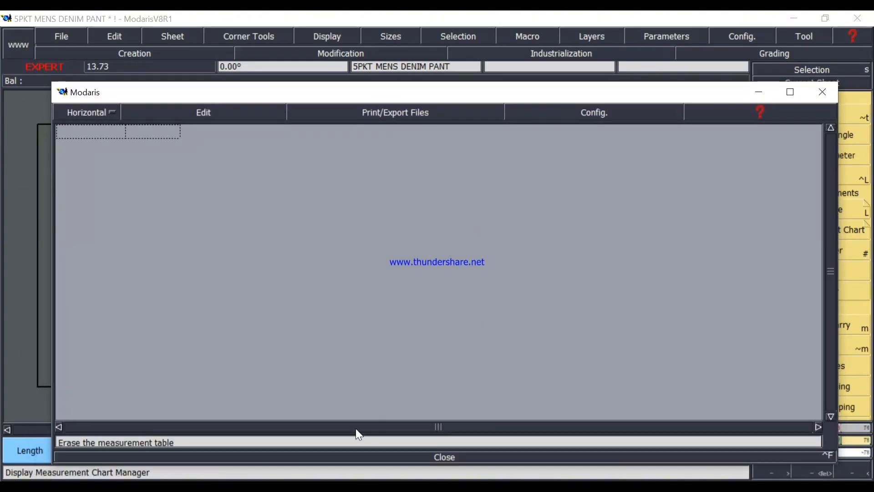
pyautogui.click(436, 453)
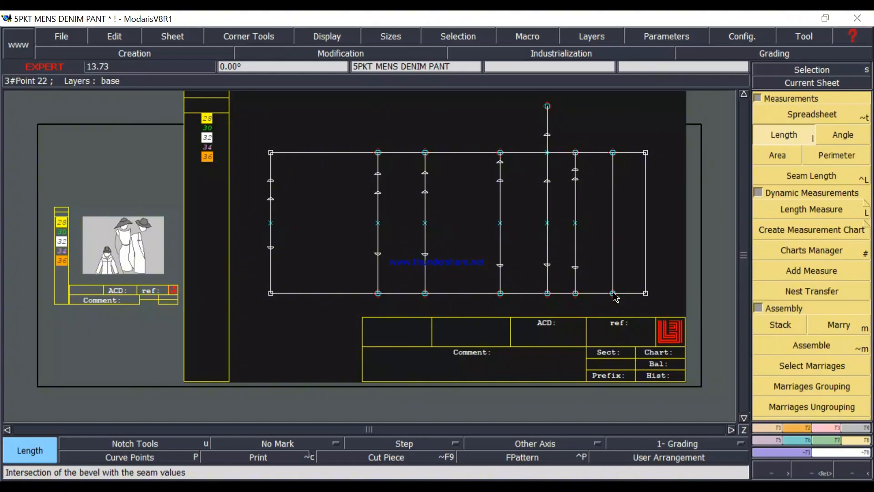
# Divide the high hip line into two equal parts with Sequence Division between its lower and upper end points.
pyautogui.click(771, 427)
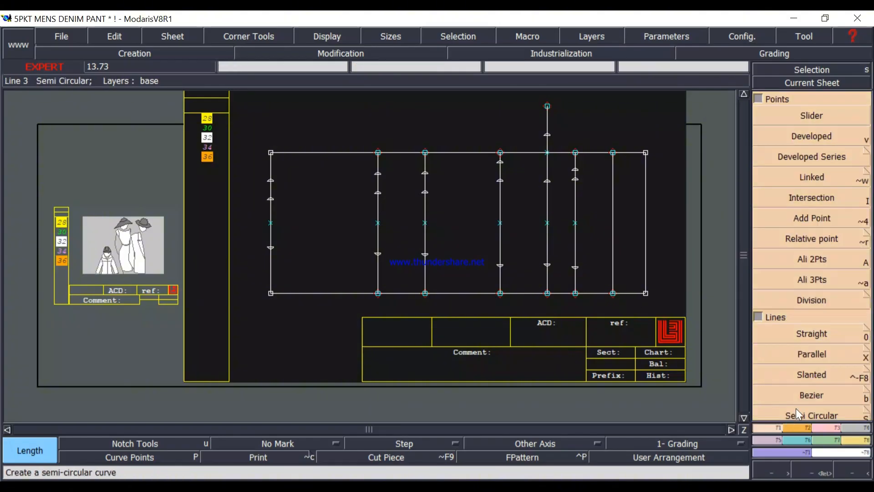
pyautogui.click(759, 99)
pyautogui.click(804, 347)
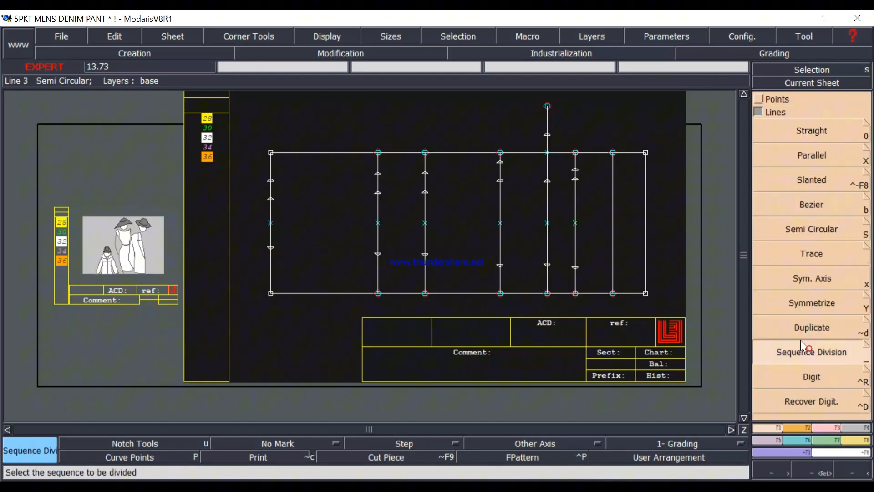
pyautogui.click(615, 284)
pyautogui.click(613, 154)
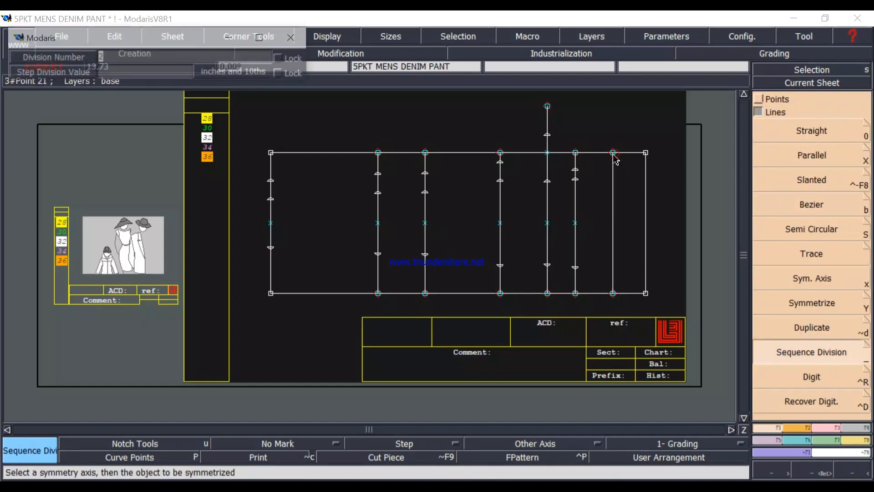
pyautogui.press('Return')
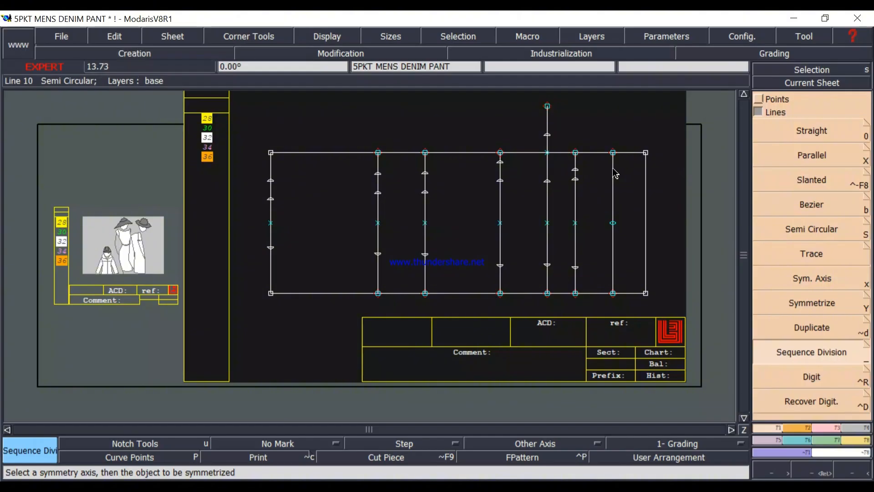
# Insert the high hip line's midpoint into the line with Insert Point.
pyautogui.click(822, 427)
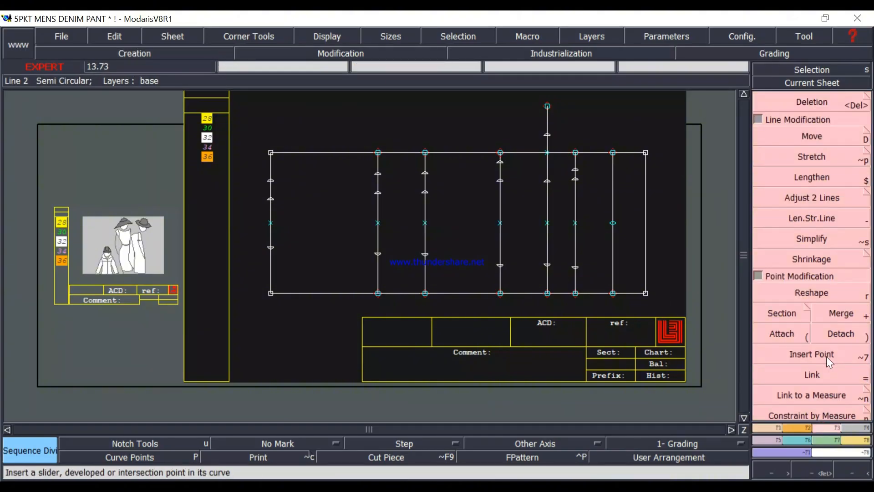
pyautogui.click(824, 350)
pyautogui.click(613, 222)
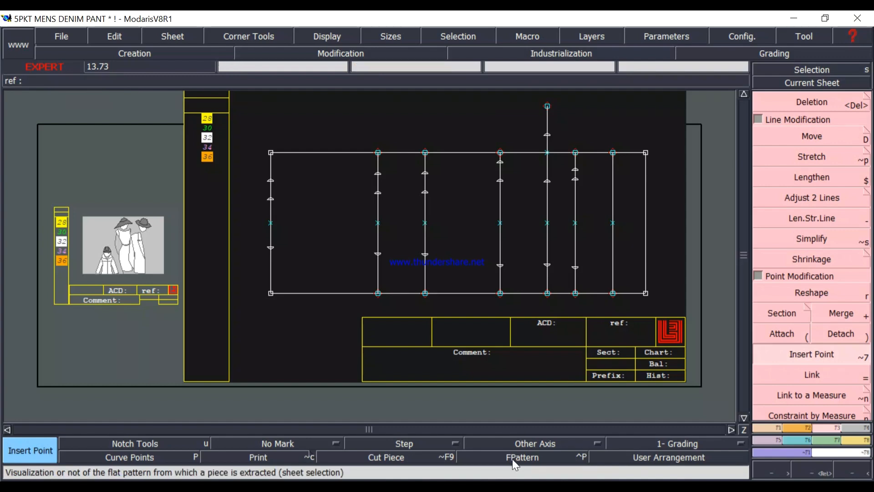
# Switch to the measurement chart image and look up the size 32 high hip circumference.
pyautogui.click(515, 486)
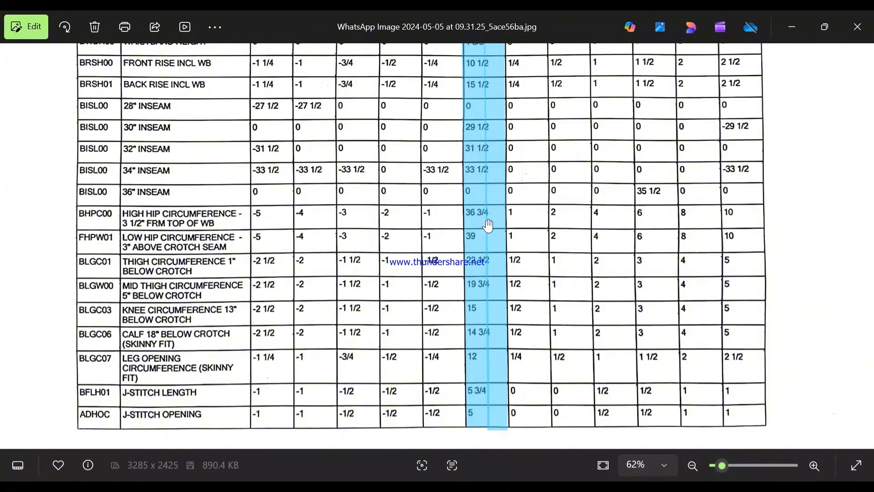
pyautogui.scroll(3, 483, 224)
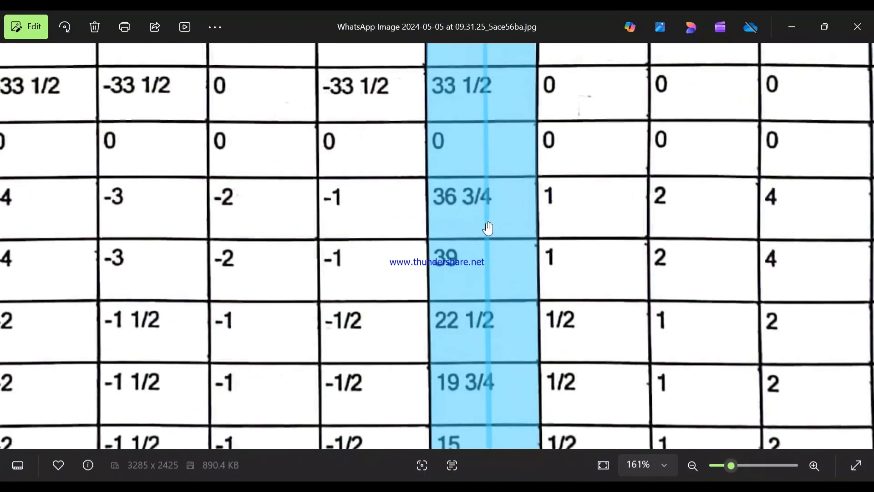
pyautogui.scroll(-3, 486, 214)
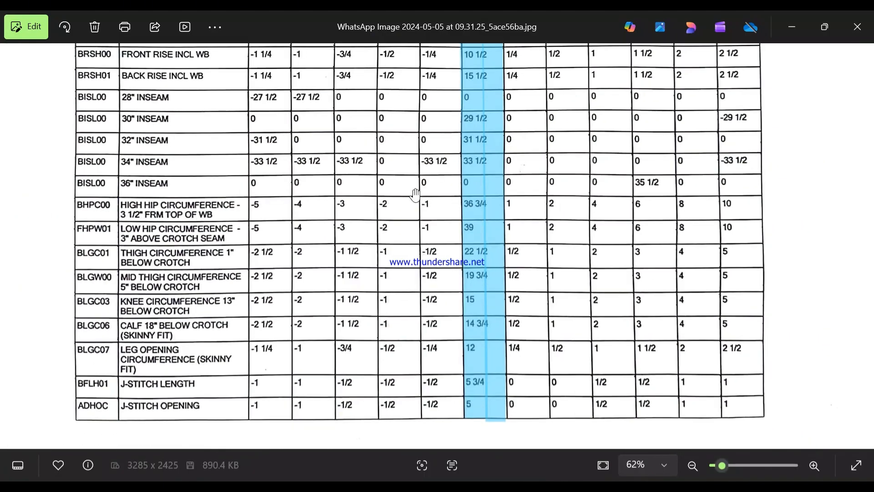
pyautogui.click(791, 27)
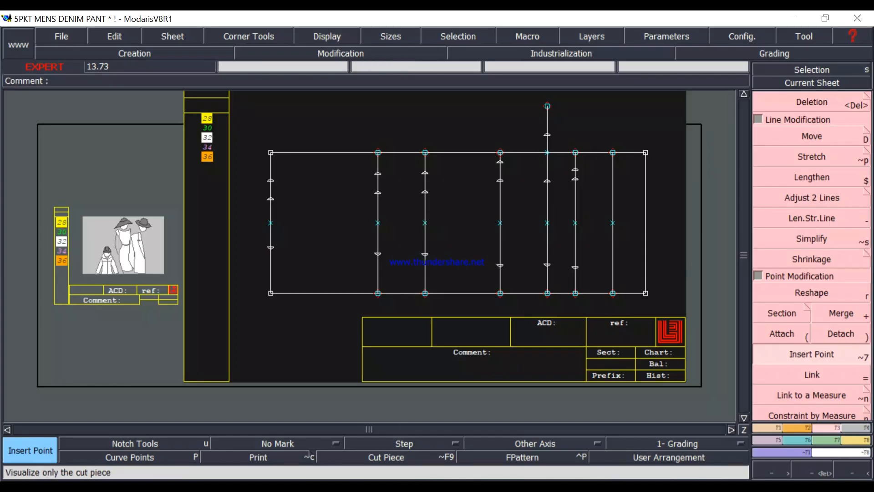
# Calculate (36.75 − 2) ÷ 8 in the calculator for the high hip's front half-width and minimize the calculator.
pyautogui.click(392, 486)
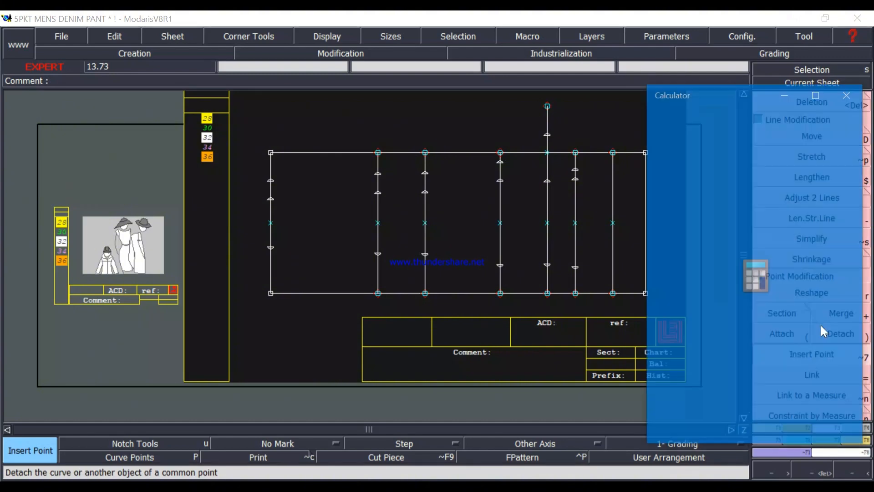
pyautogui.write('36')
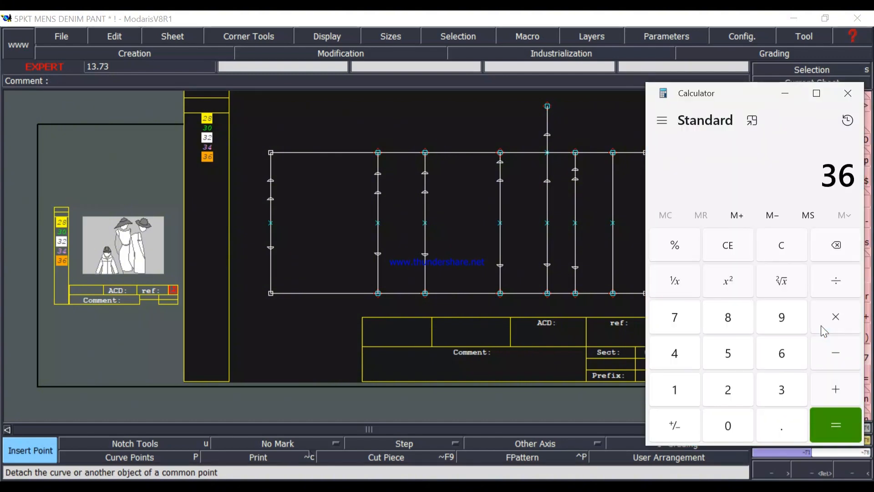
pyautogui.write('.75 - 2')
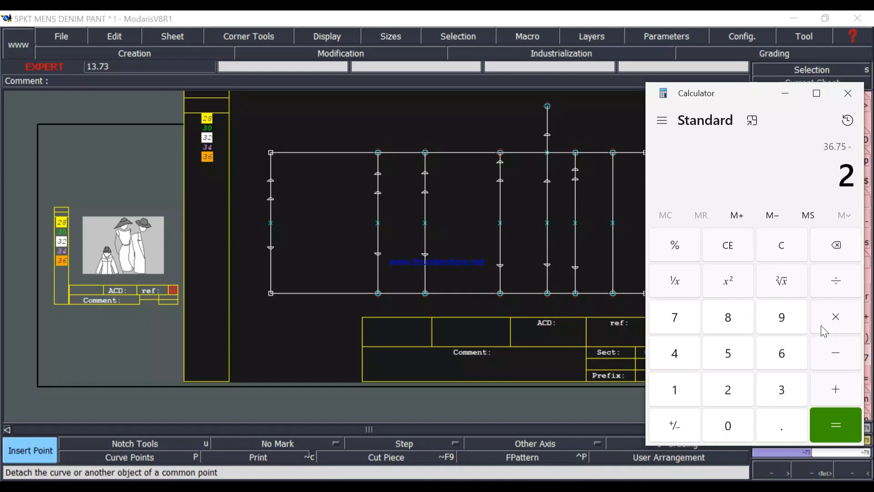
pyautogui.press('Return')
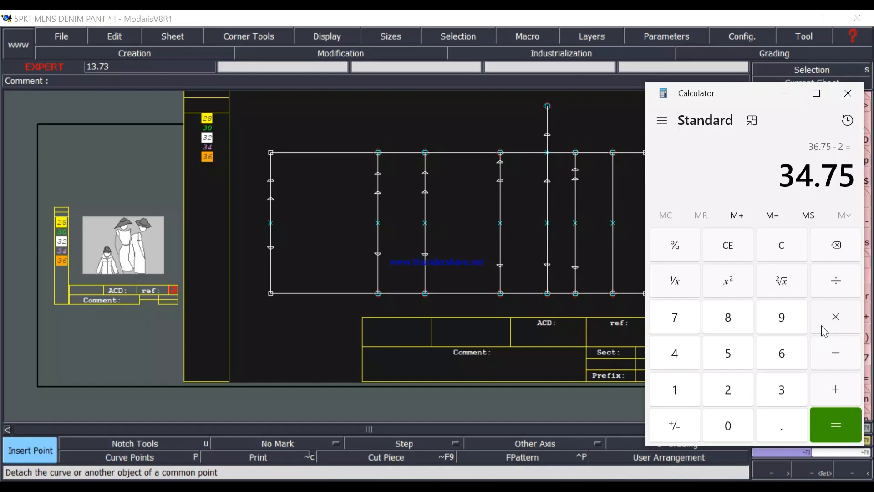
pyautogui.press('/')
pyautogui.write('8')
pyautogui.press('Return')
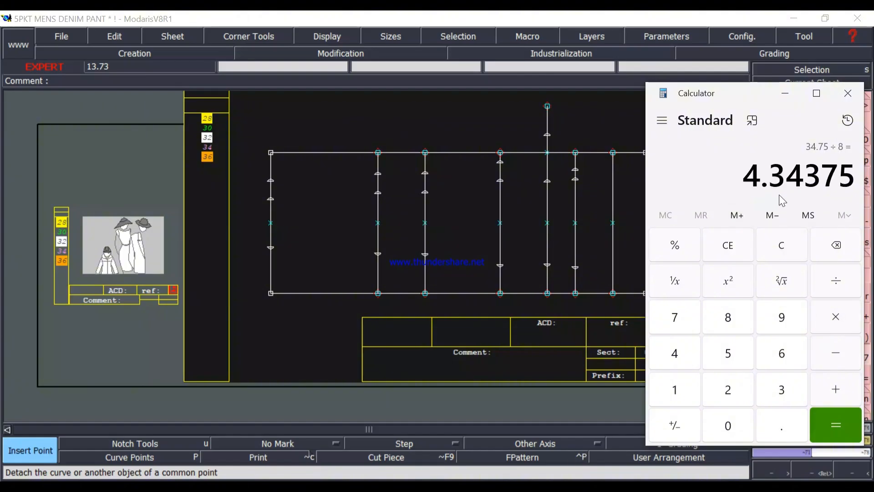
pyautogui.click(786, 95)
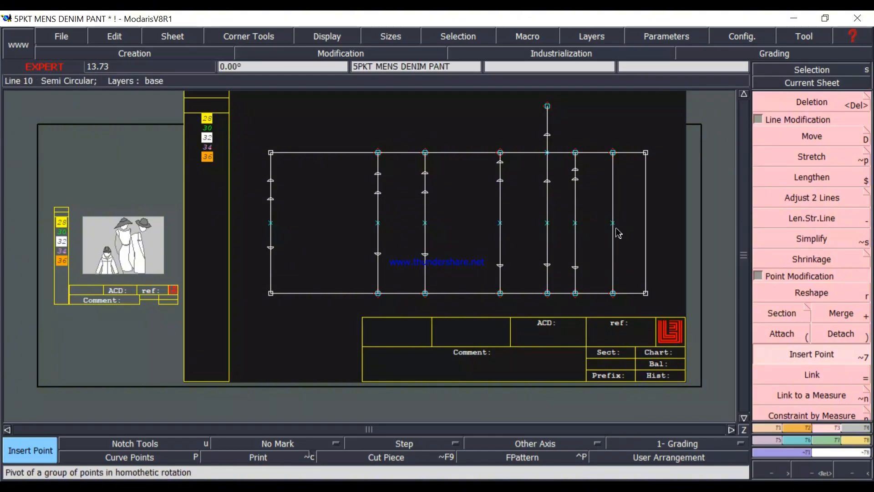
# Place a developed point at −4.34375 inches from the high hip line's midpoint, above it, checking the length in the calculator.
pyautogui.press('d')
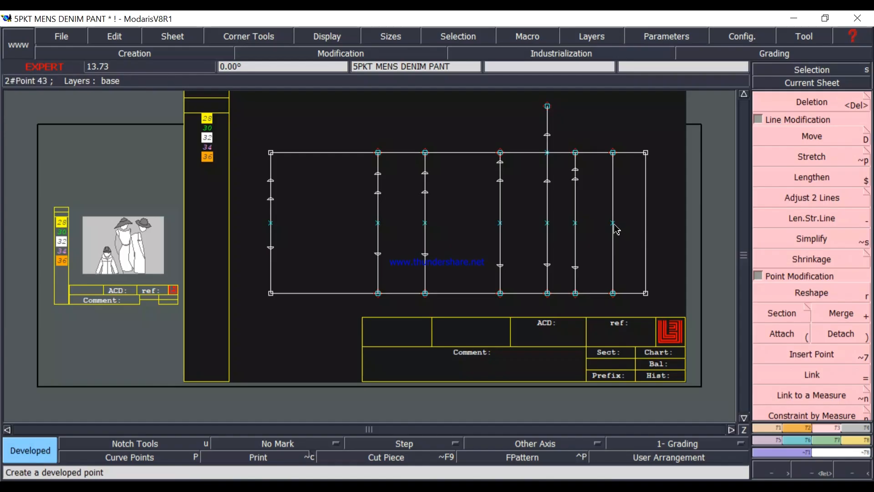
pyautogui.click(613, 224)
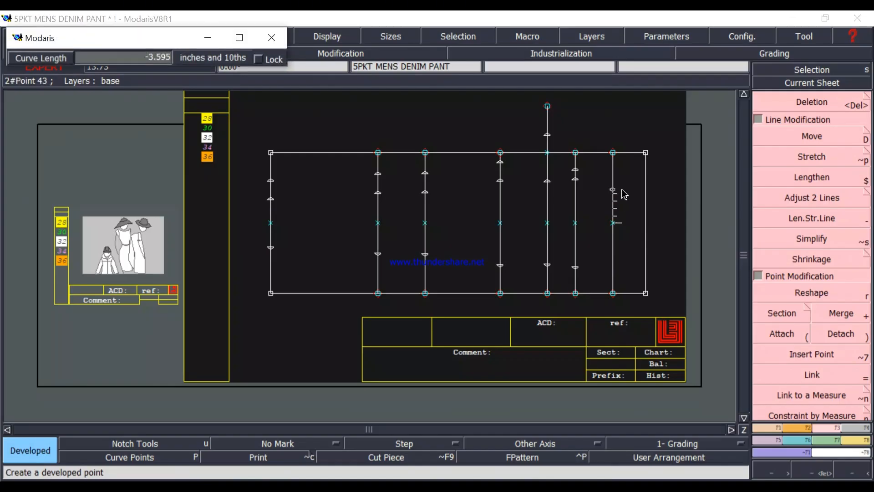
pyautogui.press('Down')
pyautogui.write('-4.434')
pyautogui.moveTo(333, 488)
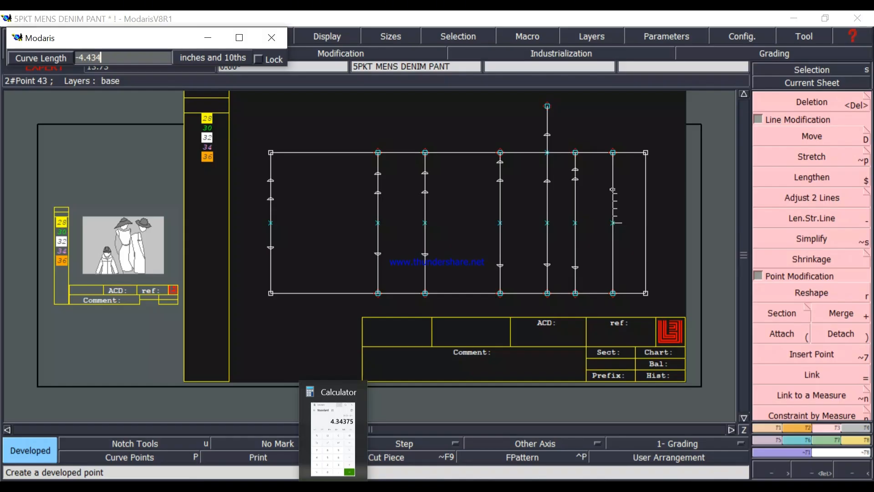
pyautogui.click(333, 437)
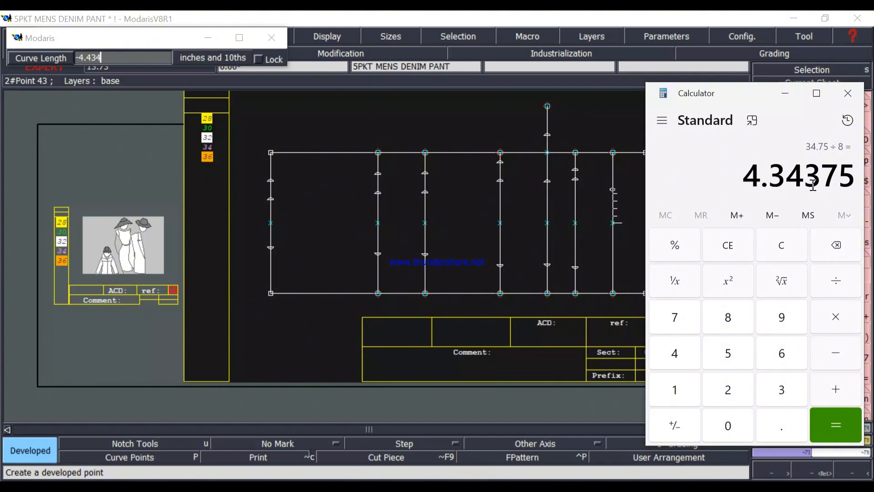
pyautogui.click(786, 94)
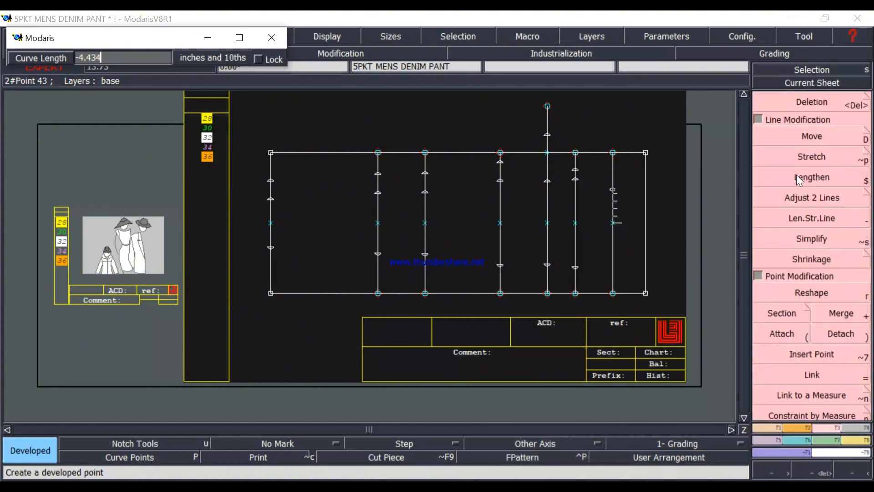
pyautogui.press('BackSpace')
pyautogui.press('BackSpace')
pyautogui.press('BackSpace')
pyautogui.write('34375')
pyautogui.press('Return')
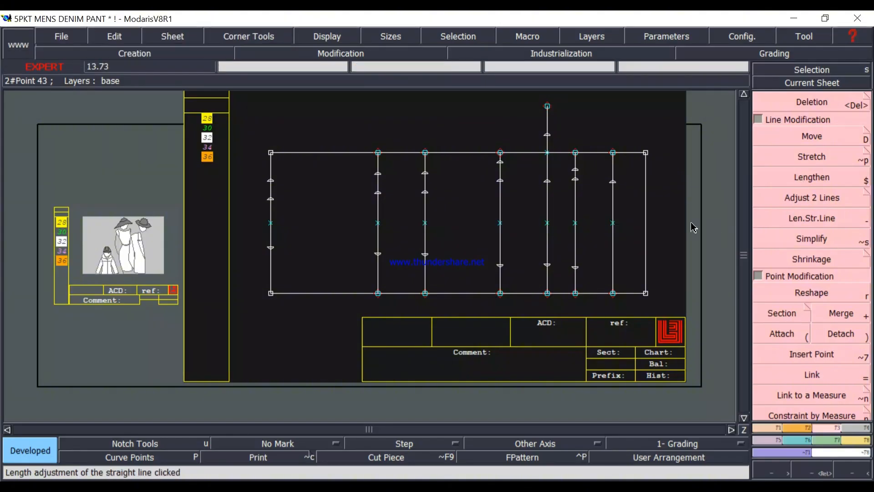
# Place a developed point 4.34375 inches below the midpoint on the high hip line.
pyautogui.click(616, 232)
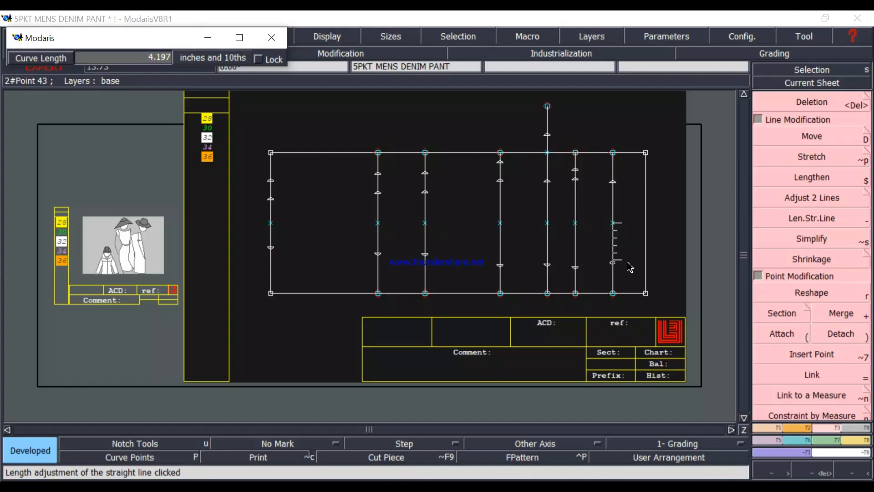
pyautogui.press('Down')
pyautogui.write('4.34375')
pyautogui.press('Return')
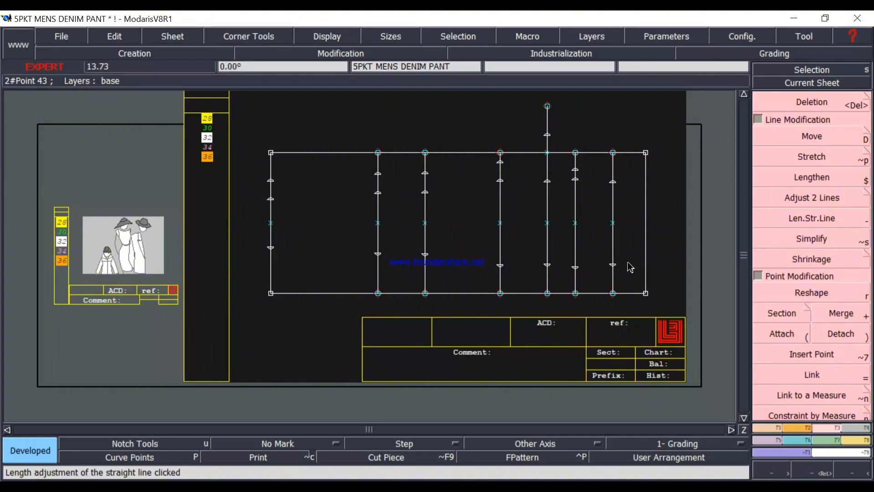
# Add a second developed point on the high hip line, above its upper front width point, for the back width.
pyautogui.moveTo(615, 187)
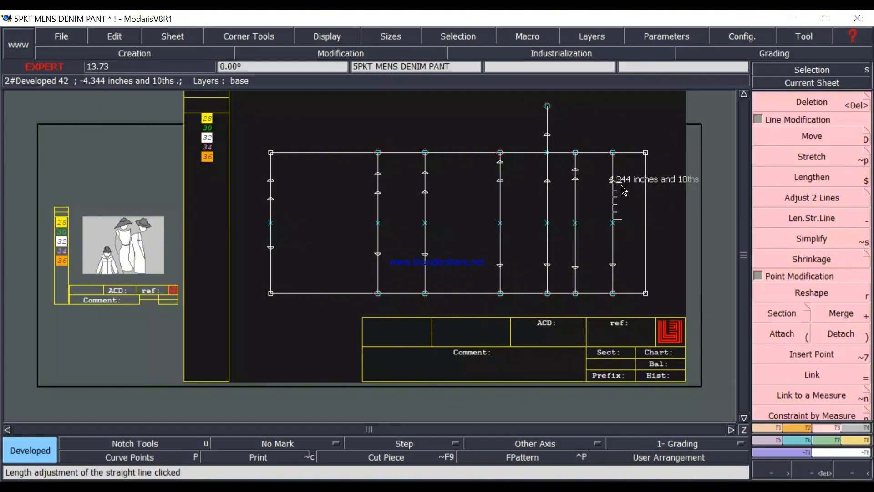
pyautogui.press('d')
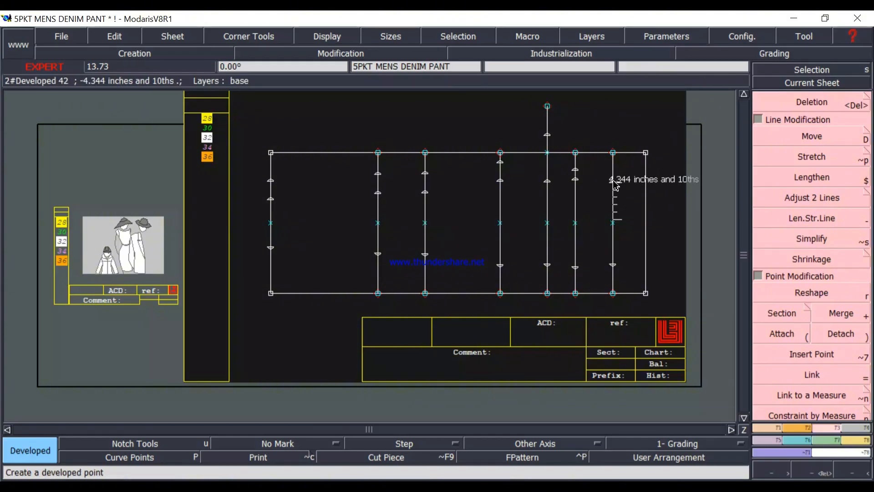
pyautogui.click(614, 181)
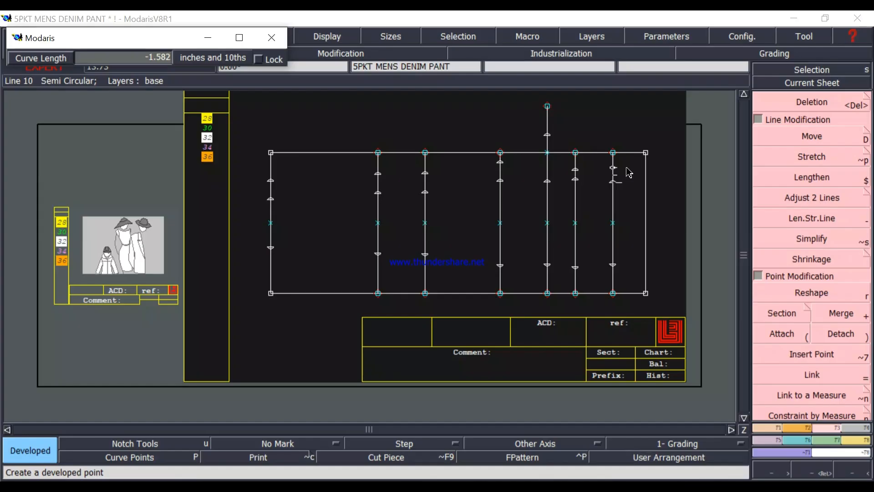
pyautogui.write('4.344')
pyautogui.press('BackSpace')
pyautogui.press('Return')
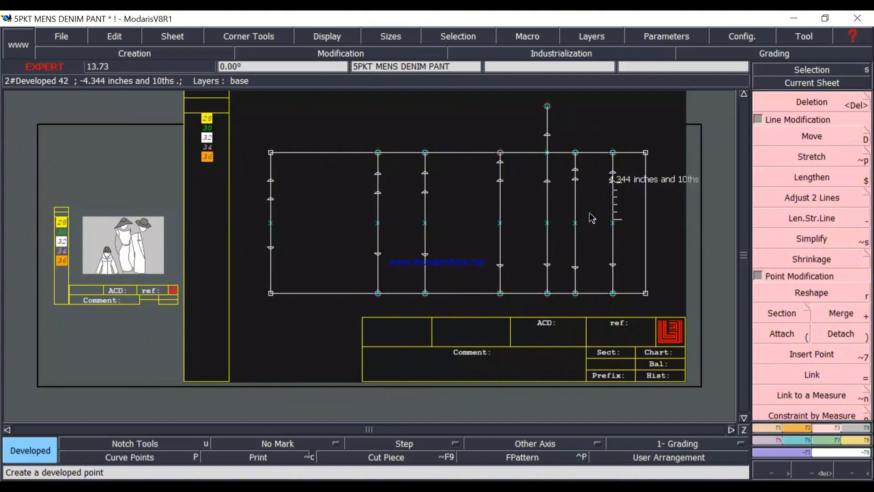
# Switch to the measurement chart image and examine the size 32 waist circumference, waistband height and rise rows.
pyautogui.click(817, 177)
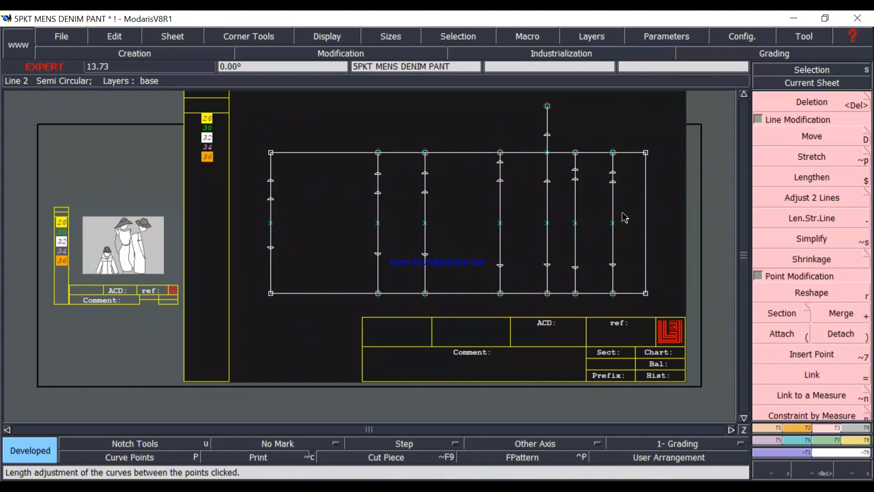
pyautogui.scroll(1, 650, 217)
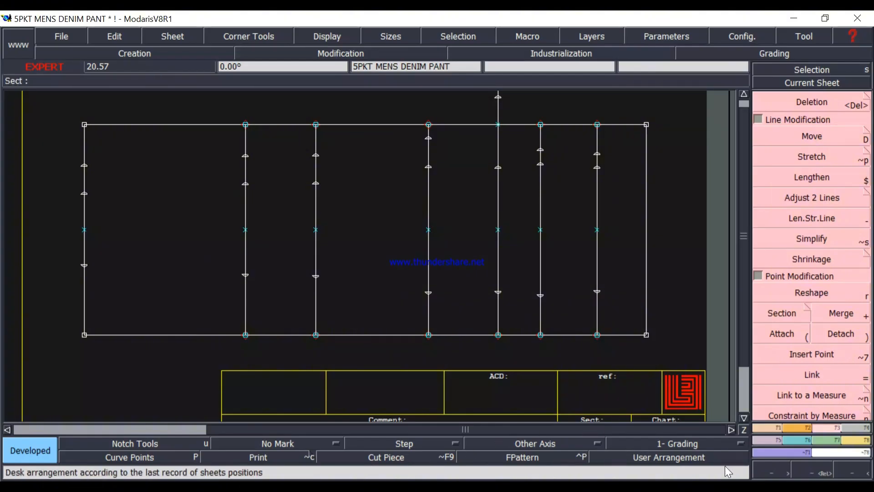
pyautogui.hotkey('alt', 'Tab')
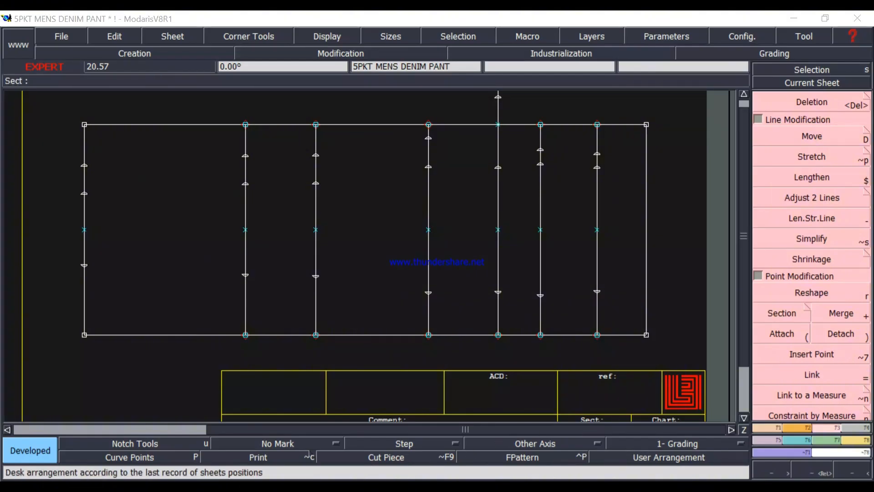
pyautogui.scroll(-2, 495, 232)
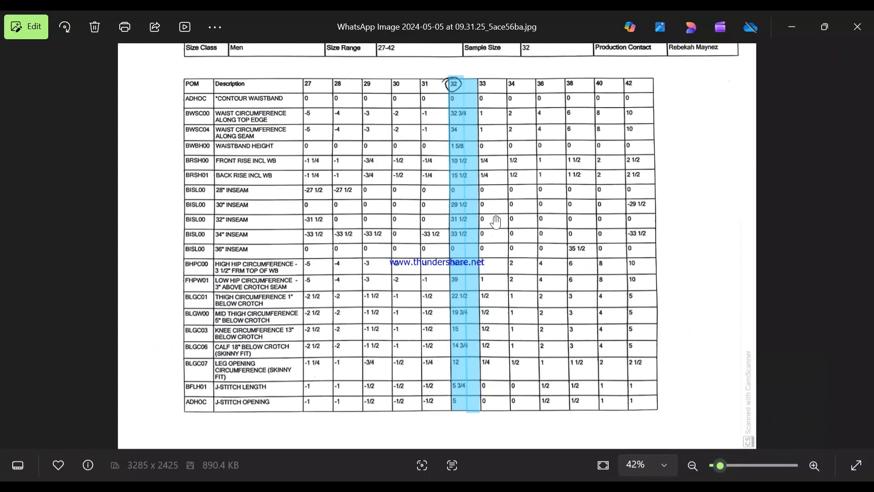
pyautogui.scroll(5, 459, 211)
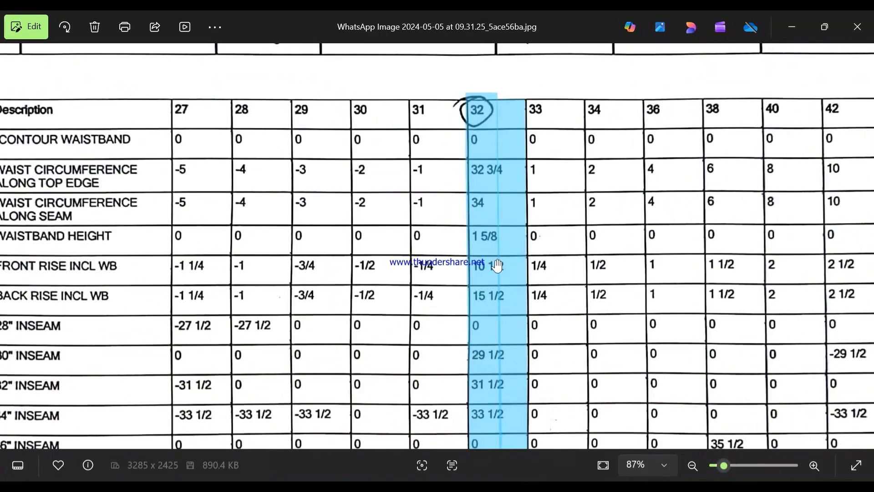
pyautogui.scroll(-1, 491, 246)
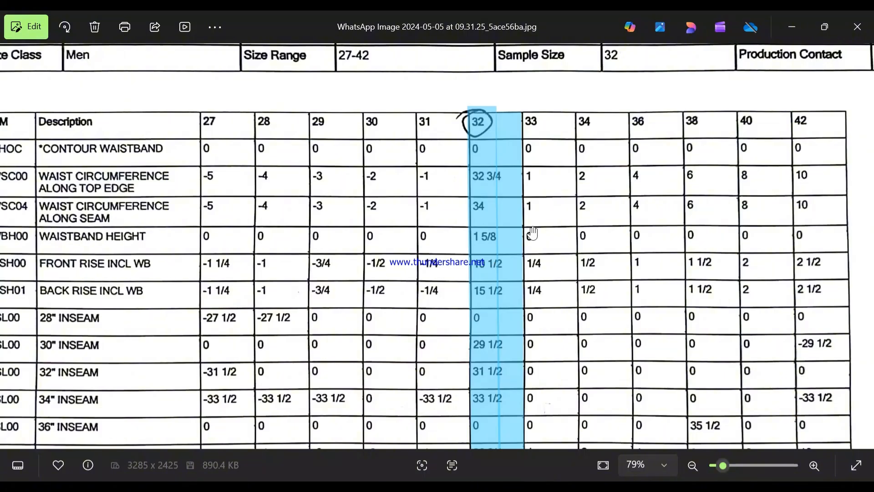
pyautogui.scroll(-1, 428, 257)
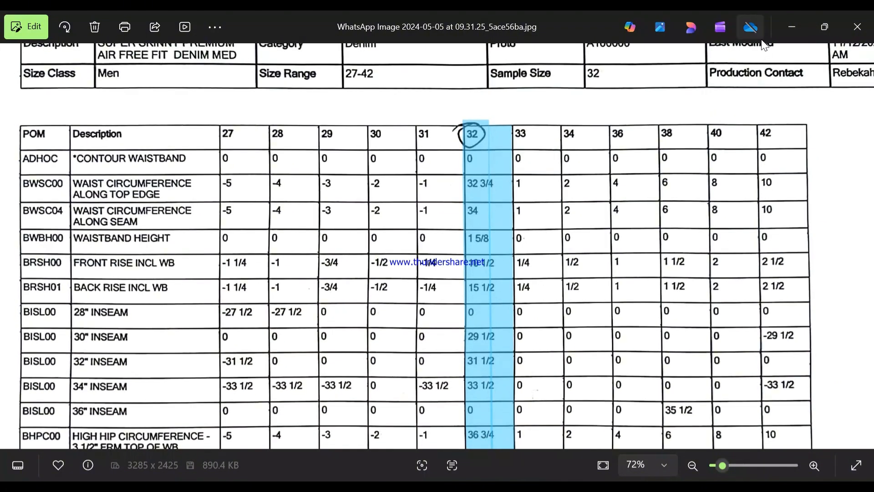
# Switch to the calculator and multiply 0.125 by 5 to convert the waistband height's 5/8 inch fraction to a decimal.
pyautogui.click(792, 27)
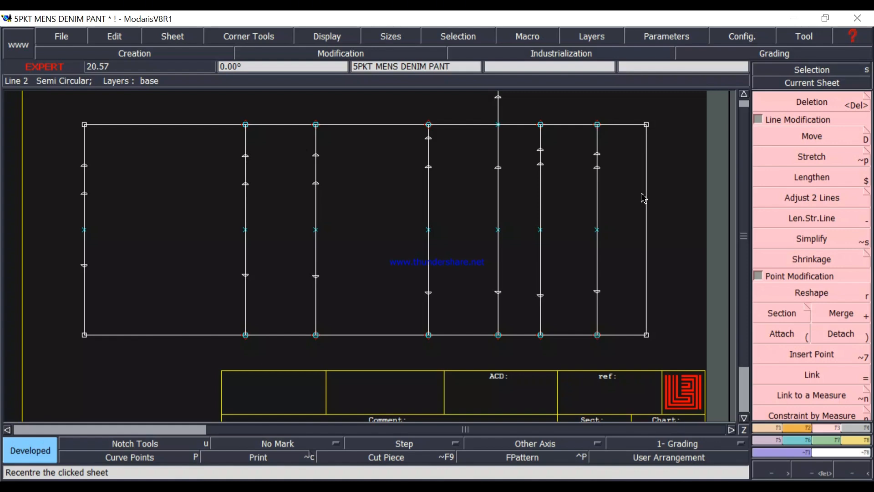
pyautogui.click(428, 487)
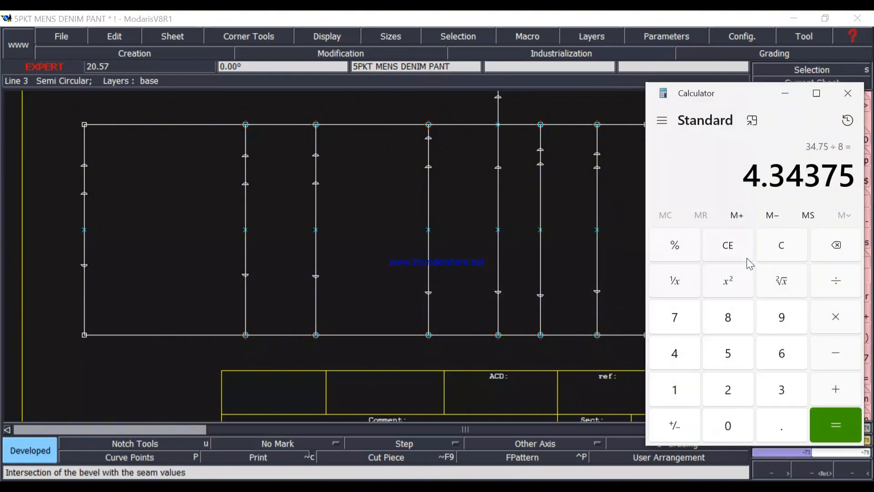
pyautogui.click(782, 245)
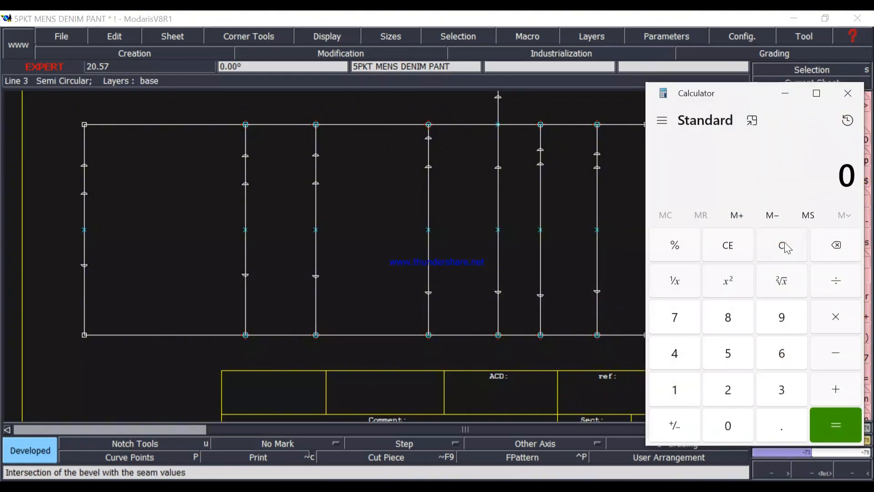
pyautogui.write('.125')
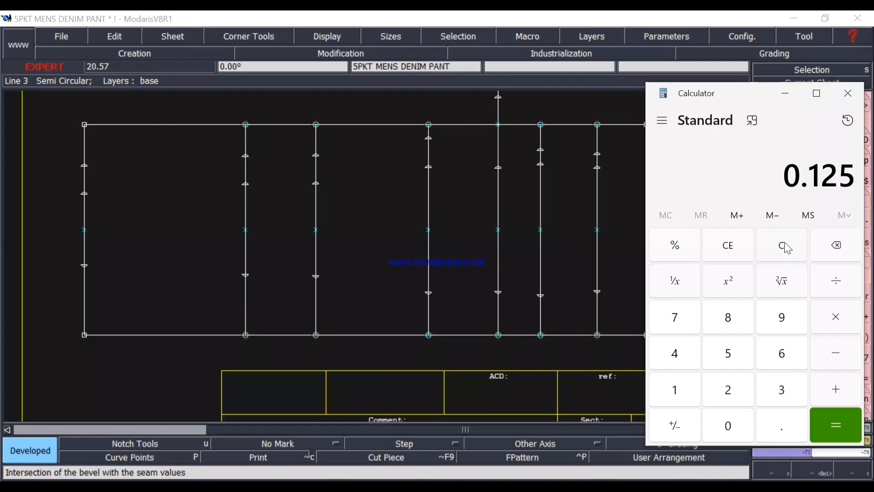
pyautogui.write('*')
pyautogui.write('5')
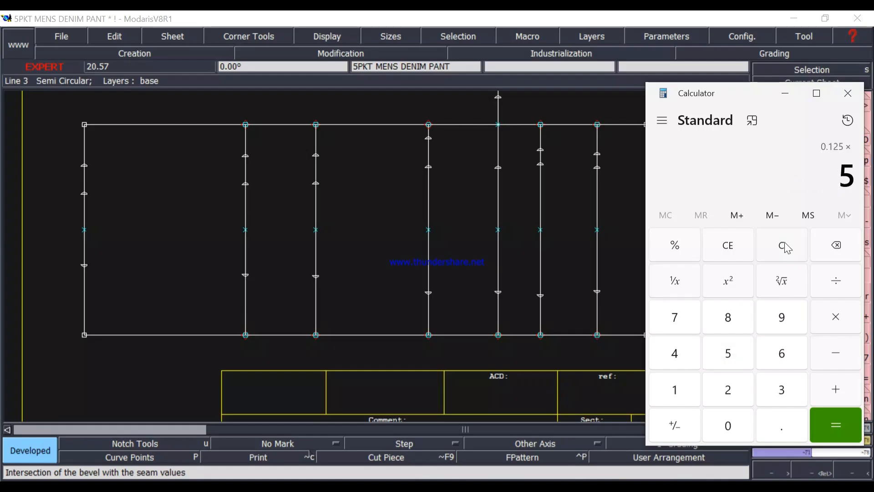
pyautogui.press('Return')
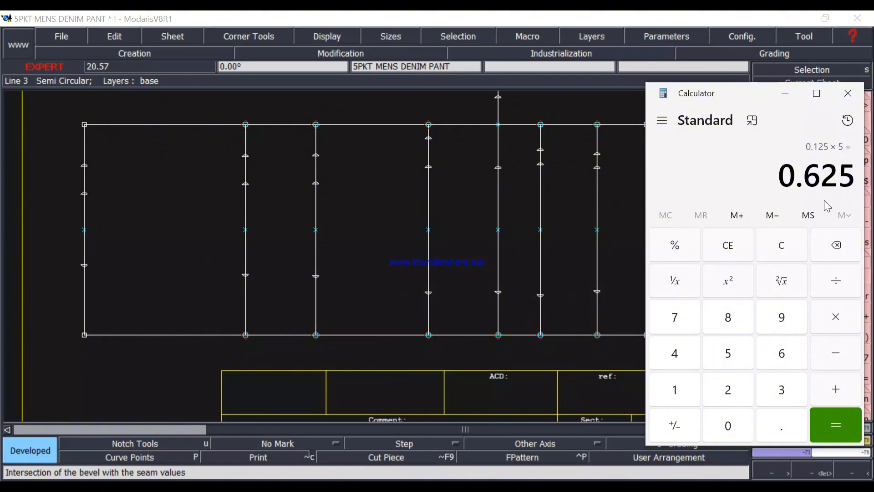
pyautogui.click(791, 97)
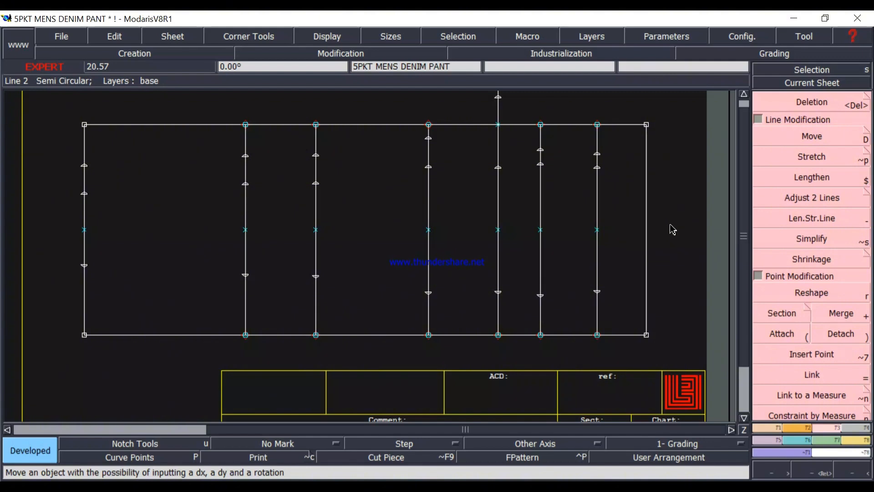
# Create a parallel line at −1.625 inches from the rectangle's waist edge, inside the rectangle, checking the fraction in the calculator.
pyautogui.click(764, 426)
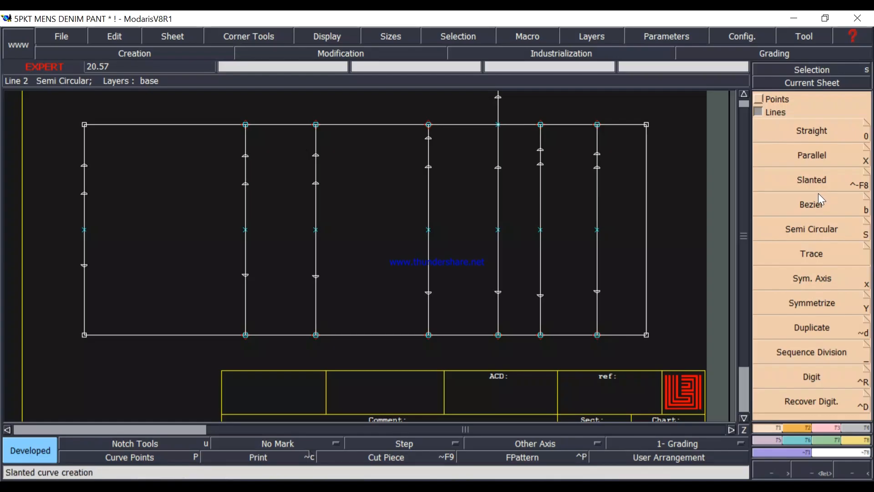
pyautogui.click(822, 156)
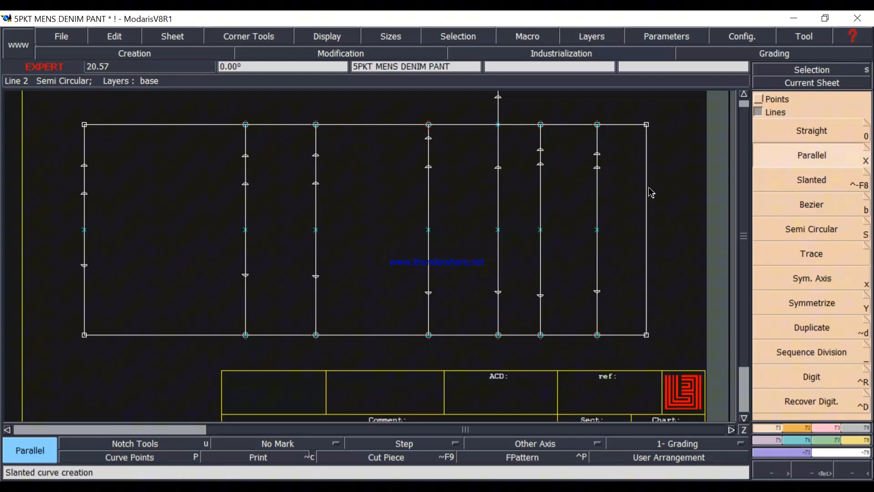
pyautogui.click(646, 226)
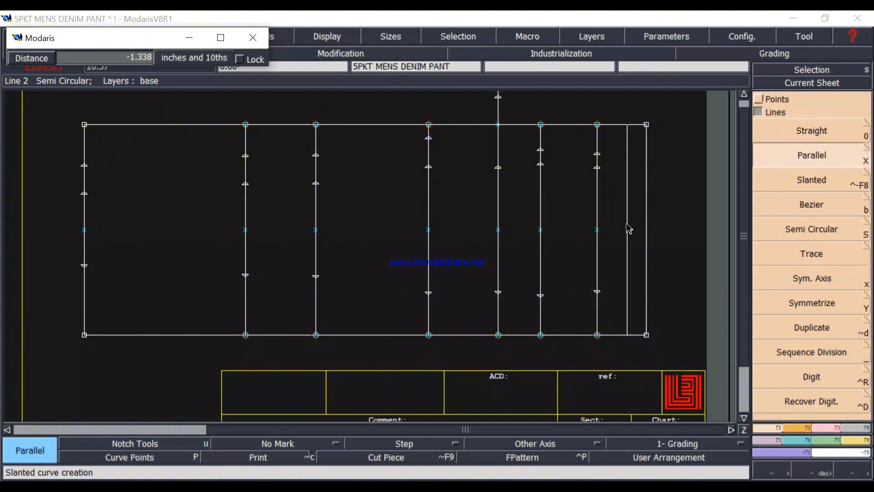
pyautogui.write('-3.500')
pyautogui.press('BackSpace')
pyautogui.write('-1.625')
pyautogui.click(437, 486)
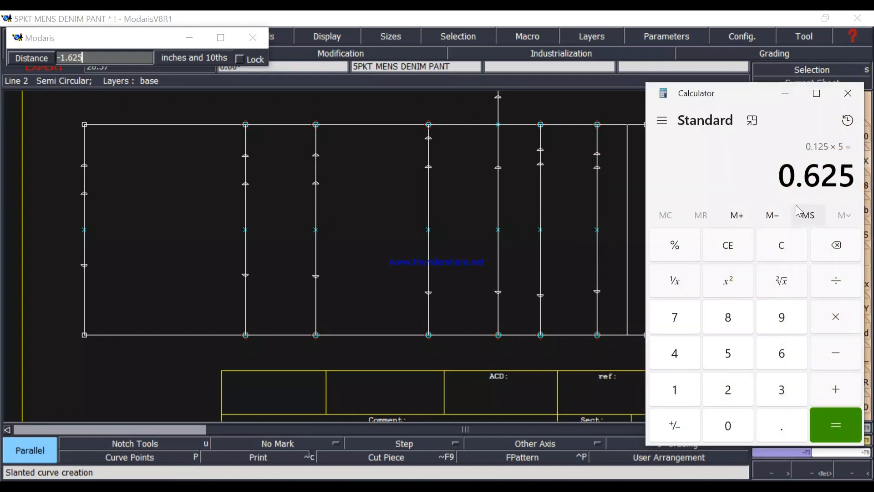
pyautogui.click(784, 93)
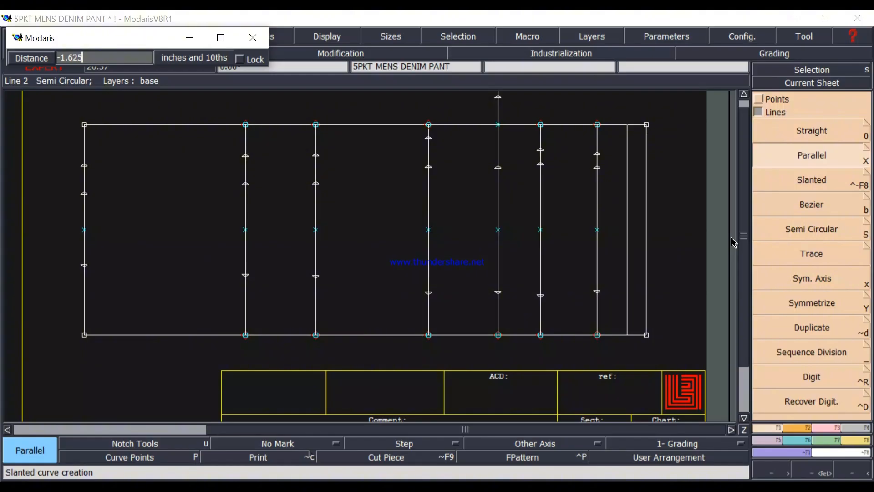
pyautogui.press('Return')
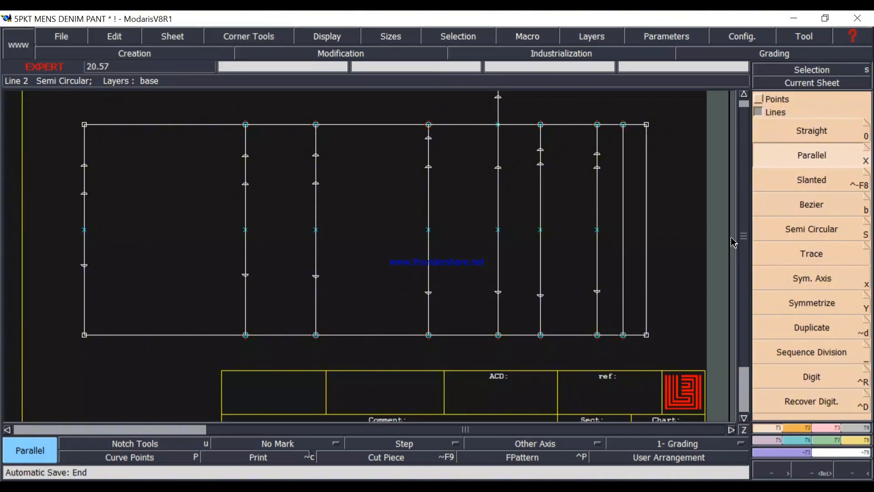
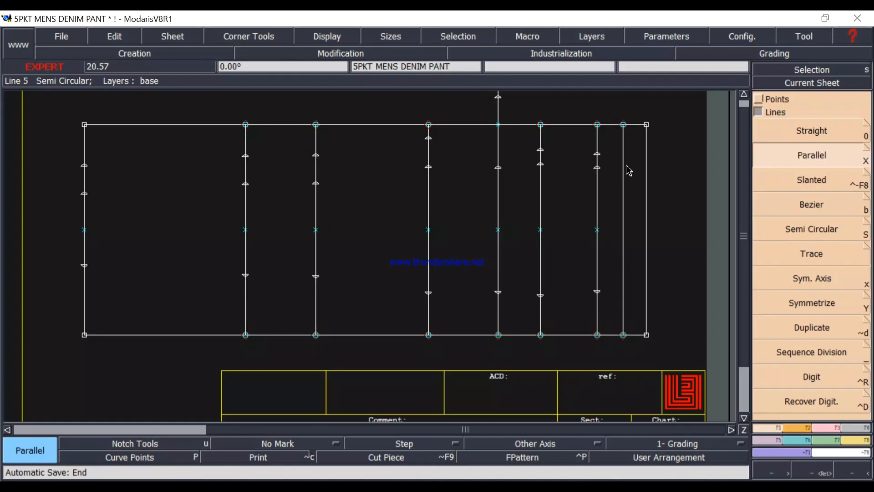
# Draw the front inseam as a Bezier curve through the upper front width points, from the hem to the crotch line.
pyautogui.scroll(1, 613, 174)
pyautogui.scroll(-1, 613, 174)
pyautogui.click(601, 176)
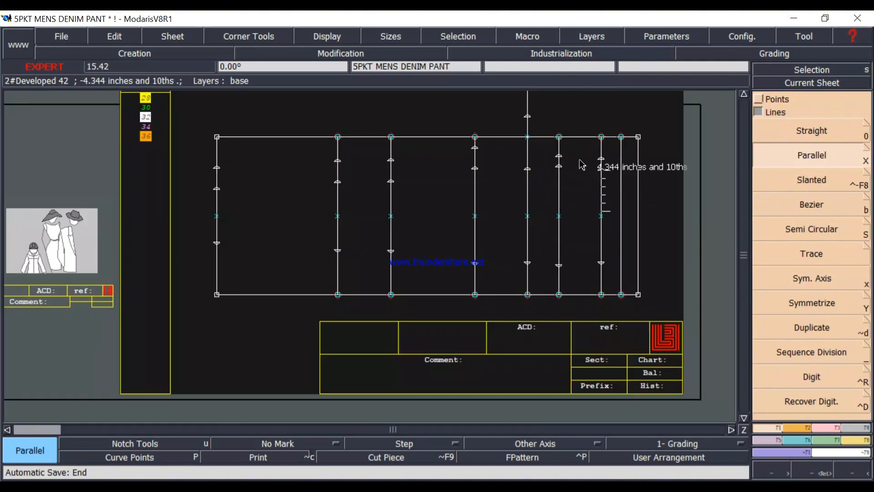
pyautogui.scroll(1, 579, 162)
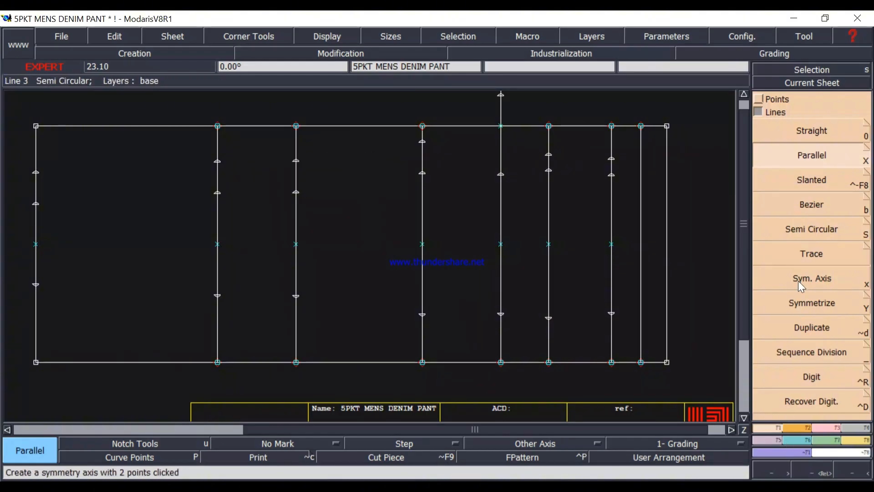
pyautogui.click(802, 206)
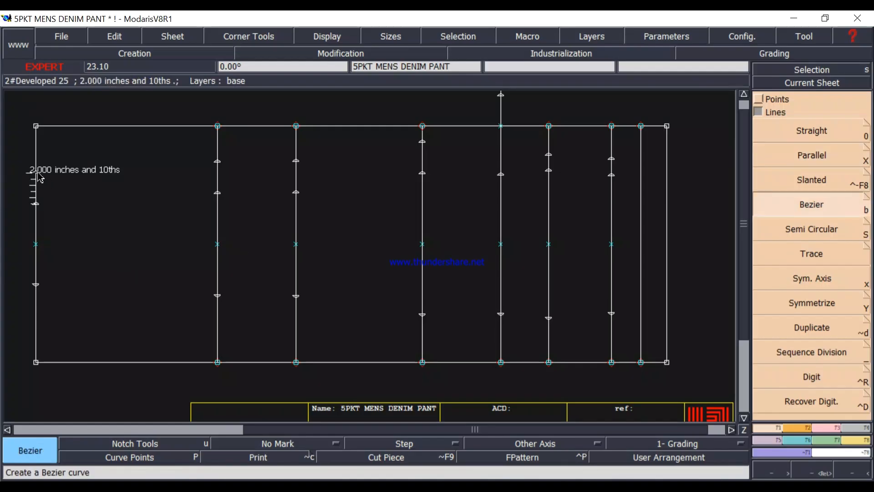
pyautogui.click(36, 204)
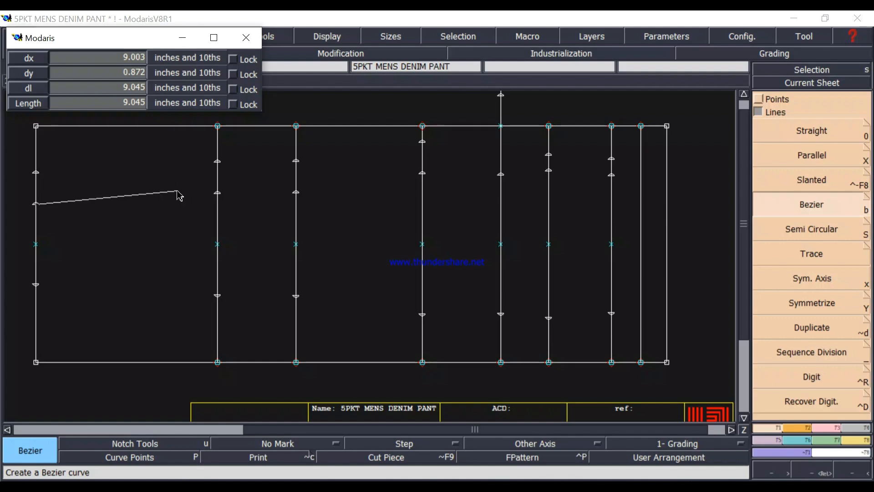
pyautogui.click(217, 193)
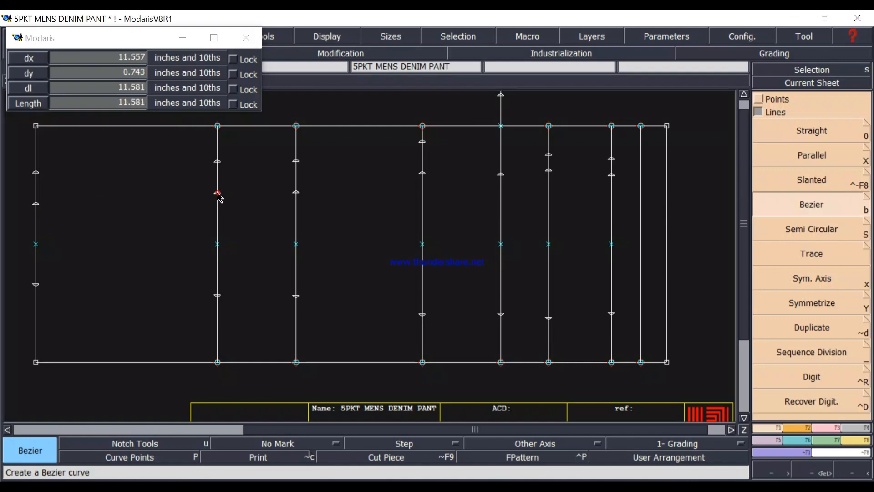
pyautogui.click(296, 193)
pyautogui.click(422, 174)
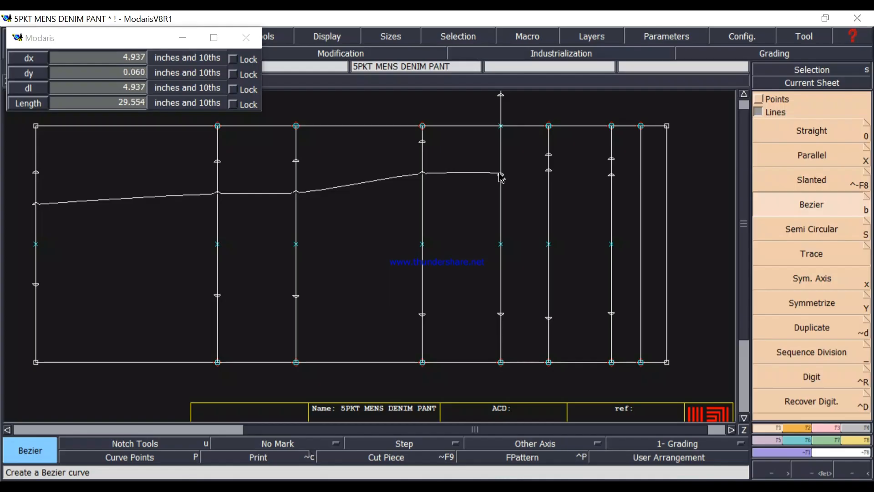
pyautogui.click(501, 175)
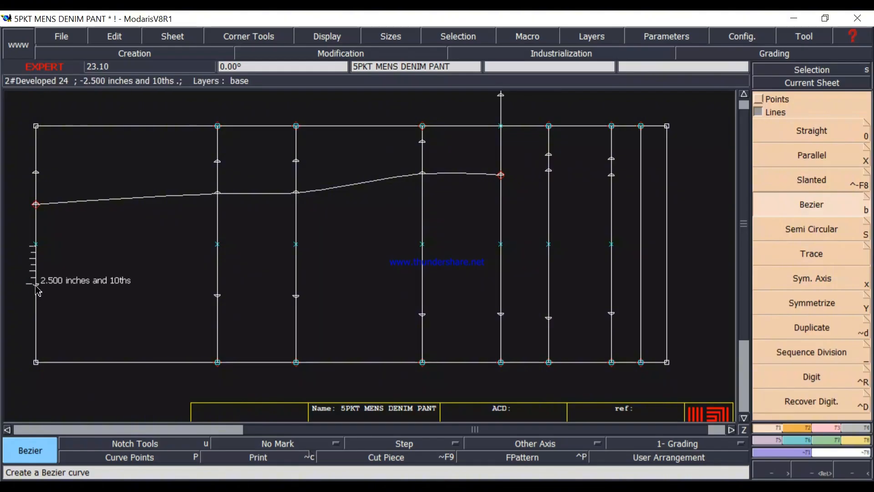
# Try to draw the outseam as a Bezier curve through the lower width points, from the hem to the waistband seam line.
pyautogui.click(36, 286)
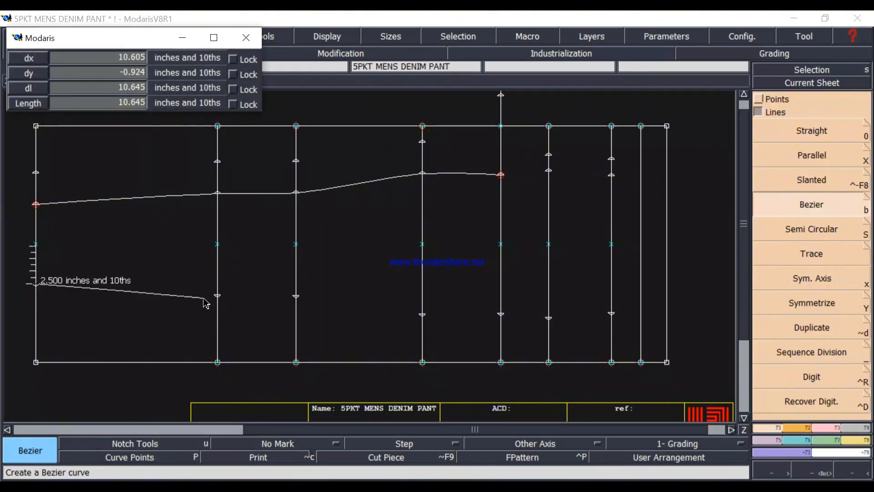
pyautogui.click(220, 298)
pyautogui.click(297, 297)
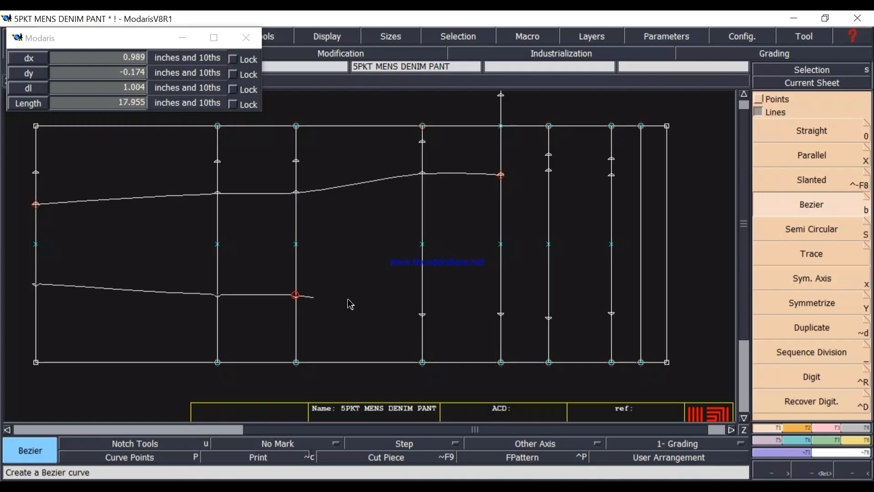
pyautogui.click(422, 313)
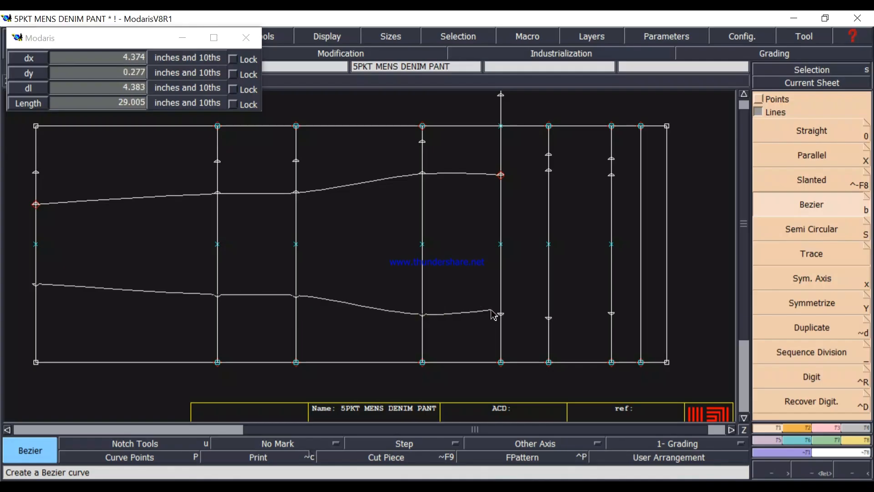
pyautogui.click(501, 314)
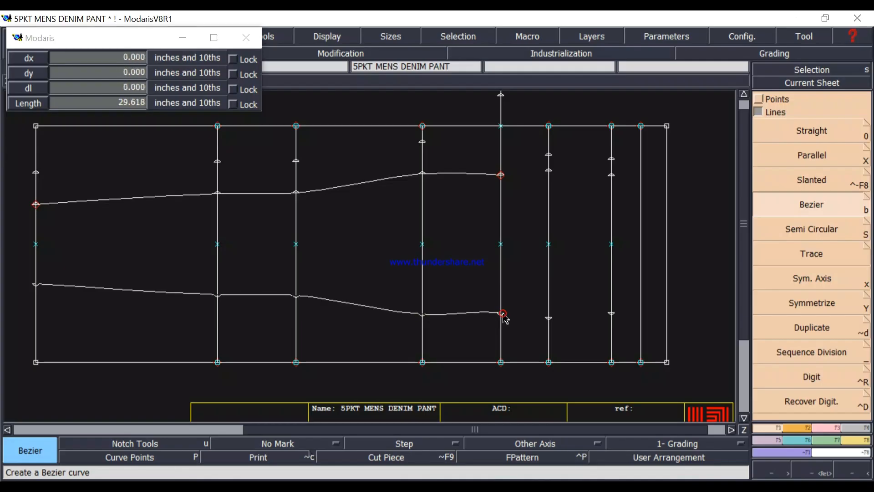
pyautogui.click(549, 317)
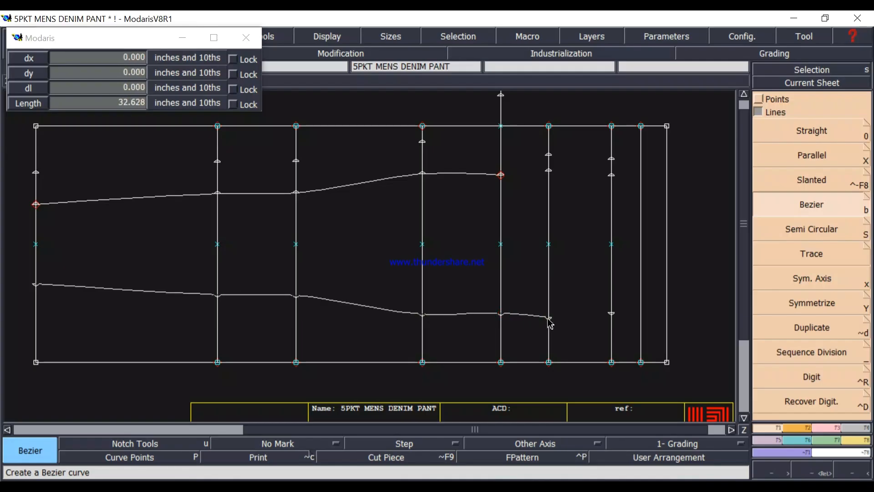
pyautogui.click(613, 314)
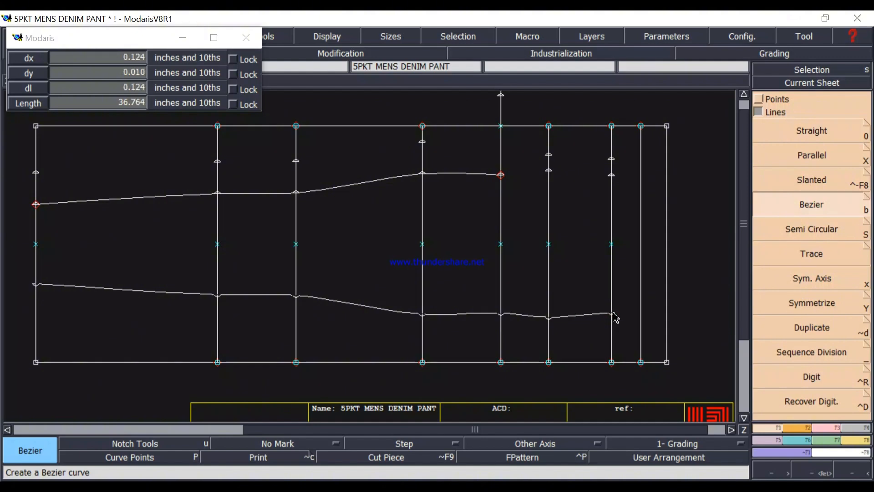
pyautogui.click(640, 311)
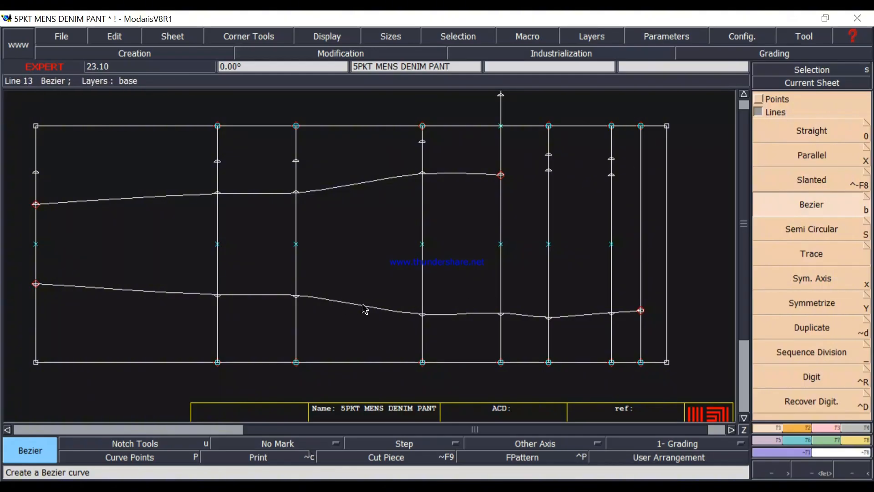
pyautogui.hotkey('ctrl', 'z')
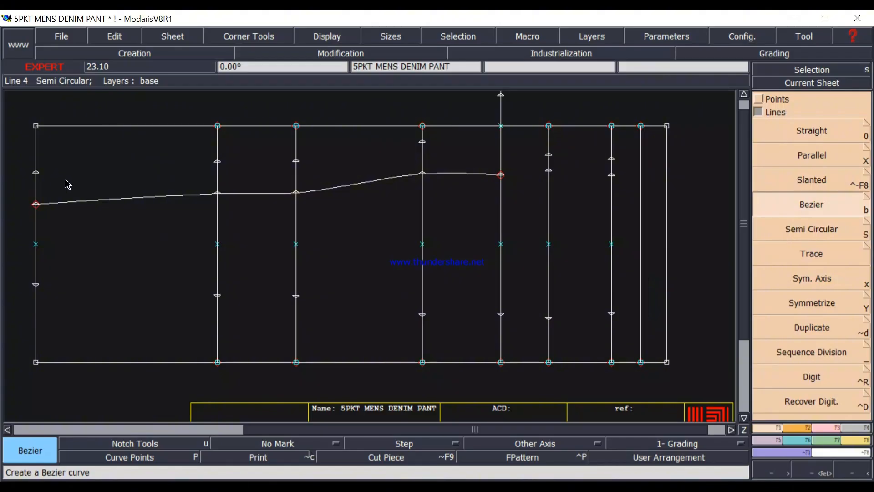
# Draw the back inseam as a Bezier curve through the outermost back width points, from the hem to the extended crotch line.
pyautogui.click(36, 171)
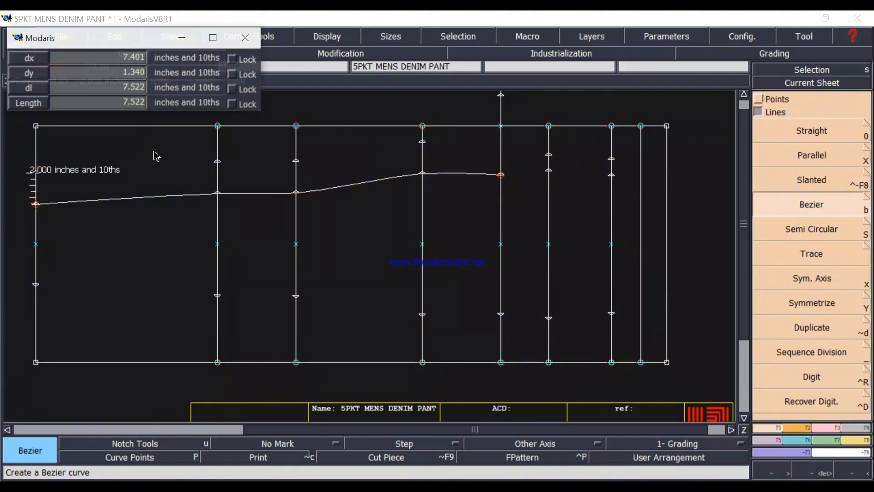
pyautogui.click(217, 161)
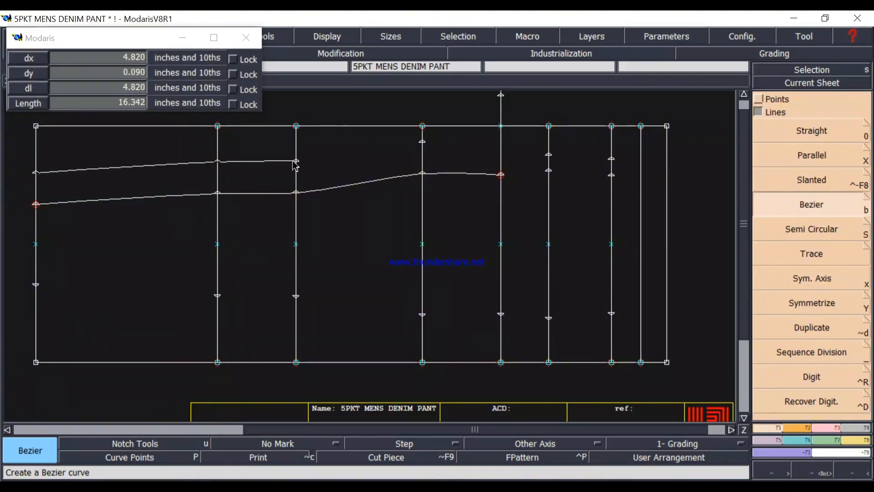
pyautogui.click(295, 160)
pyautogui.click(422, 141)
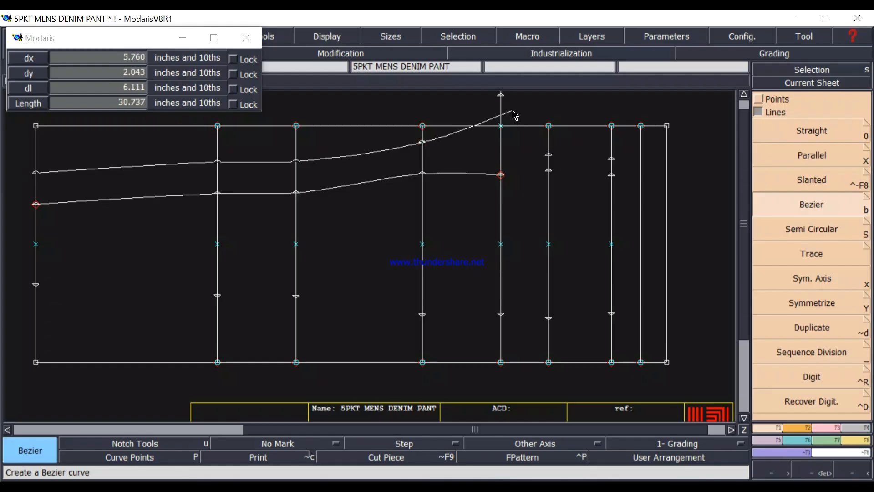
pyautogui.click(500, 95)
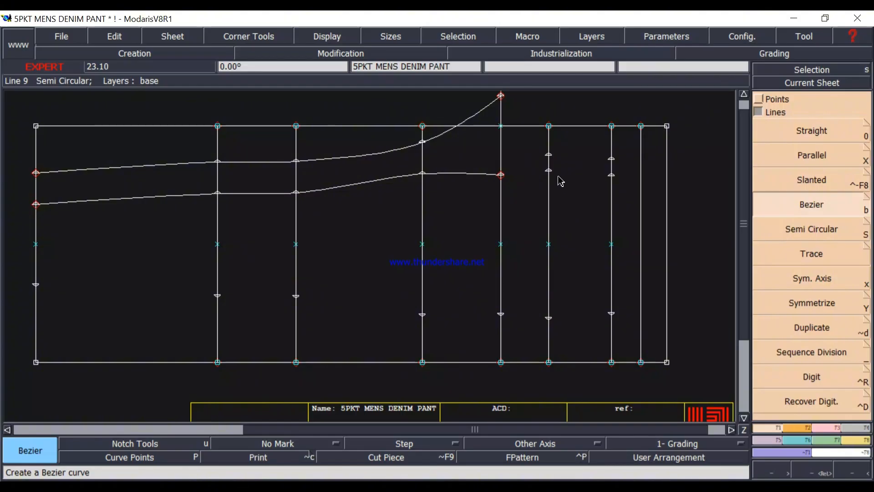
# Try to move the front inseam's end point on the crotch line with the Move tool.
pyautogui.scroll(2, 560, 181)
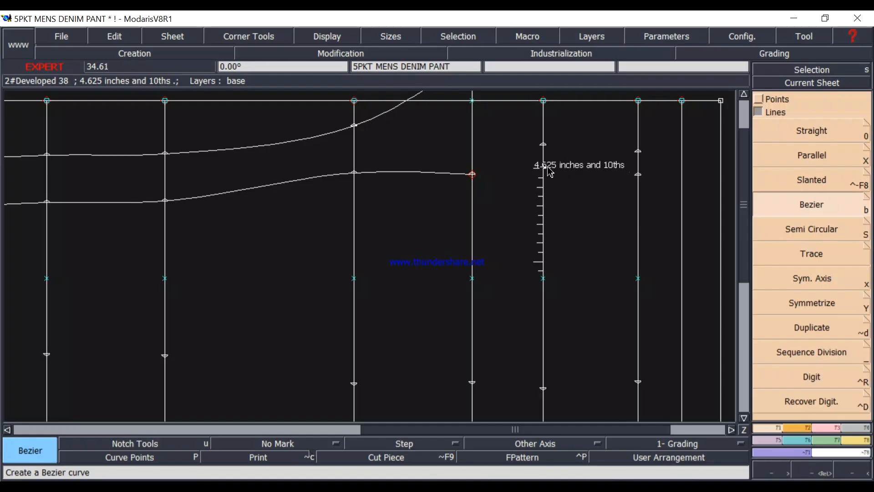
pyautogui.scroll(-1, 553, 173)
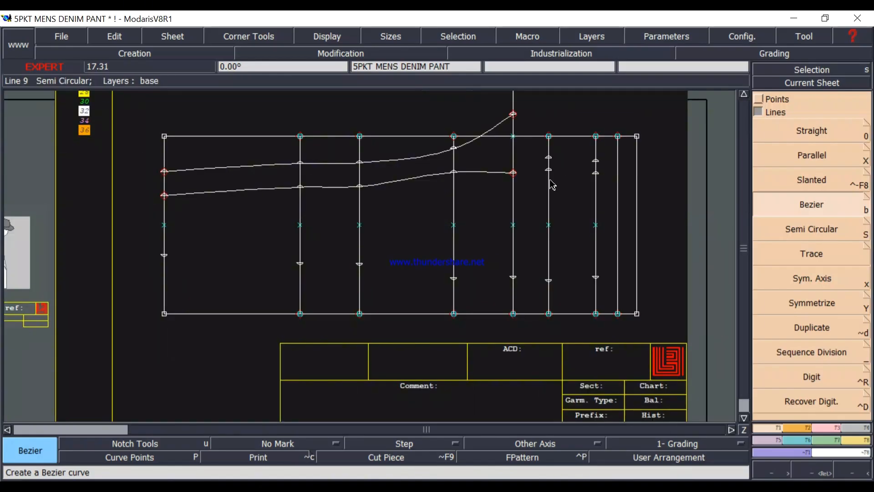
pyautogui.scroll(1, 560, 177)
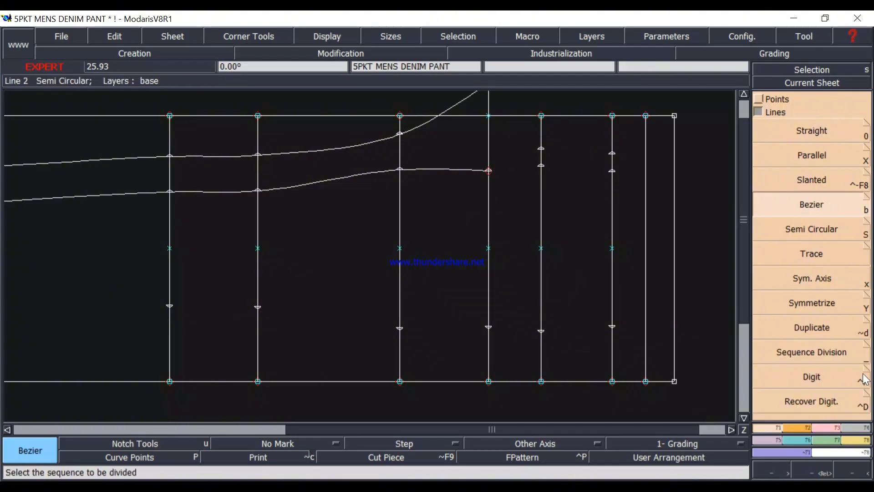
pyautogui.click(826, 427)
pyautogui.click(812, 137)
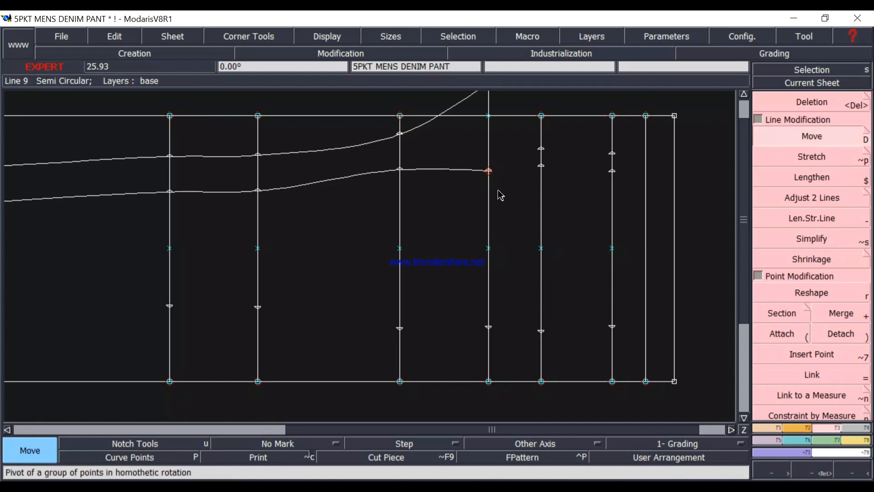
pyautogui.click(488, 171)
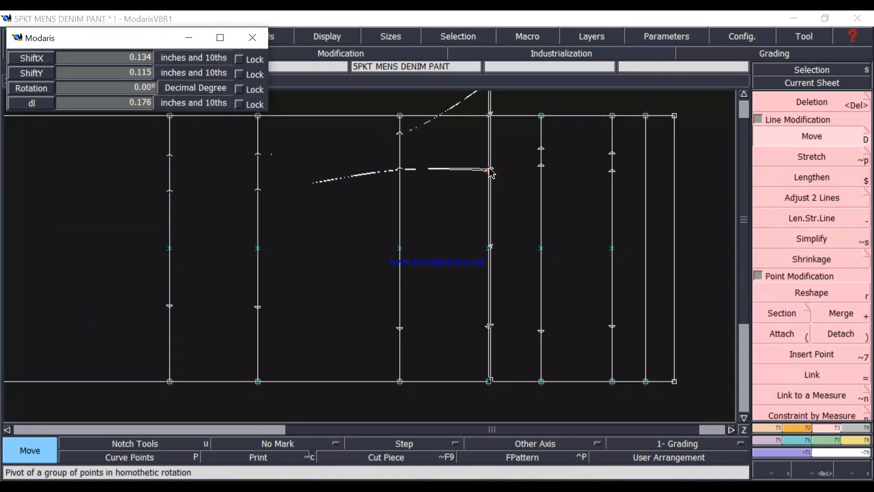
pyautogui.click(490, 172)
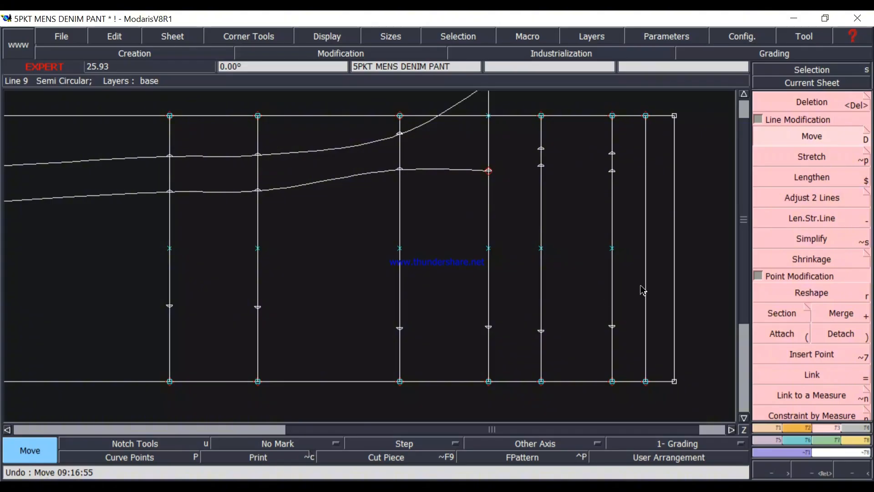
# Try to reshape the front inseam by shifting its crotch end point outward along the crotch line, and undo the change.
pyautogui.click(812, 293)
pyautogui.click(490, 173)
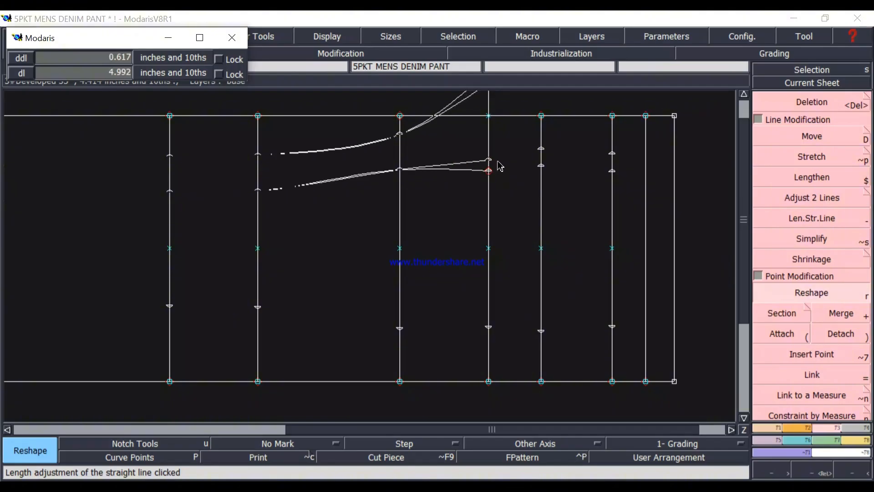
pyautogui.click(498, 168)
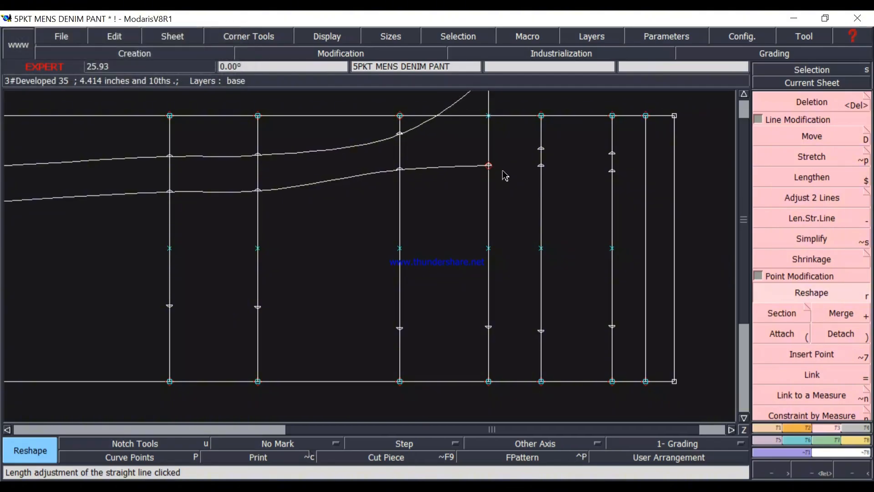
pyautogui.scroll(-2, 514, 178)
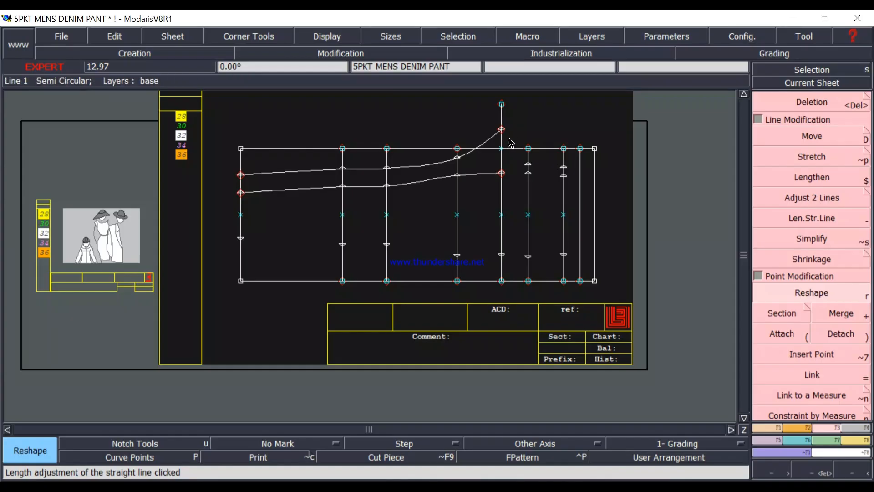
pyautogui.scroll(1, 518, 133)
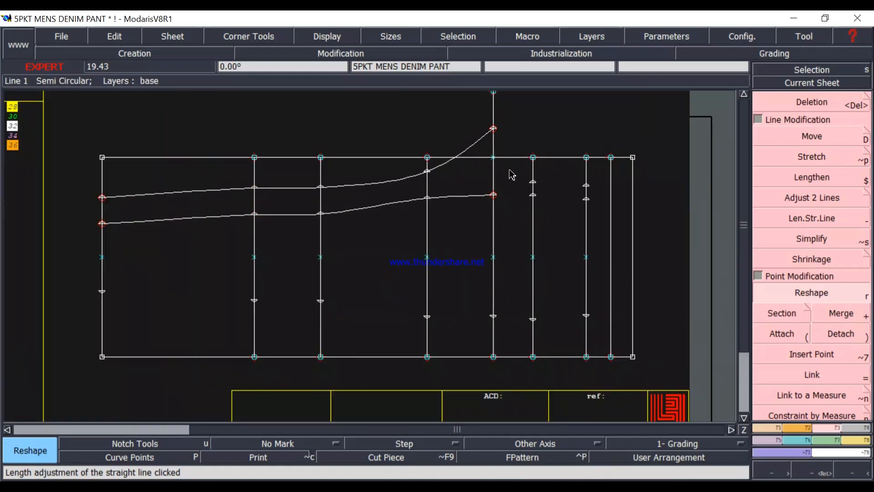
pyautogui.hotkey('ctrl', 'z')
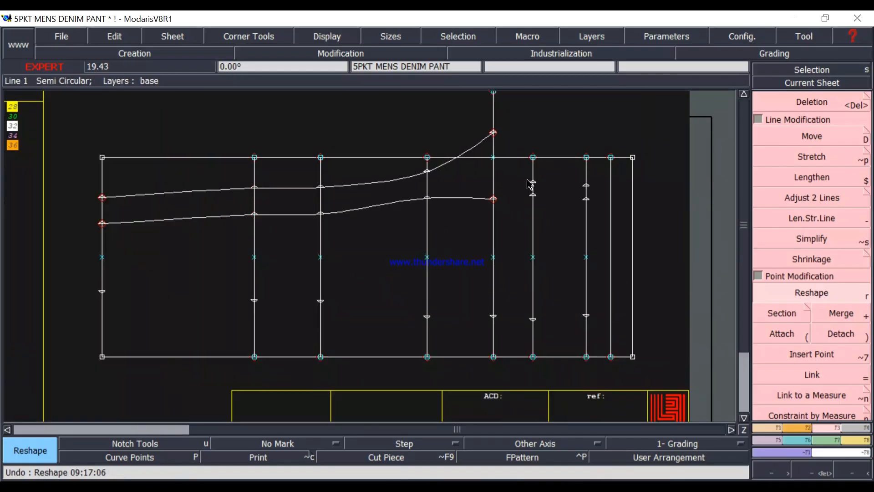
# Insert the back inseam's crotch end point into its curve, and reshape the front inseam by moving its crotch end point outward along the crotch line.
pyautogui.click(825, 357)
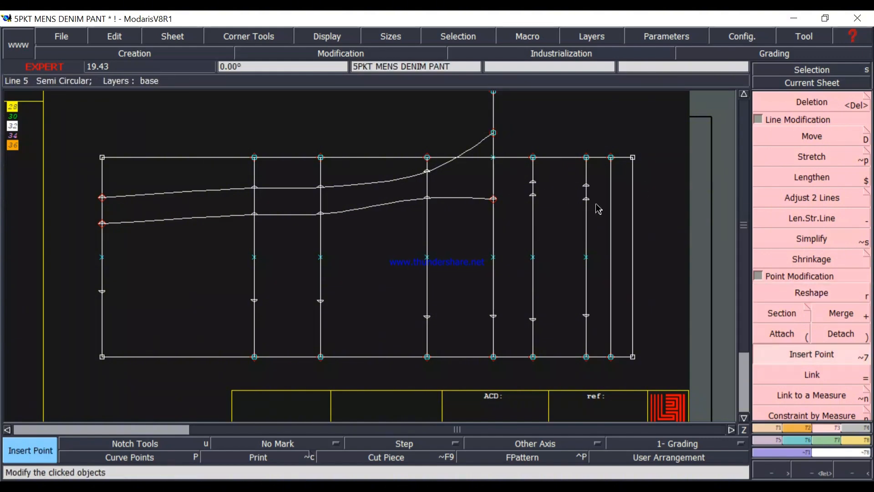
pyautogui.press('r')
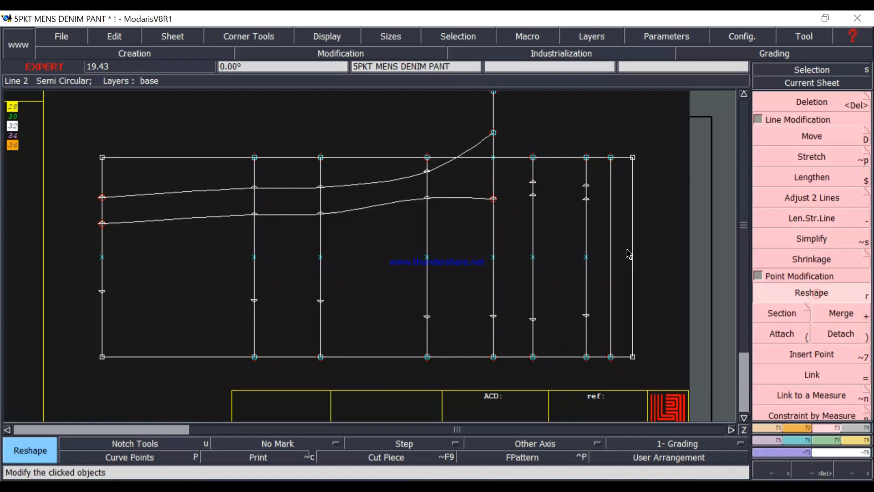
pyautogui.click(493, 198)
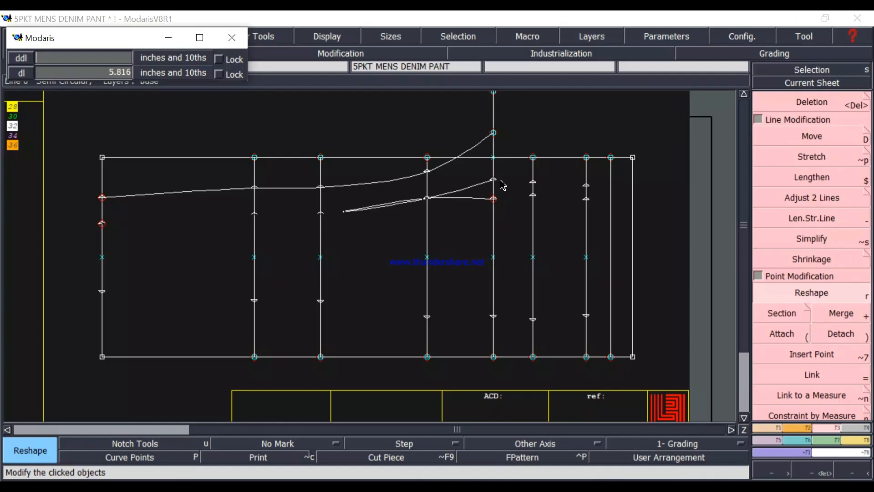
pyautogui.press('Return')
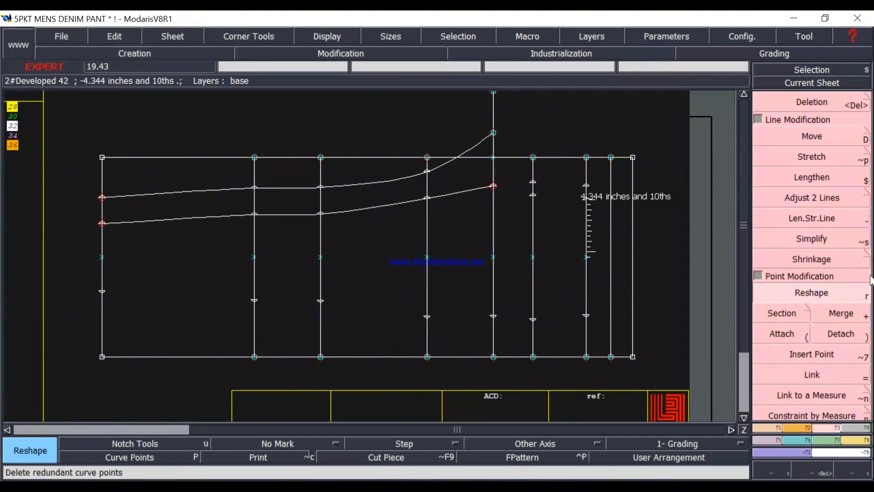
# Reshape the back inseam by moving its crotch end point inward along the crotch line with dx 0 and dy -1 inch.
pyautogui.click(496, 135)
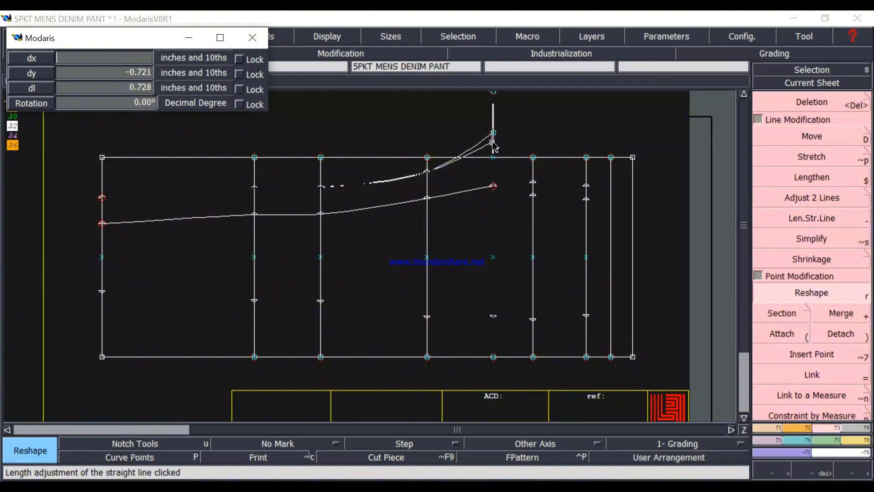
pyautogui.write('0')
pyautogui.press('Return')
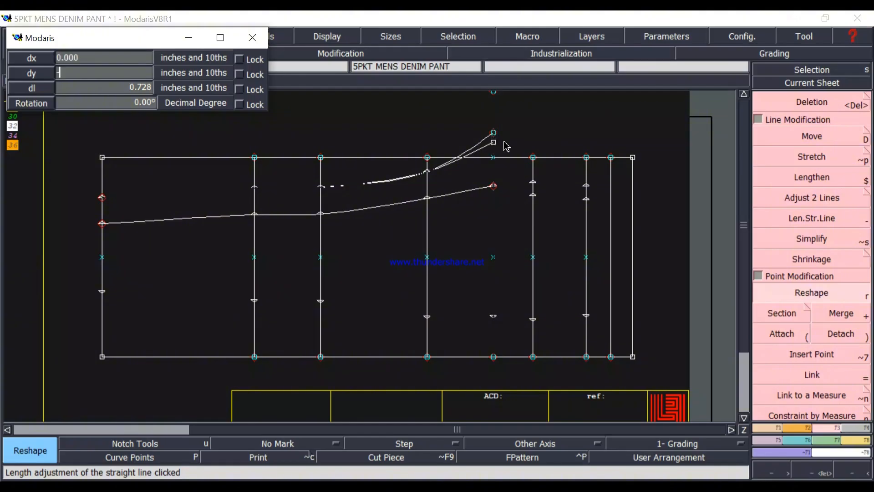
pyautogui.write('-1')
pyautogui.press('Return')
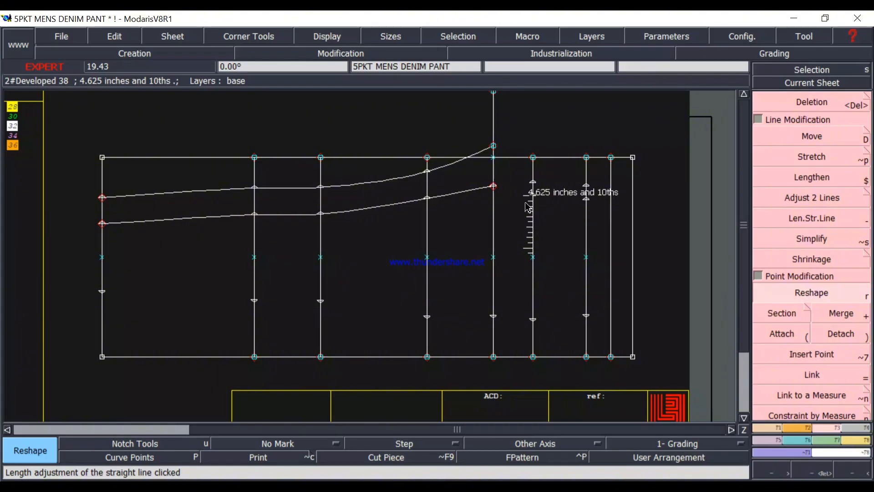
# Insert the front crotch point into its line, and draw the front rise from it as a Bezier through the inner width points, ending about 1.9 inches beyond.
pyautogui.scroll(2, 542, 209)
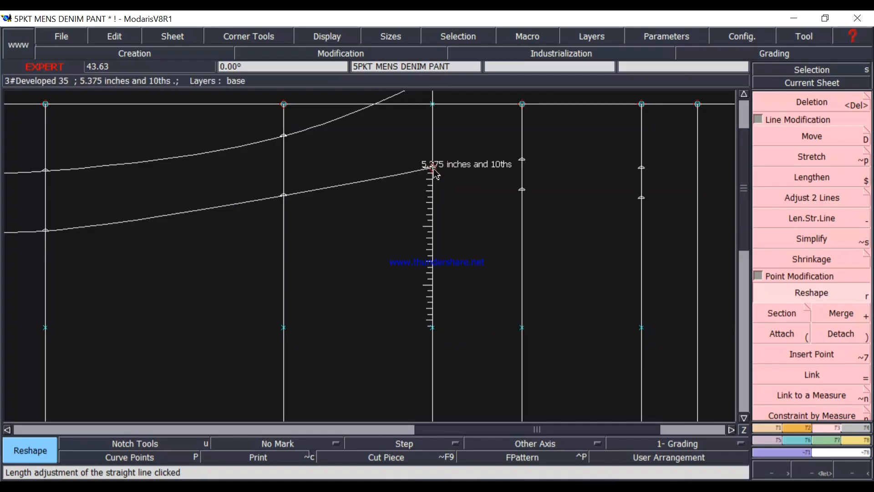
pyautogui.click(812, 354)
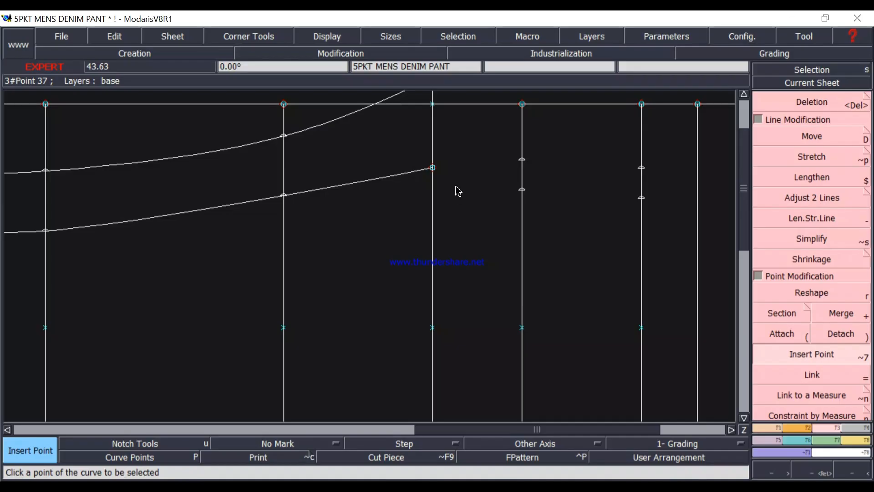
pyautogui.click(767, 428)
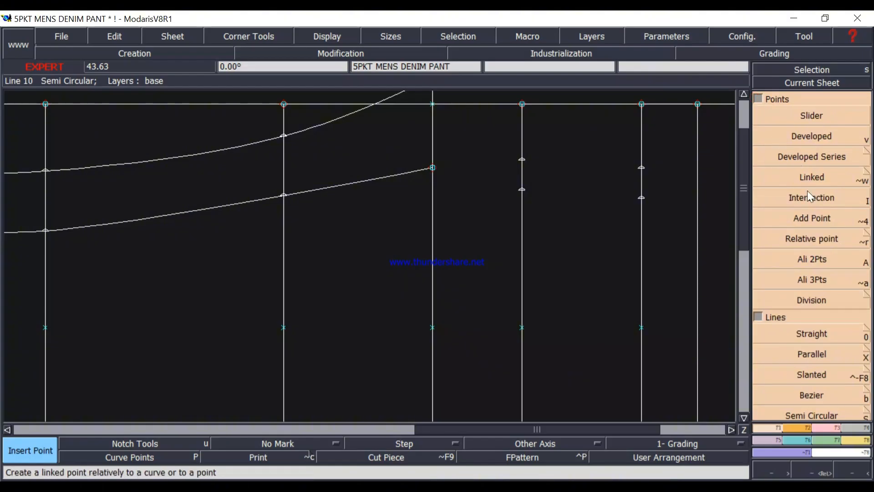
pyautogui.click(814, 395)
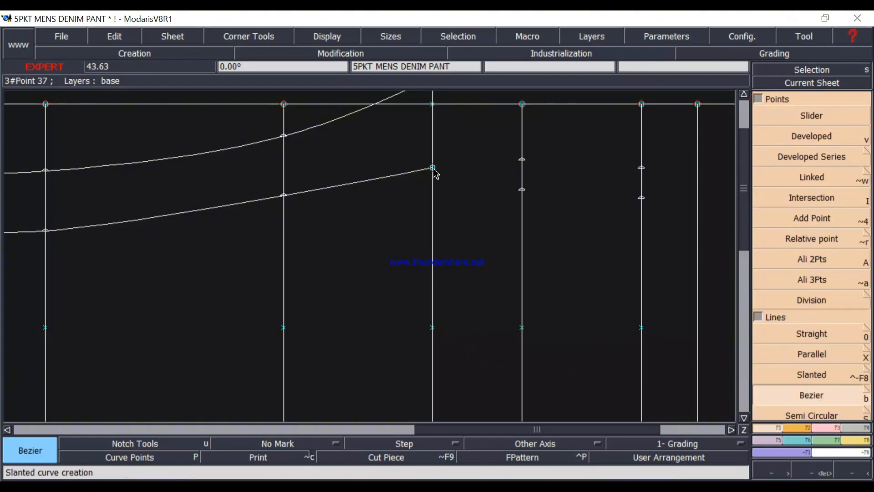
pyautogui.click(433, 168)
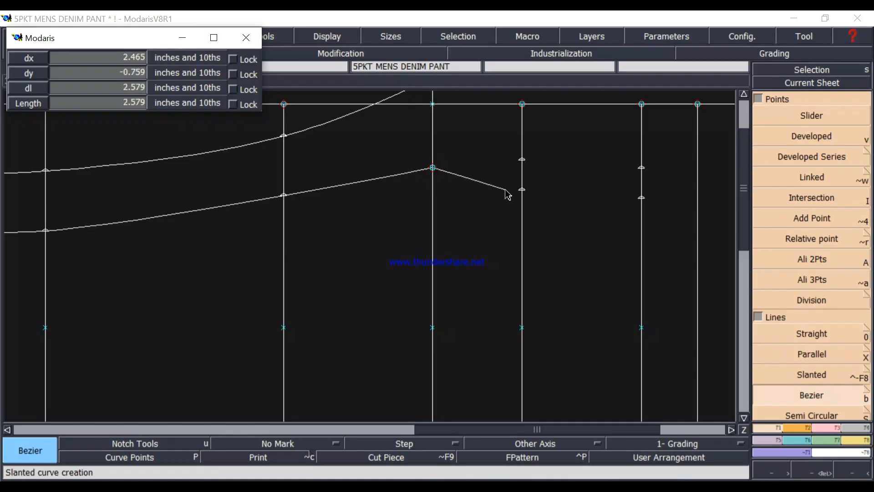
pyautogui.click(522, 189)
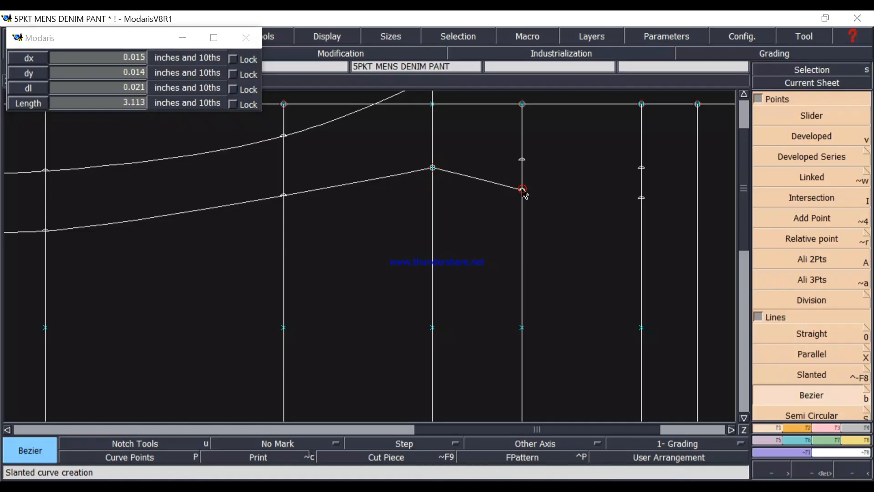
pyautogui.click(642, 198)
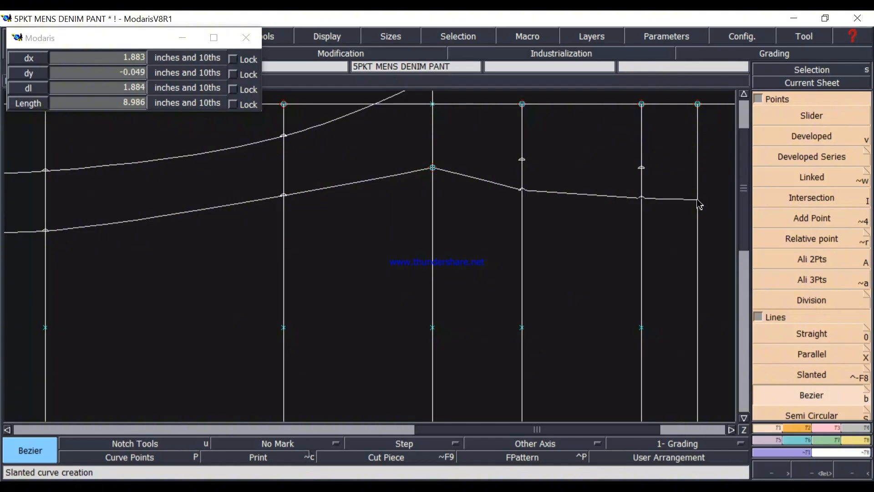
pyautogui.click(698, 201)
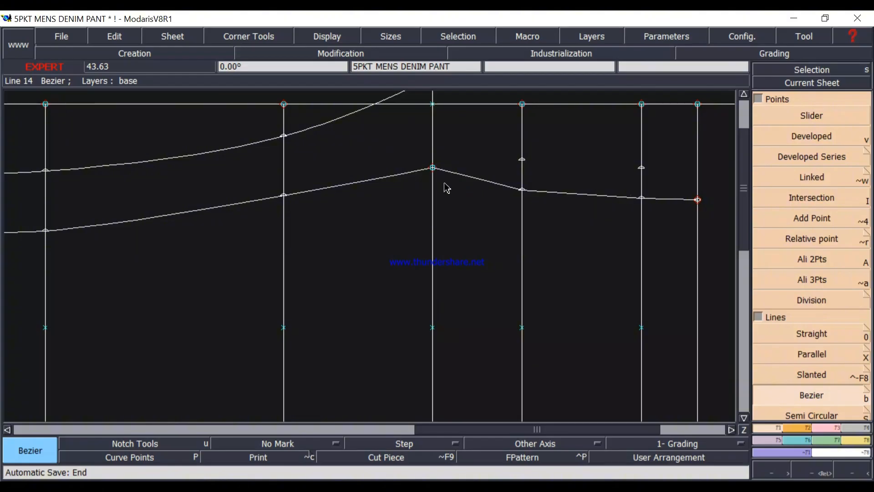
# Display the curve handles and reshape the front rise's handle at the crotch point to form a hollow crotch curve.
pyautogui.scroll(-1, 442, 190)
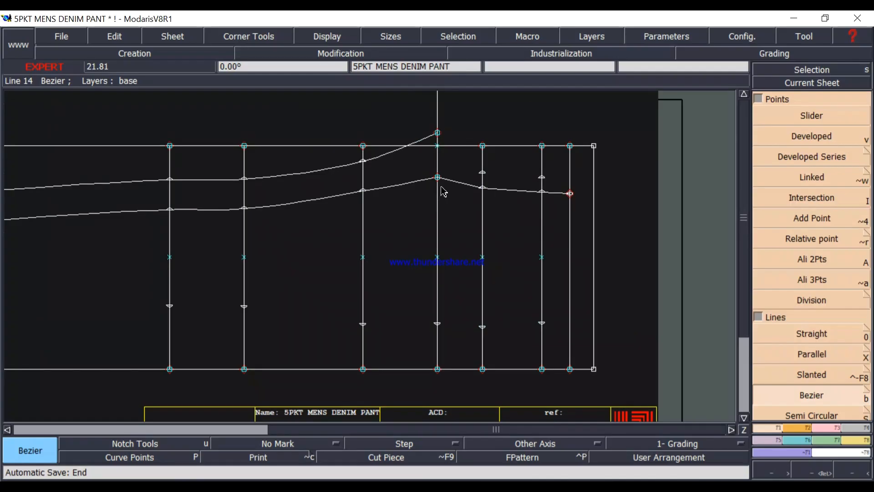
pyautogui.scroll(1, 477, 193)
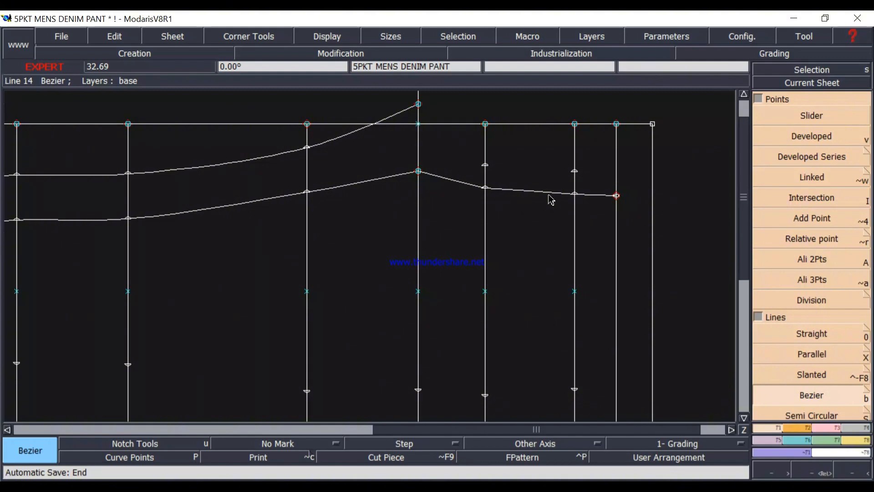
pyautogui.press('h')
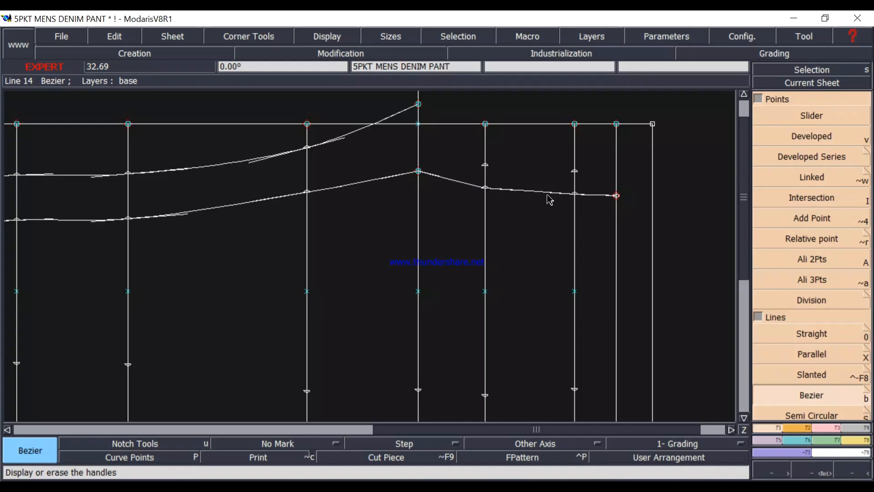
pyautogui.click(320, 36)
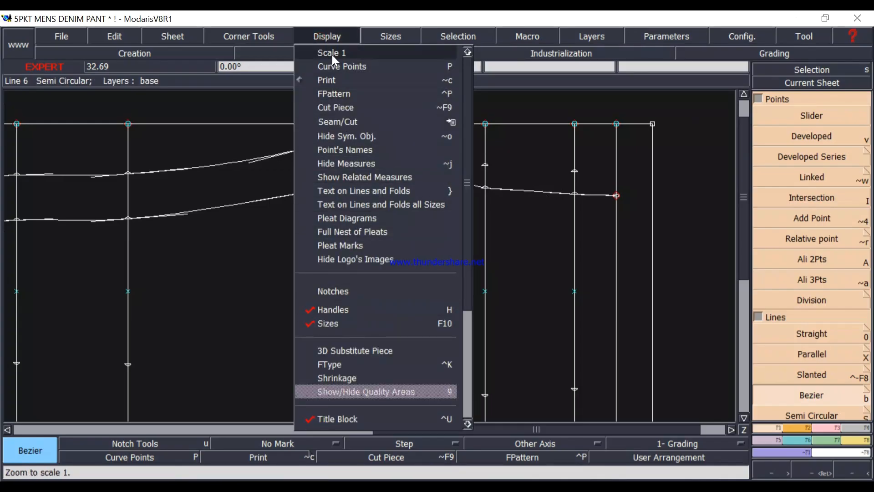
pyautogui.click(334, 36)
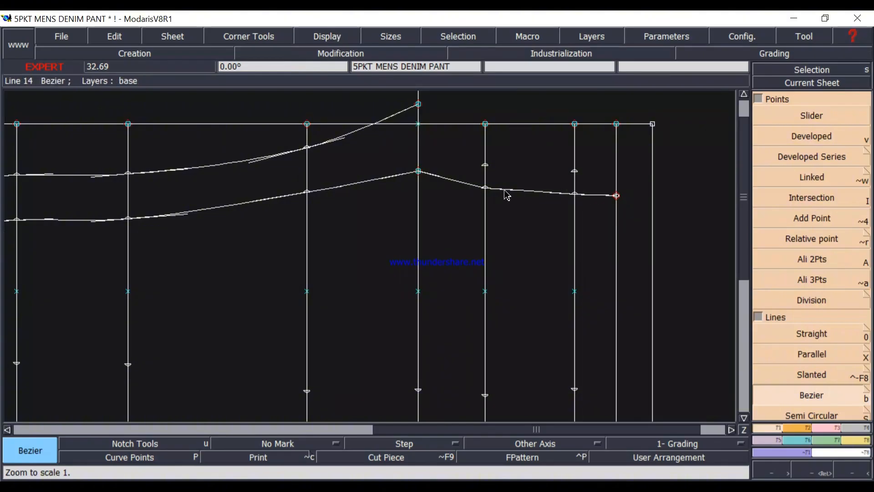
pyautogui.click(832, 429)
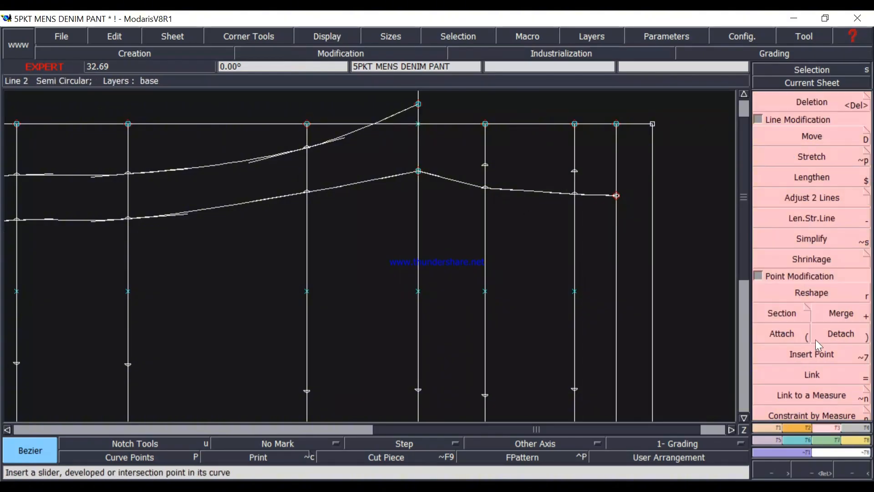
pyautogui.click(817, 298)
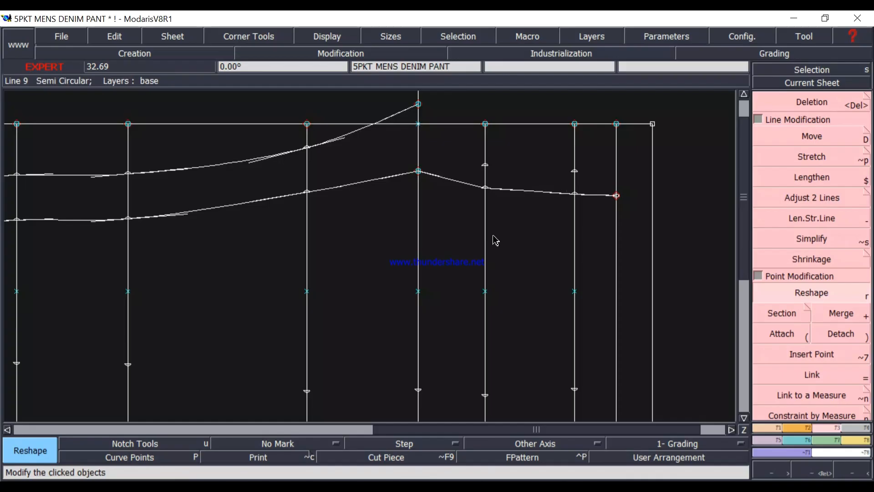
pyautogui.click(439, 177)
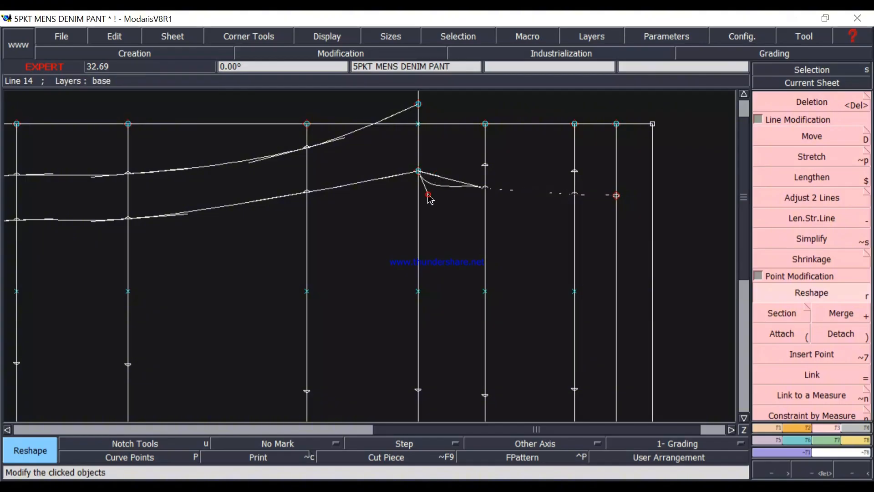
pyautogui.click(429, 198)
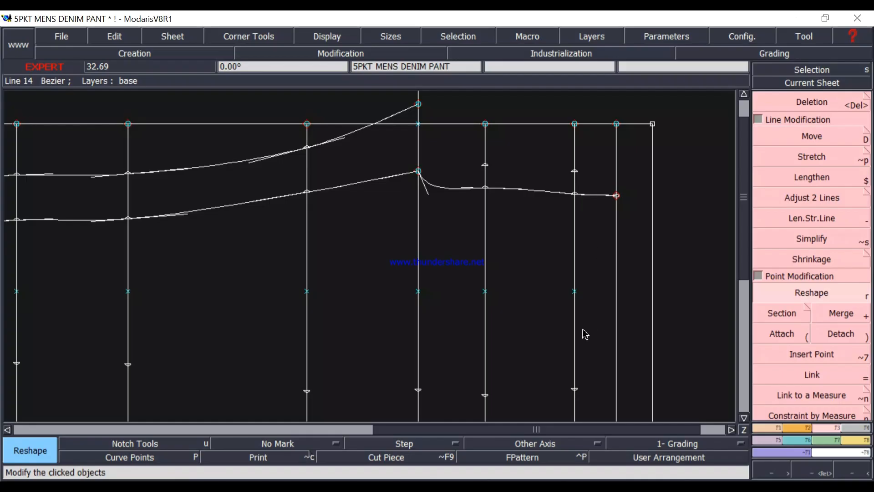
# Move the side seam width point on the upper hip line inward by 0.25 inches with Reshape.
pyautogui.scroll(-1, 582, 330)
pyautogui.scroll(1, 568, 364)
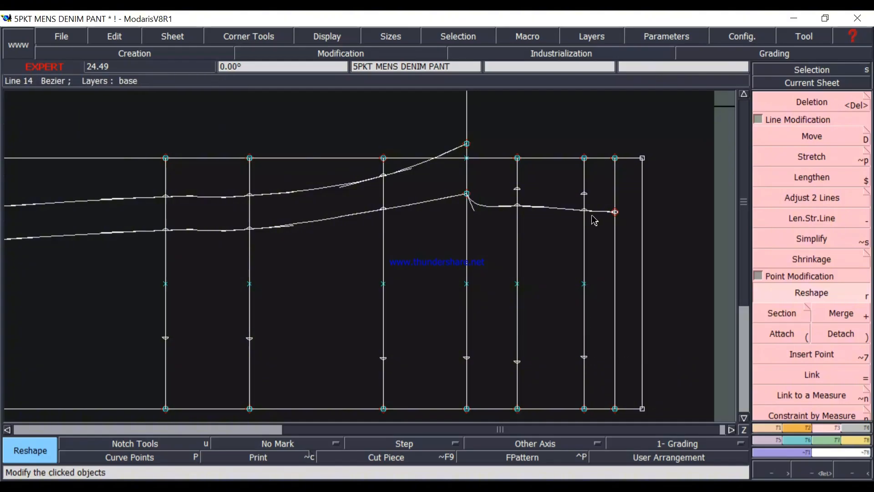
pyautogui.click(813, 293)
pyautogui.click(587, 357)
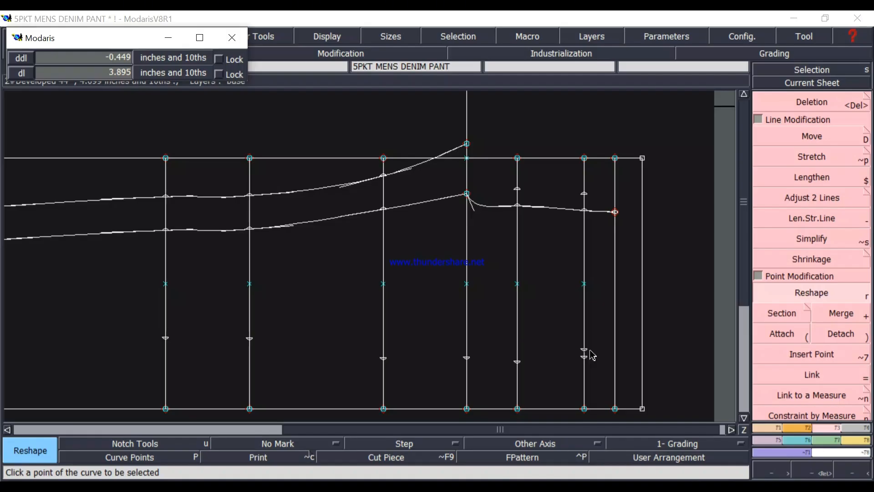
pyautogui.press('Down')
pyautogui.write('-.25')
pyautogui.press('Return')
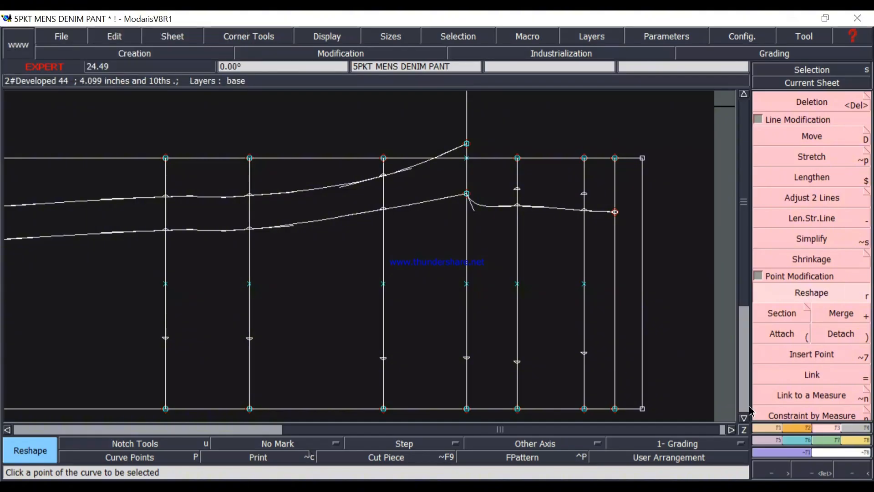
# Insert the outer back width points on the upper and lower hip lines into their lines.
pyautogui.click(586, 212)
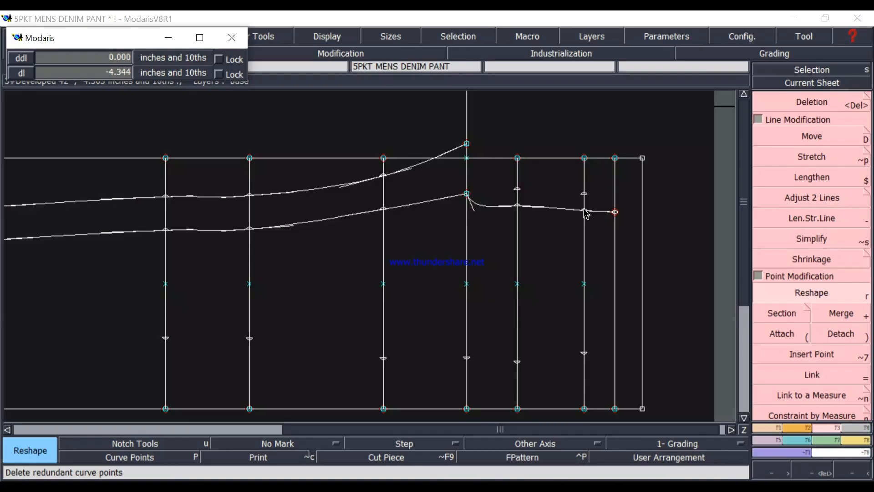
pyautogui.click(586, 213)
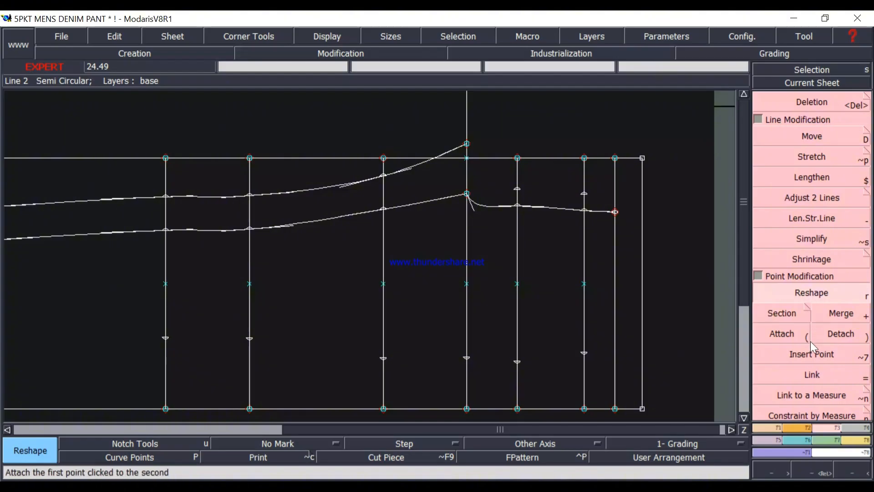
pyautogui.click(811, 353)
pyautogui.click(587, 196)
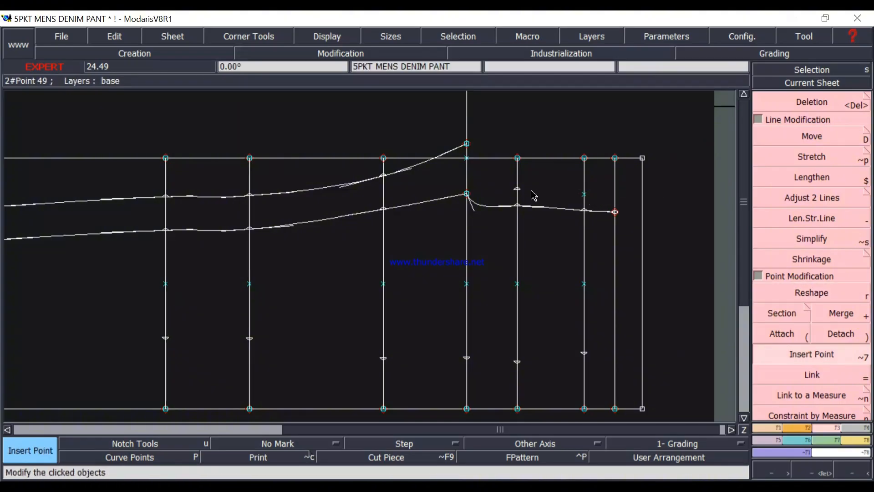
pyautogui.click(517, 192)
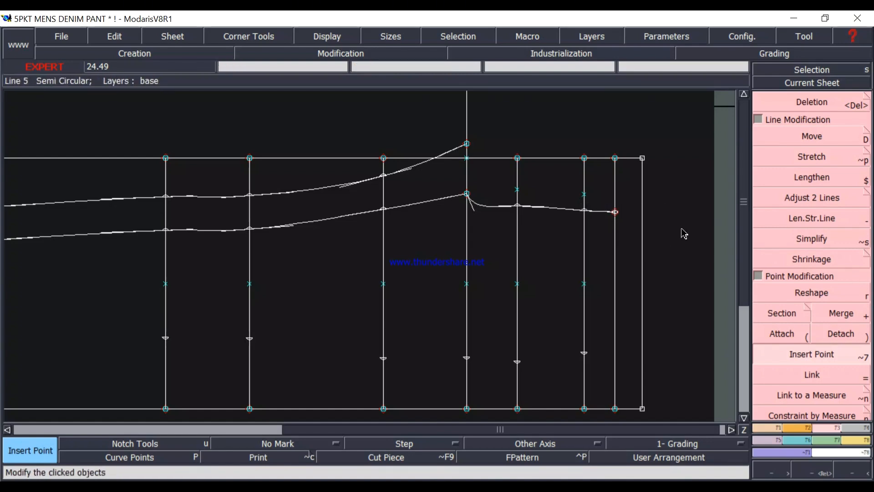
# Try to reshape the front rise by shifting its width point on the upper hip line outward about 0.3 inches, and undo it.
pyautogui.click(792, 293)
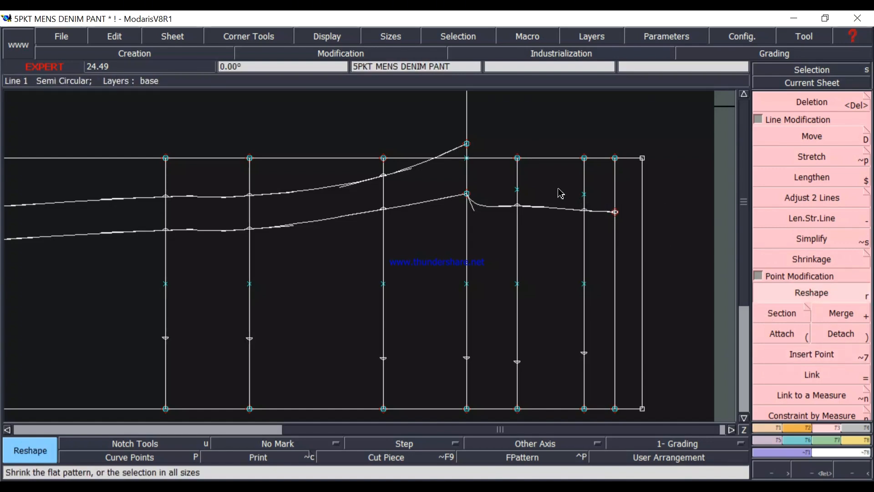
pyautogui.click(585, 214)
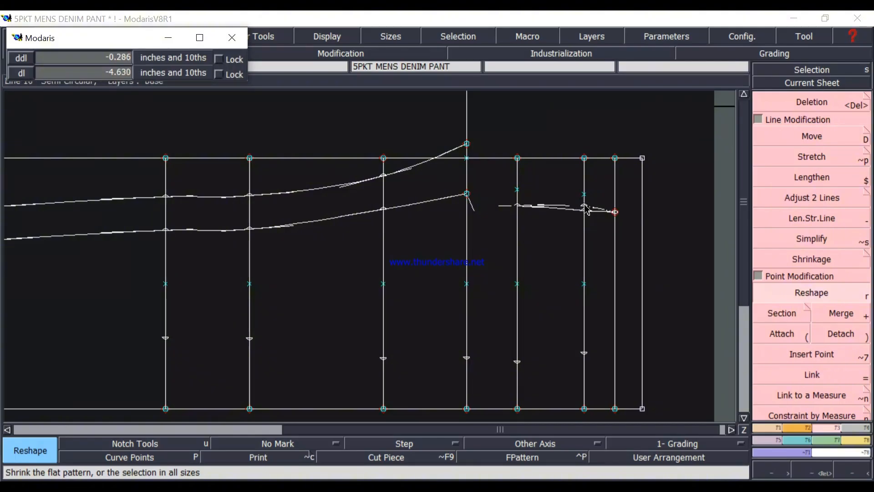
pyautogui.click(586, 208)
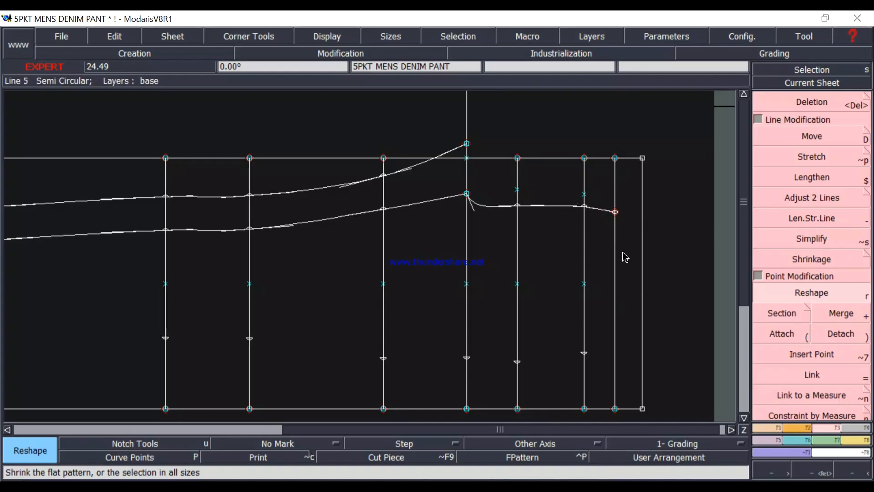
pyautogui.click(593, 222)
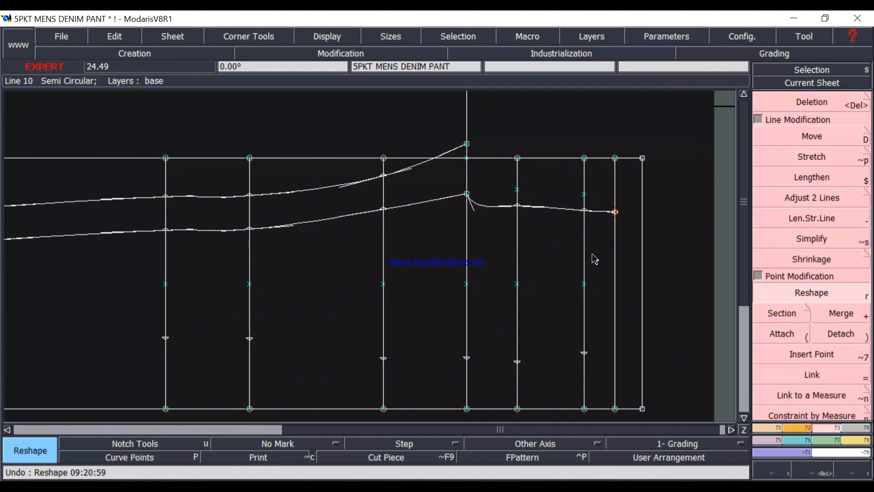
# Undo the two width point insertions and the 0.25-inch shift of the side seam point.
pyautogui.hotkey('ctrl', 'z')
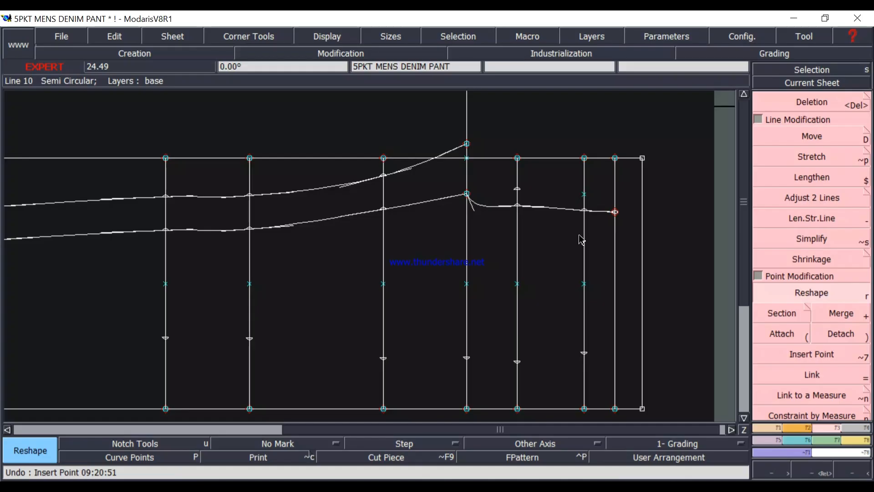
pyautogui.hotkey('ctrl', 'z')
pyautogui.hotkey('ctrl', 'z')
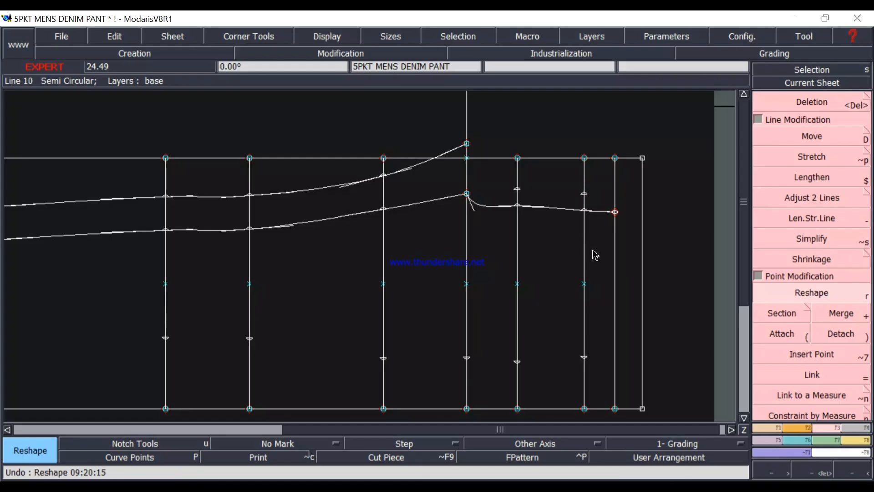
# Insert the two outer back width points between the crotch line and the waist into their respective hip lines.
pyautogui.click(821, 353)
pyautogui.click(585, 195)
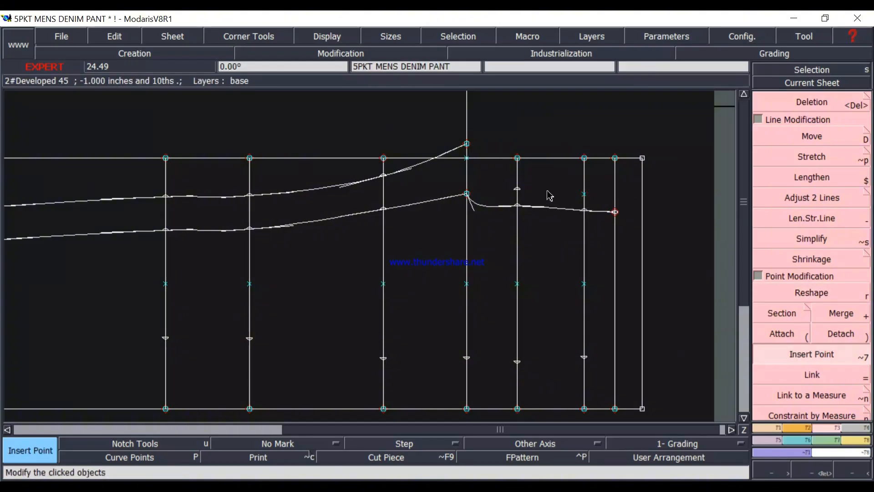
pyautogui.click(517, 190)
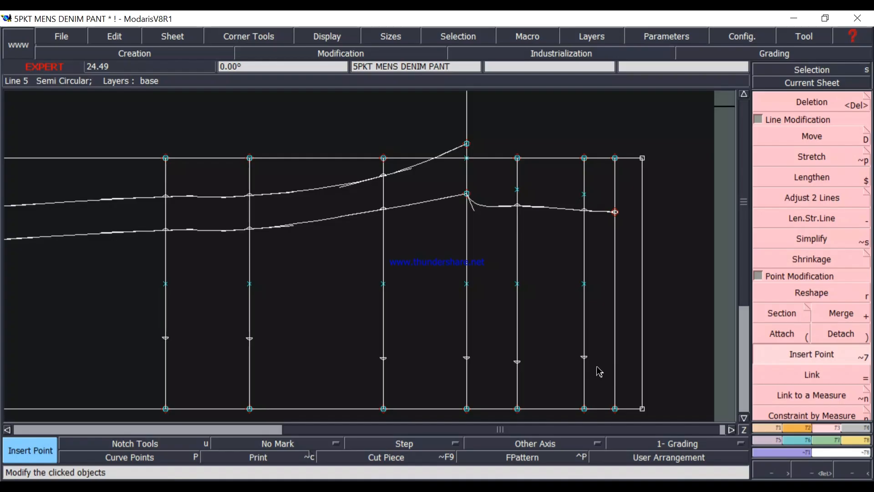
# Insert the remaining outer back width points into the hip, crotch, thigh and knee-area lines.
pyautogui.click(517, 361)
pyautogui.click(383, 359)
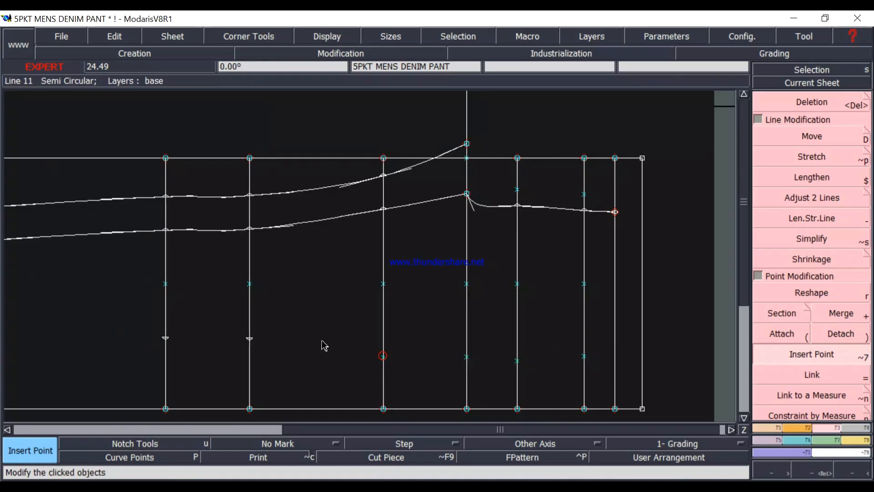
pyautogui.click(165, 337)
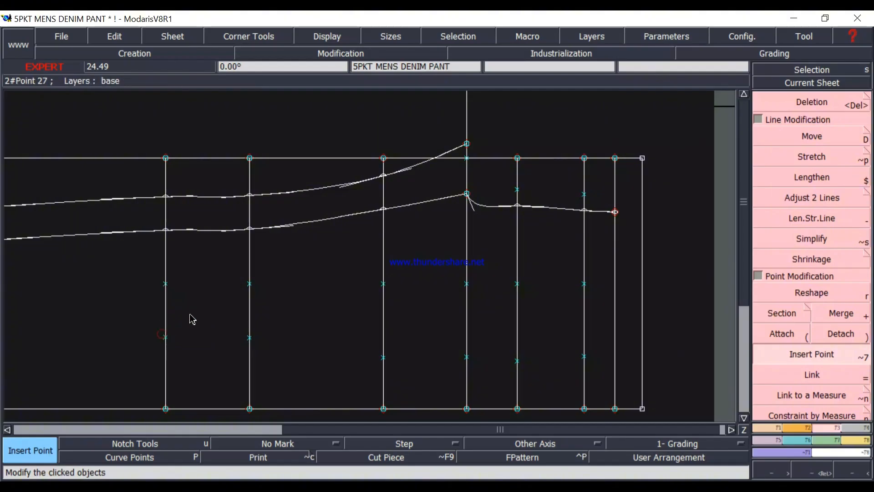
# Insert the front and back inseam width points on the thigh and knee-area lines, plus the front rise points and the outer hem point.
pyautogui.click(386, 211)
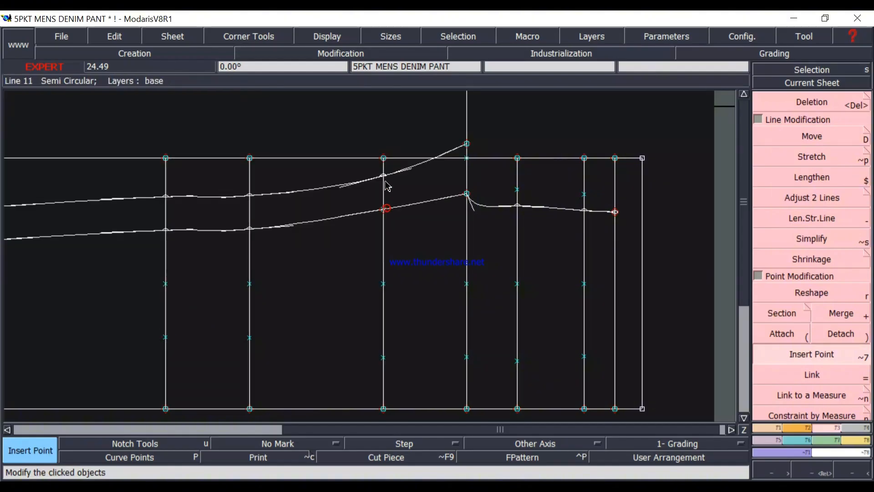
pyautogui.click(384, 176)
pyautogui.click(247, 196)
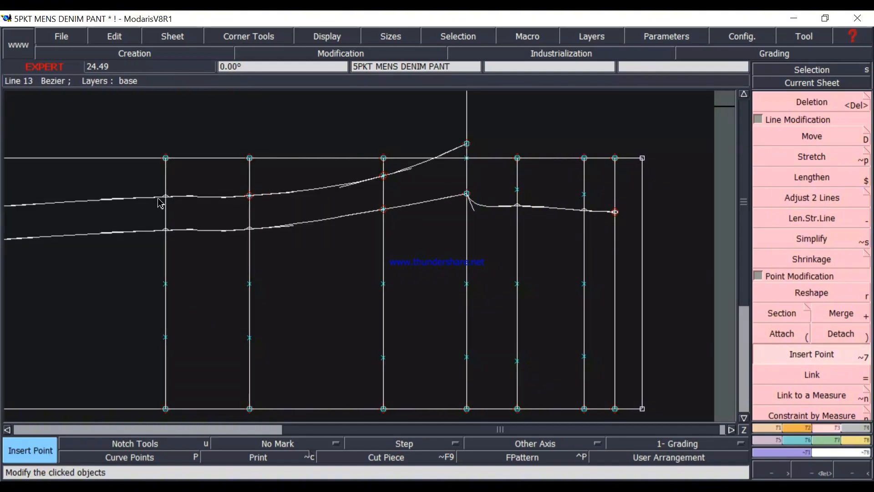
pyautogui.click(166, 197)
pyautogui.click(249, 228)
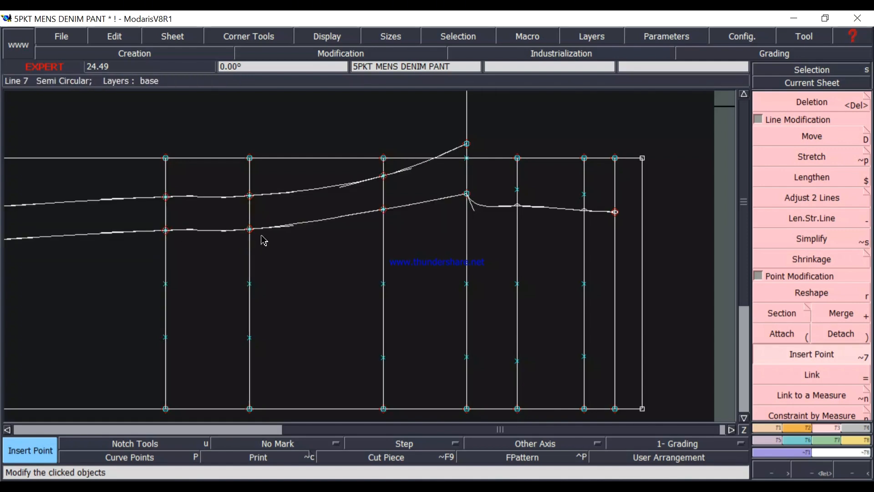
pyautogui.scroll(-1, 365, 275)
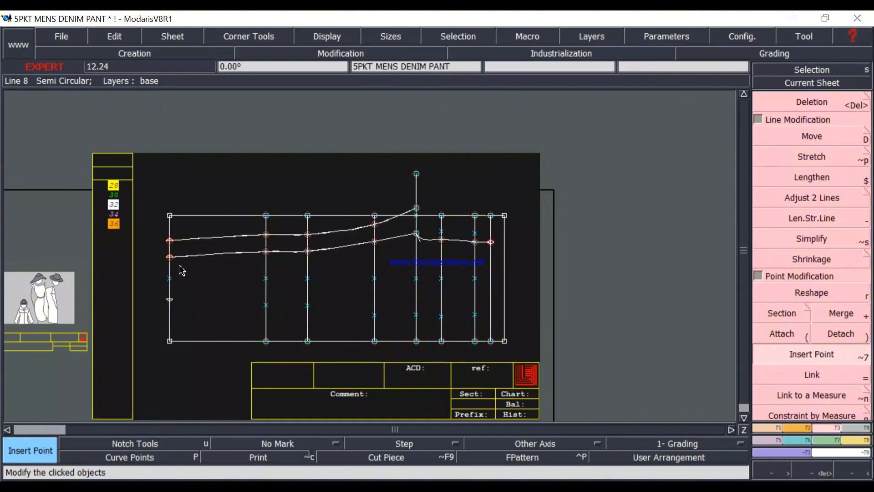
pyautogui.scroll(1, 396, 270)
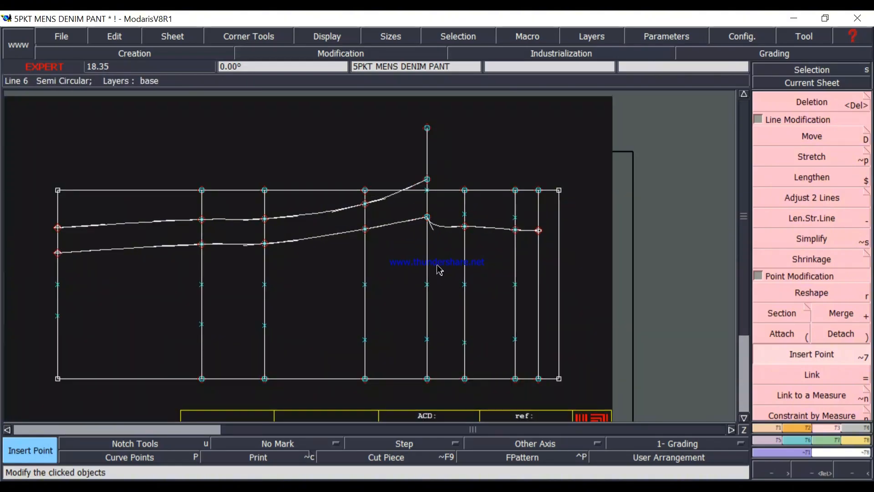
# Try to move the front rise's width point on the upper hip line with Move.
pyautogui.scroll(1, 486, 236)
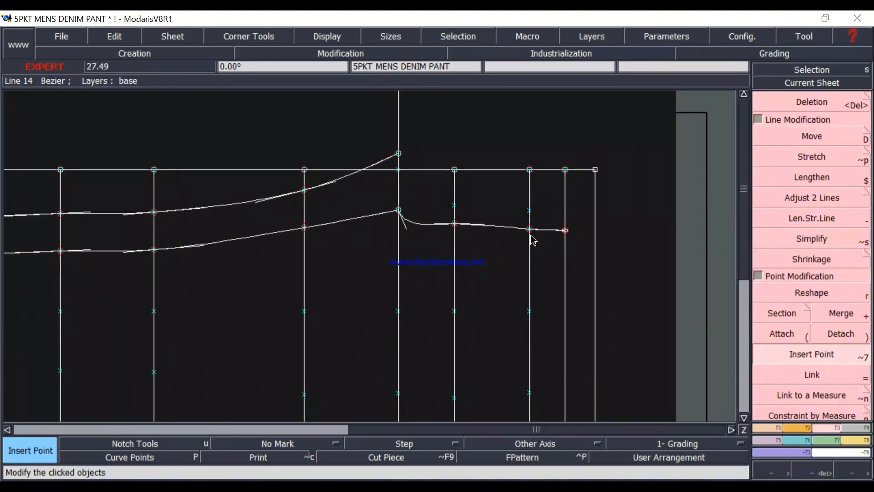
pyautogui.scroll(-2, 531, 262)
pyautogui.scroll(1, 512, 258)
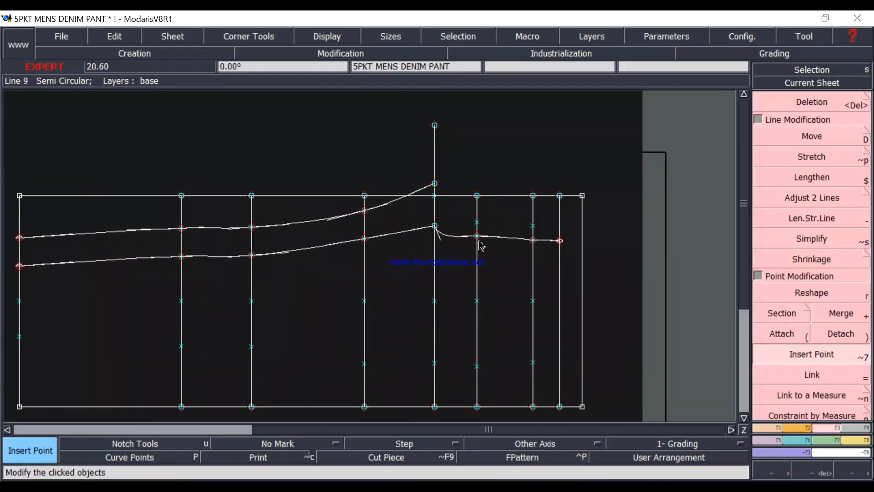
pyautogui.moveTo(456, 235); pyautogui.dragTo(543, 260)
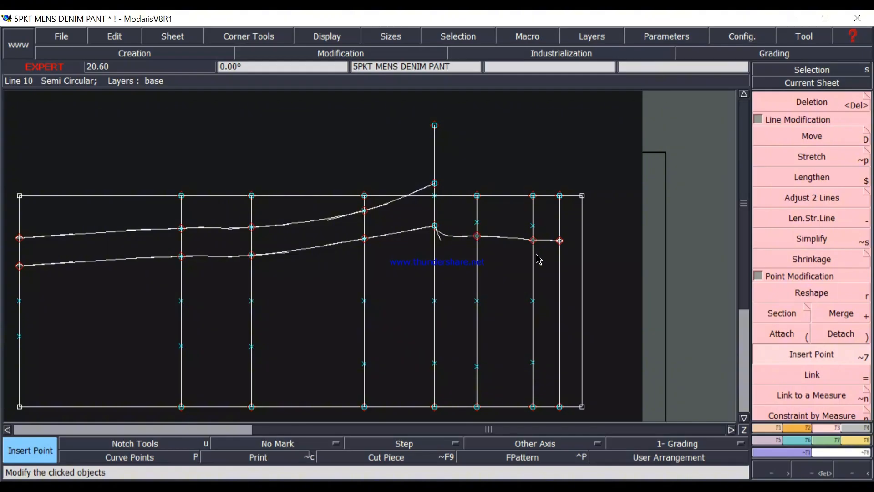
pyautogui.click(826, 137)
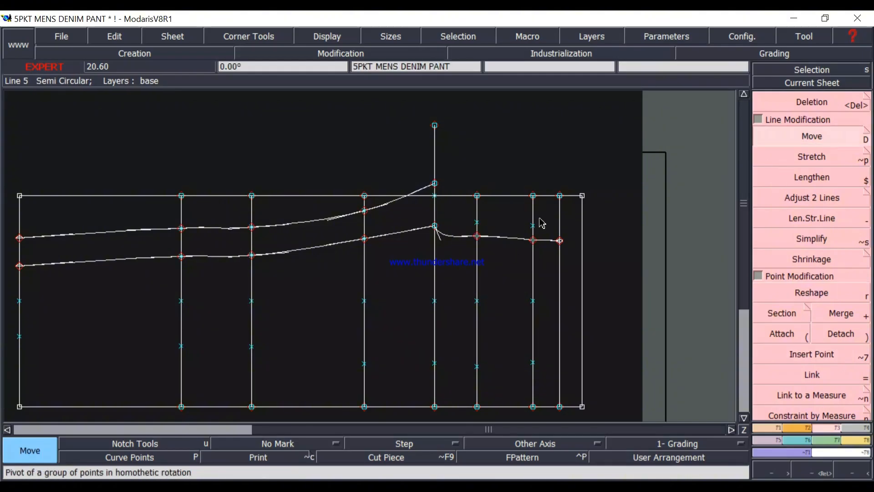
pyautogui.click(536, 242)
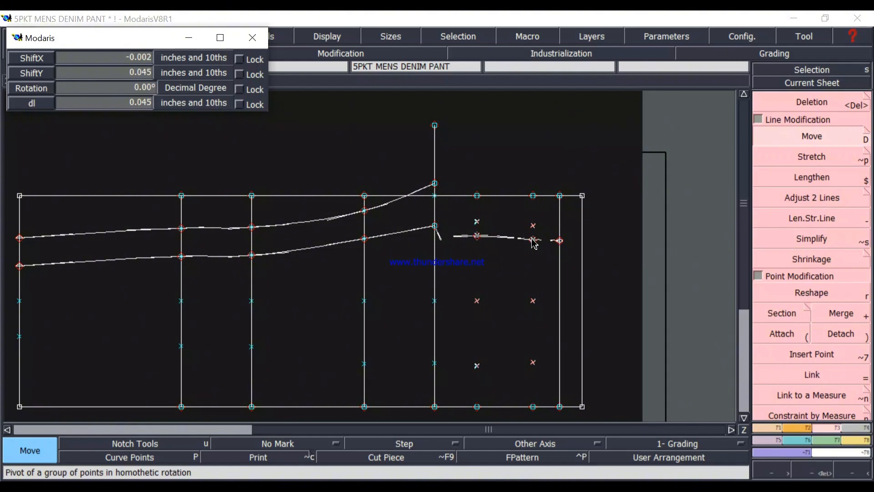
pyautogui.click(534, 243)
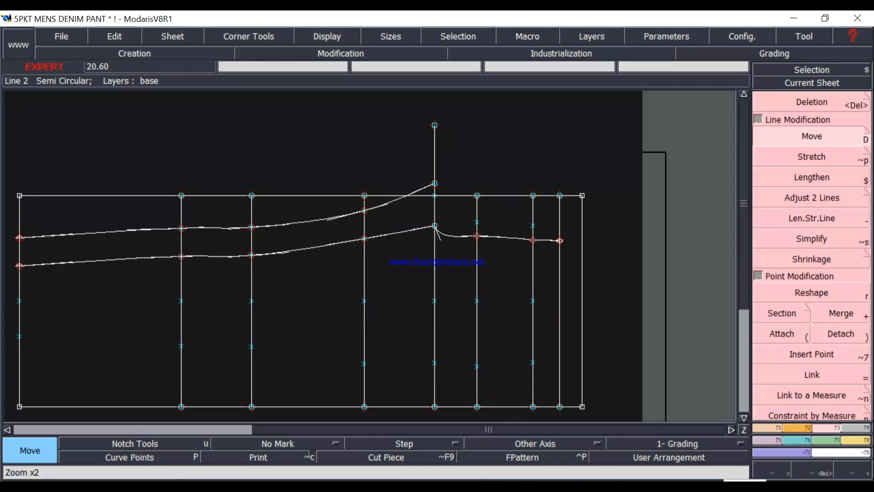
pyautogui.click(745, 465)
pyautogui.click(745, 443)
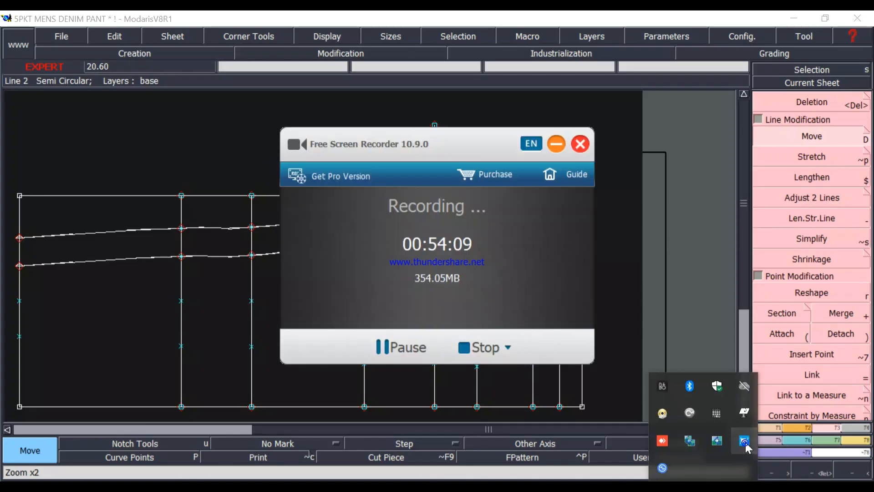
pyautogui.click(400, 348)
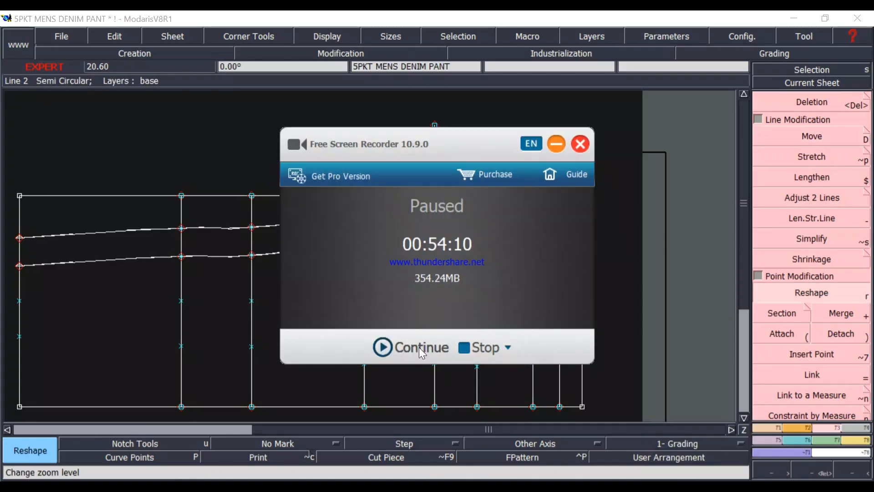
pyautogui.click(419, 347)
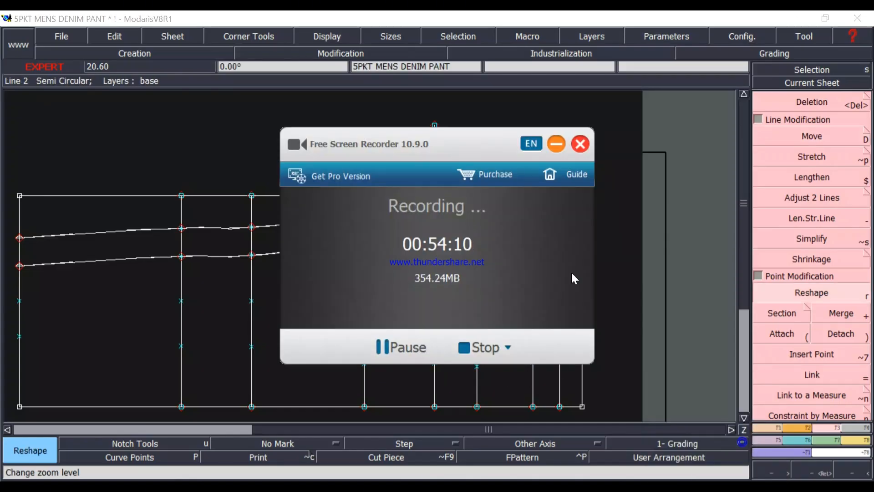
pyautogui.click(555, 146)
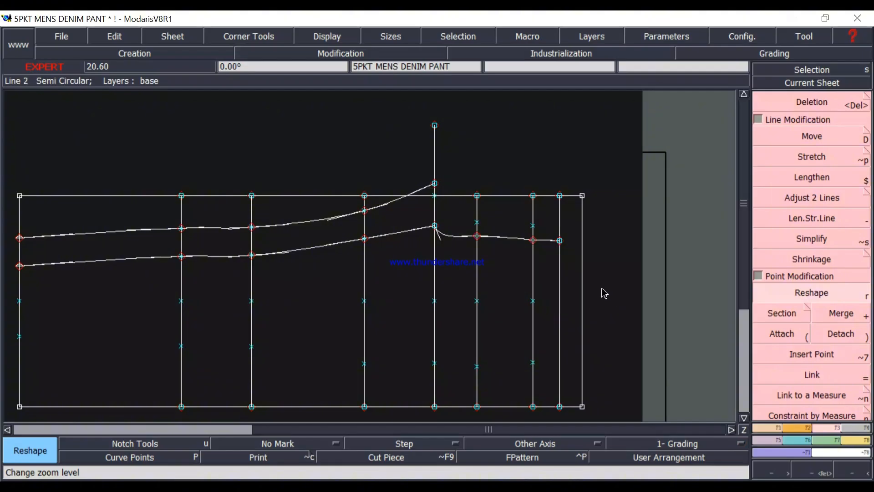
# Reshape the front rise by shifting its point on the upper hip line with dx 0 and dy -0.25 inches.
pyautogui.click(536, 244)
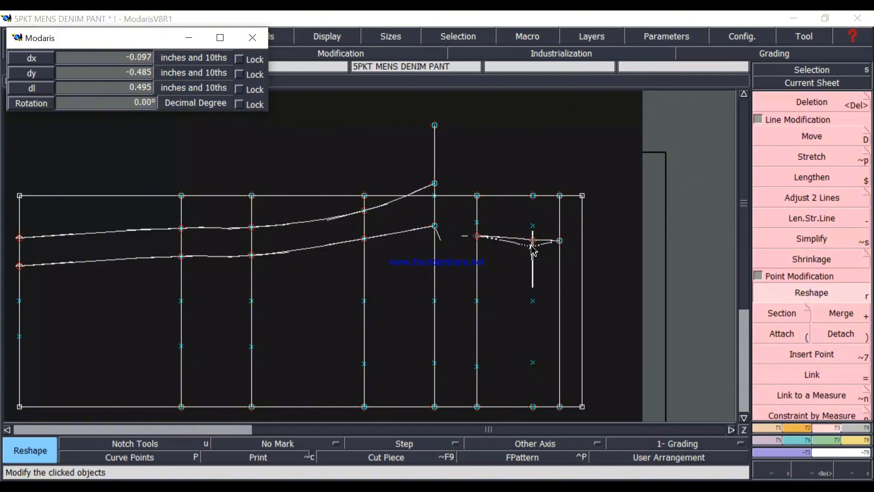
pyautogui.press('Down')
pyautogui.press('Down')
pyautogui.press('BackSpace')
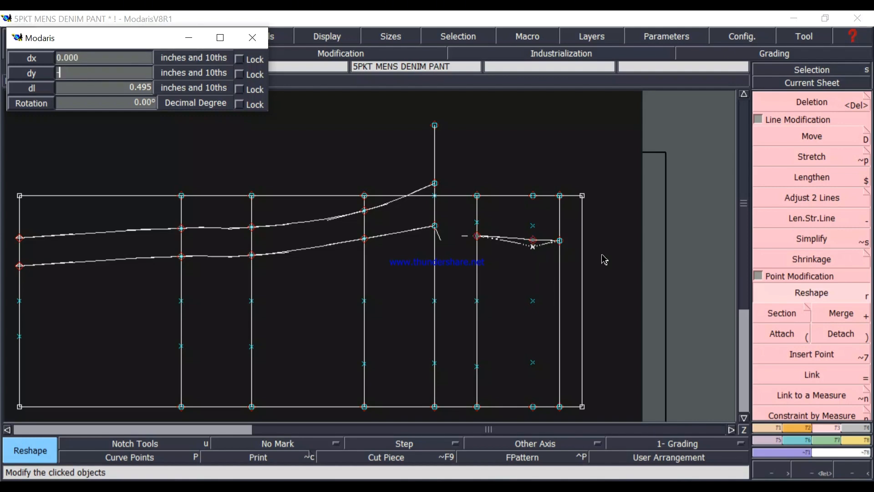
pyautogui.write('-.25')
pyautogui.press('Return')
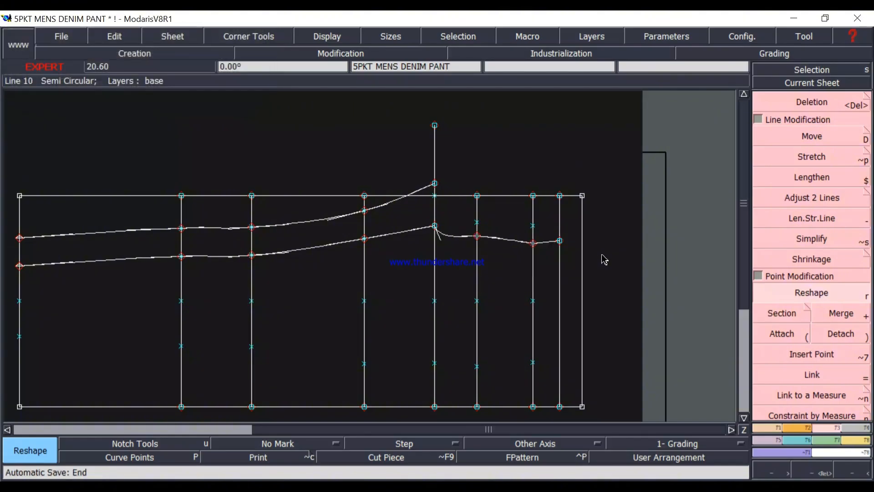
# Reshape the front rise by shifting its point on the lower hip line with dx 0 and dy -0.25 inches.
pyautogui.click(476, 238)
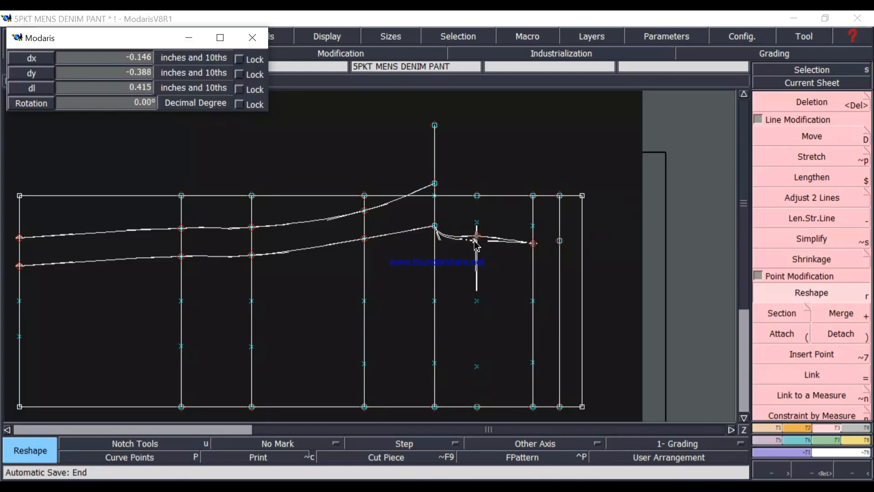
pyautogui.press('Down')
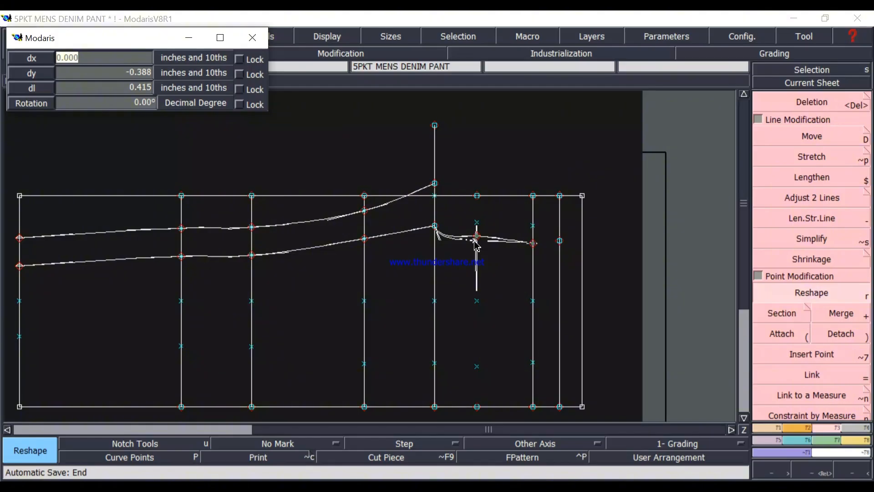
pyautogui.press('Down')
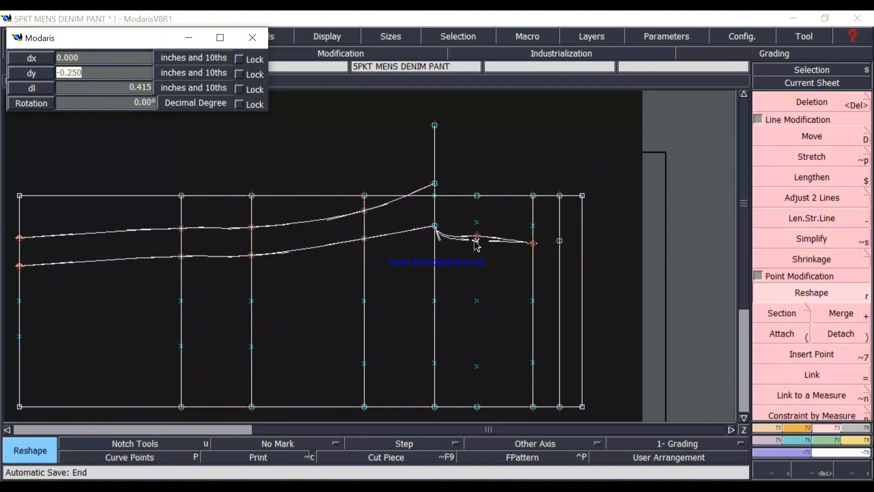
pyautogui.press('Return')
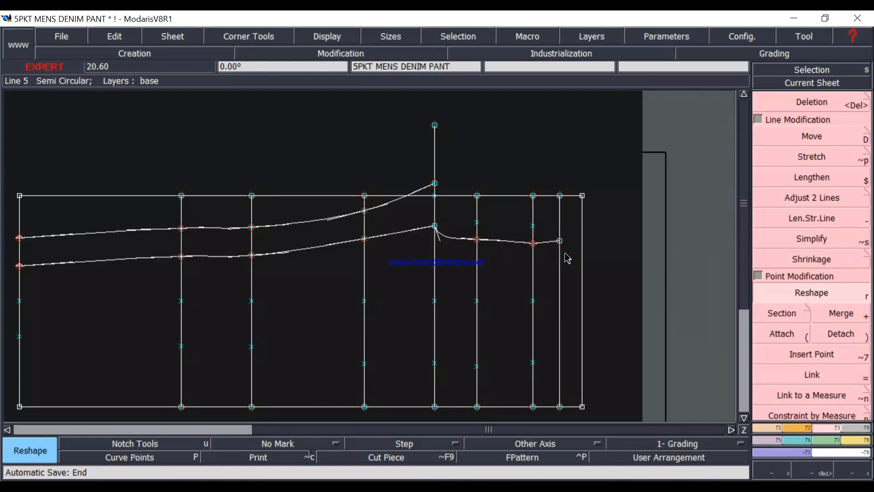
# Shift the front rise's waist end point with dx 0 and dy -0.25 inches.
pyautogui.scroll(2, 551, 259)
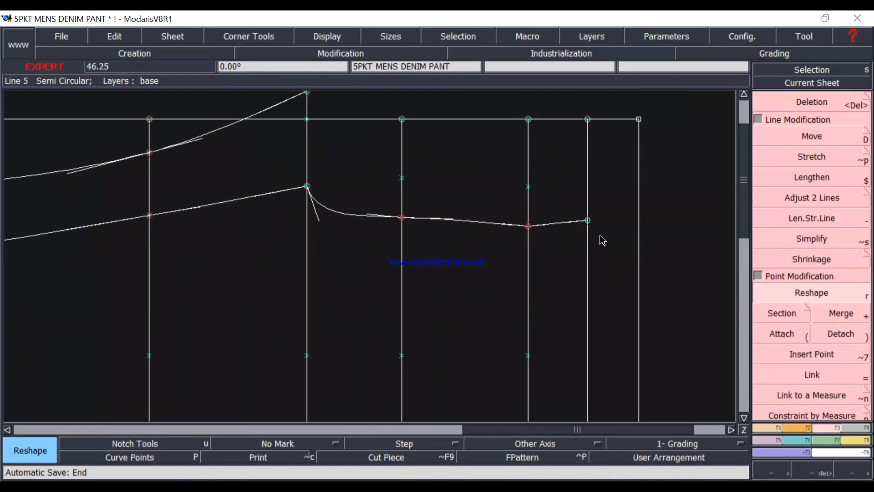
pyautogui.scroll(1, 587, 236)
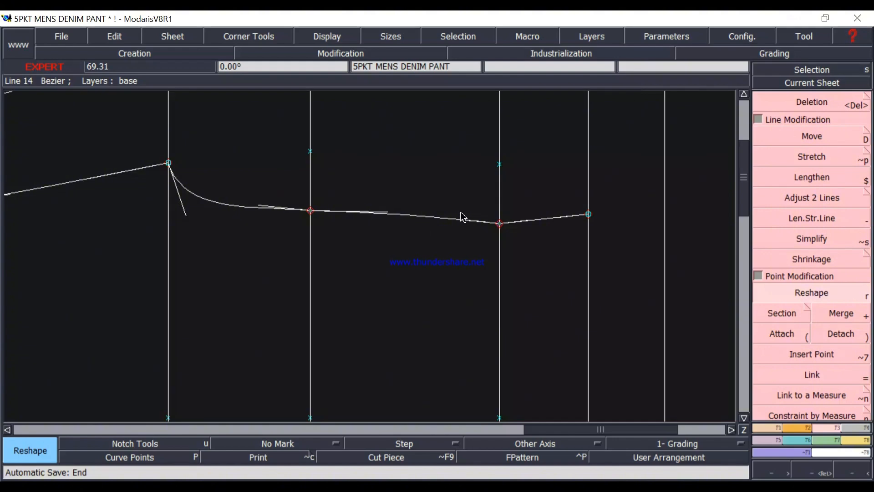
pyautogui.click(588, 213)
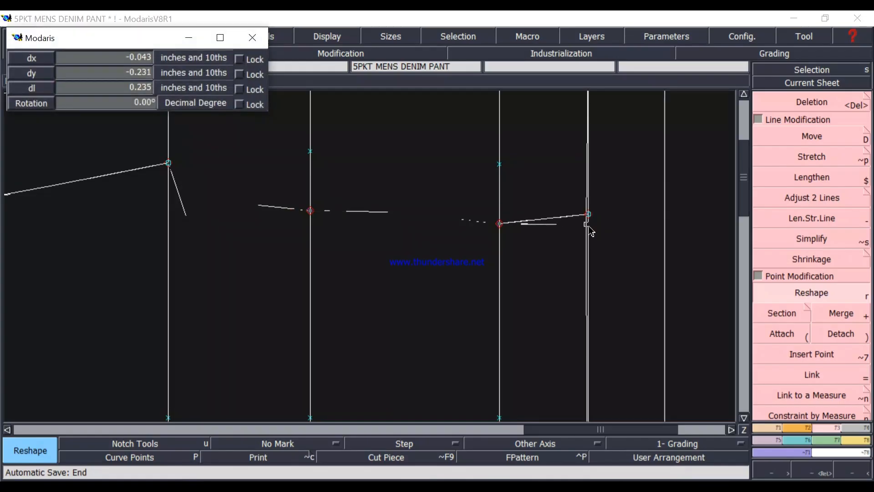
pyautogui.press('Down')
pyautogui.press('Down')
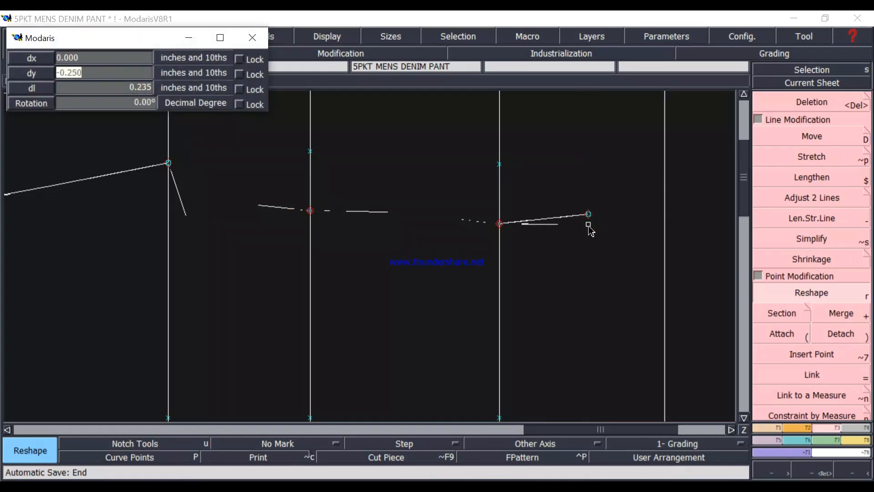
pyautogui.press('Return')
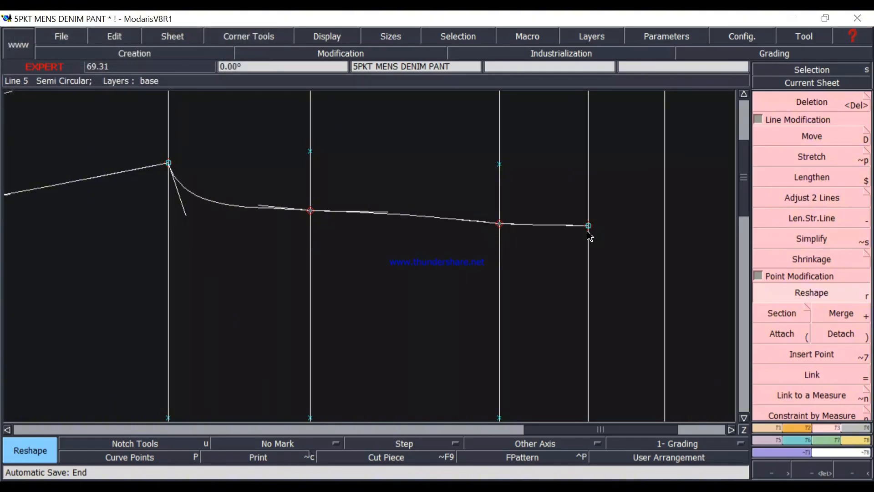
# Shift the front rise's waist end point a further -0.125 inches in dy, keeping dx at 0.
pyautogui.click(587, 230)
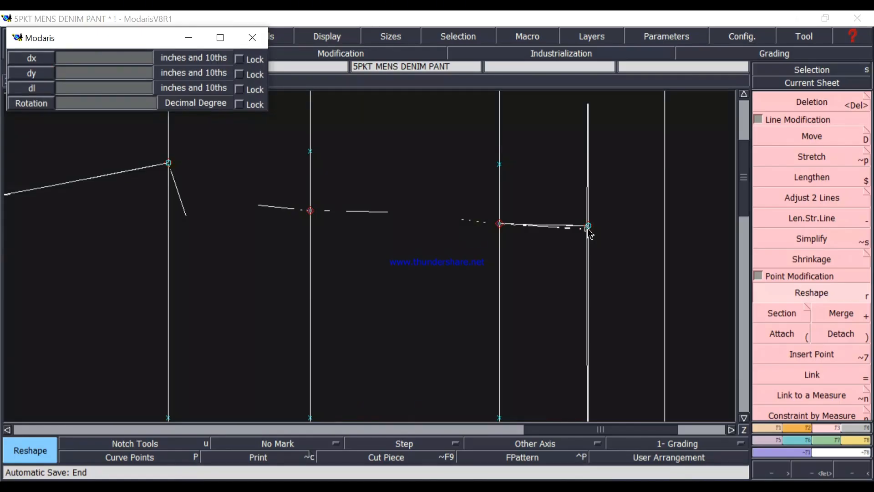
pyautogui.press('Down')
pyautogui.press('Down')
pyautogui.write('-')
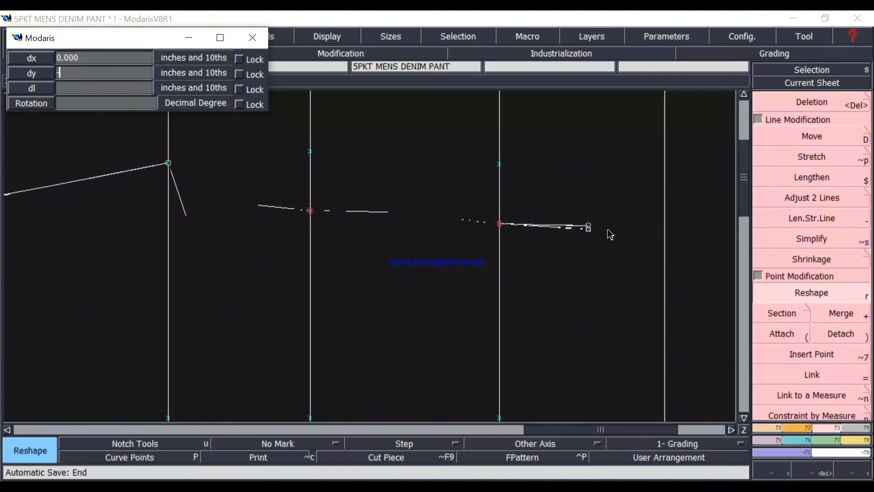
pyautogui.write('.125')
pyautogui.press('Return')
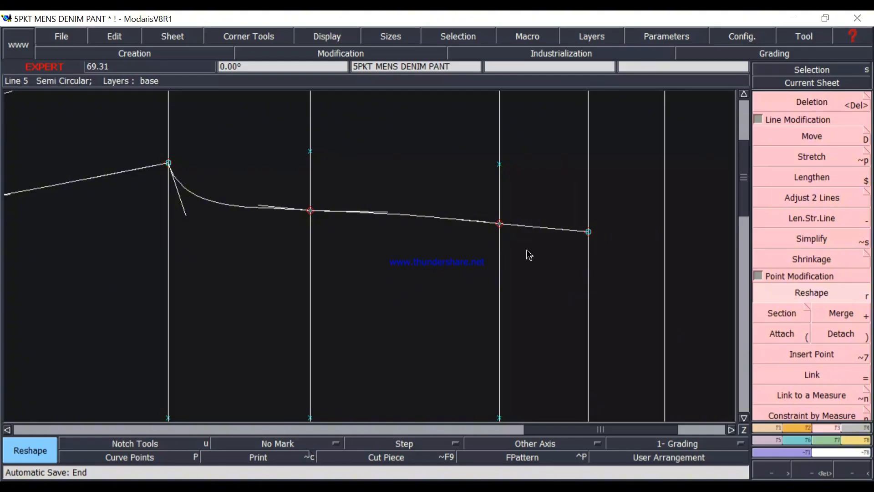
# Shift the front rise's waist end point with dx 0 and dy 0.025 inches.
pyautogui.scroll(1, 505, 275)
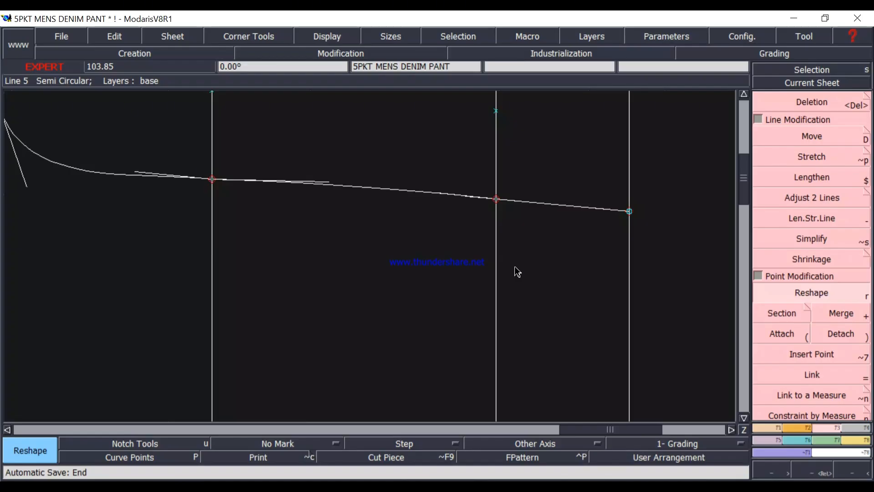
pyautogui.scroll(-1, 478, 261)
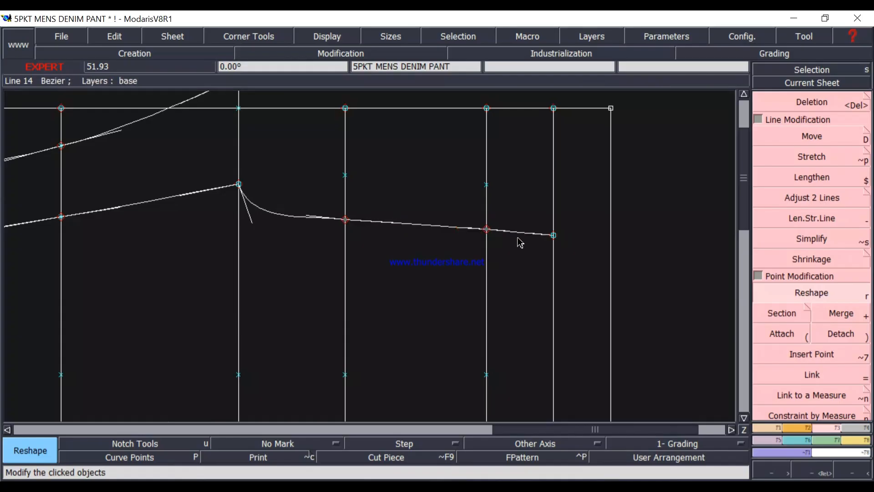
pyautogui.scroll(1, 538, 253)
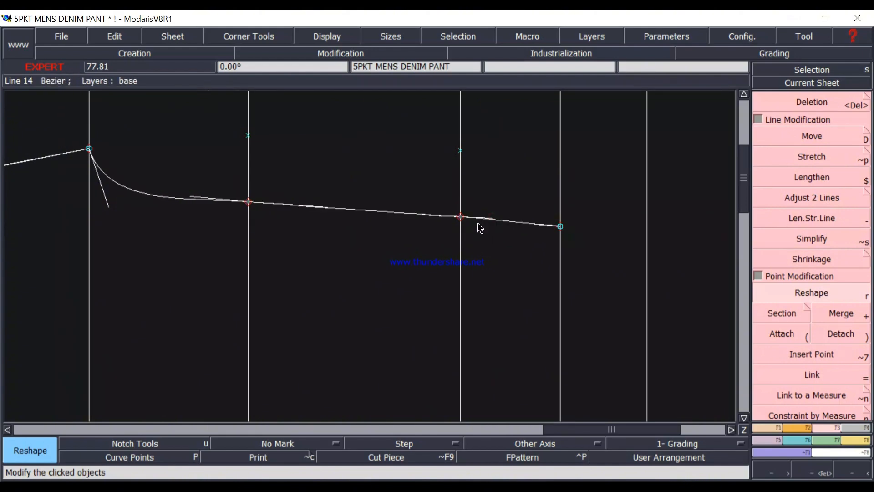
pyautogui.click(561, 228)
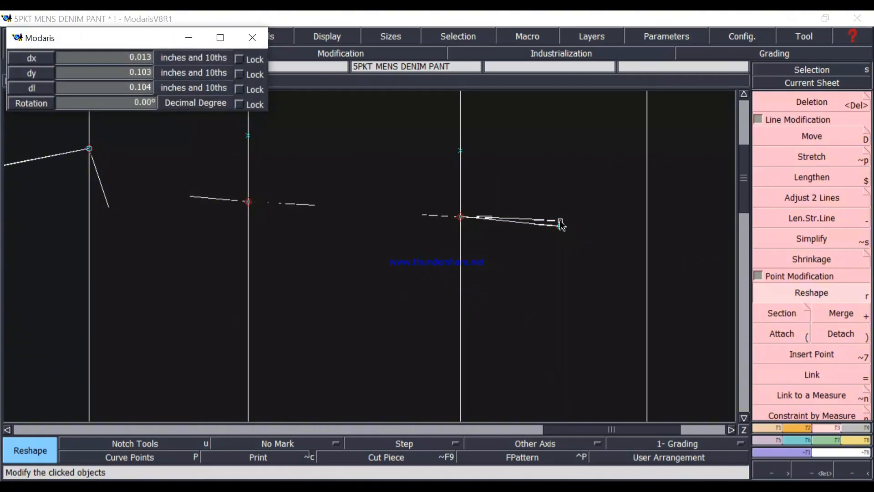
pyautogui.press('Down')
pyautogui.press('Down')
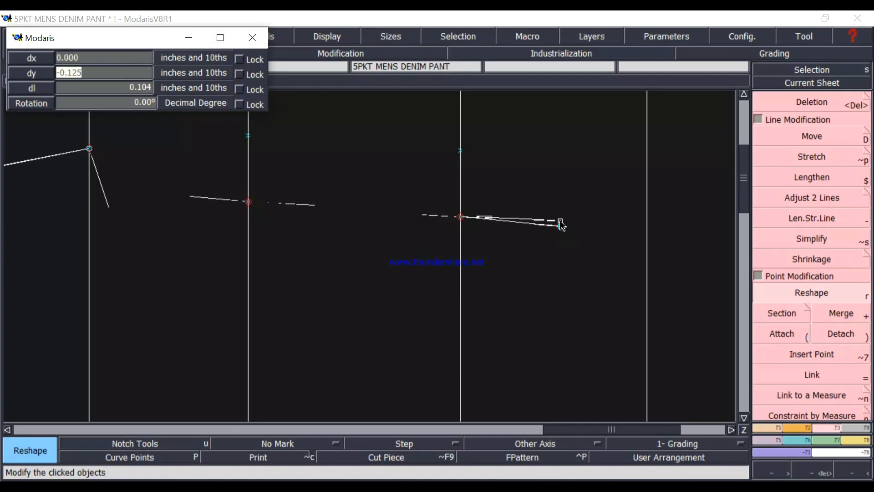
pyautogui.write('.')
pyautogui.write('0')
pyautogui.write('25')
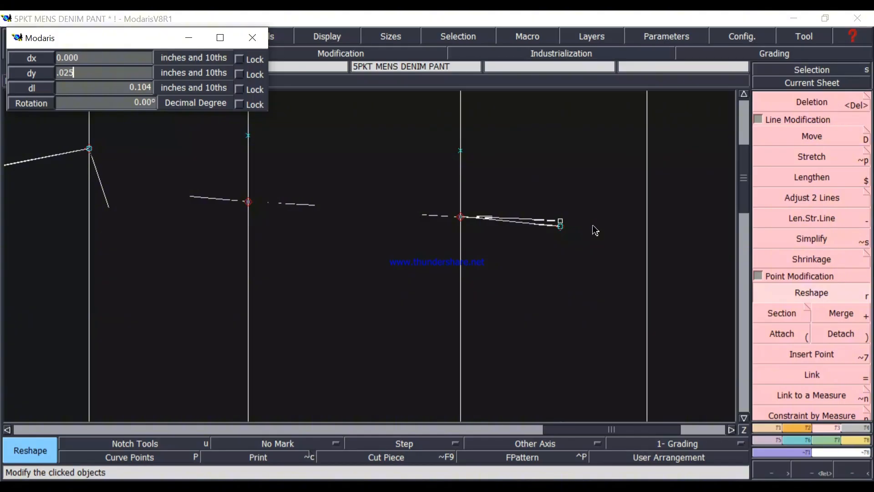
pyautogui.press('Return')
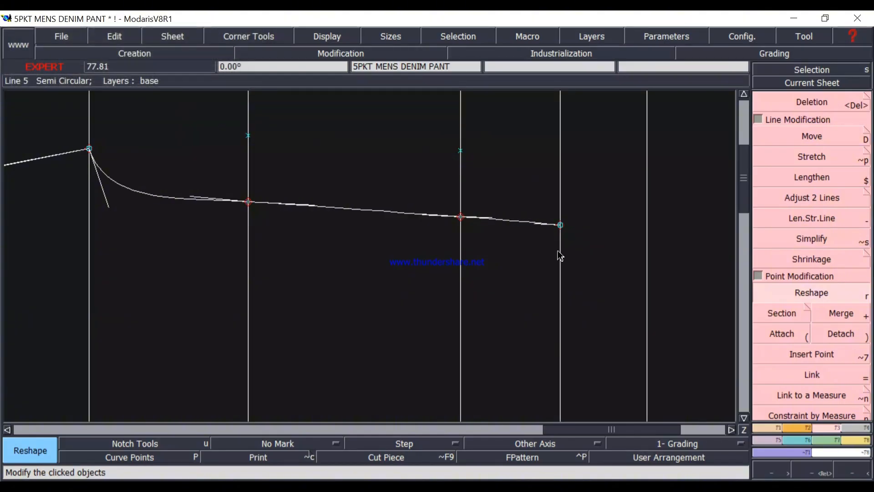
# Shift the front rise's waist end point again by the same 0.025 inches in dy, keeping dx at 0.
pyautogui.click(561, 225)
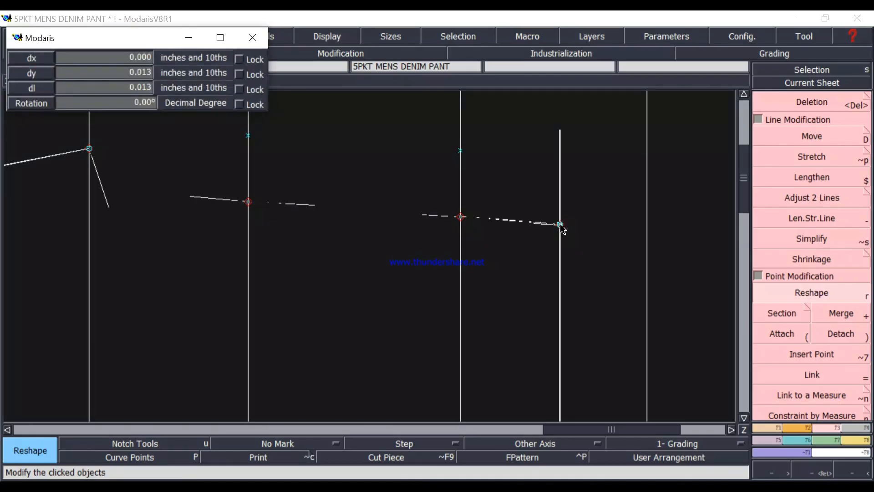
pyautogui.press('Down')
pyautogui.press('Down')
pyautogui.press('Return')
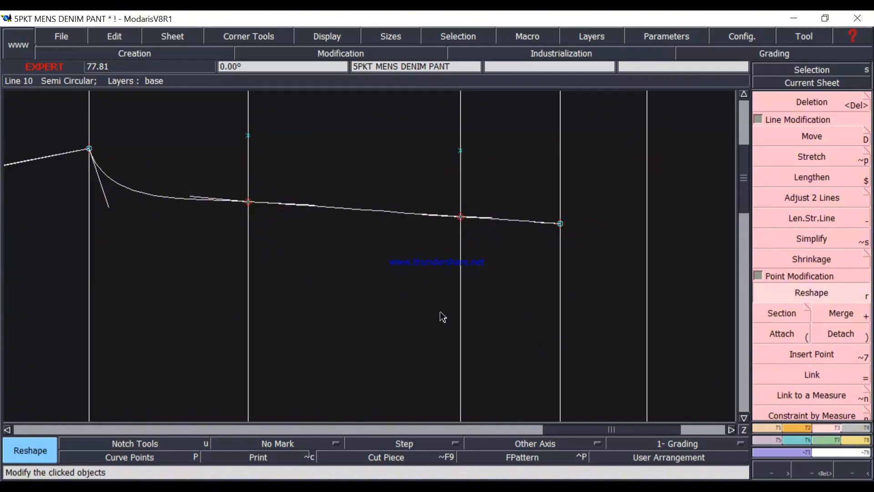
# Reshape the front rise by making the crotch point's tangent steeper and shorter, and flattening the crotch-side tangent at the lower hip line onto the curve.
pyautogui.scroll(2, 496, 264)
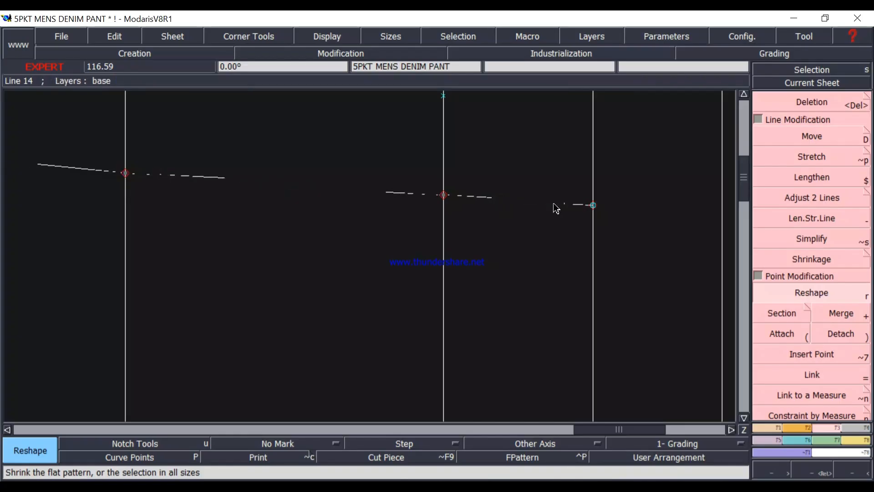
pyautogui.scroll(-1, 441, 216)
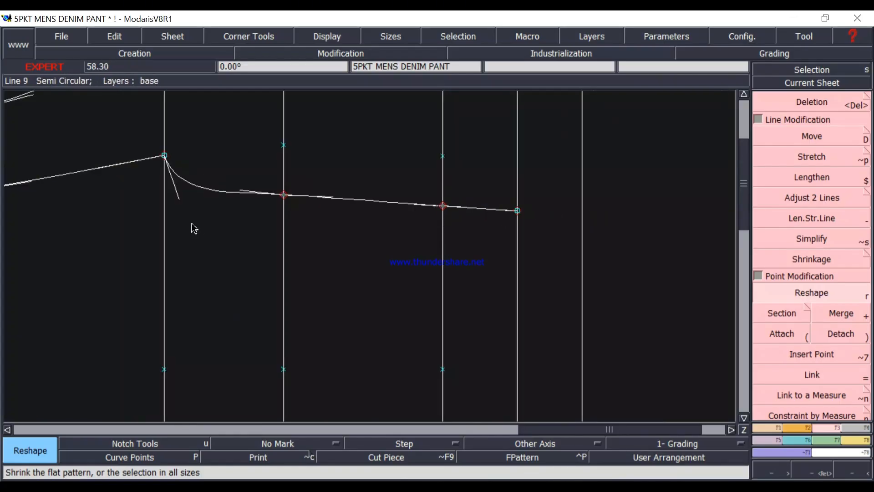
pyautogui.scroll(1, 228, 210)
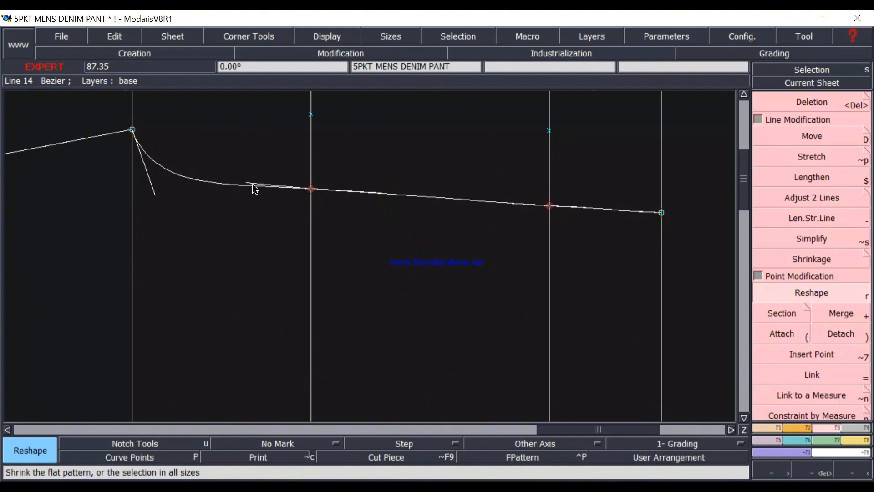
pyautogui.click(155, 191)
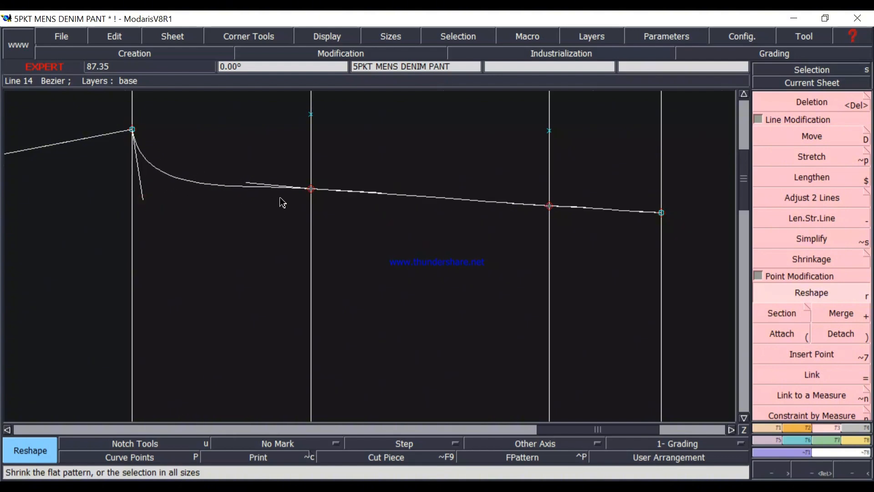
pyautogui.click(144, 197)
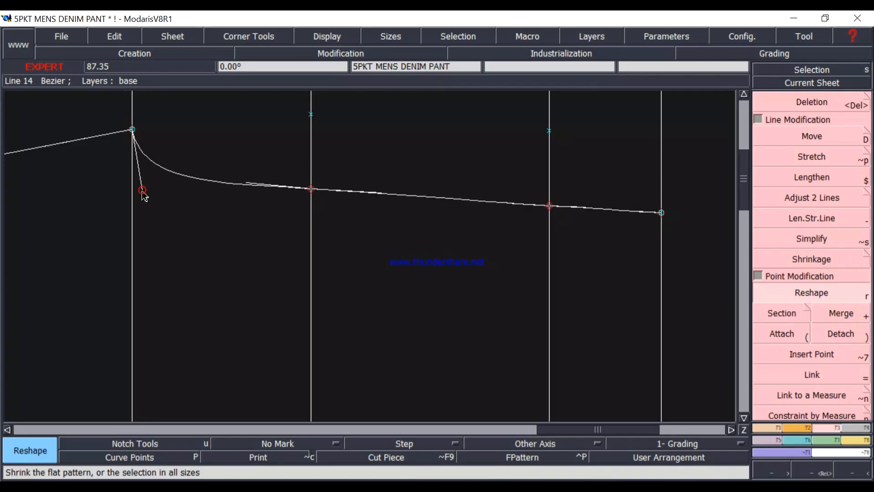
pyautogui.click(250, 184)
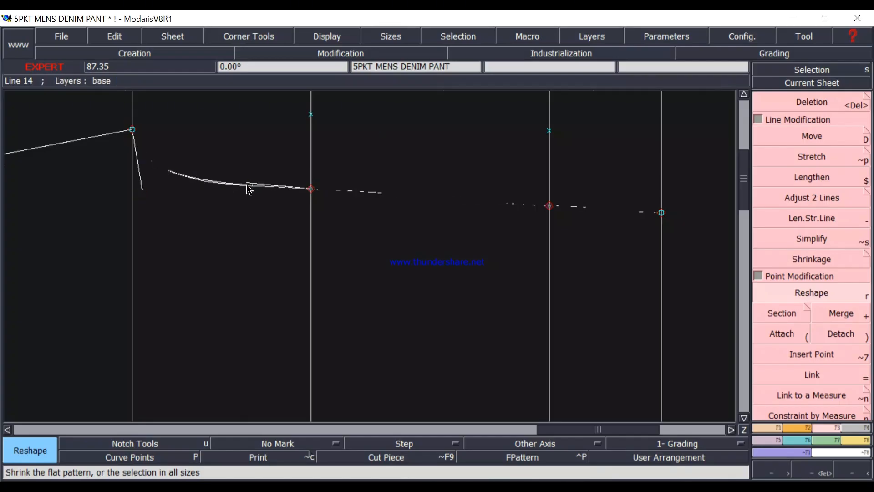
pyautogui.click(249, 185)
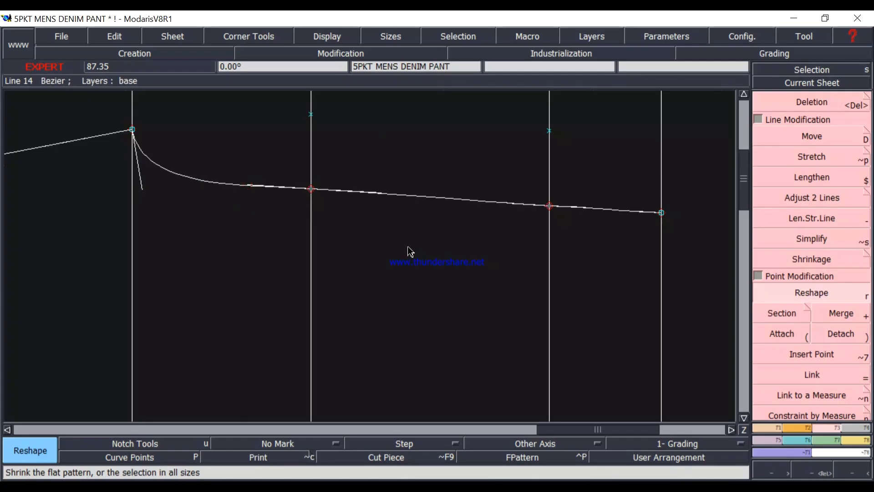
# Fine-tune the tangent handles of the front rise segment between the lower and upper hip lines so they follow the curve.
pyautogui.click(495, 202)
pyautogui.click(502, 203)
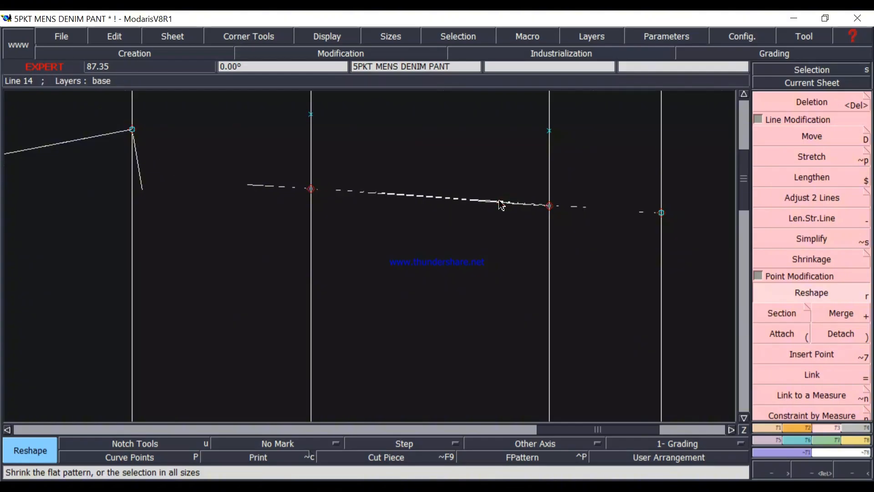
pyautogui.click(495, 202)
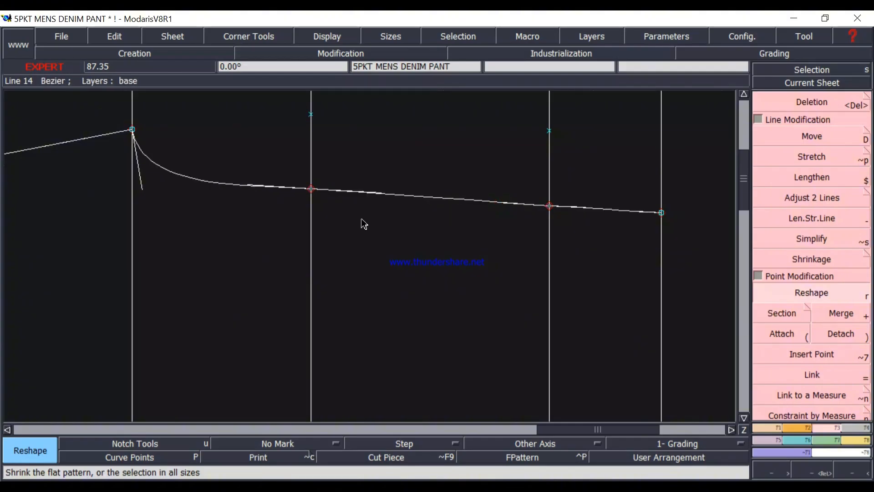
pyautogui.click(381, 199)
pyautogui.click(382, 199)
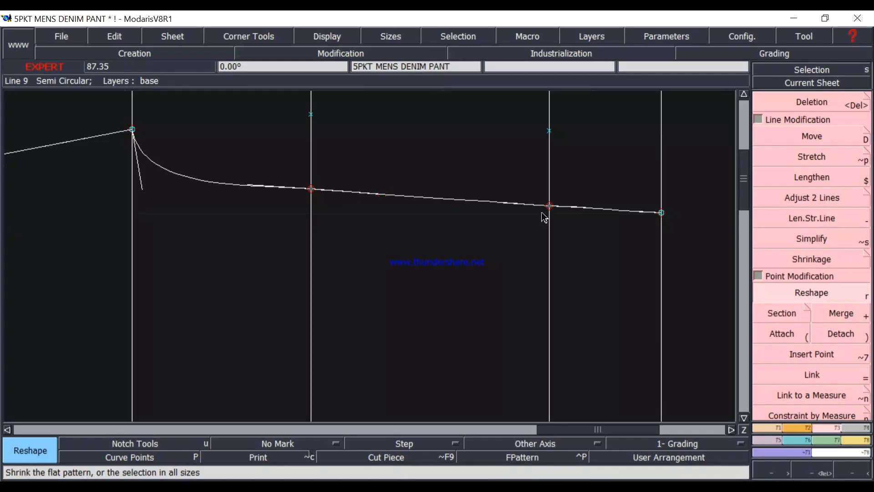
# Refine the front crotch curve by slightly lengthening the lower hip line point's tangent and shortening the crotch point's tangent.
pyautogui.click(246, 186)
pyautogui.click(242, 188)
pyautogui.click(139, 185)
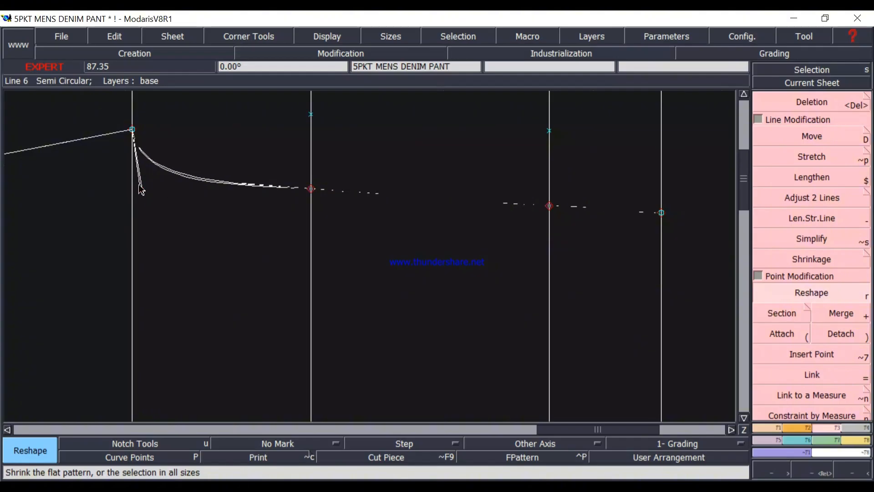
pyautogui.click(140, 184)
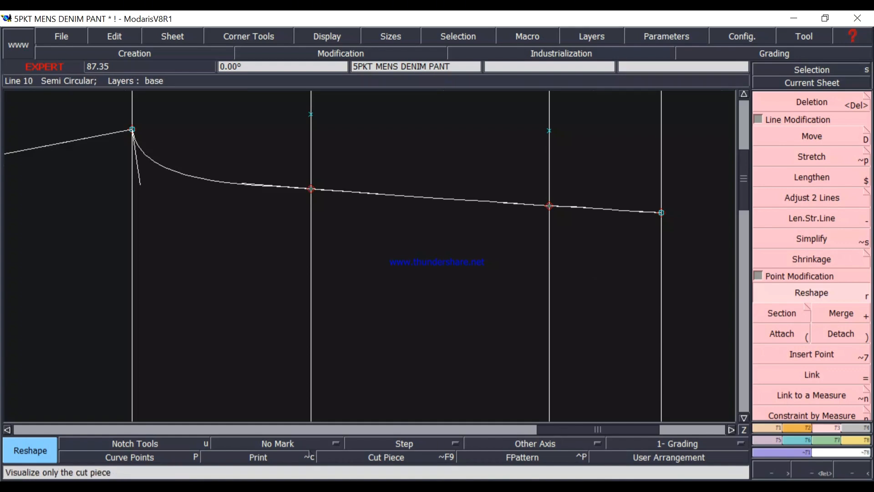
# Switch to Calculator, subtract 1.625 from 10.5, and return to Modaris.
pyautogui.hotkey('alt', 'Tab')
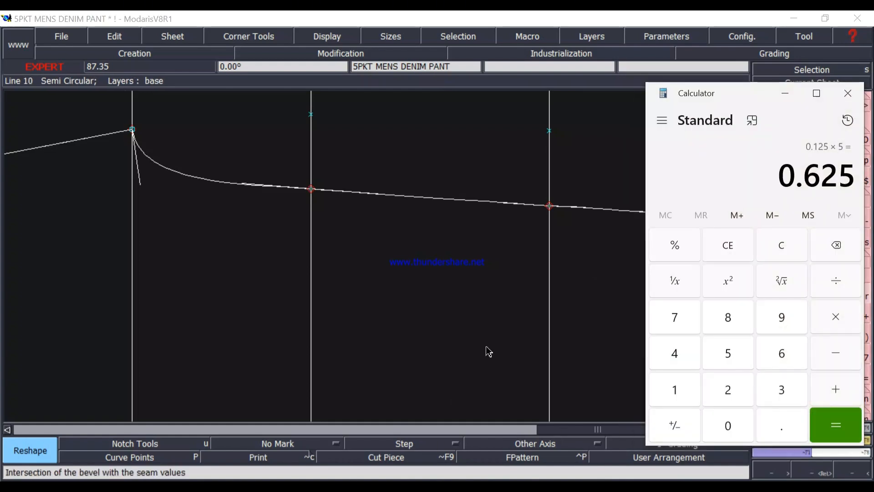
pyautogui.click(788, 254)
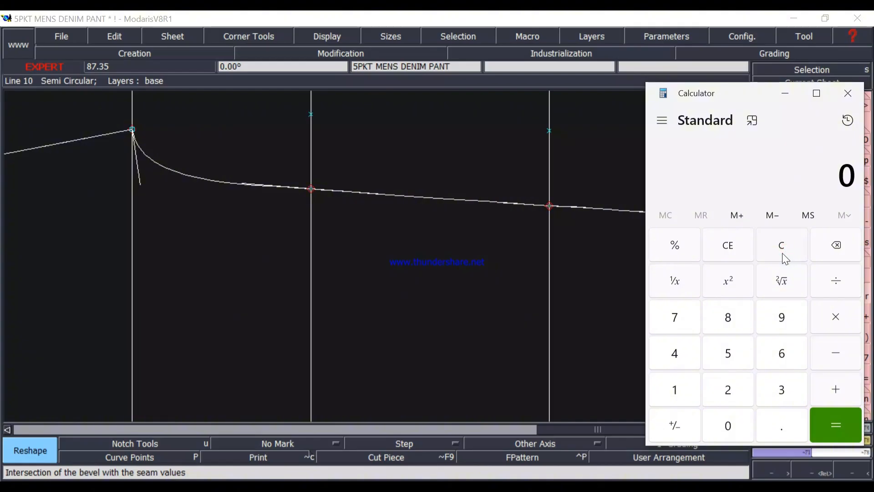
pyautogui.write('10.5')
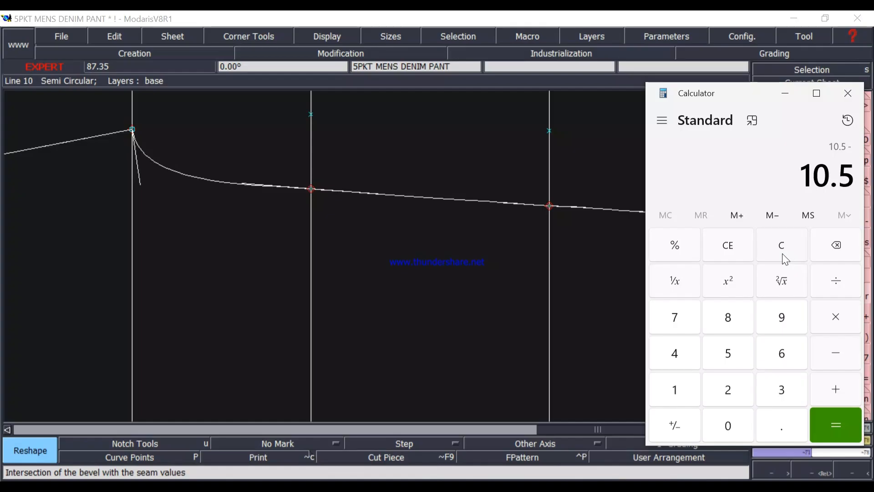
pyautogui.write('1.')
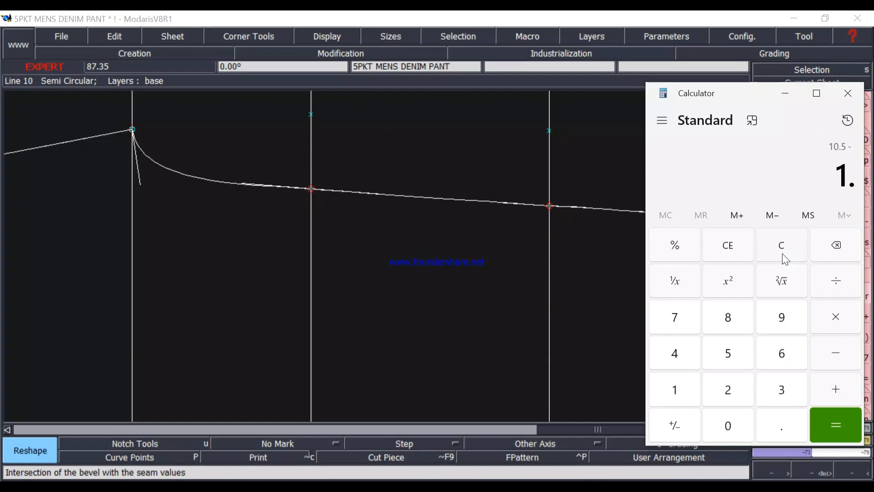
pyautogui.write('625')
pyautogui.press('Return')
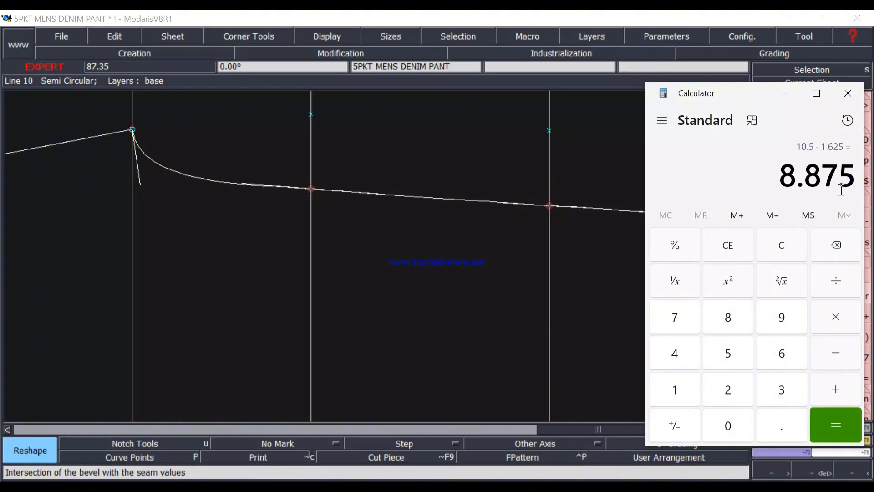
pyautogui.click(795, 100)
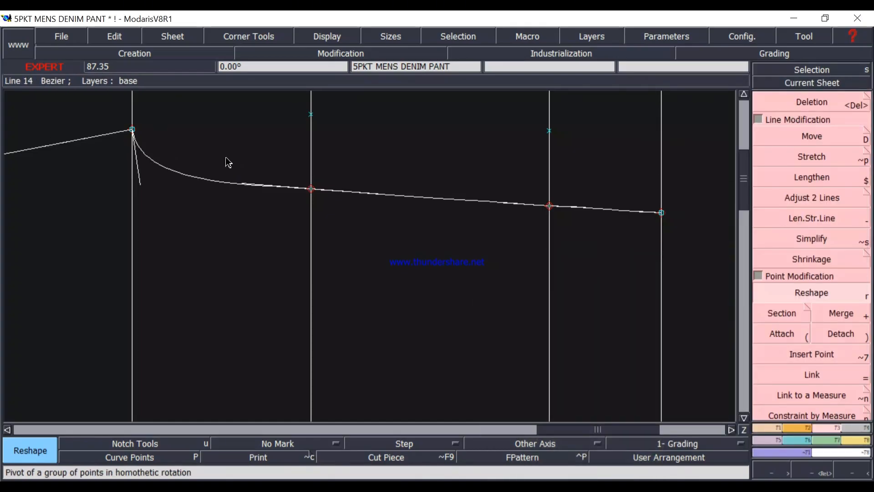
# Create a developed point on the front rise at a curve length of 8.875 inches from the crotch point.
pyautogui.press('e')
pyautogui.click(132, 129)
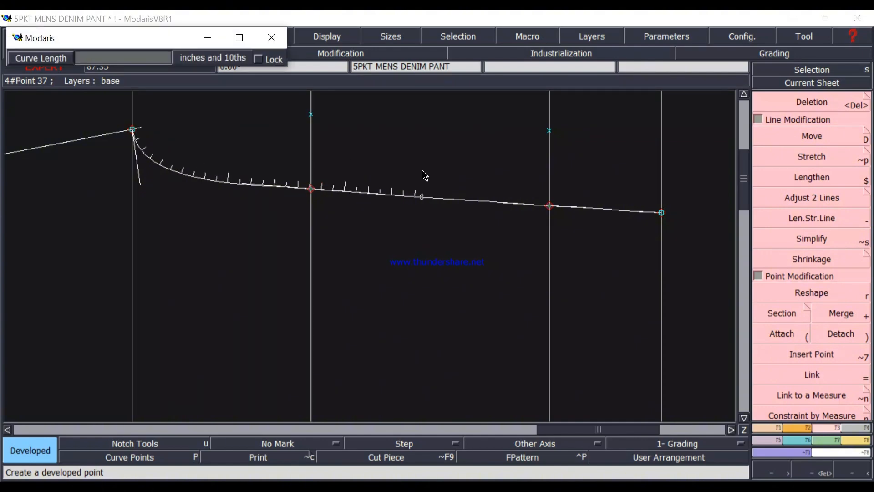
pyautogui.press('Down')
pyautogui.write('8')
pyautogui.press('Return')
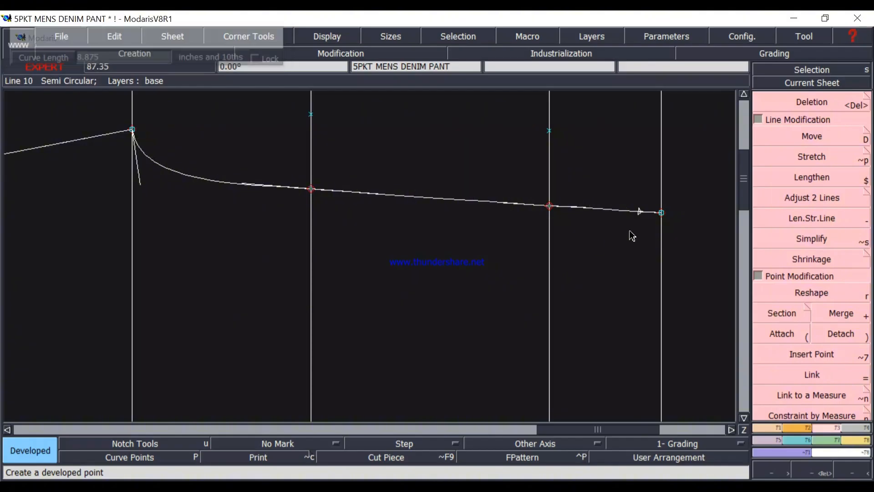
# Insert the developed point near the waist into the front rise curve as a curve point.
pyautogui.moveTo(640, 211)
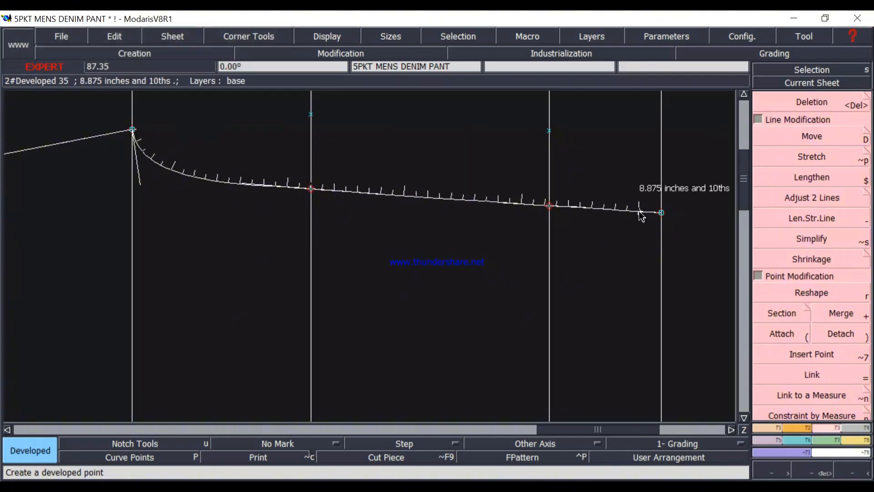
pyautogui.click(819, 355)
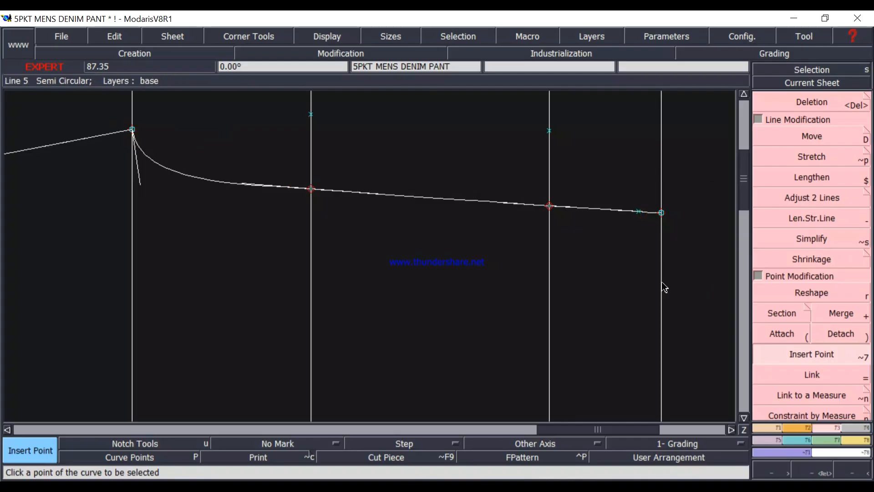
pyautogui.scroll(-4, 663, 288)
pyautogui.scroll(-2, 663, 287)
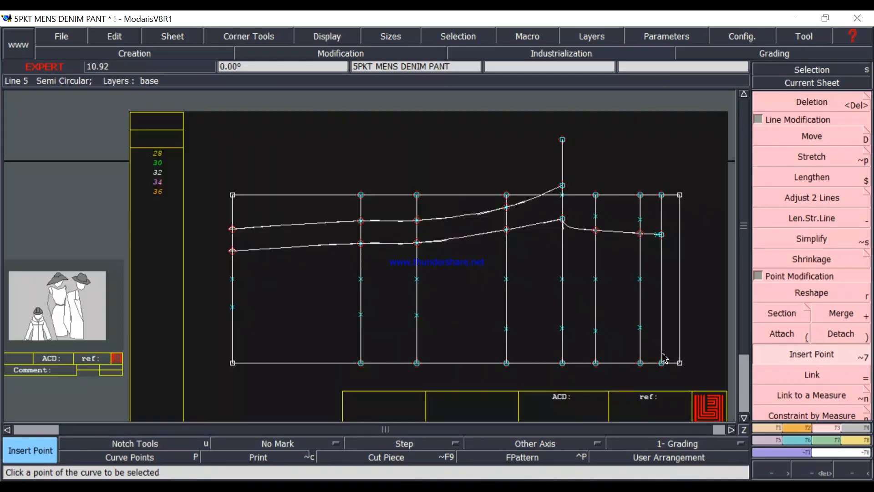
pyautogui.scroll(1, 672, 307)
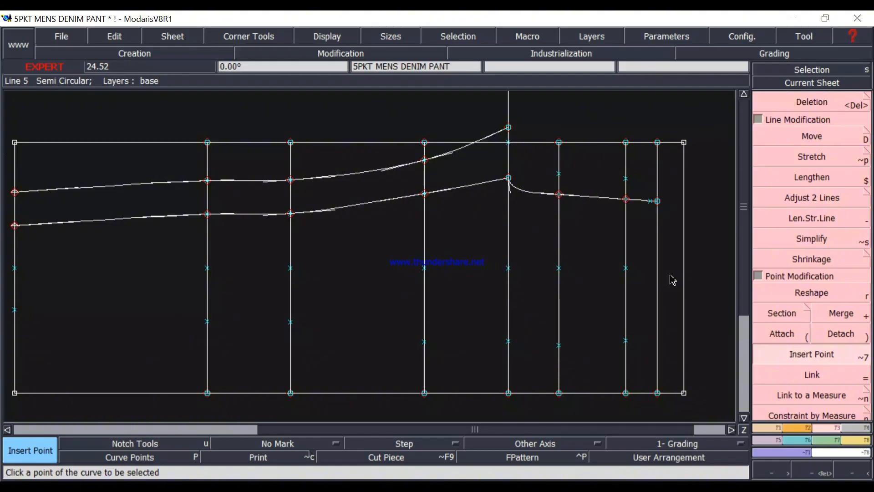
pyautogui.scroll(1, 674, 281)
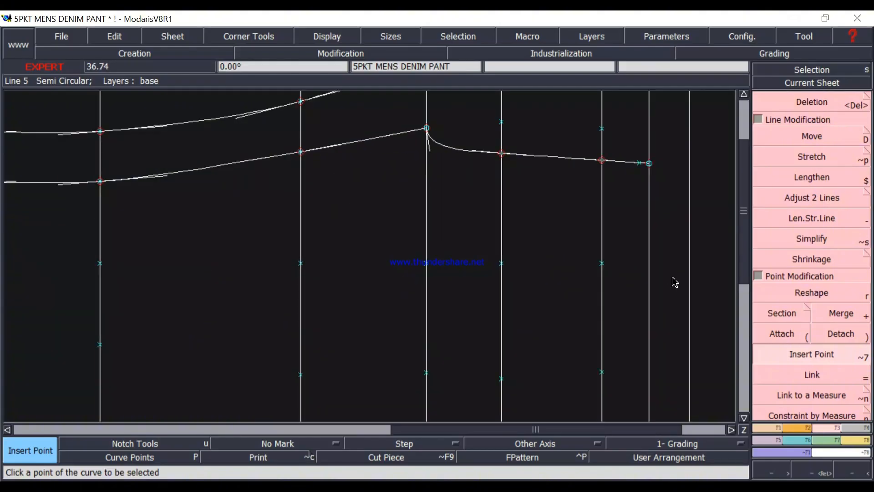
# Check the size 32 waist measurement in the spec chart image and return to the pattern sheet.
pyautogui.scroll(-1, 670, 247)
pyautogui.scroll(1, 671, 255)
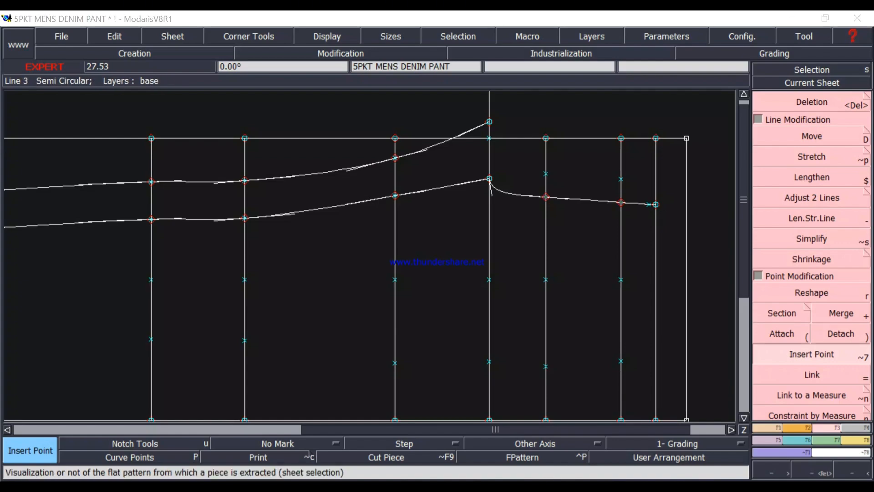
pyautogui.click(560, 490)
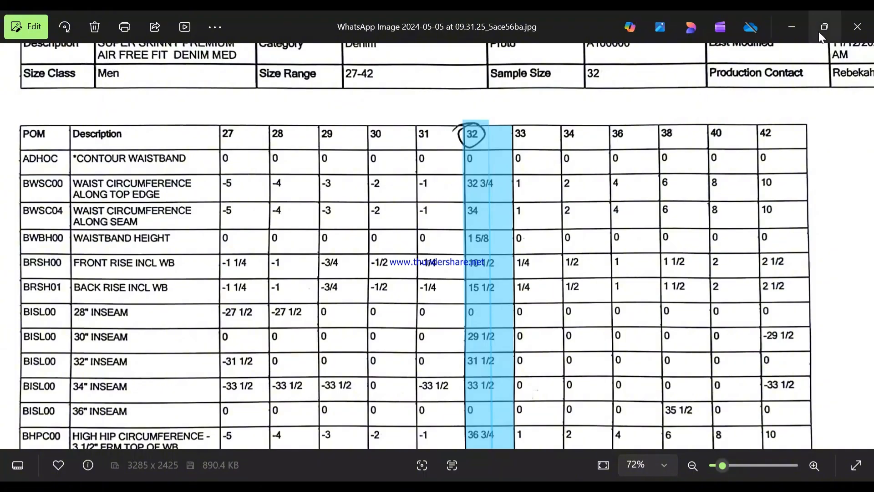
pyautogui.click(793, 30)
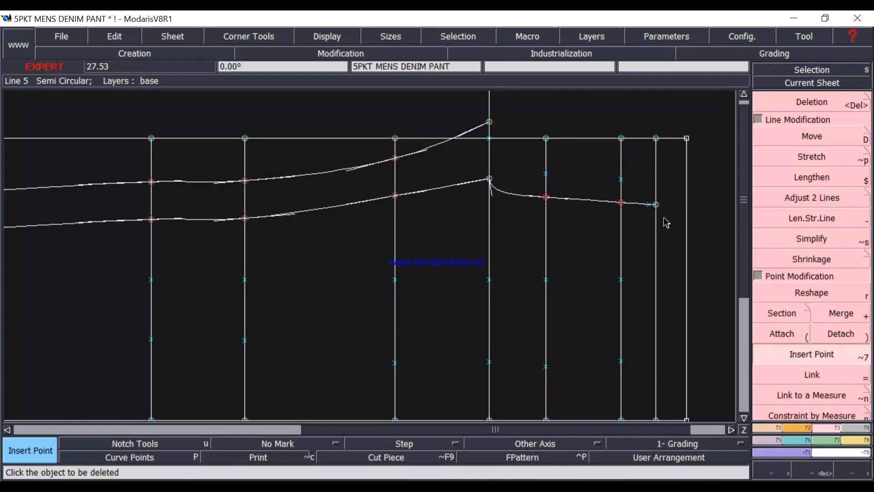
# Create a developed point on the waist line at a curve length of 8 inches from the front rise end.
pyautogui.press('d')
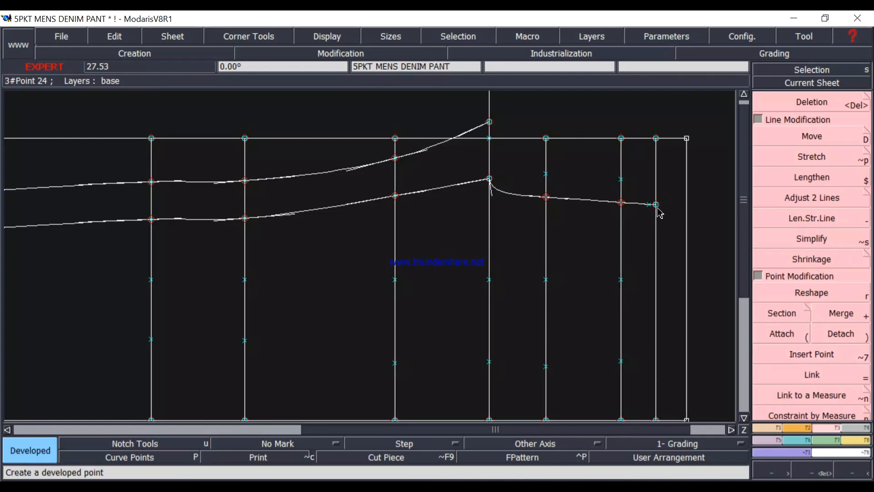
pyautogui.click(658, 209)
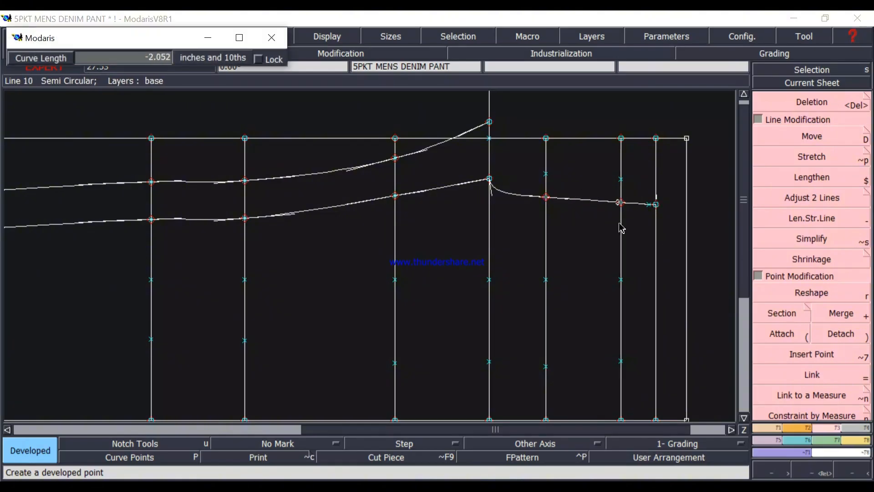
pyautogui.click(652, 217)
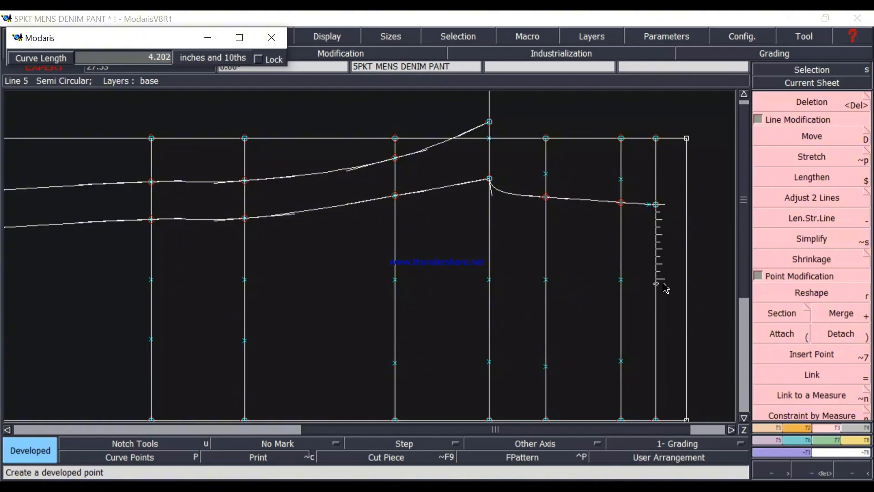
pyautogui.write('8.875')
pyautogui.write('8')
pyautogui.press('Return')
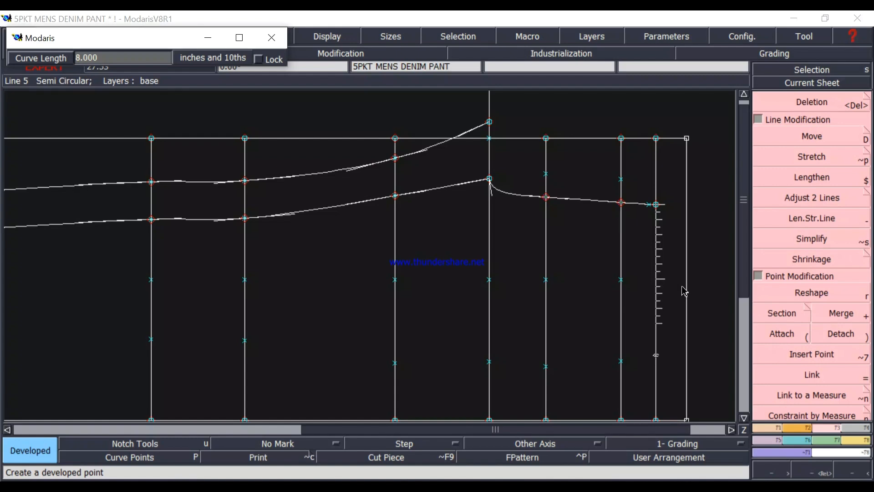
pyautogui.click(672, 350)
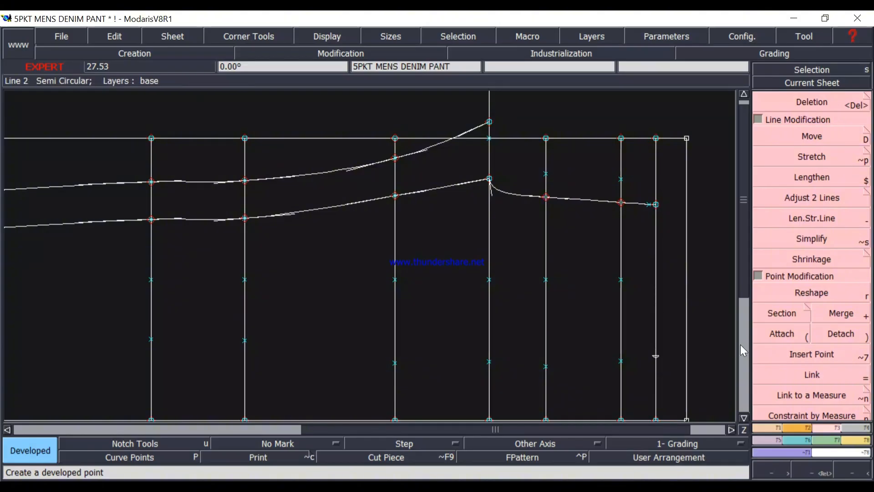
# Draw a Bezier waistline from the inserted front rise point to the 8-inch developed point on the waist line.
pyautogui.click(812, 354)
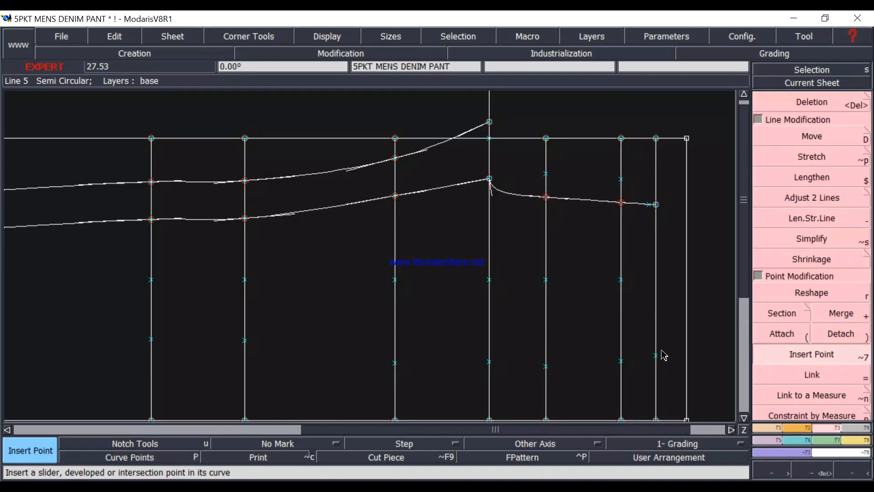
pyautogui.press('b')
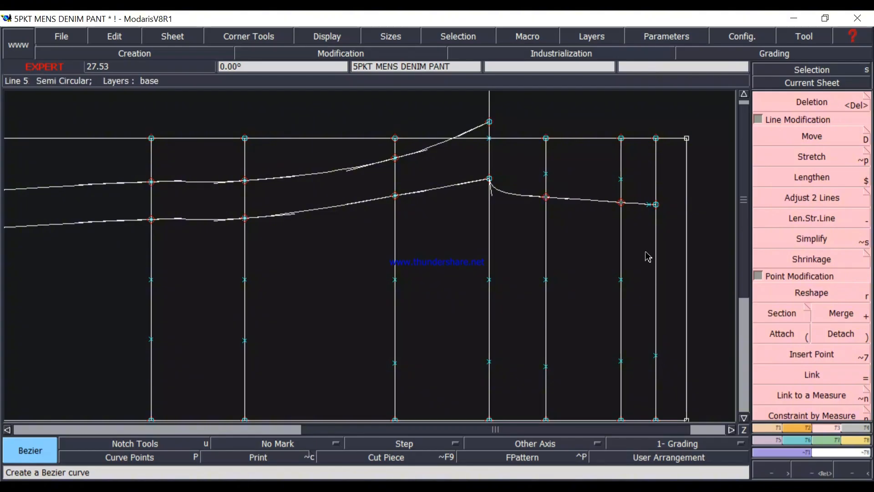
pyautogui.click(650, 207)
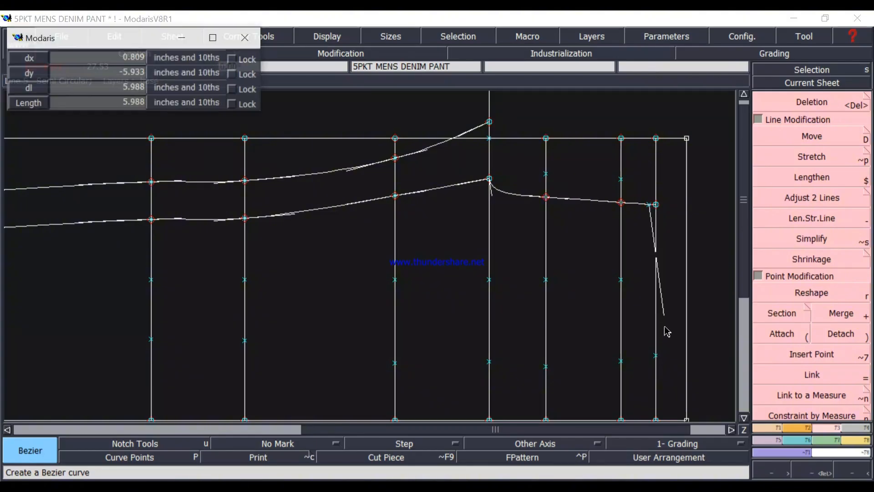
pyautogui.click(657, 356)
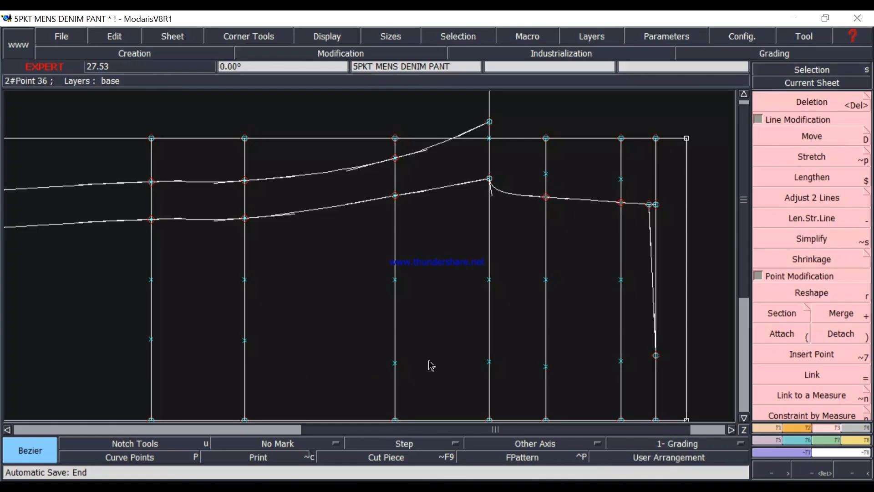
# Draw the front outseam as a Bezier curve from the hem point through the marked points on each construction line to the waistline end.
pyautogui.scroll(-2, 430, 364)
pyautogui.scroll(1, 384, 377)
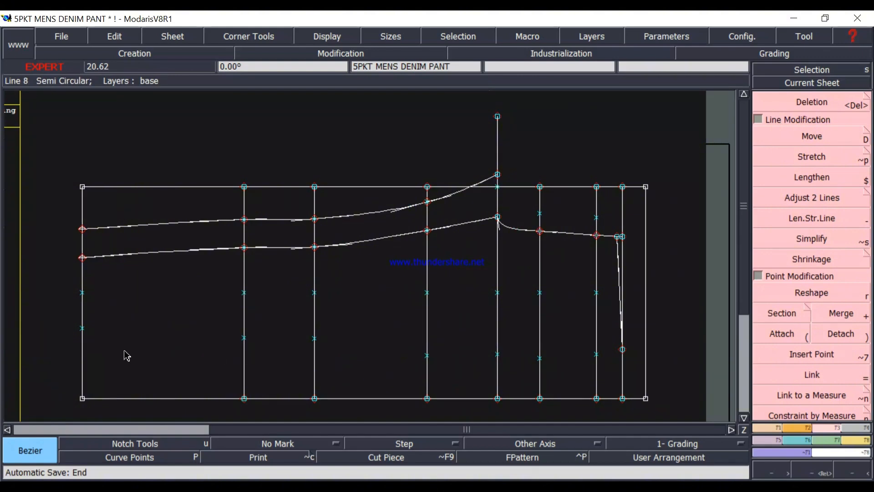
pyautogui.click(82, 328)
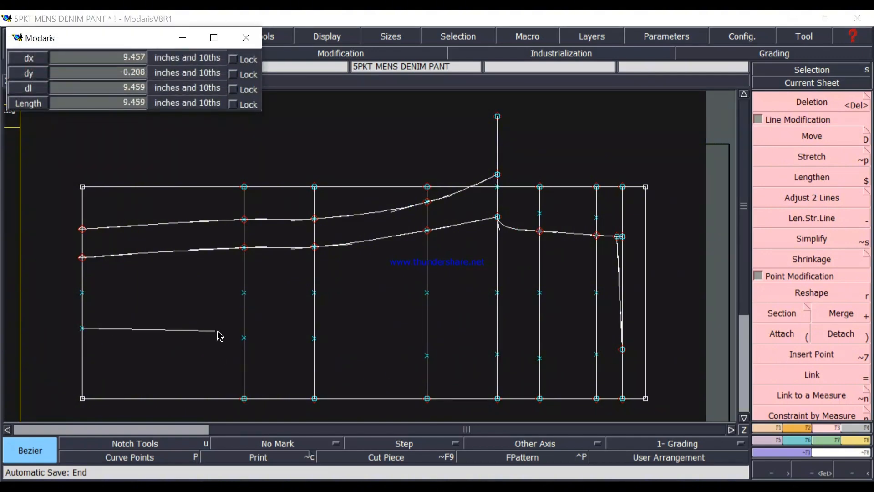
pyautogui.click(244, 337)
pyautogui.click(314, 338)
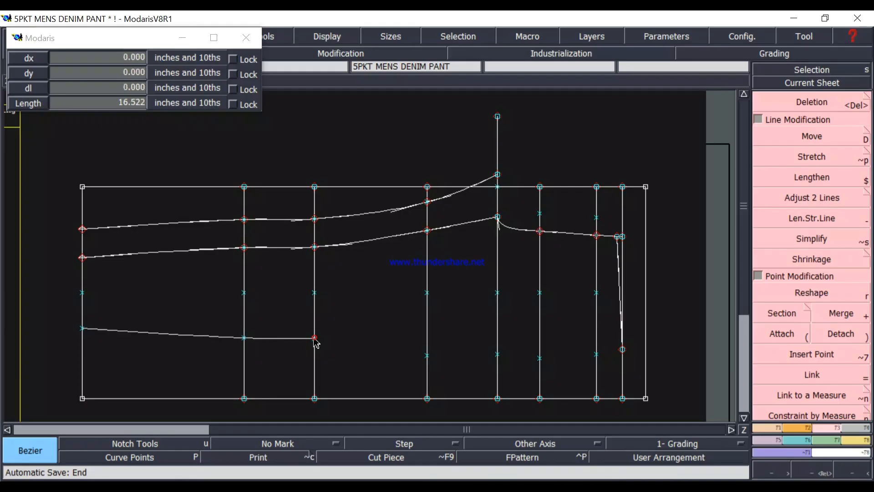
pyautogui.click(426, 355)
pyautogui.click(497, 354)
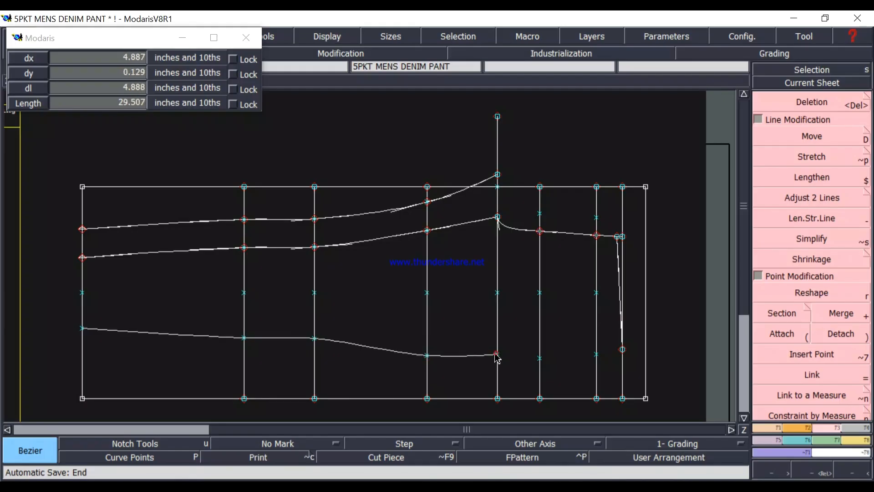
pyautogui.click(539, 359)
pyautogui.click(597, 354)
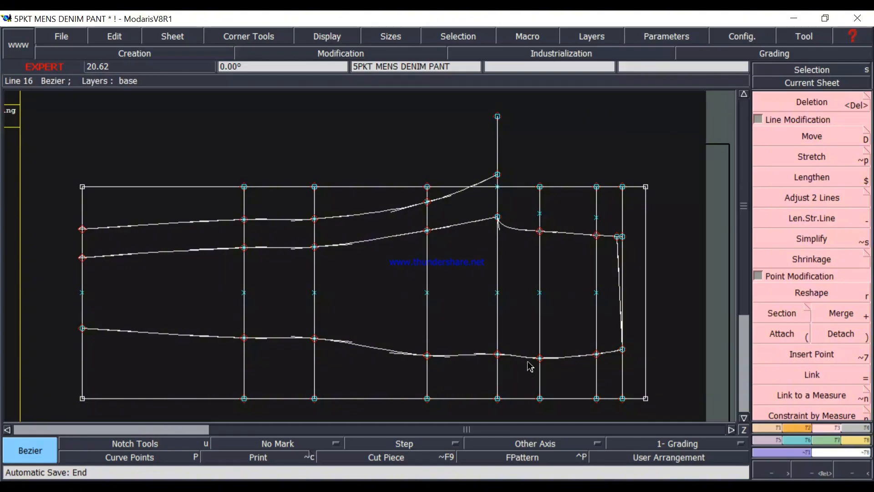
# Reshape the outseam by moving its point on the construction line just below the crotch line inward, with dy 0.375 inch.
pyautogui.scroll(2, 501, 381)
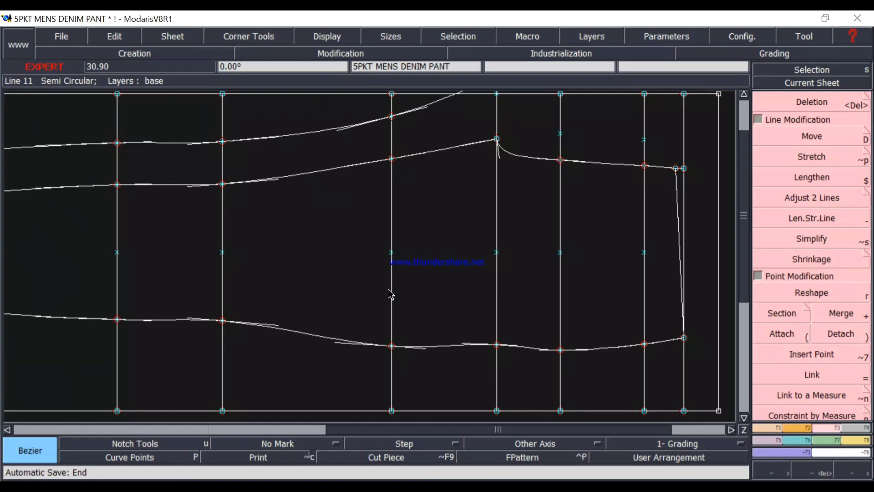
pyautogui.click(827, 288)
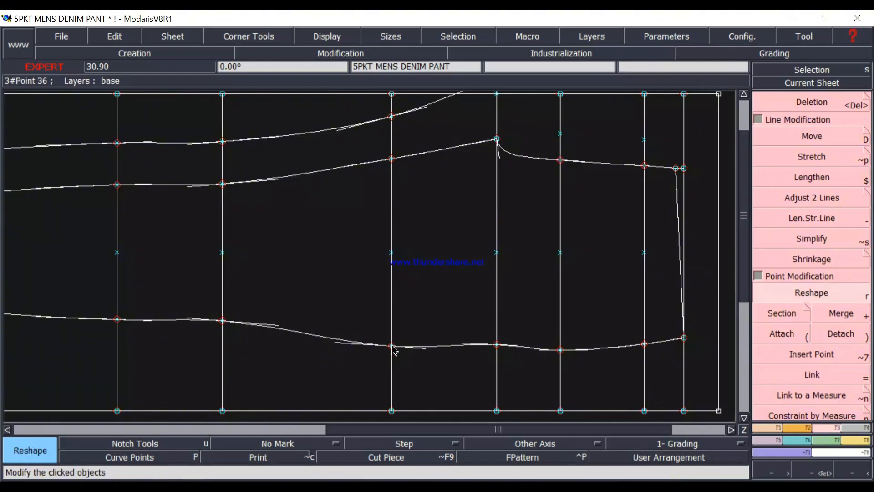
pyautogui.click(392, 347)
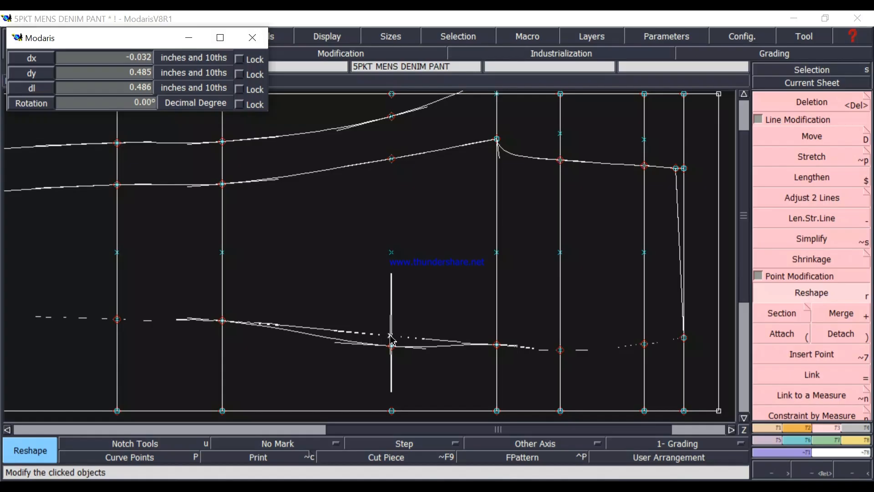
pyautogui.press('Down')
pyautogui.press('Down')
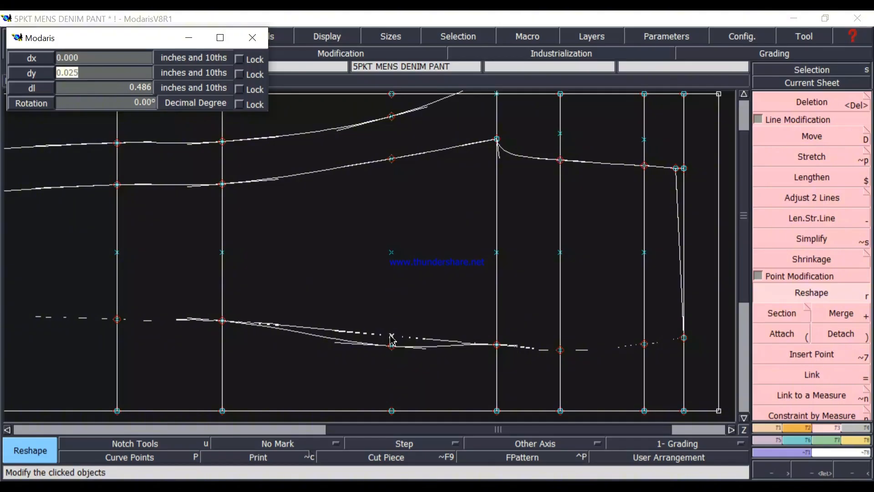
pyautogui.write('.375')
pyautogui.press('Return')
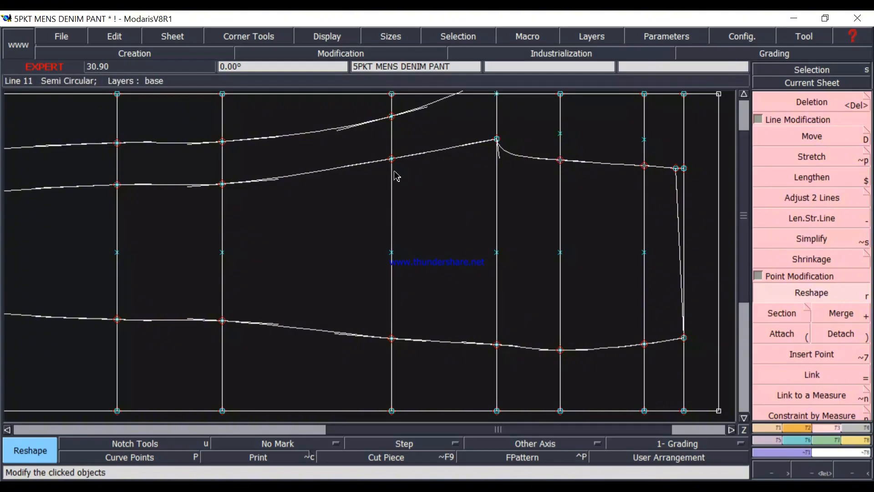
# Reshape the outer inseam curve by moving its point on the same construction line vertically, with dy 0.375 inch.
pyautogui.scroll(-2, 396, 176)
pyautogui.scroll(2, 400, 168)
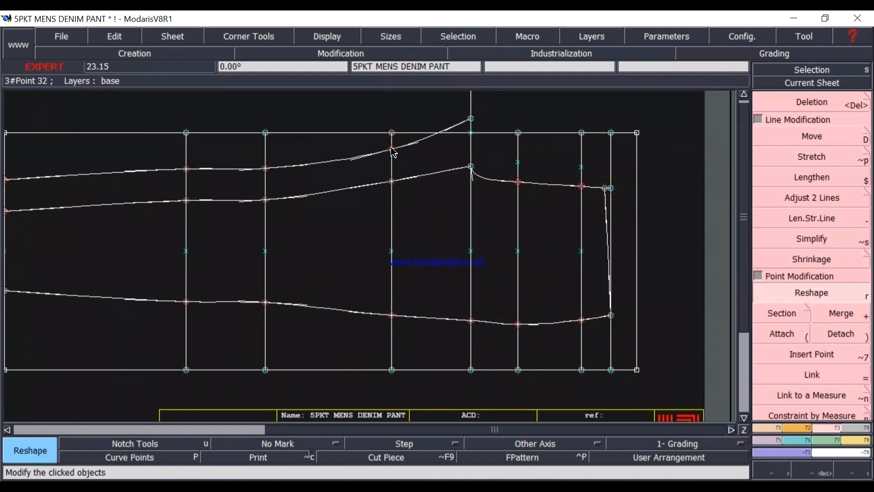
pyautogui.click(392, 148)
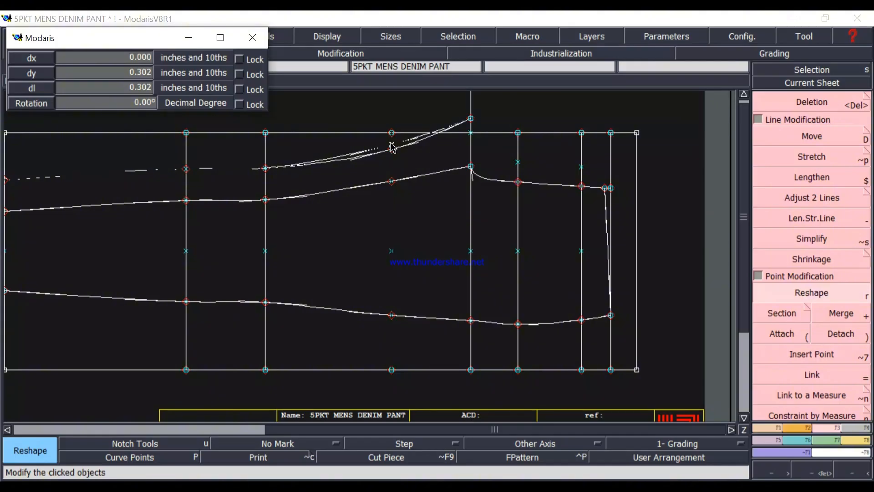
pyautogui.press('Down')
pyautogui.press('Down')
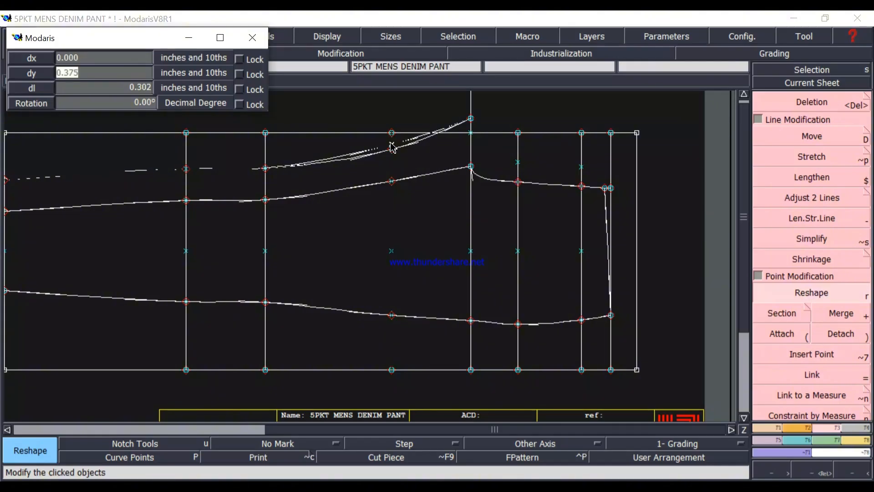
pyautogui.press('Return')
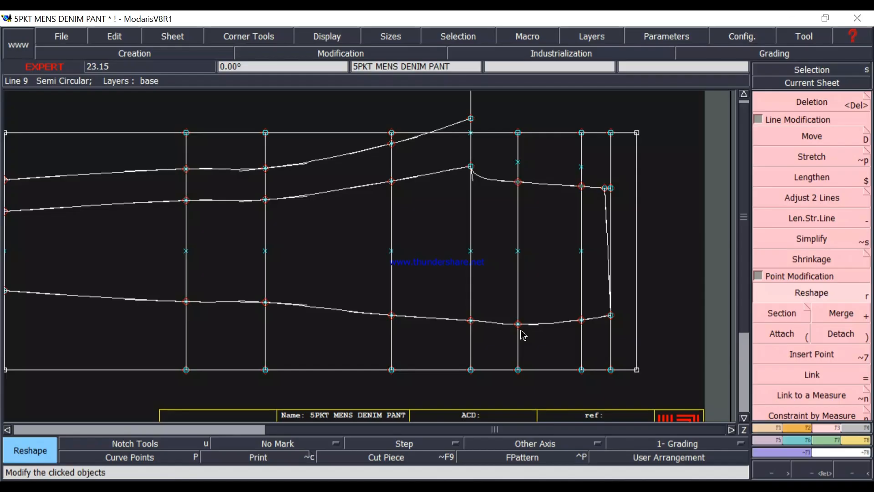
# Reshape the outseam by moving its point on the lower hip line inward, with dy 0.125 inch.
pyautogui.scroll(1, 522, 335)
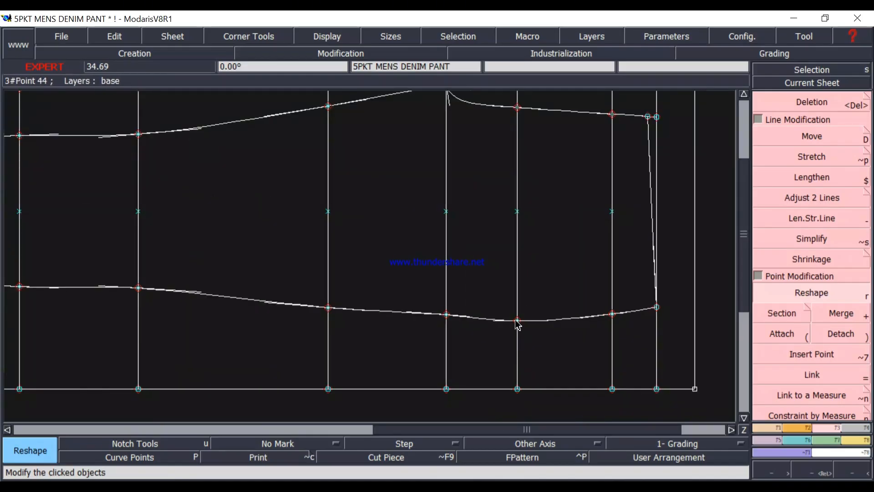
pyautogui.click(520, 325)
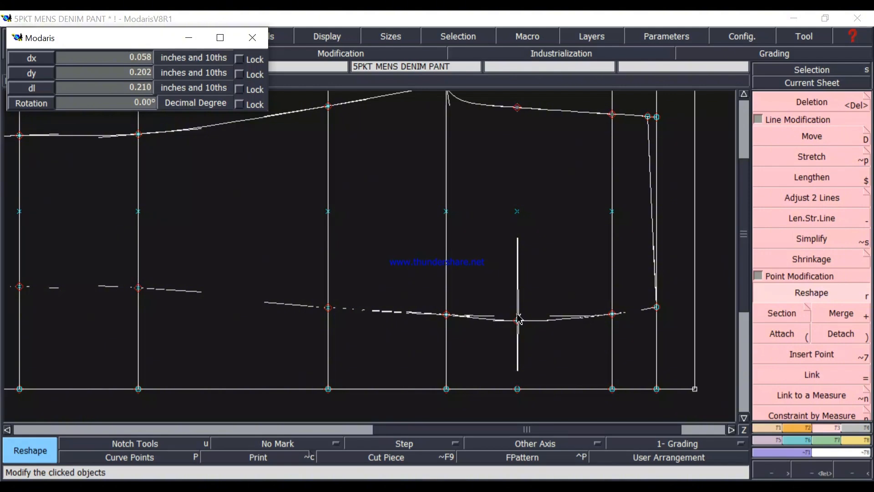
pyautogui.press('Down')
pyautogui.press('Down')
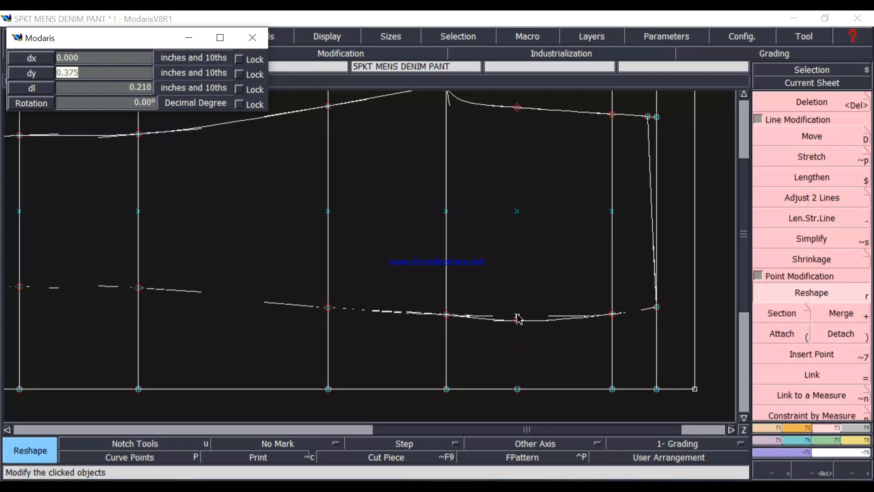
pyautogui.write('.125')
pyautogui.press('Return')
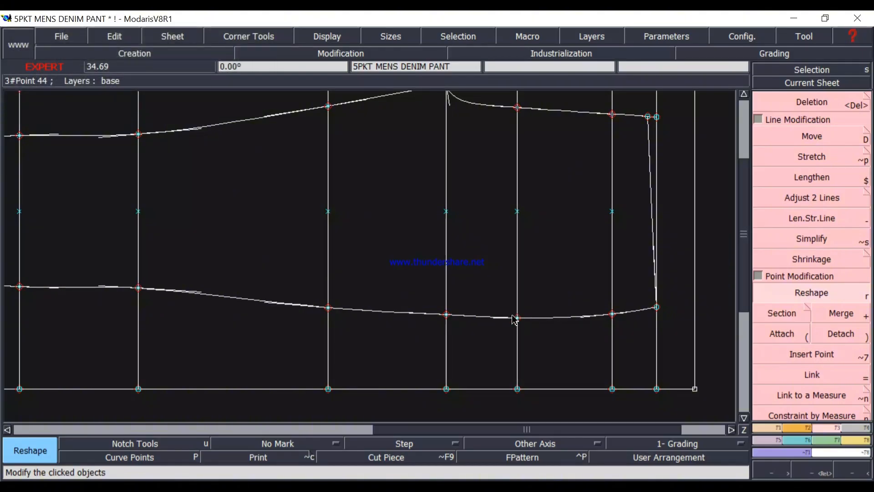
# Move the marked point above the front rise on the lower hip line up by the same vertical offset as the outseam point.
pyautogui.scroll(-1, 514, 317)
pyautogui.scroll(2, 524, 211)
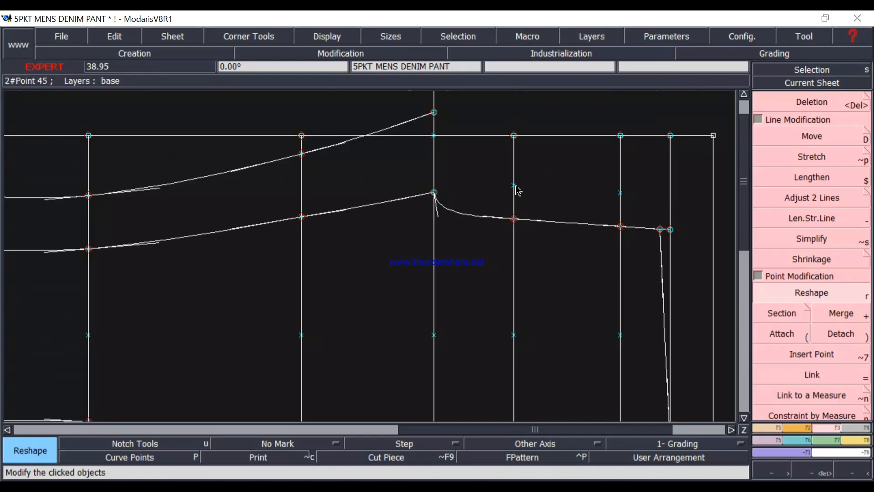
pyautogui.click(515, 187)
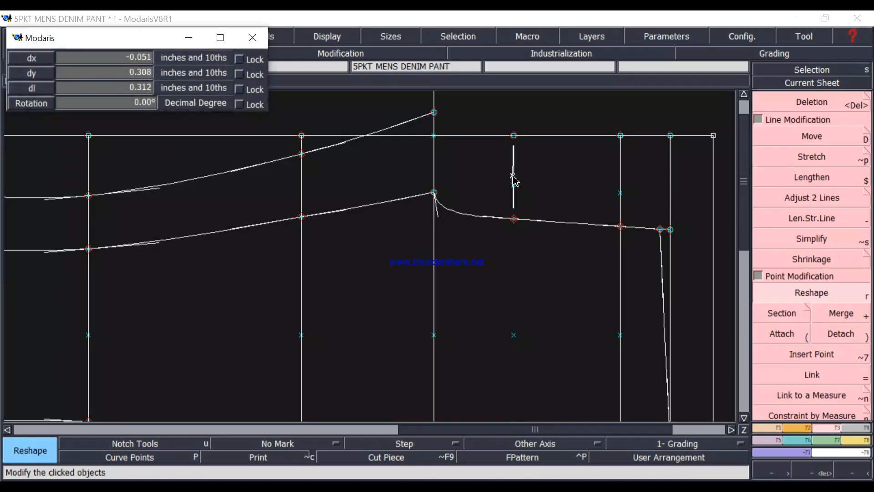
pyautogui.press('Down')
pyautogui.press('Down')
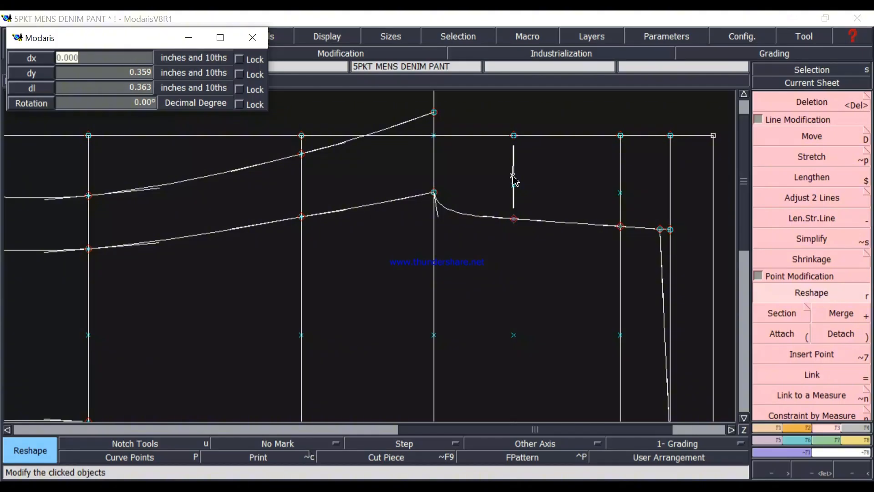
pyautogui.press('Return')
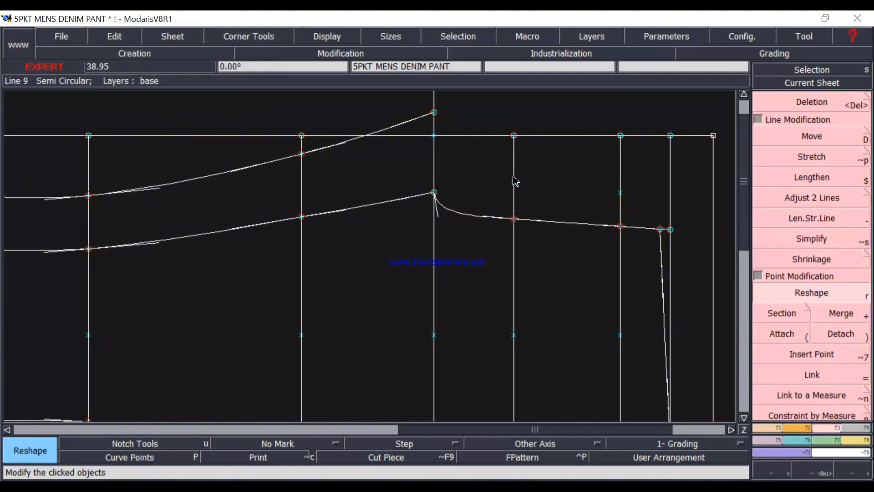
pyautogui.scroll(-2, 551, 223)
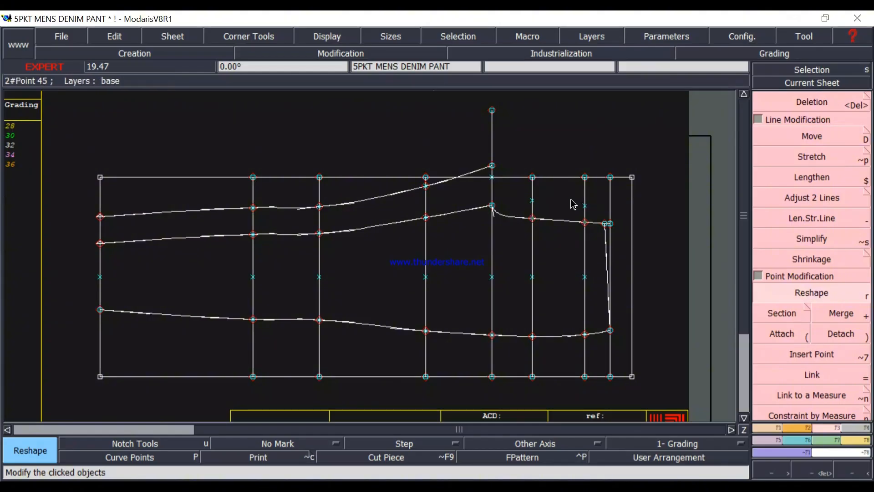
# Add a relative point at dx 1 inch, dy 0 from the marked point above the front rise on the lower hip line.
pyautogui.scroll(1, 601, 234)
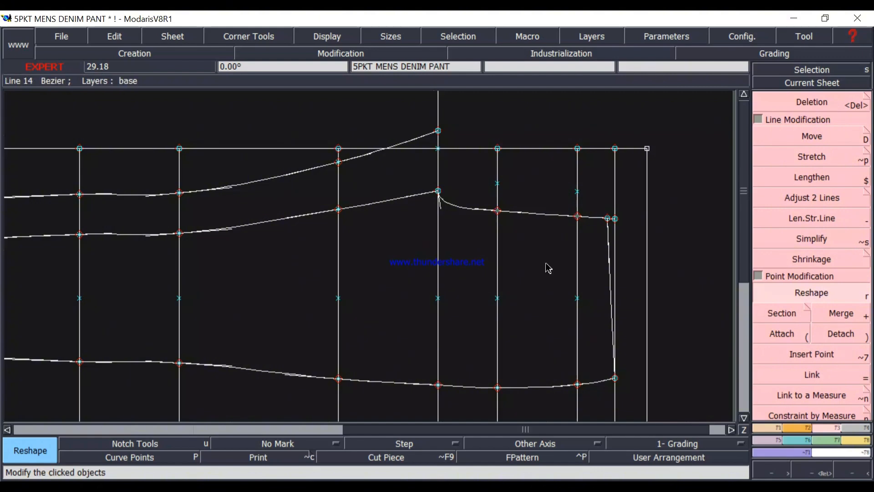
pyautogui.click(767, 430)
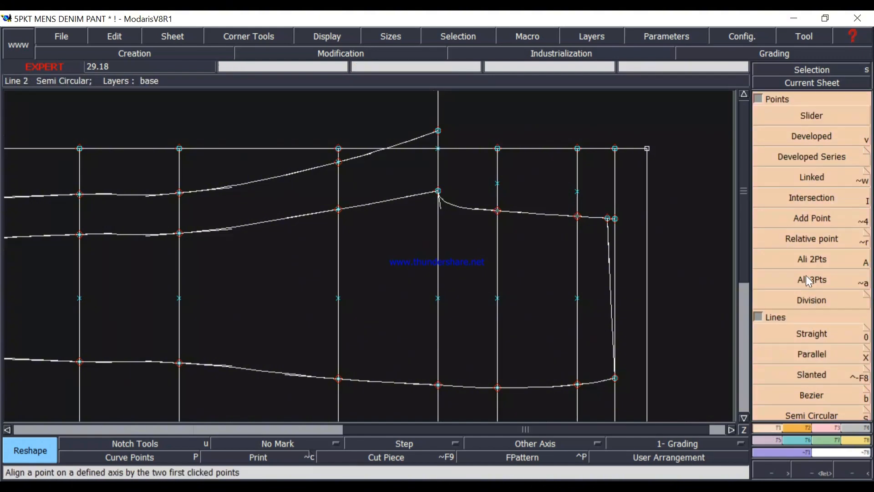
pyautogui.click(817, 241)
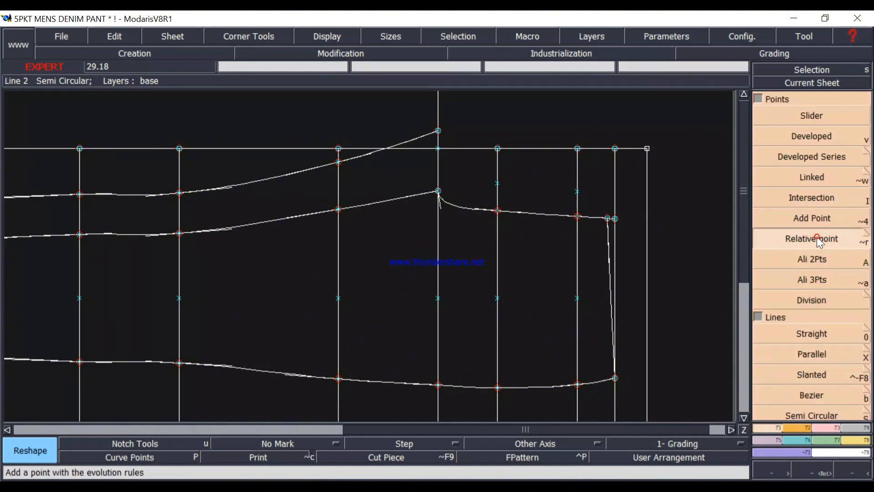
pyautogui.click(498, 184)
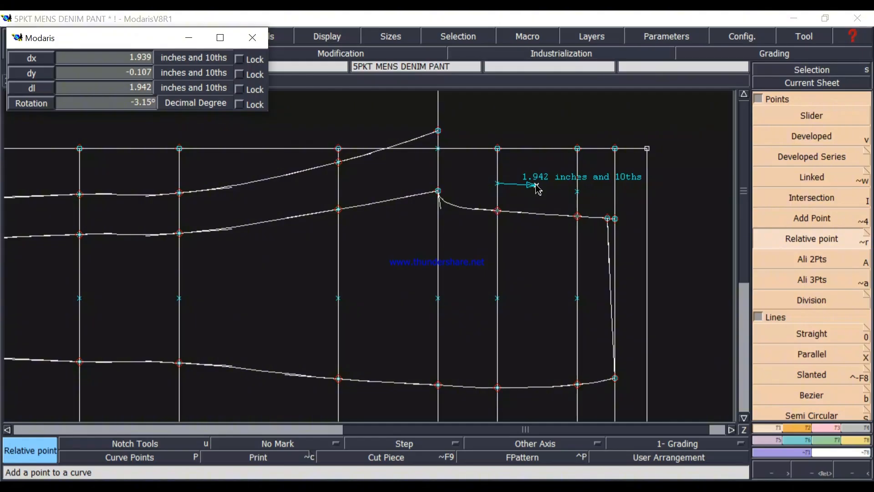
pyautogui.press('Down')
pyautogui.write('1')
pyautogui.press('Tab')
pyautogui.write('0')
pyautogui.press('Return')
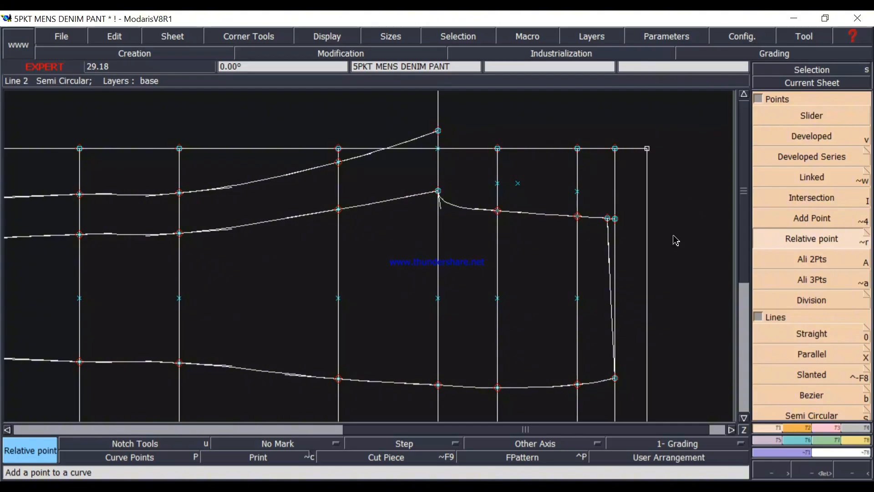
# Draw the back rise as a Bezier line about 14.7 inches long from the back crotch point through the relative point and upper mark, past the waistline.
pyautogui.click(809, 394)
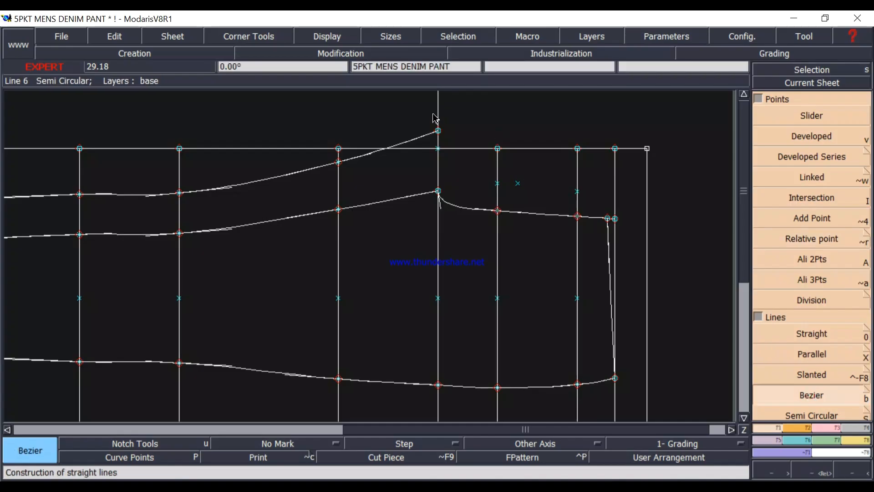
pyautogui.click(439, 131)
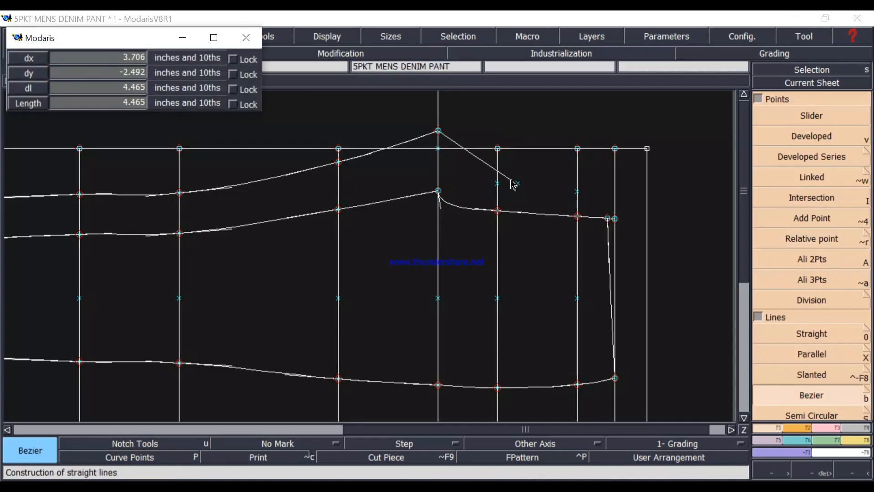
pyautogui.click(518, 184)
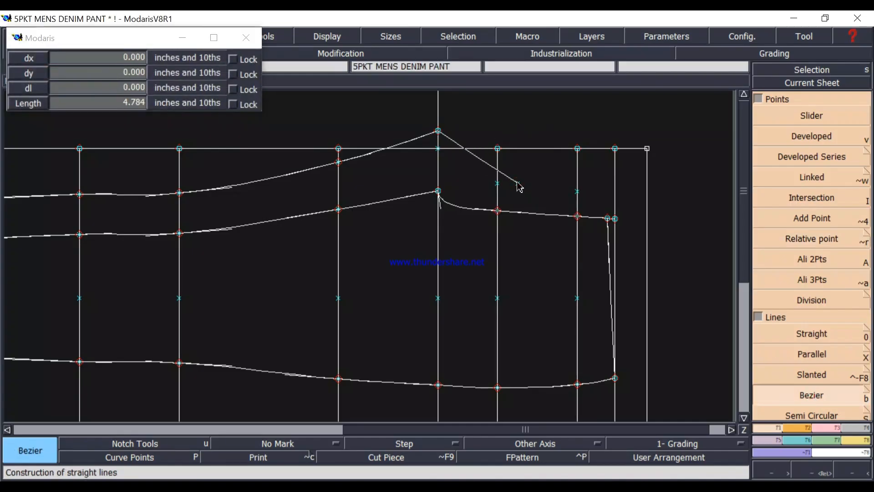
pyautogui.click(579, 193)
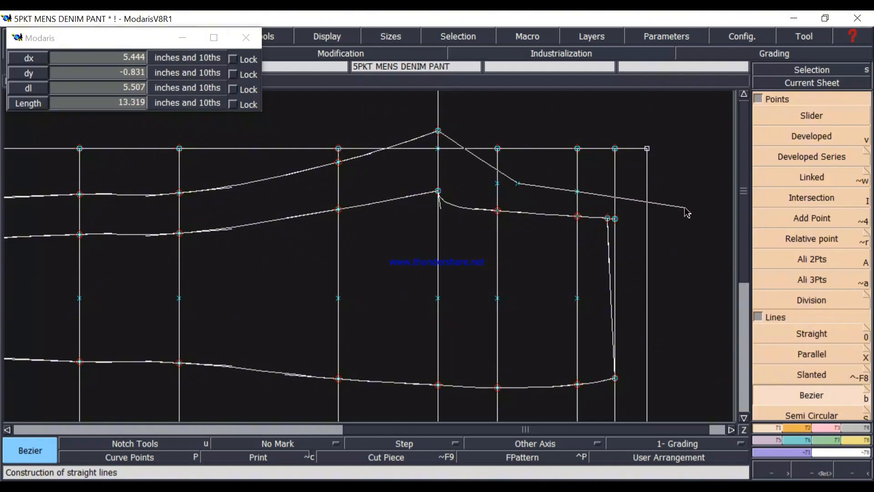
pyautogui.click(715, 214)
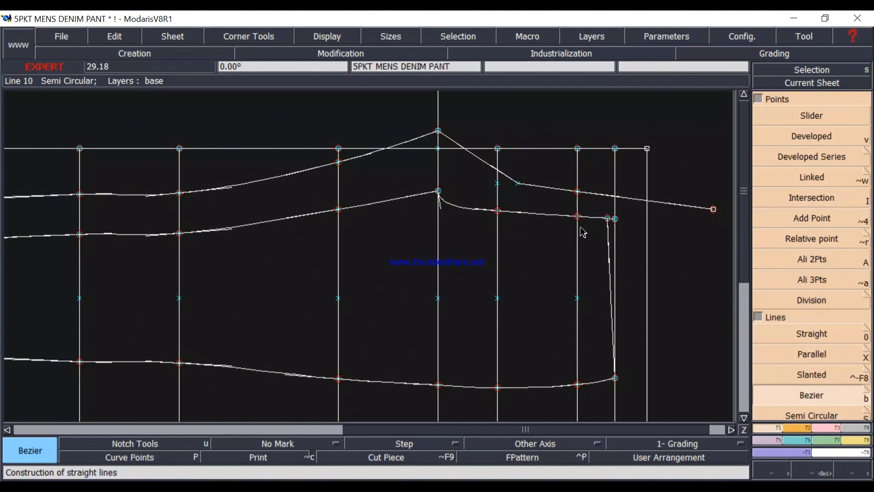
pyautogui.scroll(-1, 592, 239)
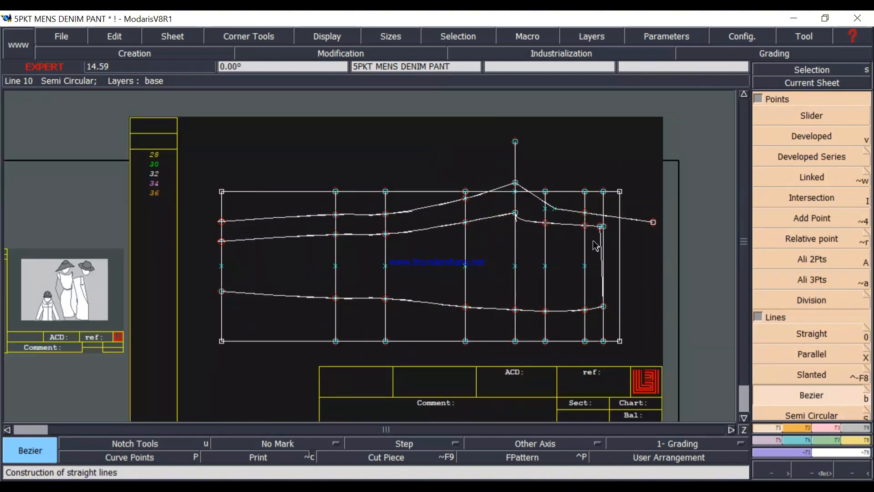
pyautogui.scroll(1, 620, 308)
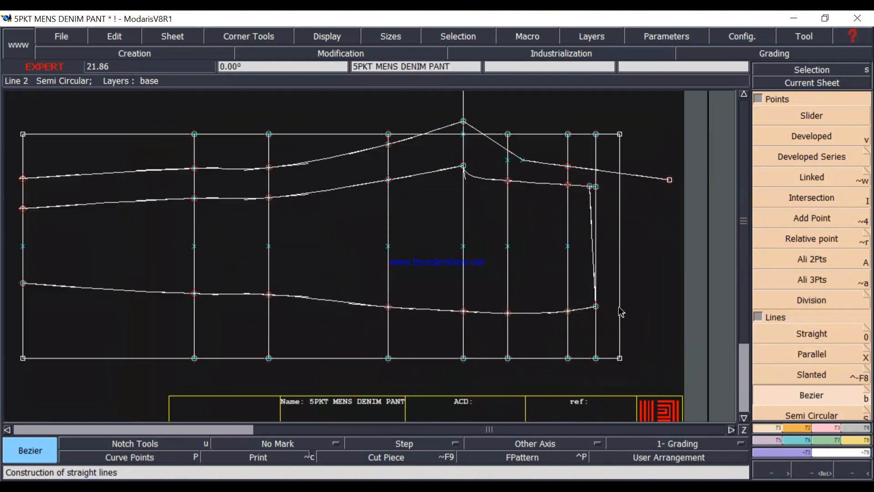
pyautogui.scroll(-1, 620, 312)
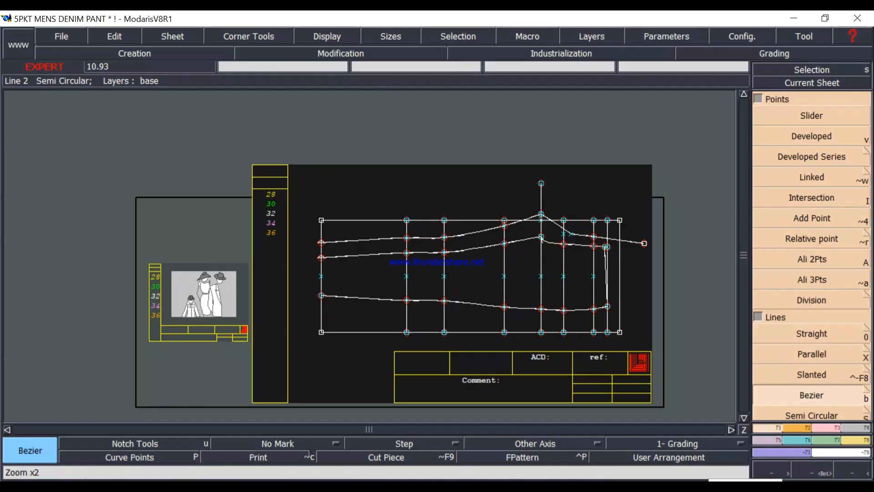
pyautogui.click(703, 488)
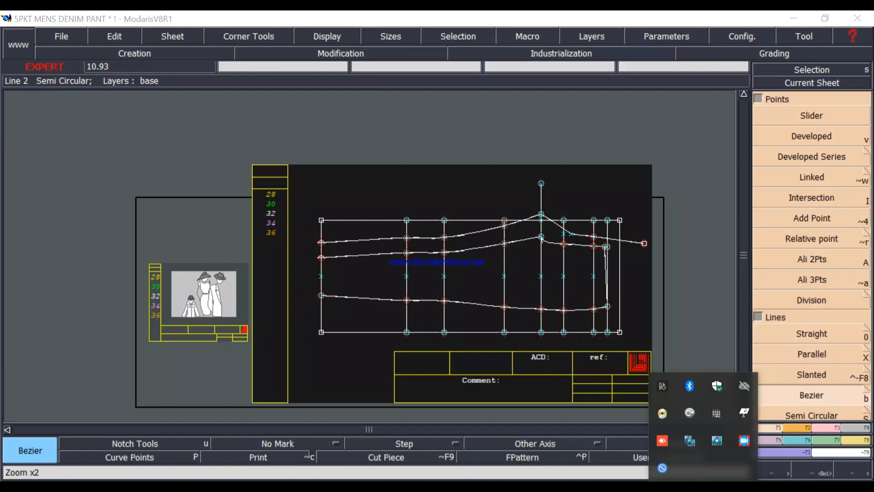
pyautogui.click(744, 439)
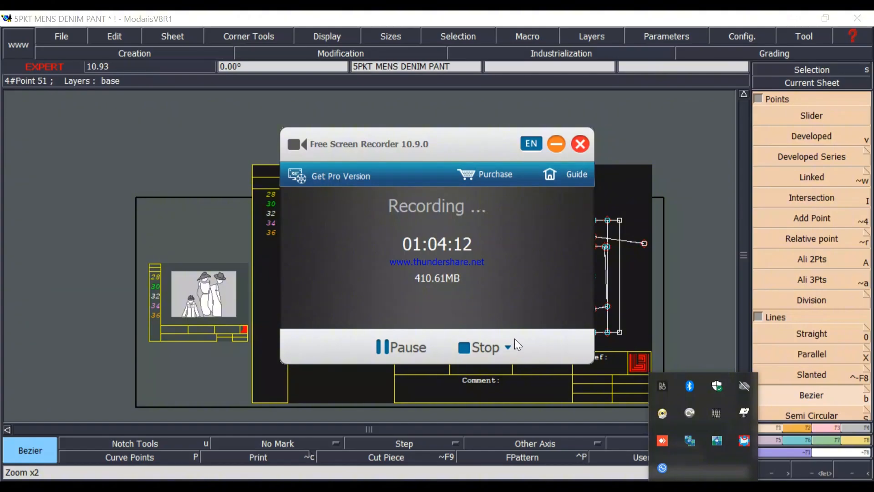